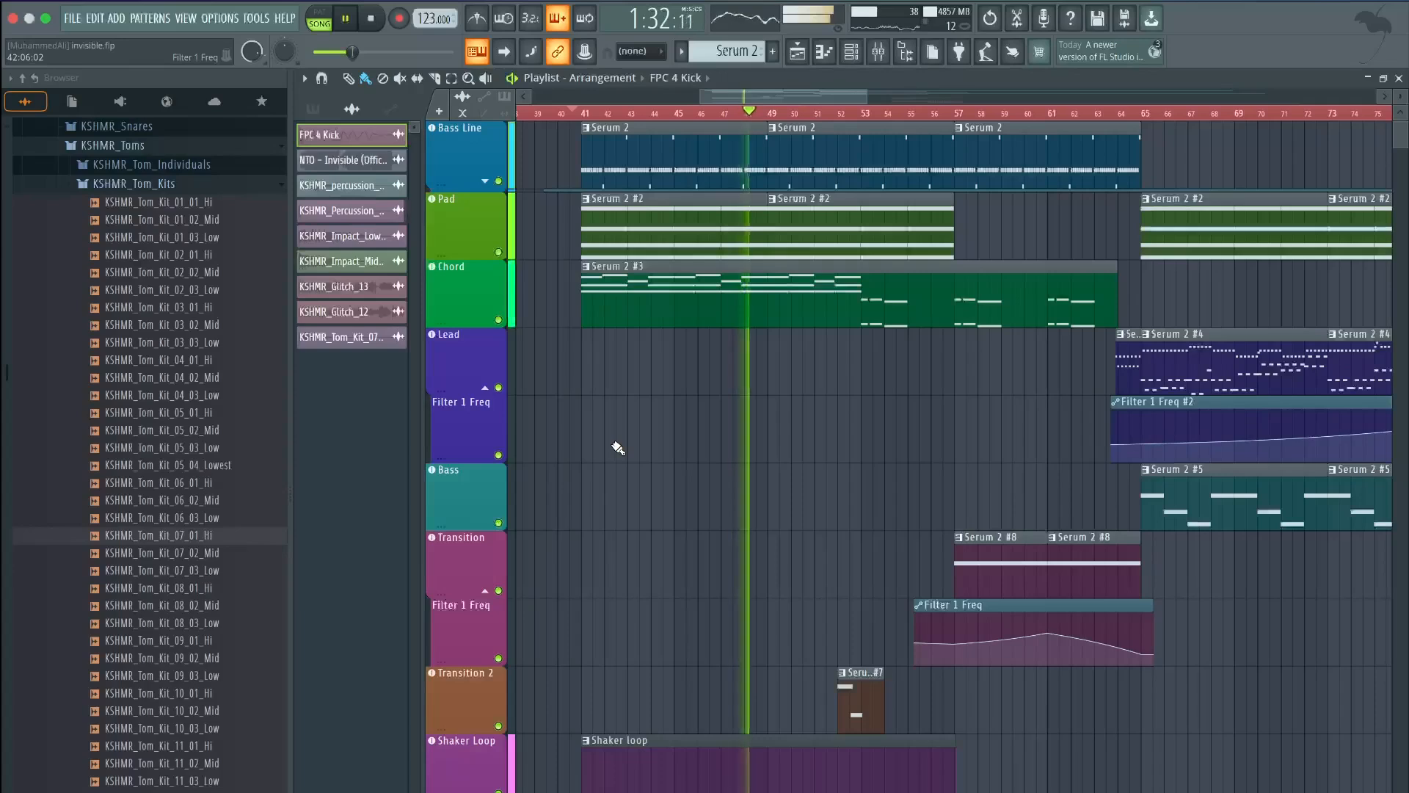
# Save the project with Ctrl+S and zoom the Playlist view in
pyautogui.hotkey('ctrl', 's')
pyautogui.scroll(2, 588, 305)
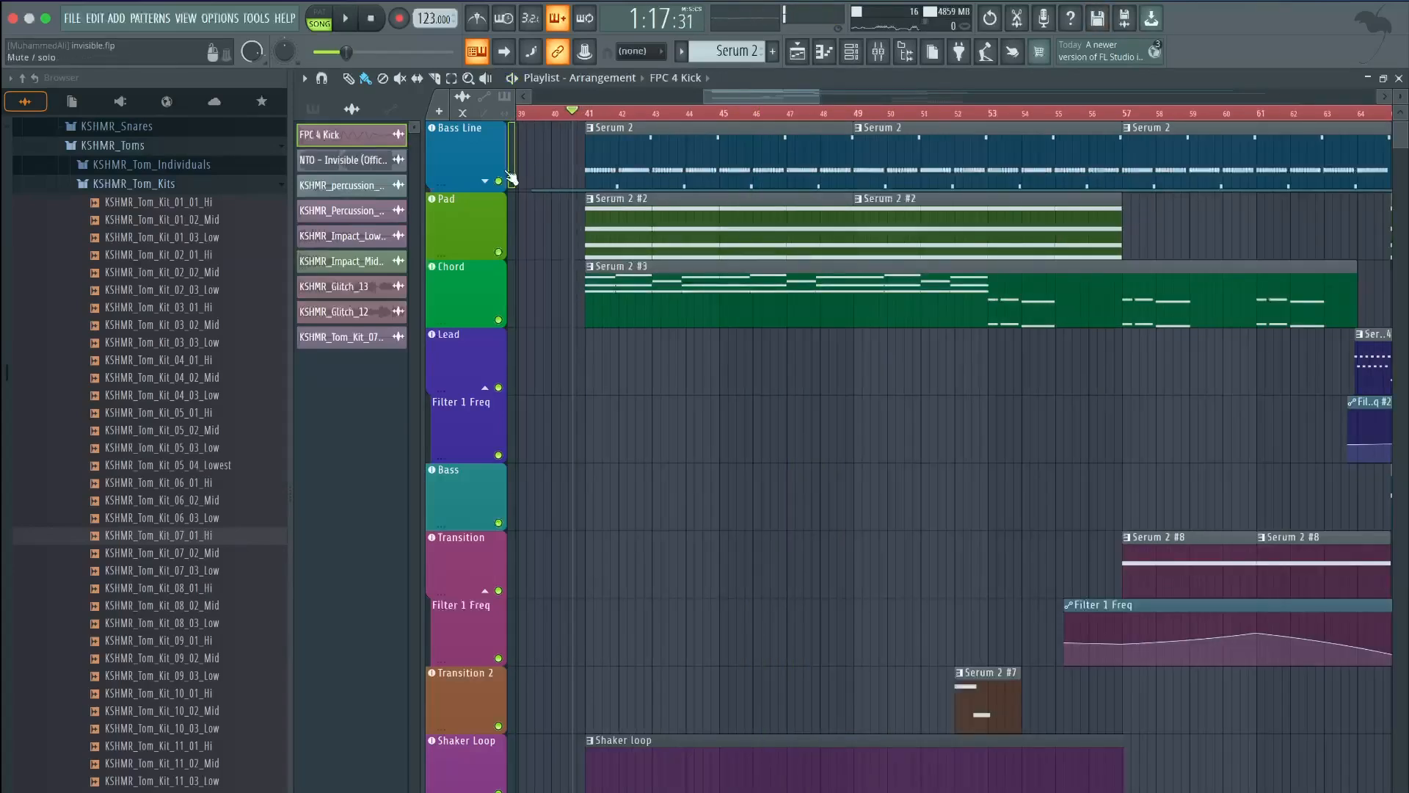
pyautogui.scroll(3, 556, 144)
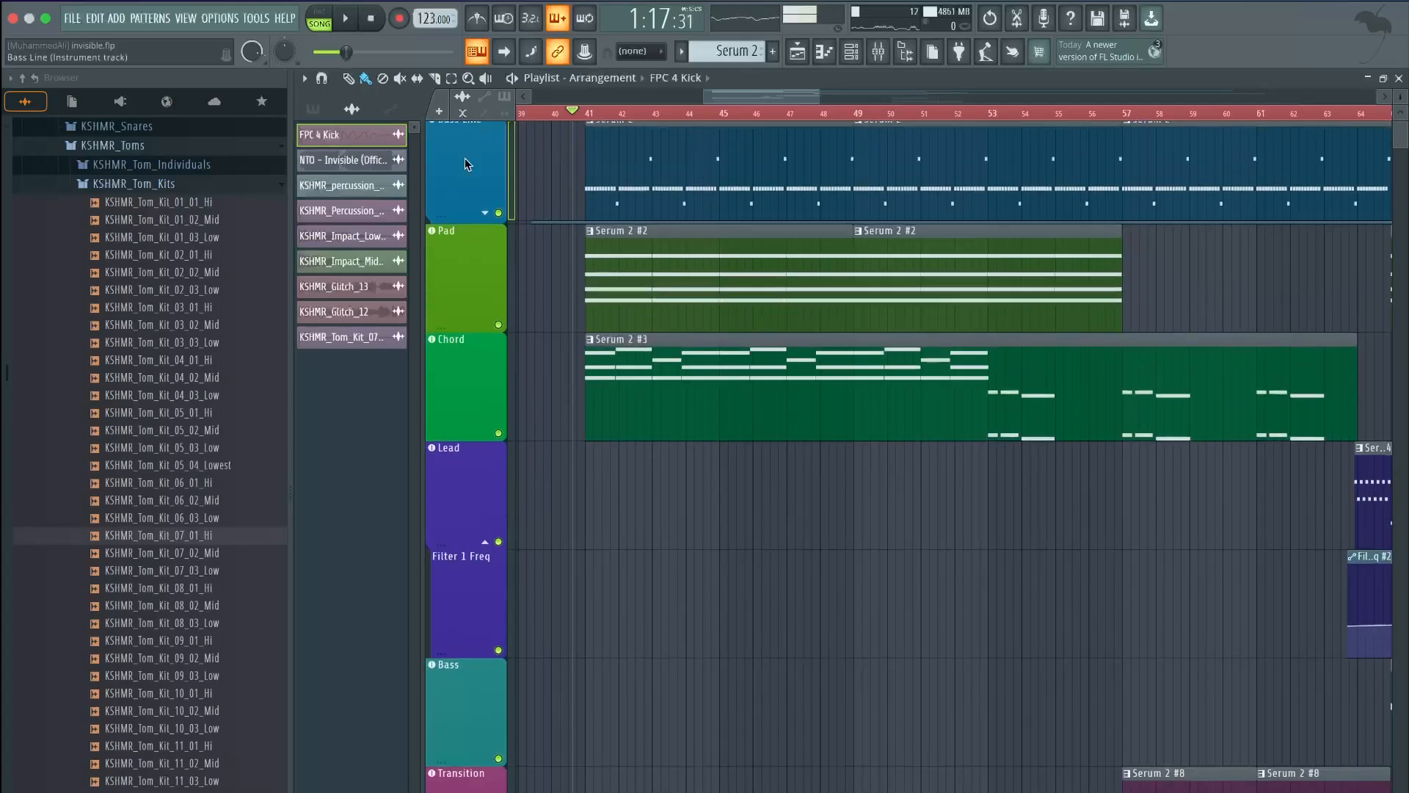
# Open the Bass Line's Serum 2 and compare its ENV 1 and ENV 2 settings
pyautogui.click(464, 163)
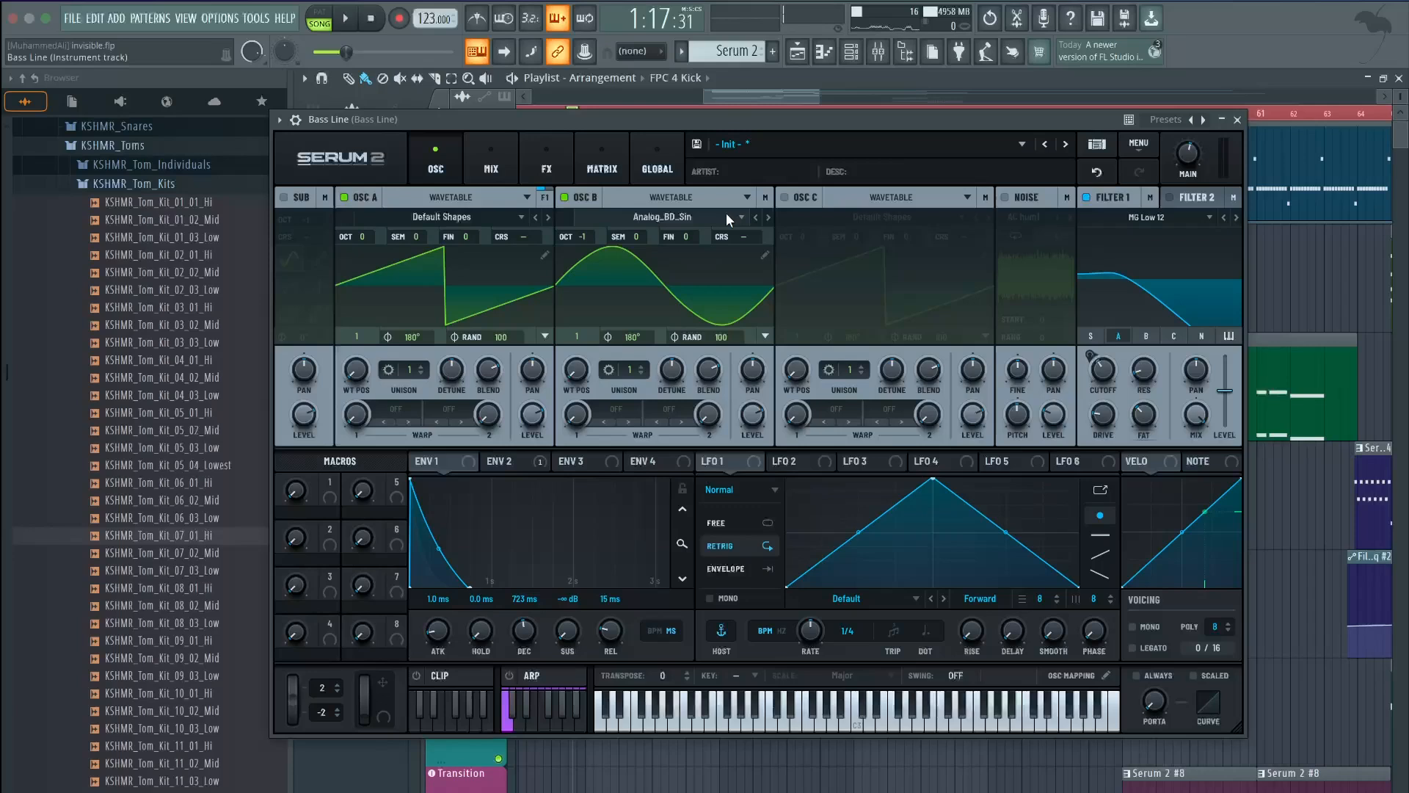
pyautogui.click(539, 462)
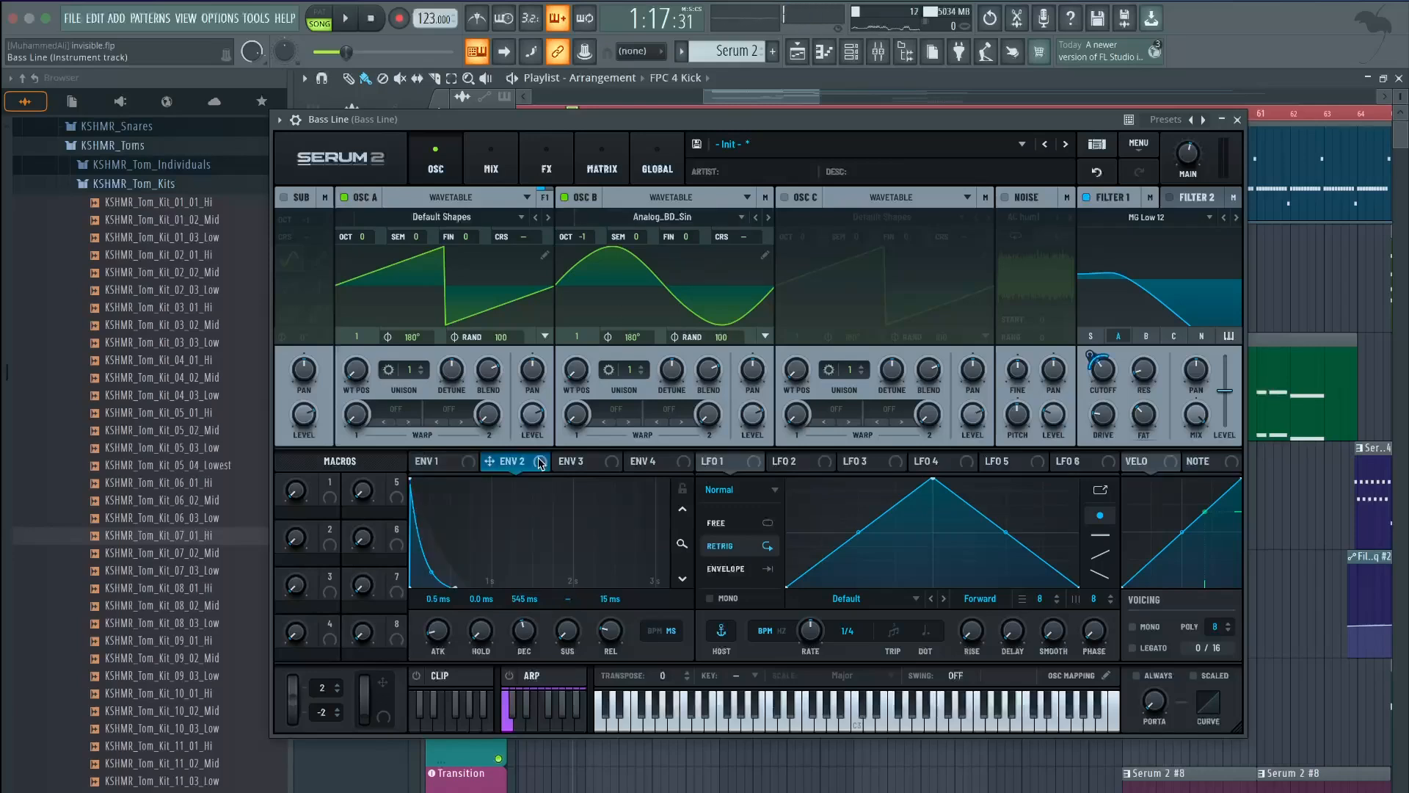
pyautogui.click(455, 463)
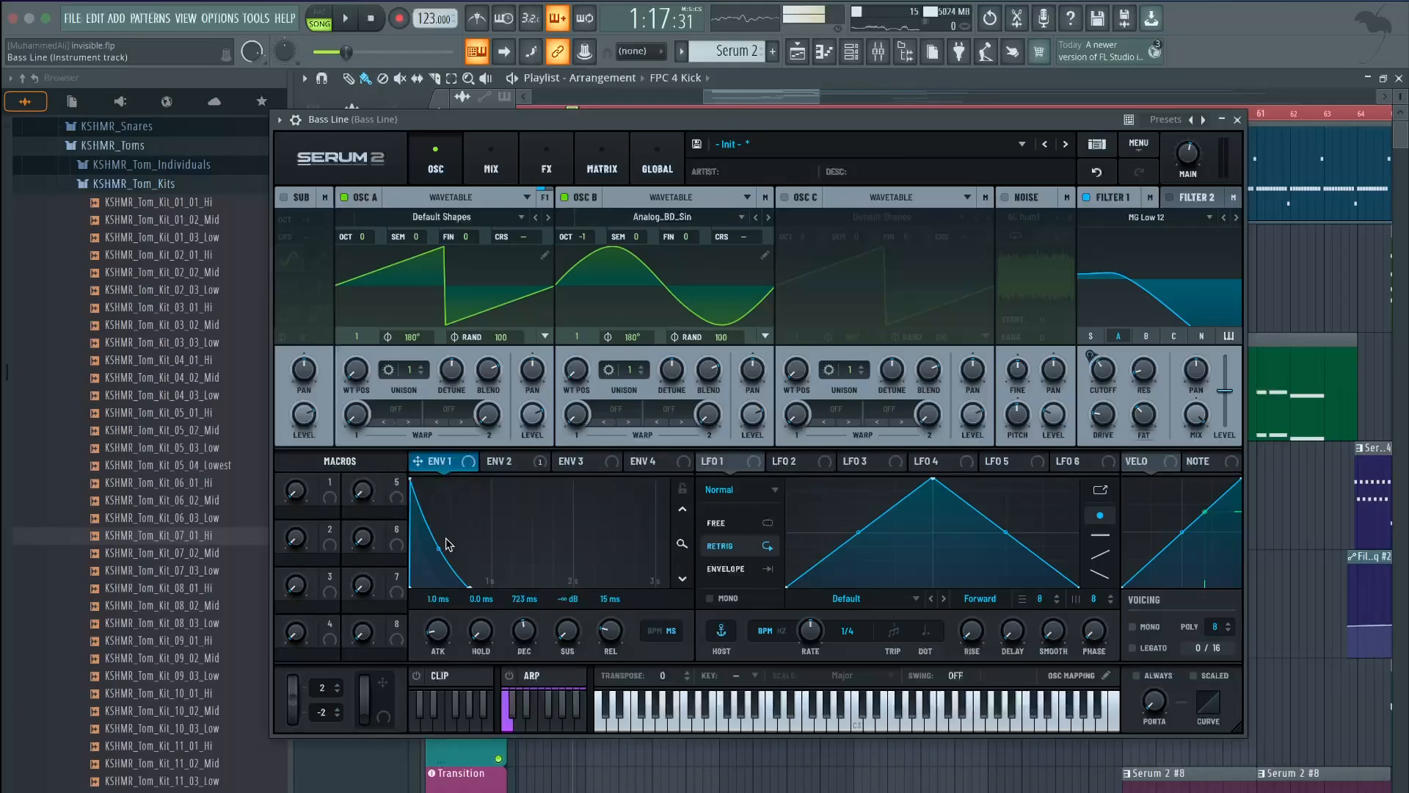
pyautogui.click(504, 462)
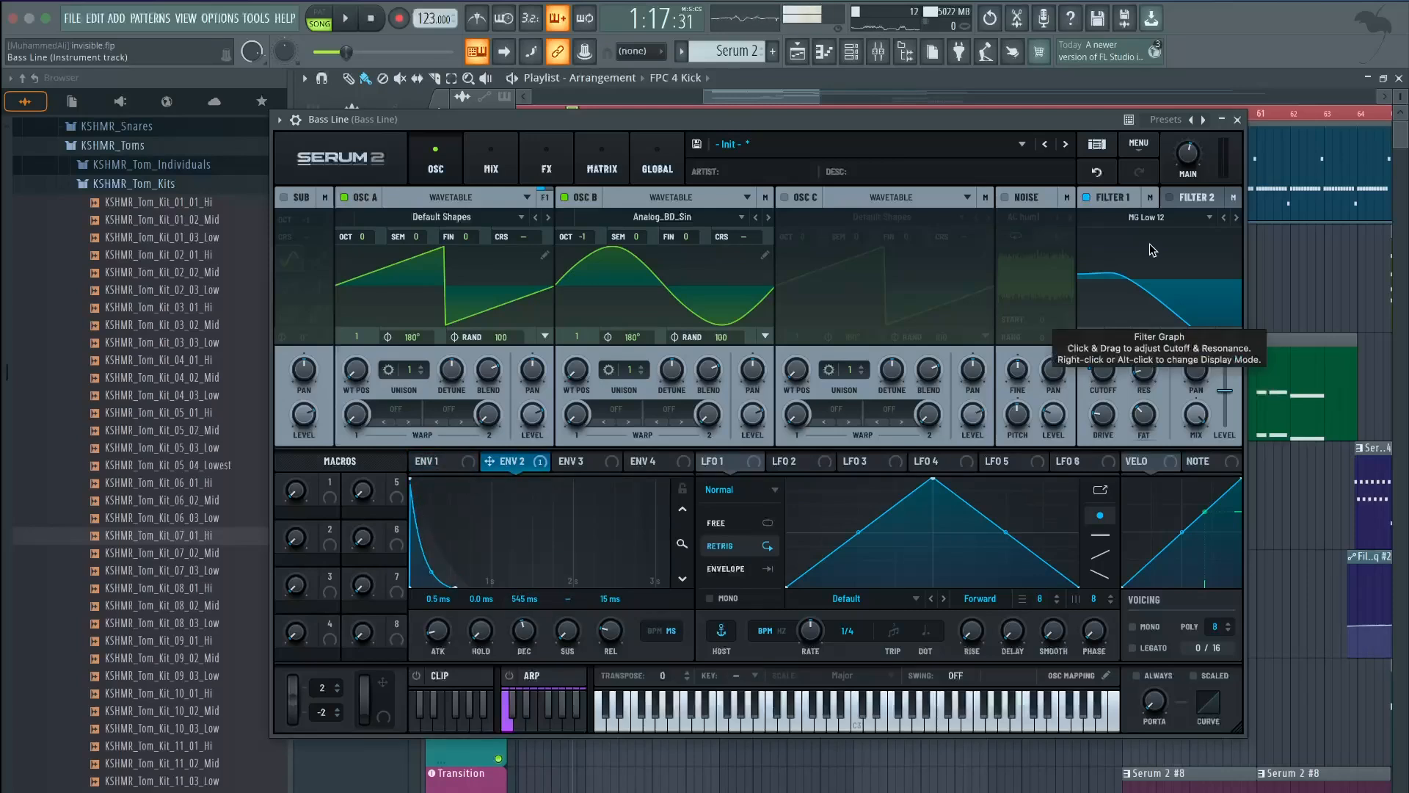
# Raise the Bass Line's Filter 1 cutoff during playback and replay to hear it
pyautogui.press('space')
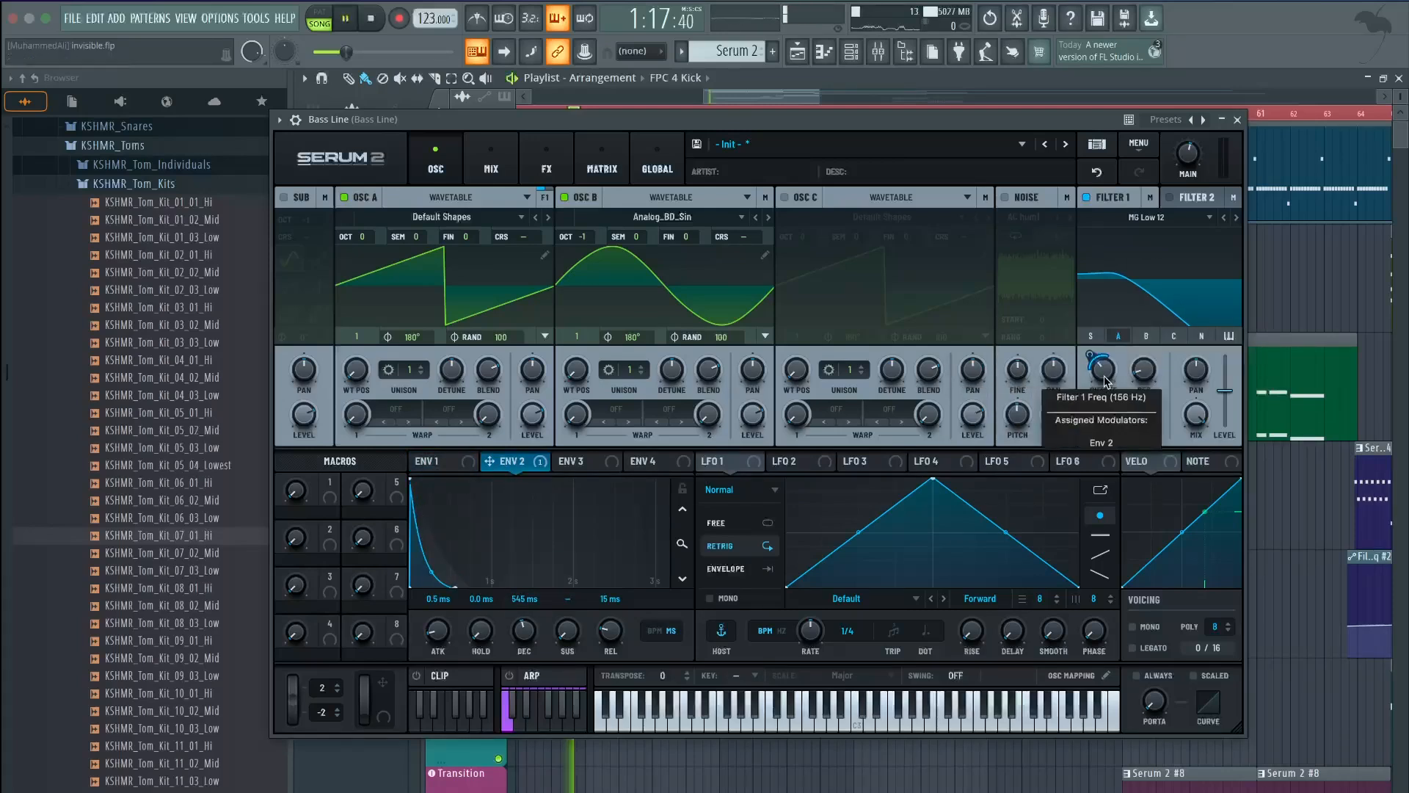
pyautogui.moveTo(1108, 373)
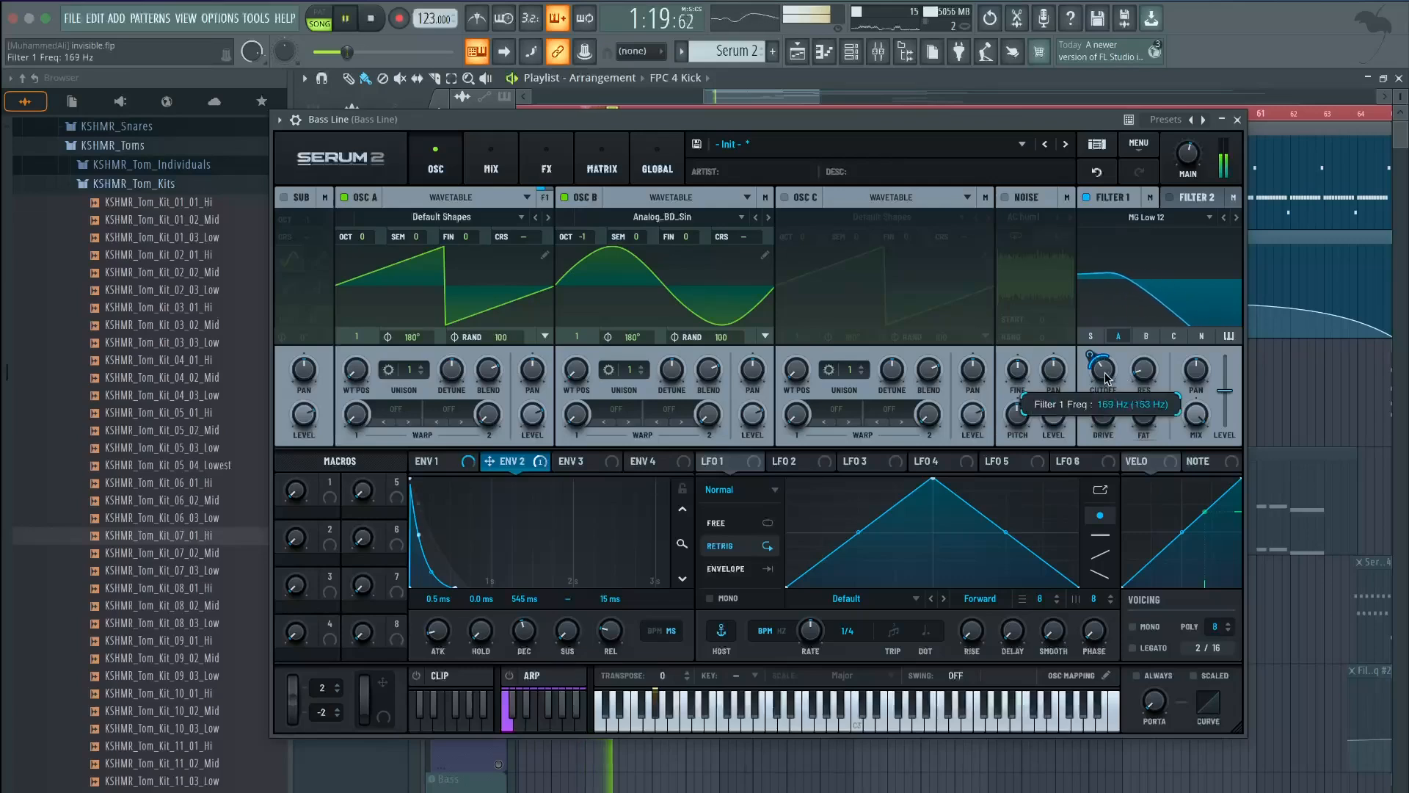
pyautogui.moveTo(1109, 373); pyautogui.dragTo(1109, 380)
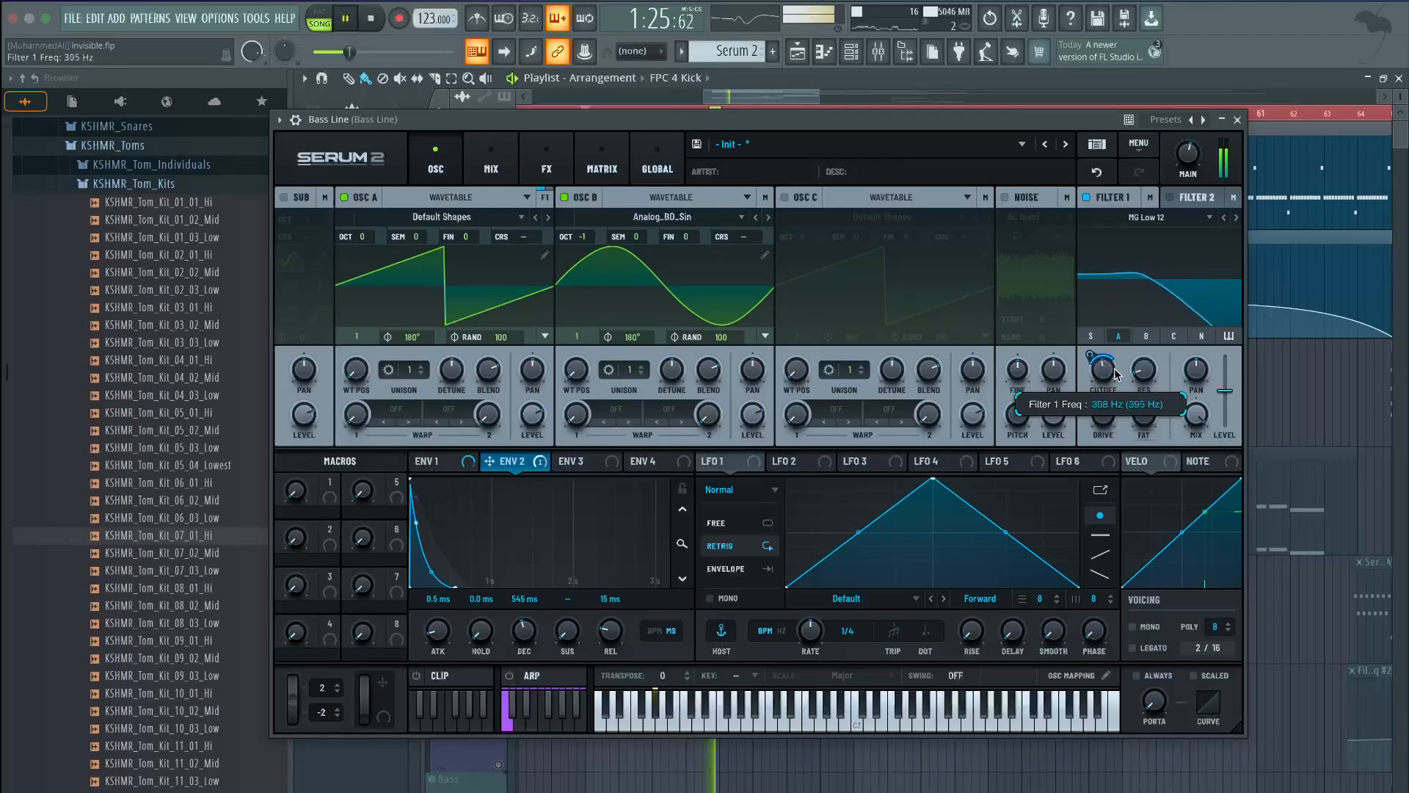
pyautogui.press('space')
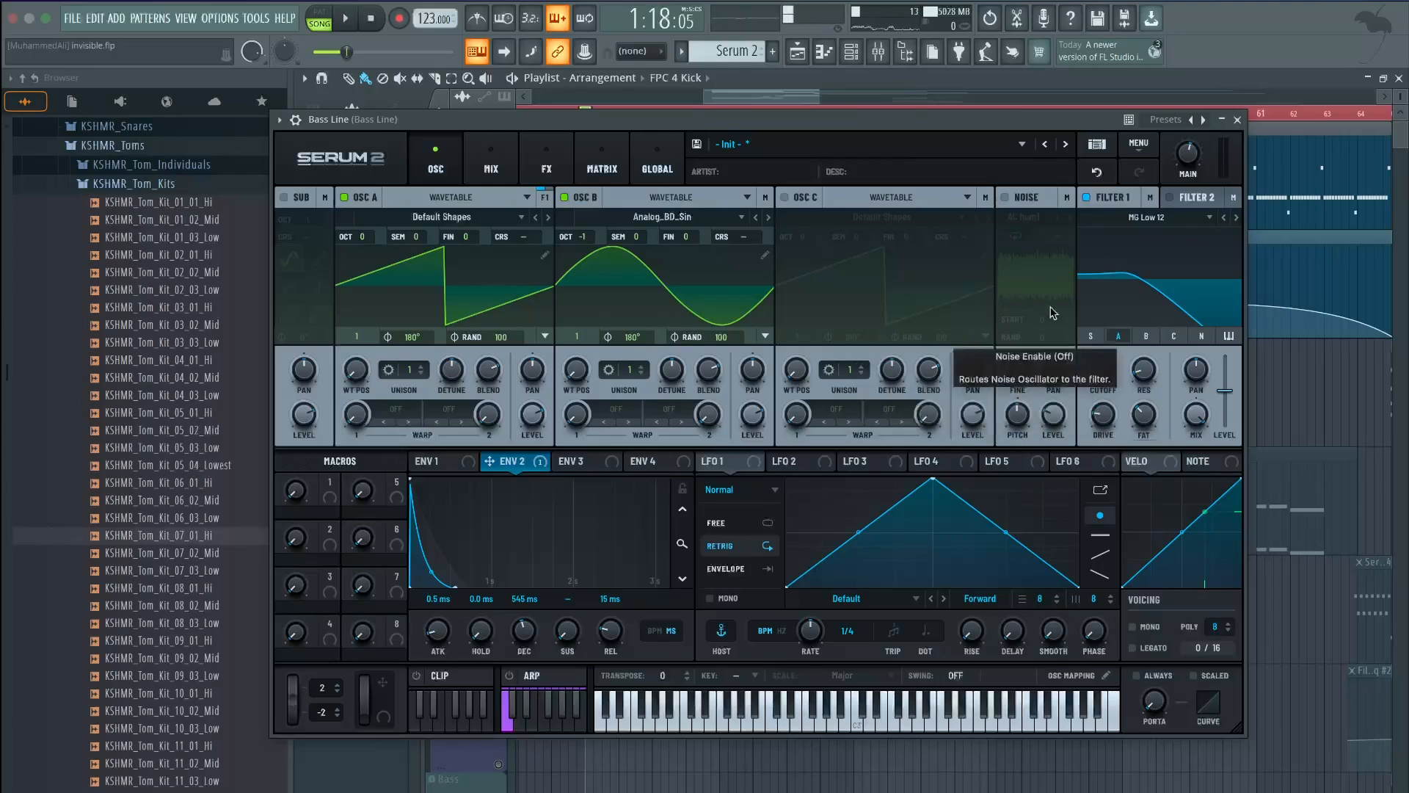
pyautogui.press('space')
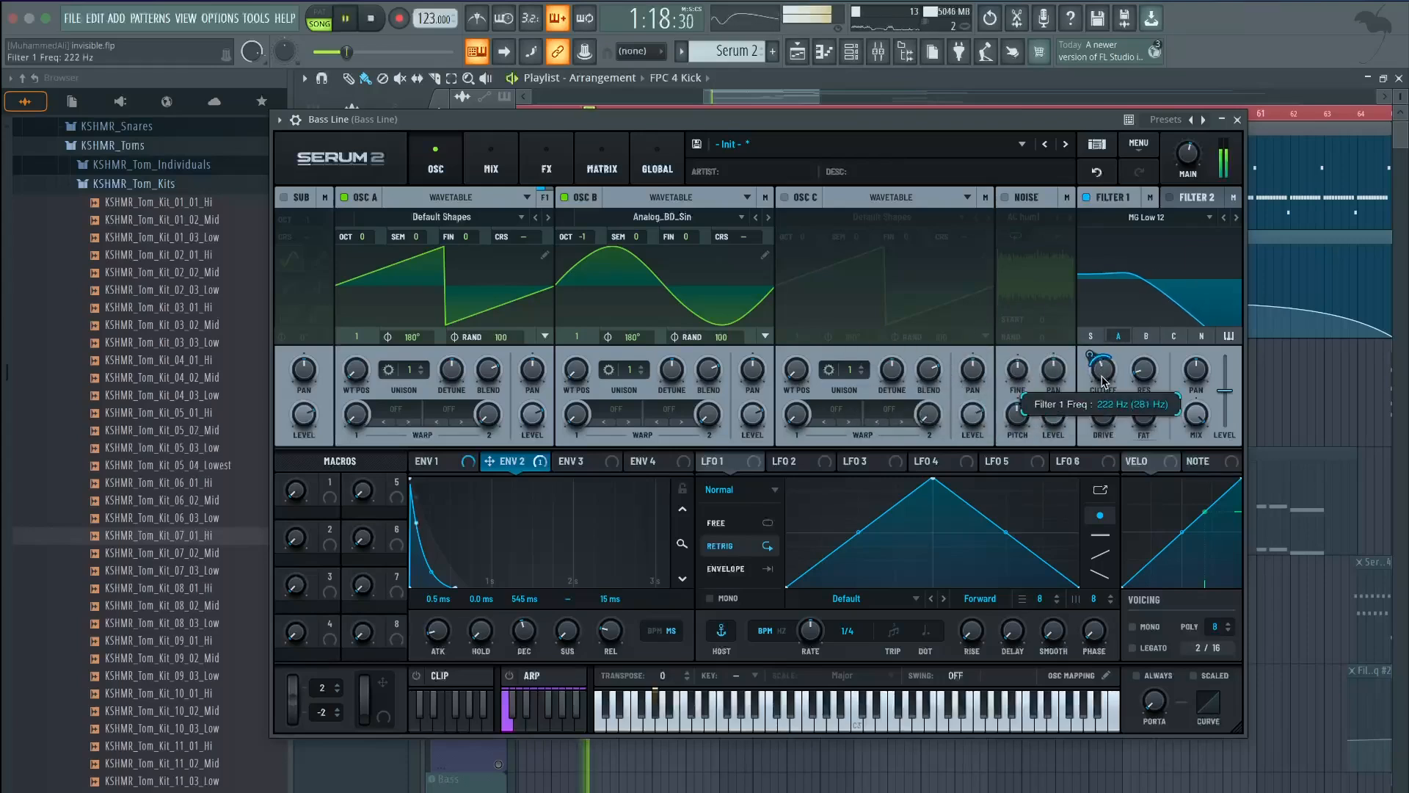
pyautogui.press('space')
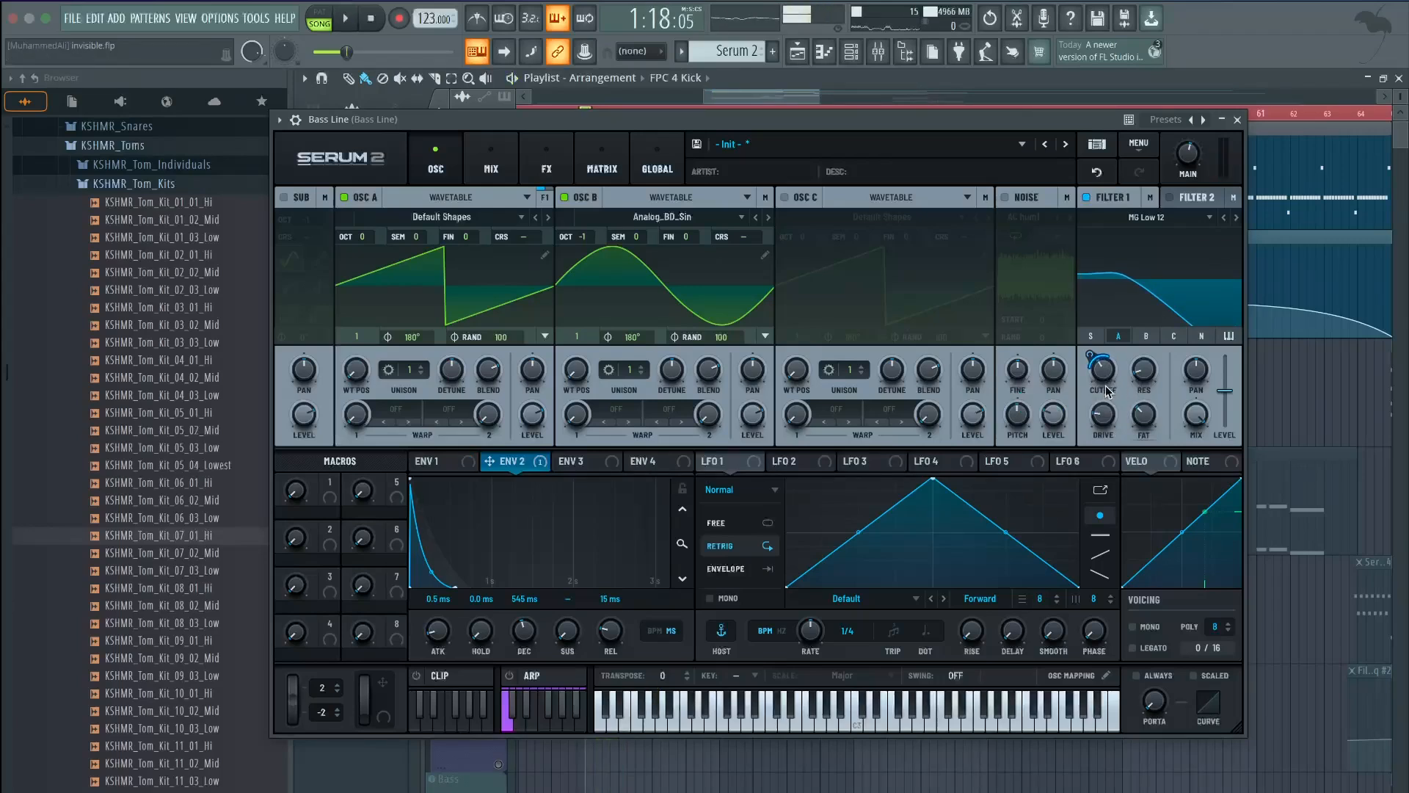
# Check the Bass Line synth's FX rack, then close the Serum 2 window
pyautogui.moveTo(1106, 385)
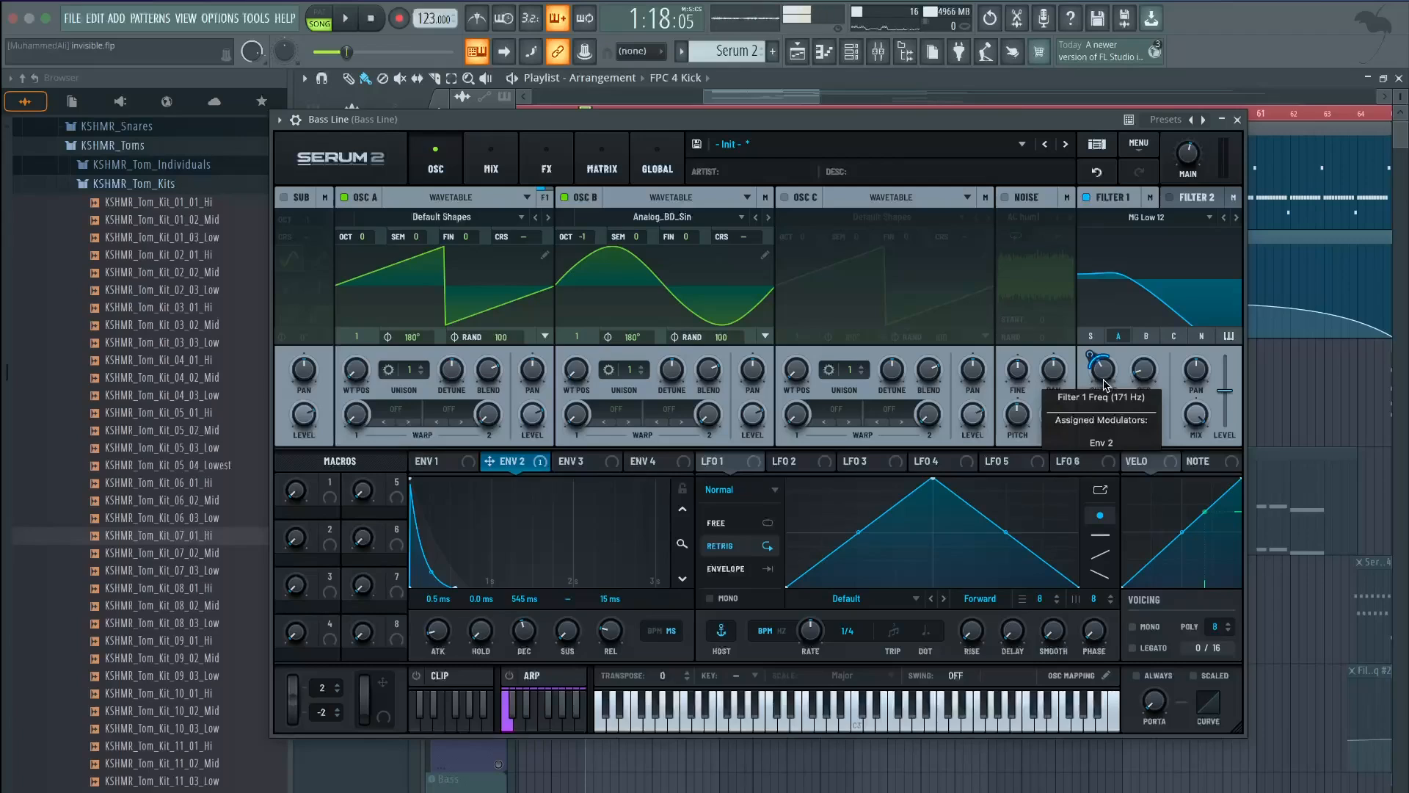
pyautogui.click(546, 158)
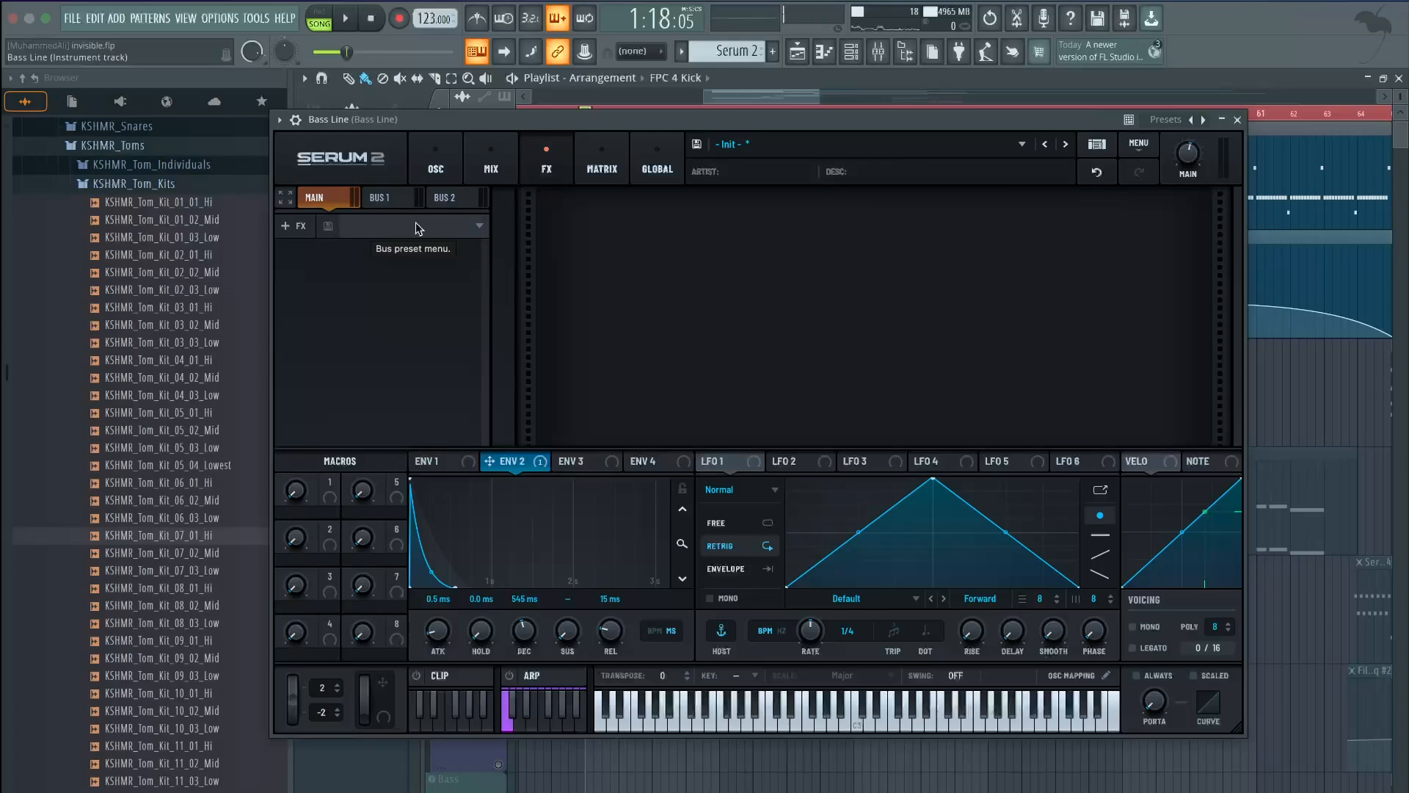
pyautogui.click(1237, 121)
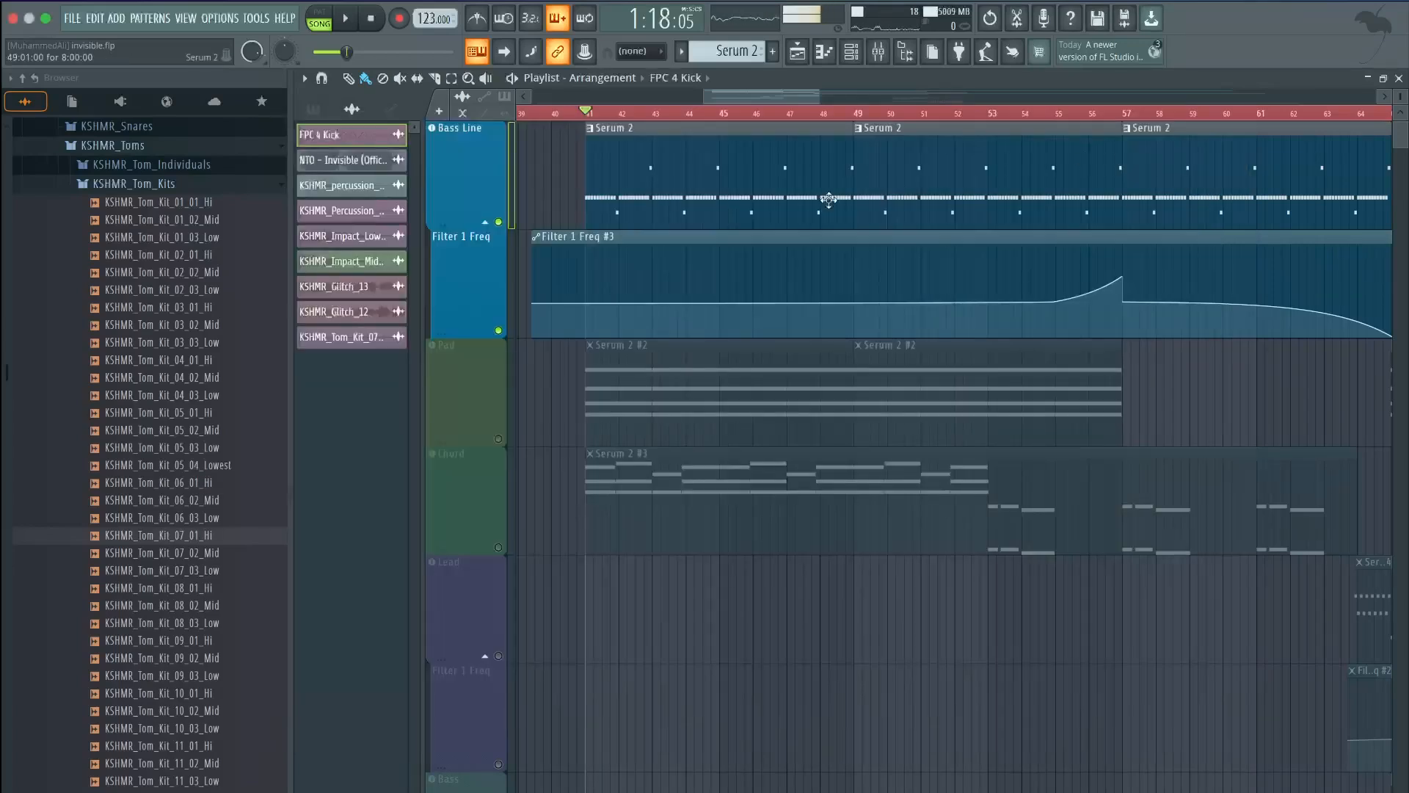
# Unmute the Pad track, play it, and open its Serum 2 PD - Butterbrot patch
pyautogui.press('space')
pyautogui.press('space')
pyautogui.click(498, 439)
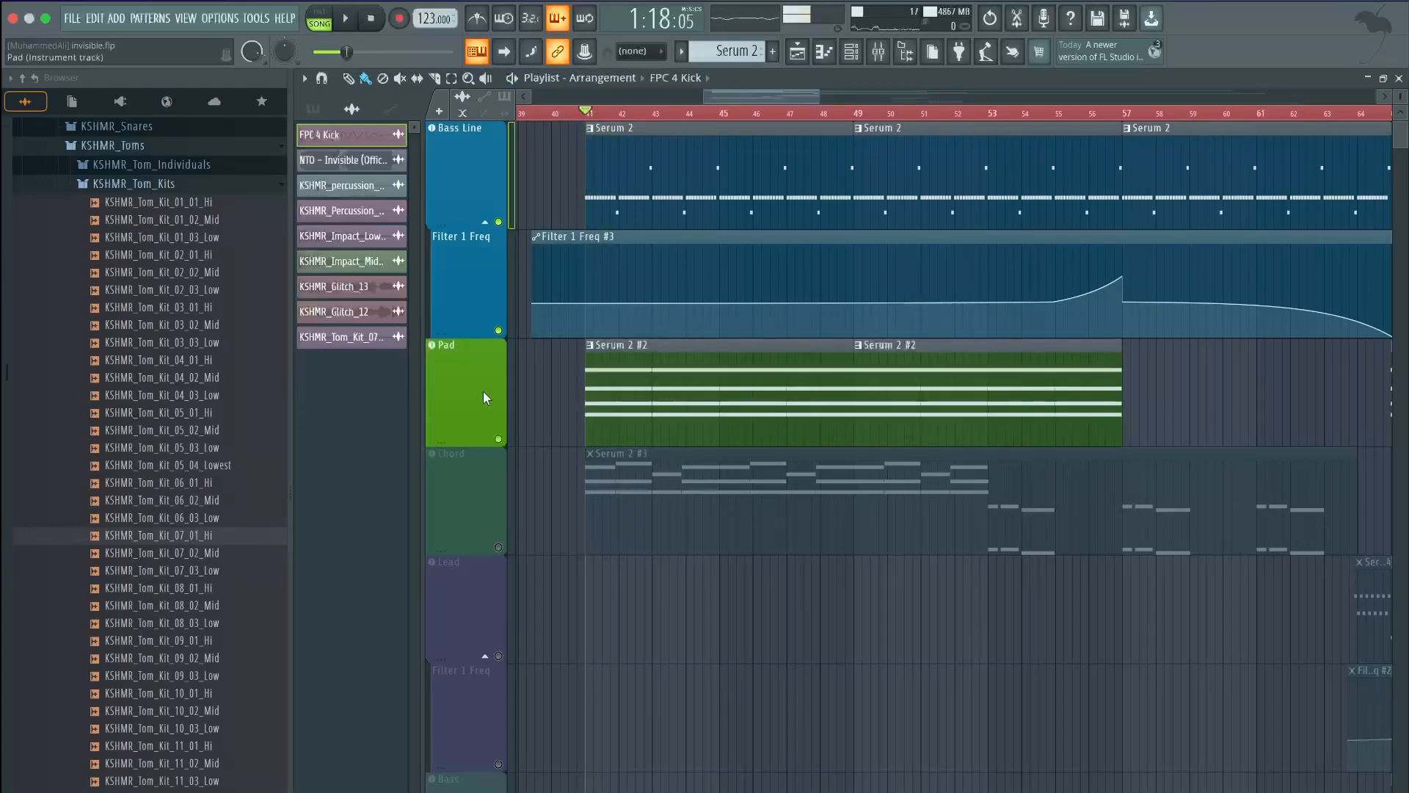
pyautogui.press('space')
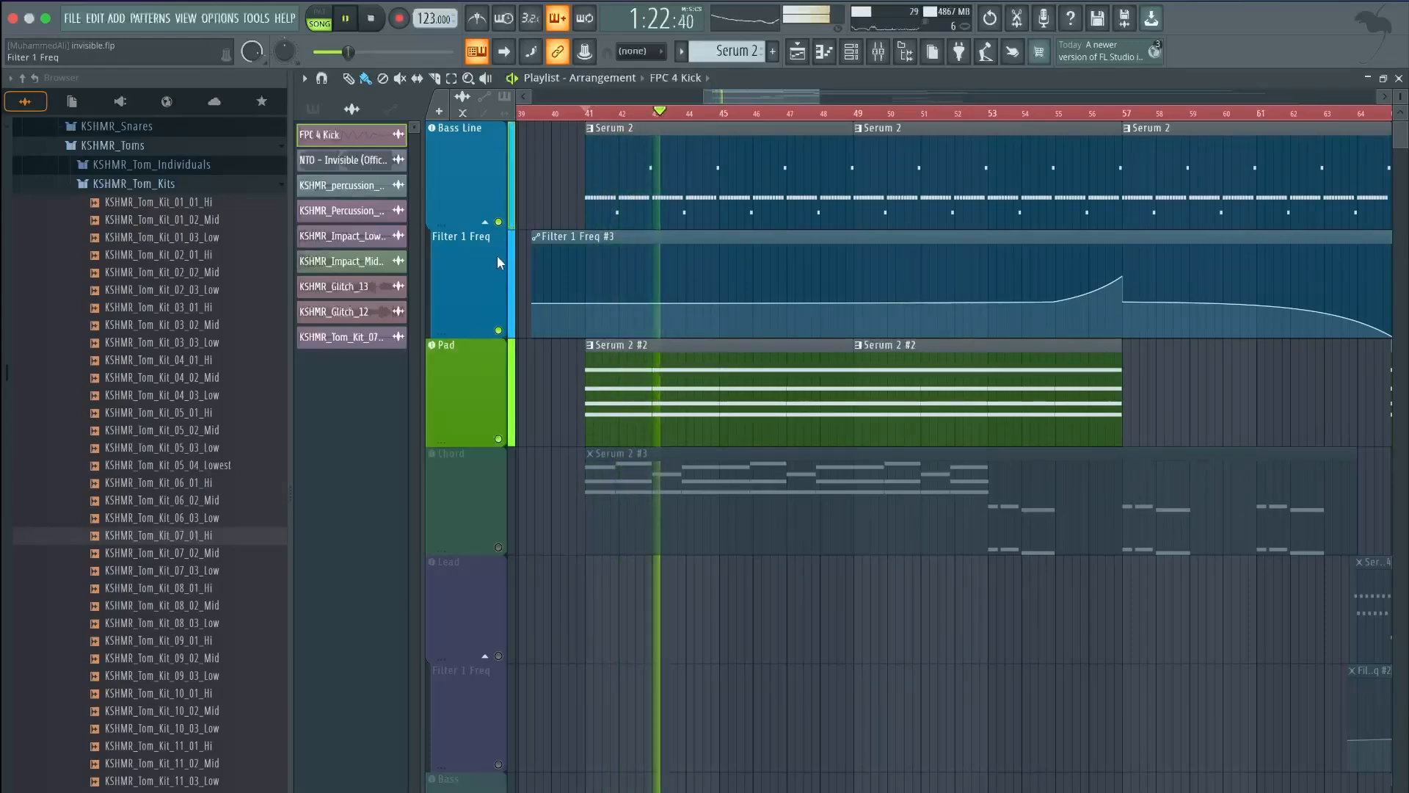
pyautogui.click(459, 385)
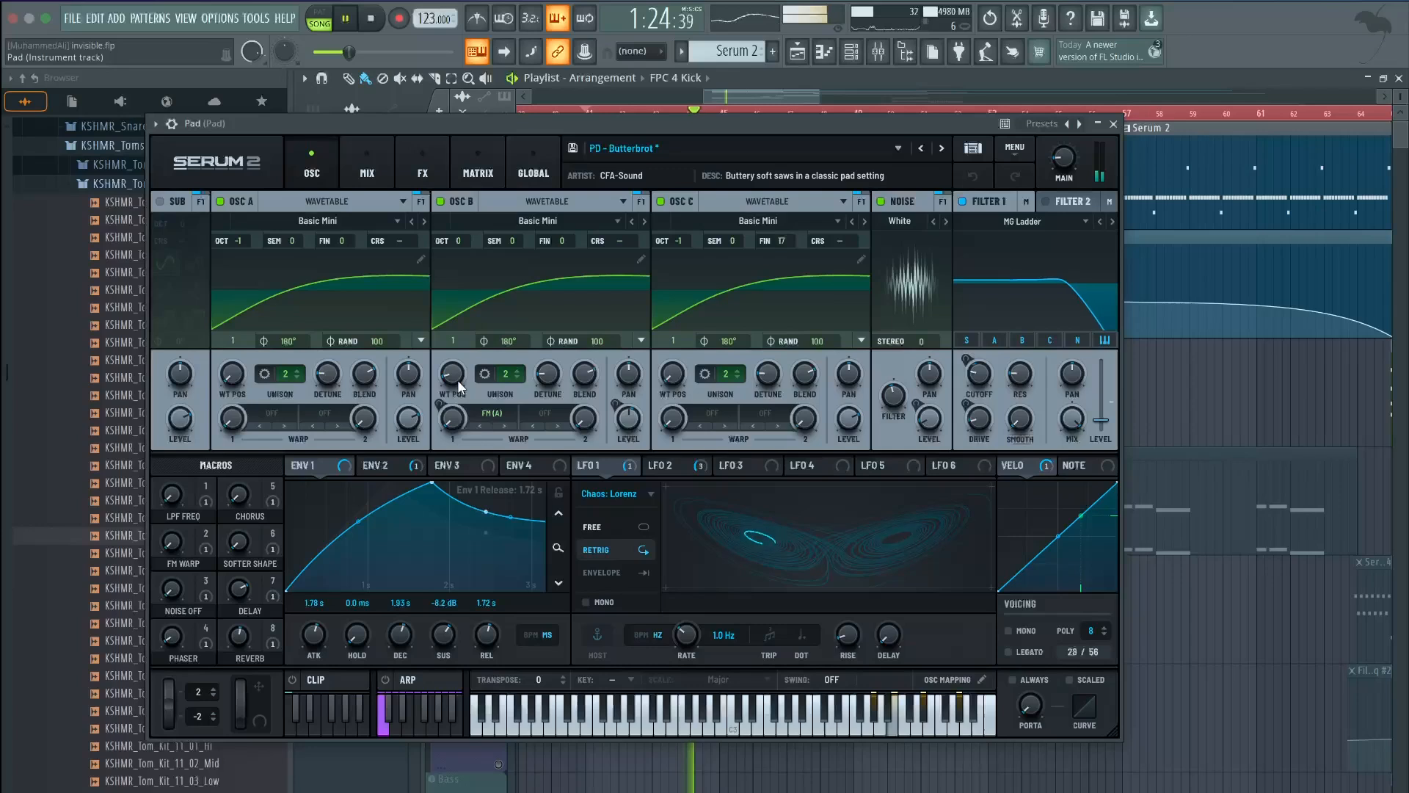
# Play the song to hear the Pad patch, then close its Serum 2 window
pyautogui.press('space')
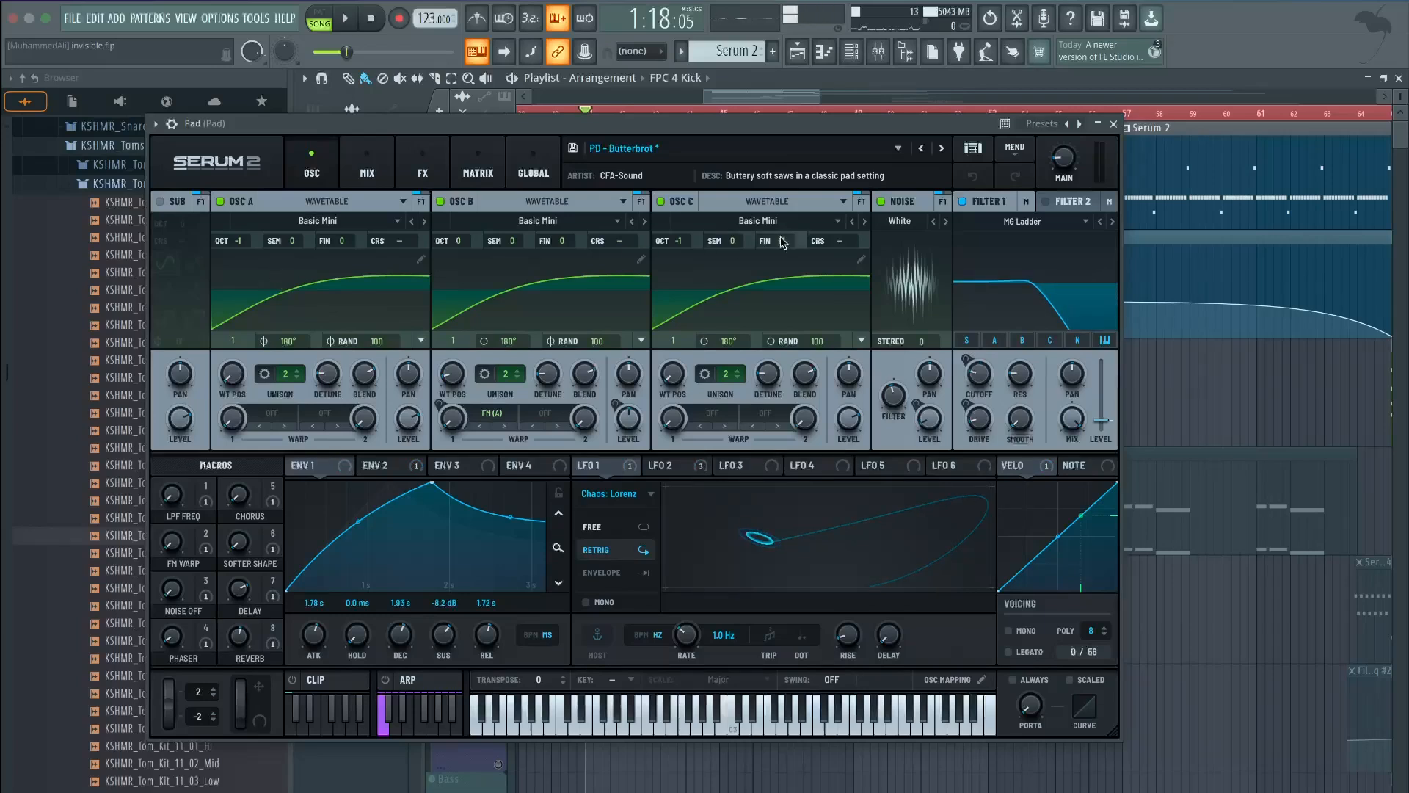
pyautogui.press('space')
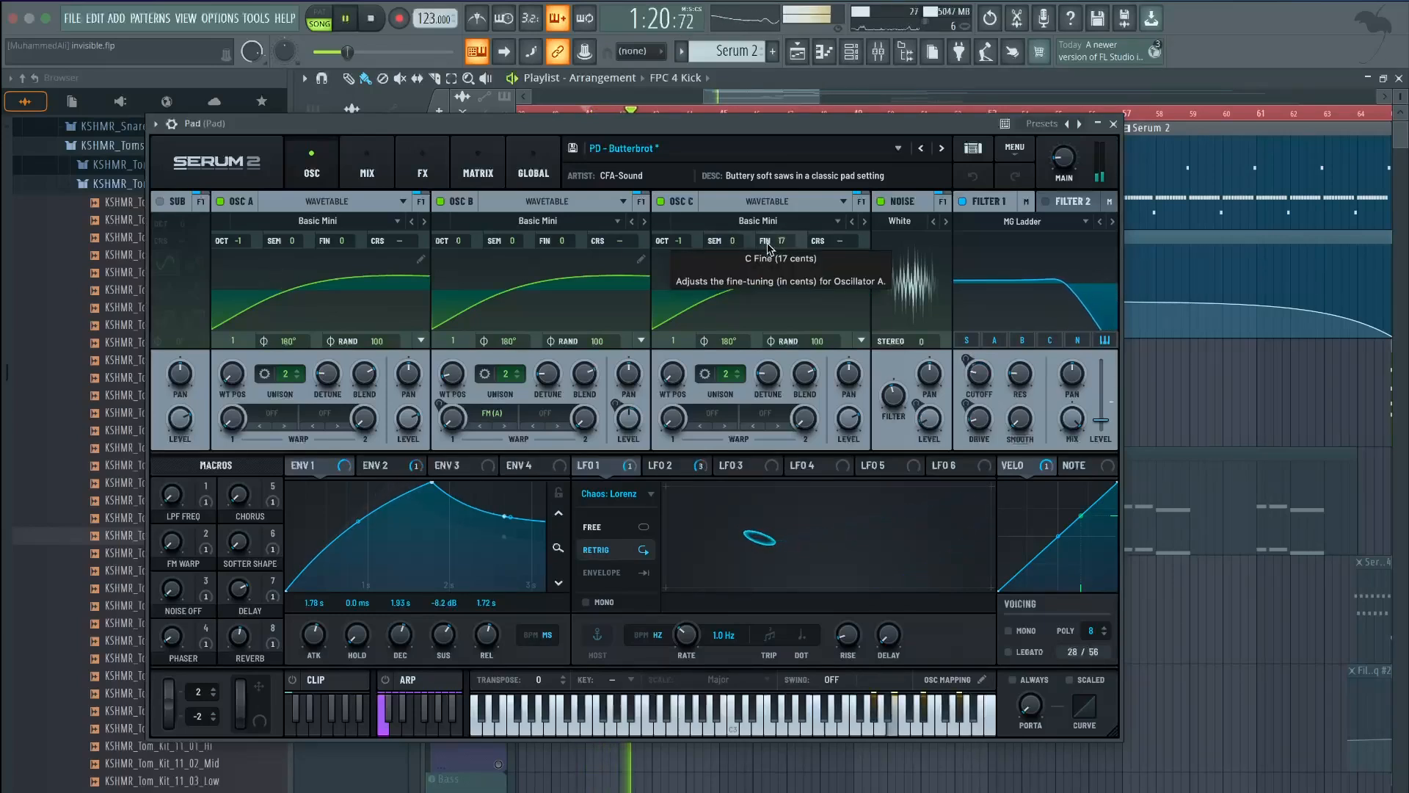
pyautogui.press('space')
pyautogui.click(1113, 124)
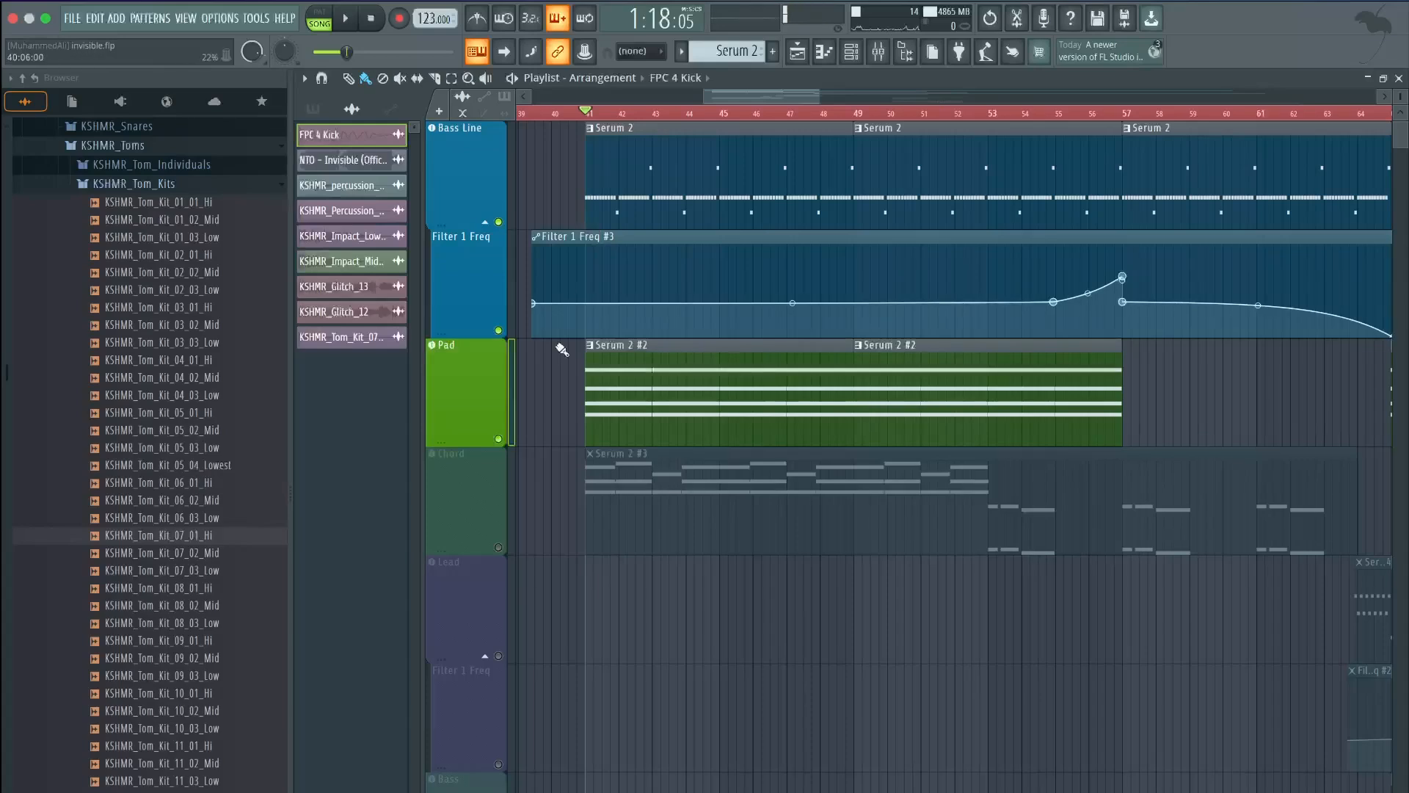
# Play the arrangement from bar 41 and take a quick look at the Mixer
pyautogui.scroll(-5, 535, 411)
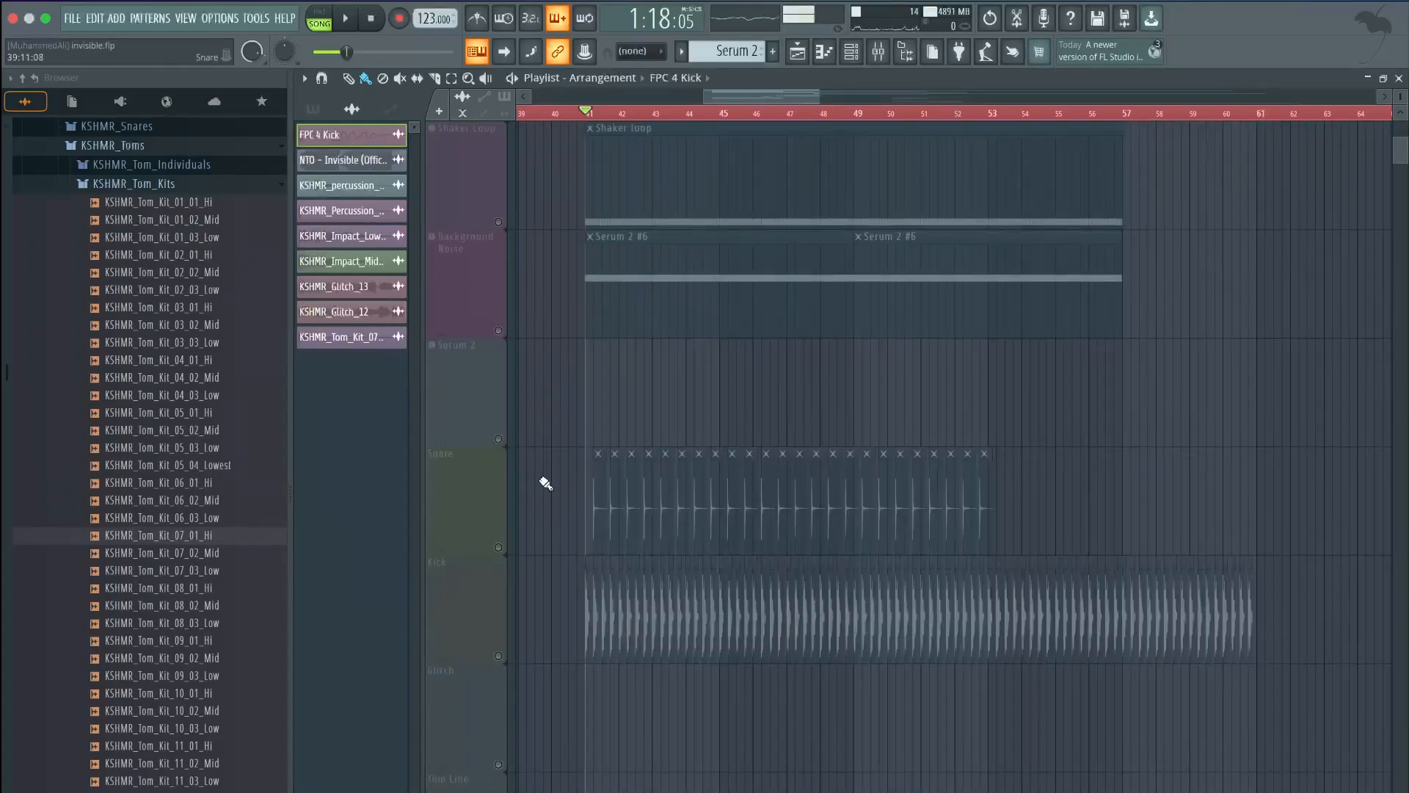
pyautogui.scroll(5, 560, 399)
pyautogui.press('space')
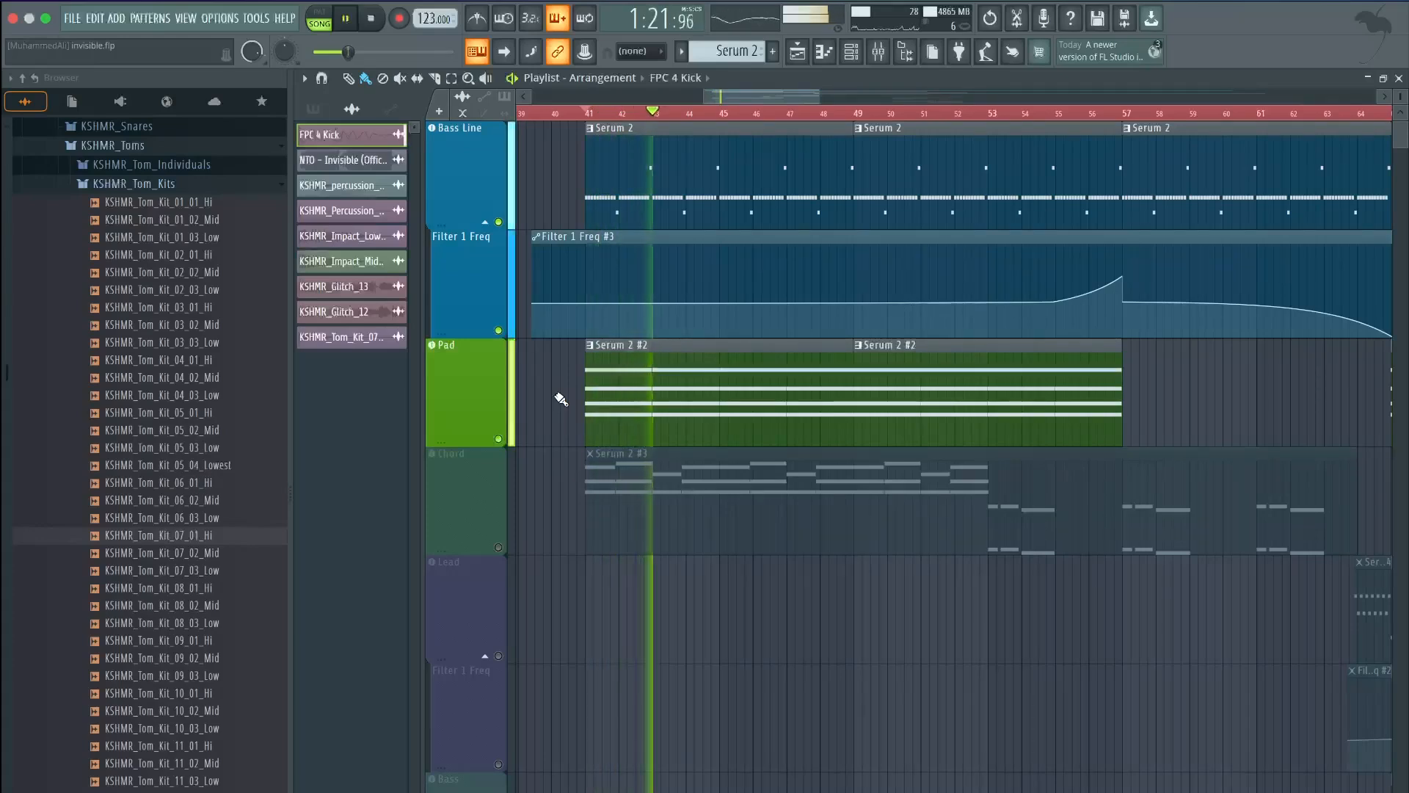
pyautogui.press('space')
pyautogui.moveTo(649, 303)
pyautogui.press('F9')
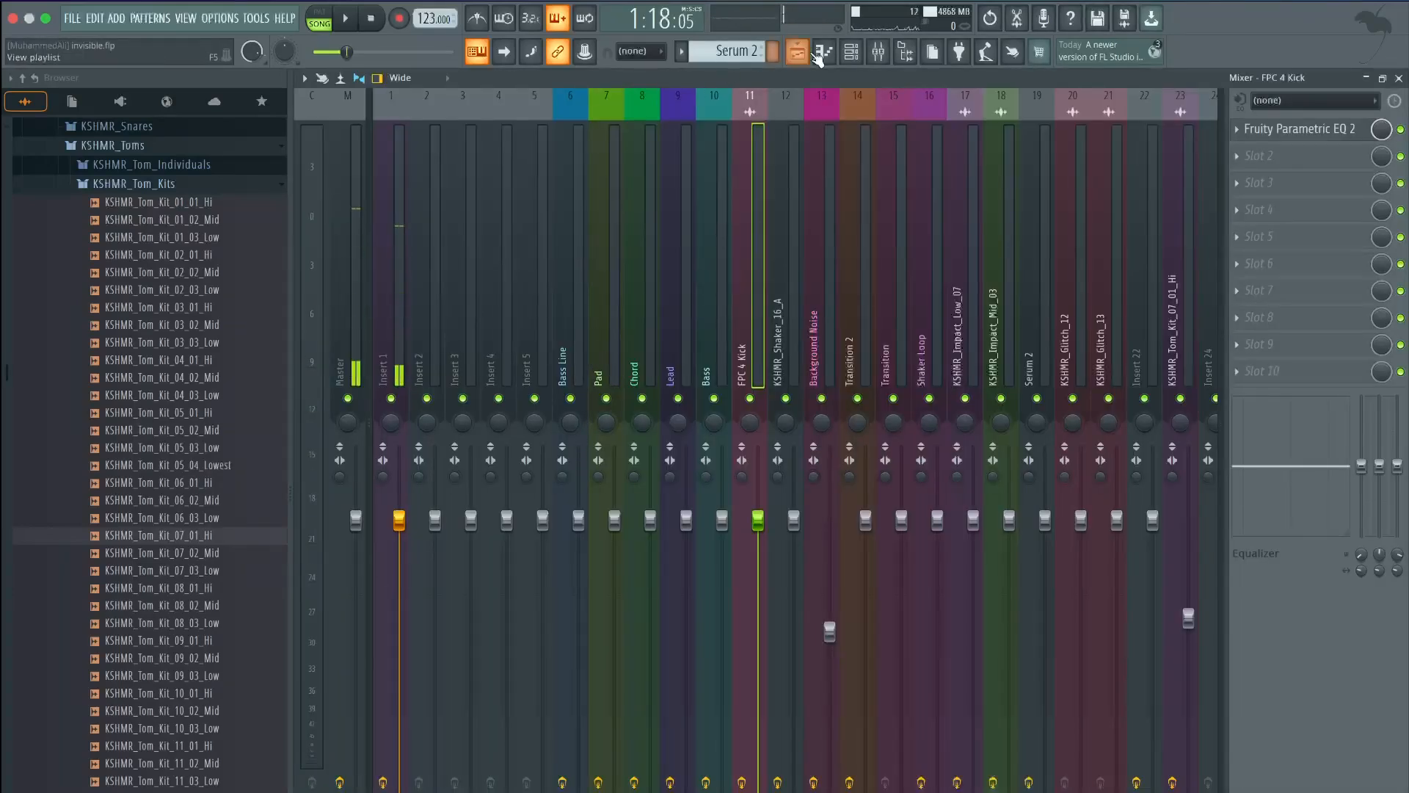
pyautogui.press('F9')
pyautogui.press('space')
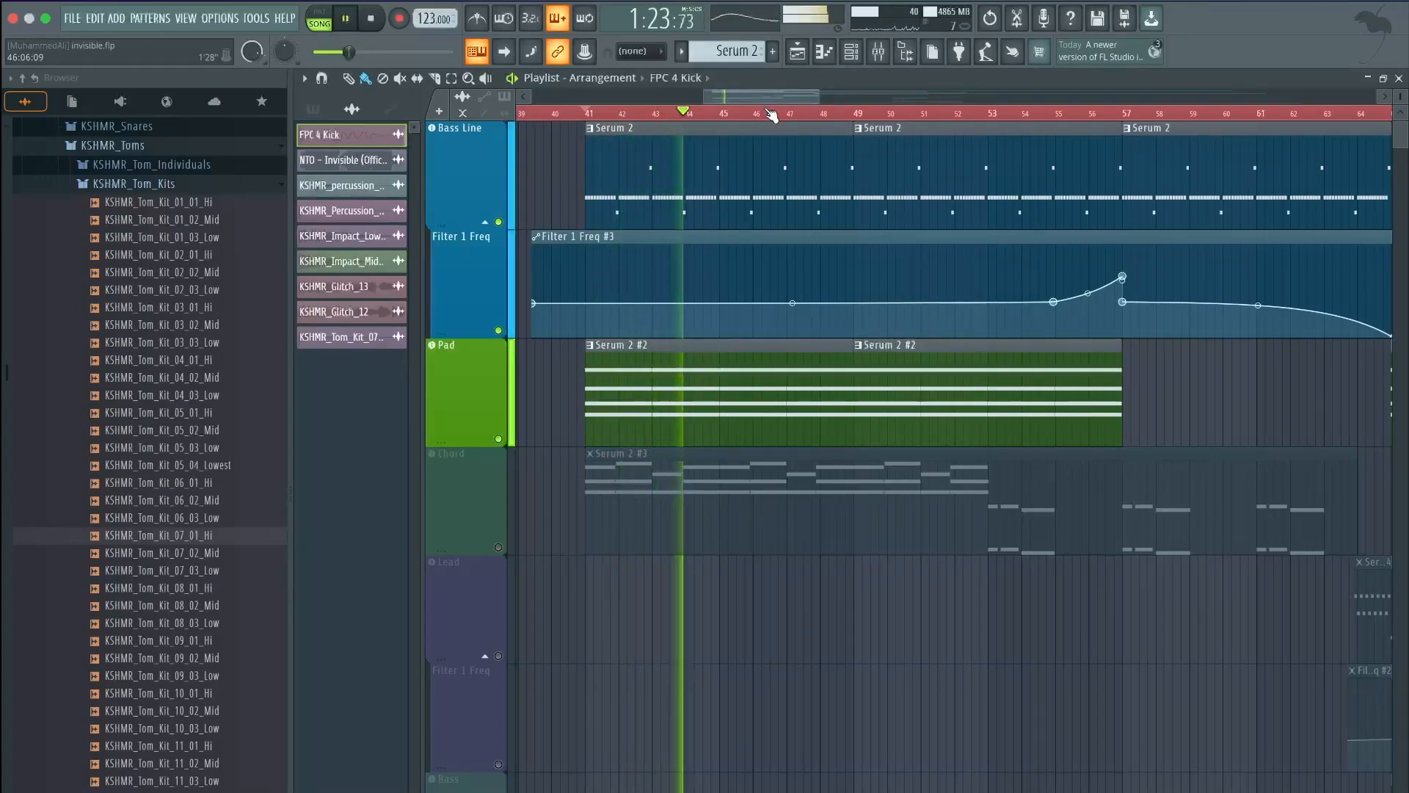
pyautogui.press('space')
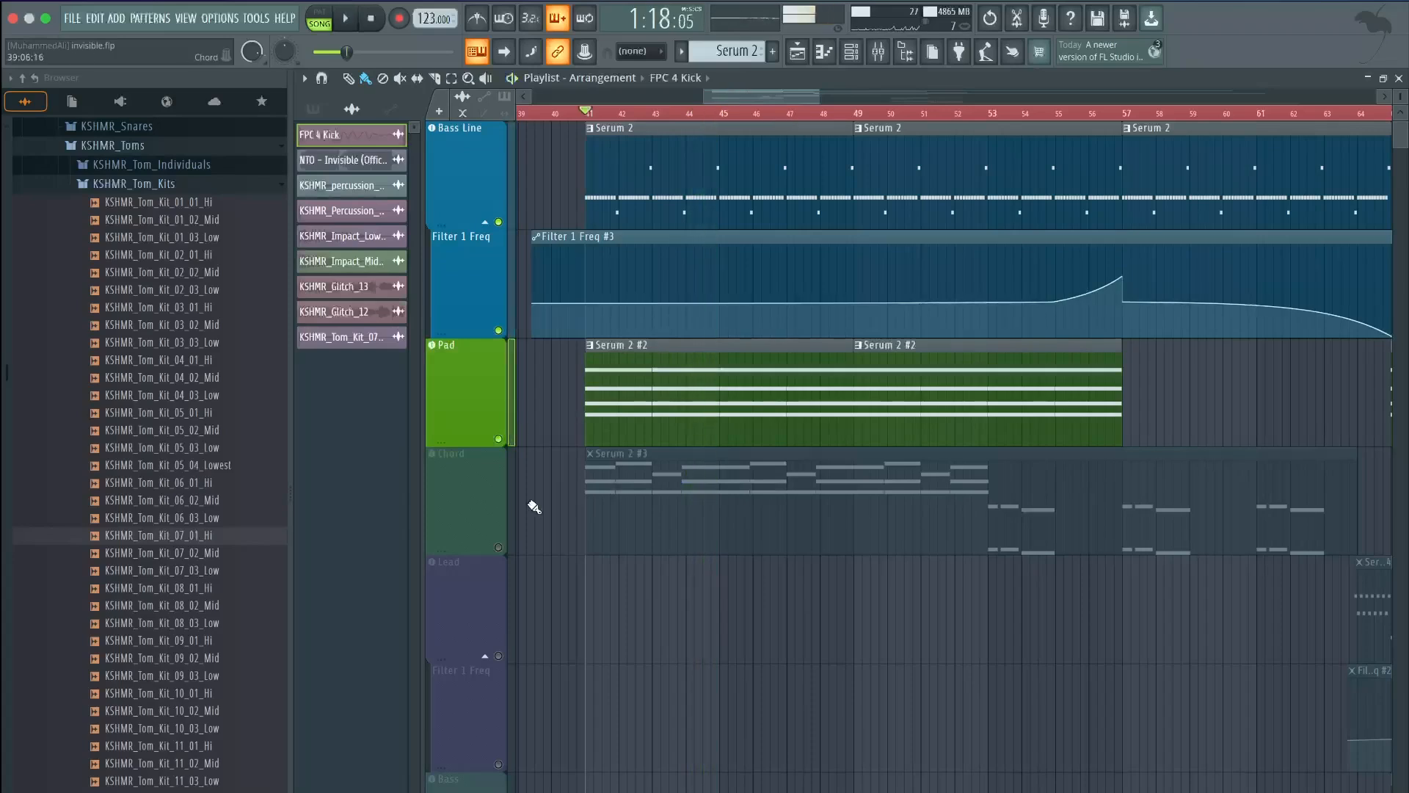
# Unmute the Chord track and open its Serum 2 EP - INST Planet patch
pyautogui.scroll(-10, 582, 499)
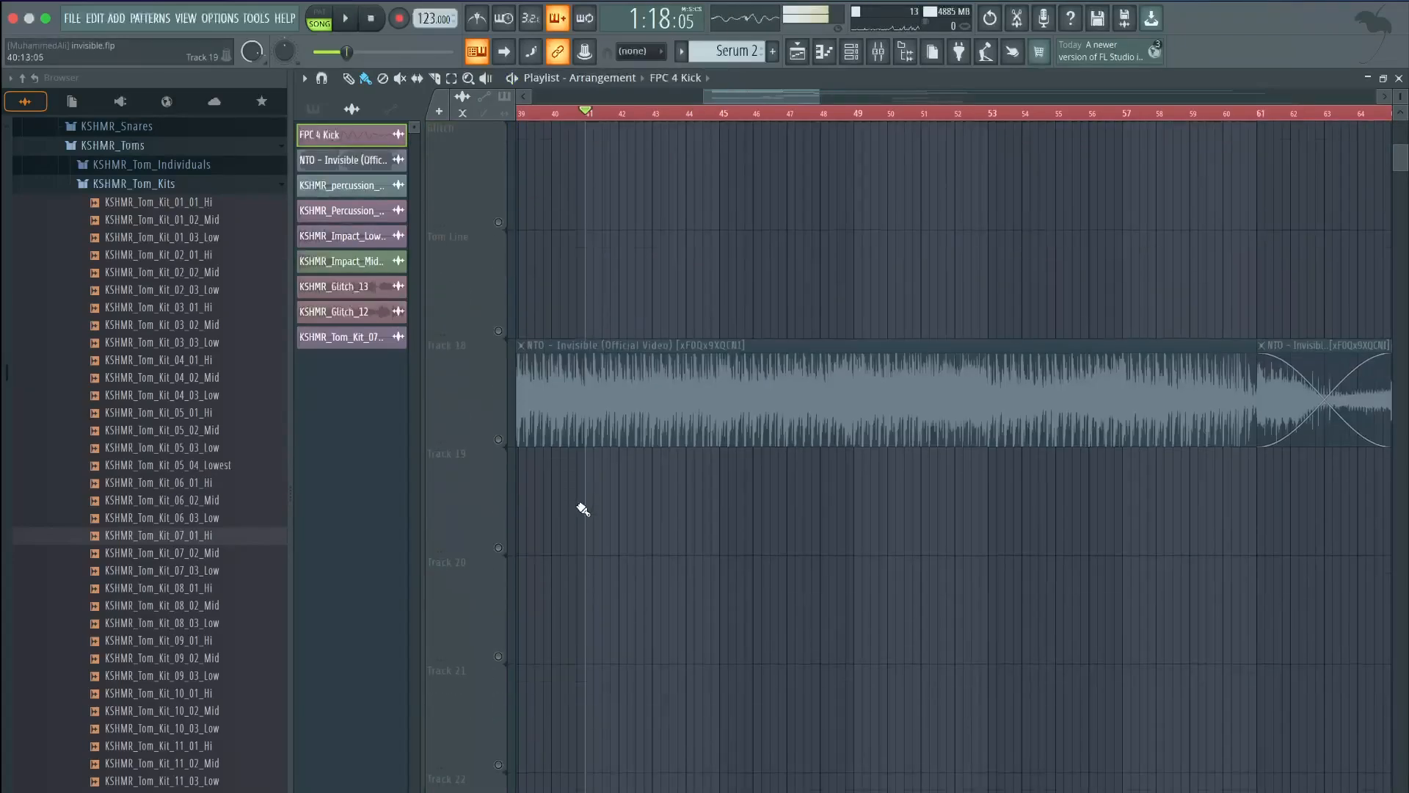
pyautogui.scroll(3, 578, 463)
pyautogui.scroll(3, 582, 449)
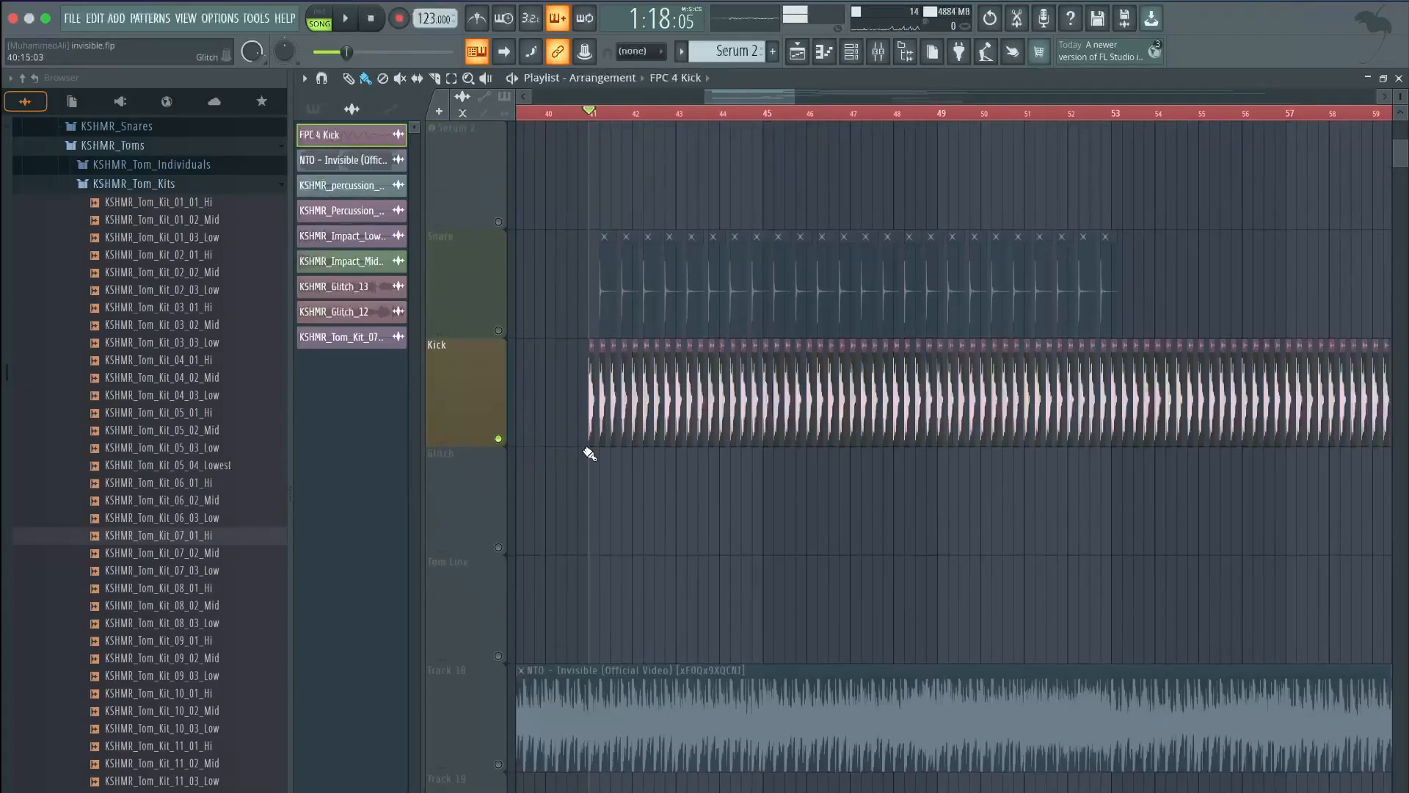
pyautogui.scroll(6, 589, 455)
pyautogui.scroll(2, 656, 427)
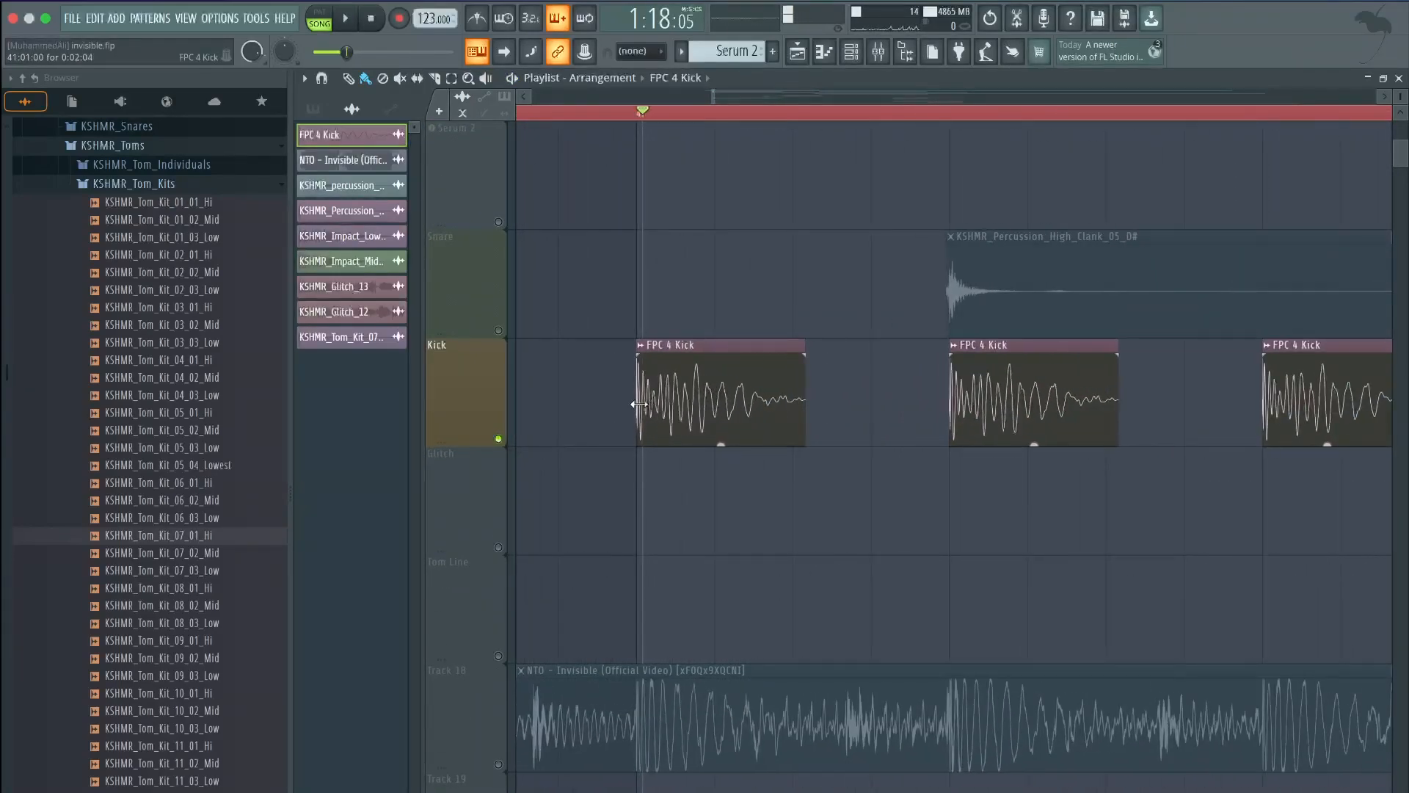
pyautogui.scroll(6, 656, 372)
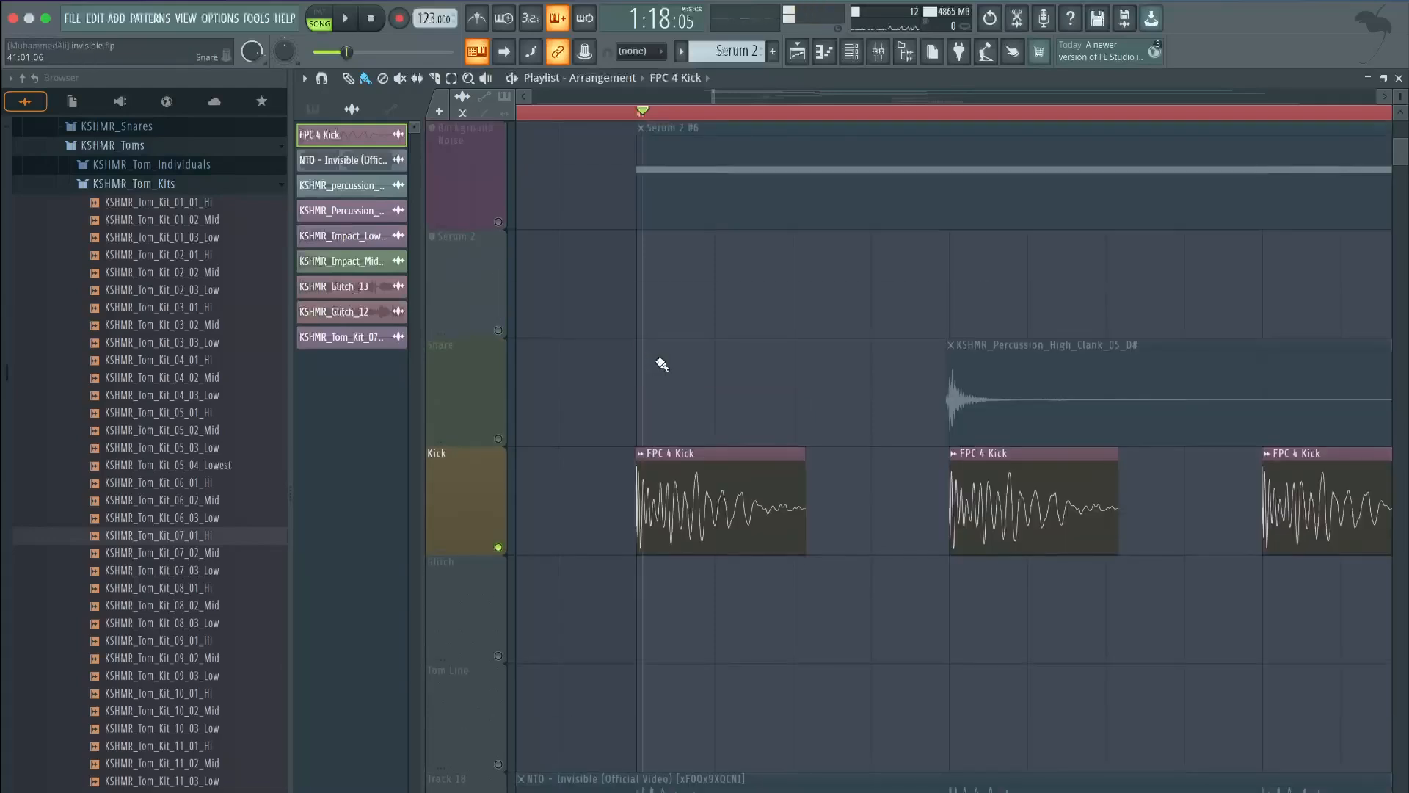
pyautogui.click(505, 554)
pyautogui.scroll(-3, 606, 396)
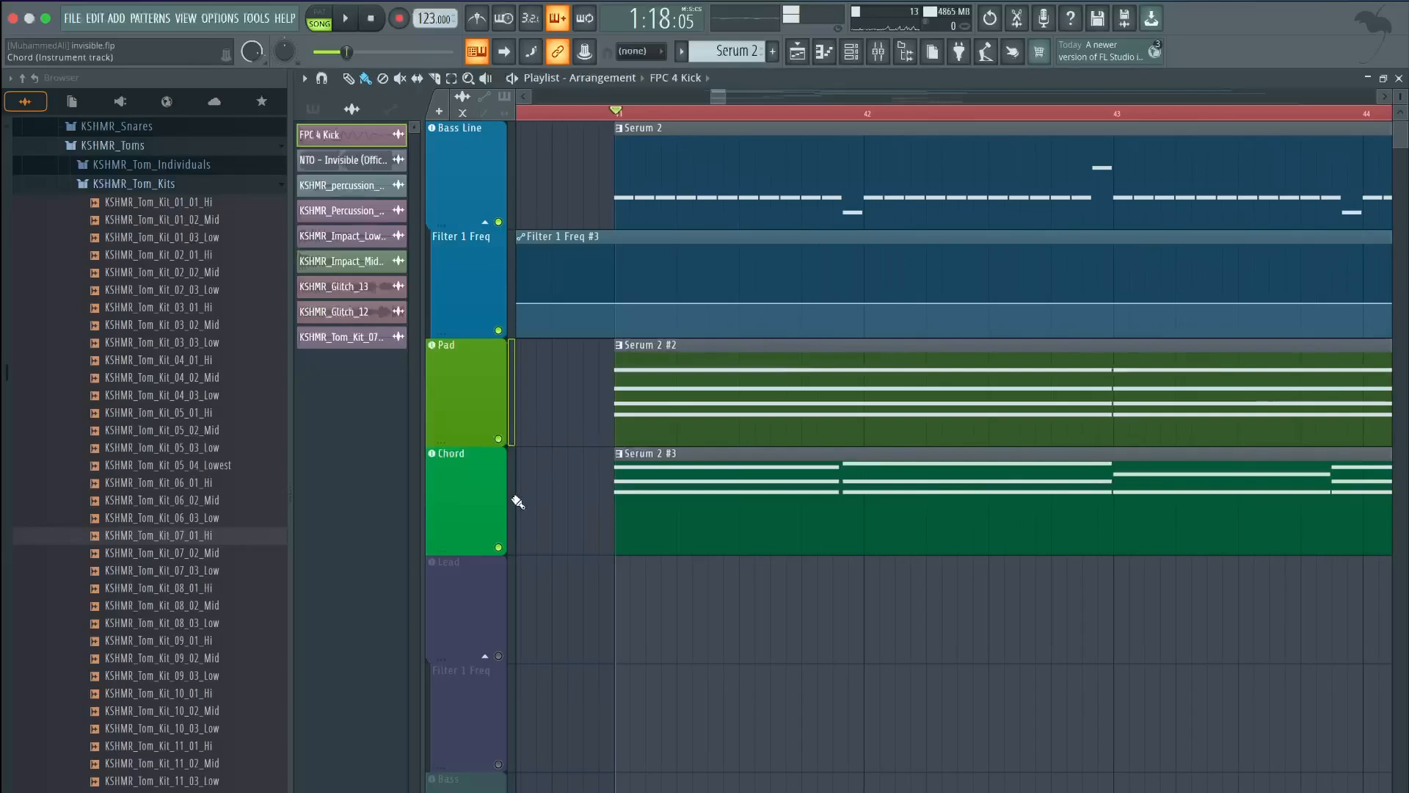
pyautogui.click(433, 497)
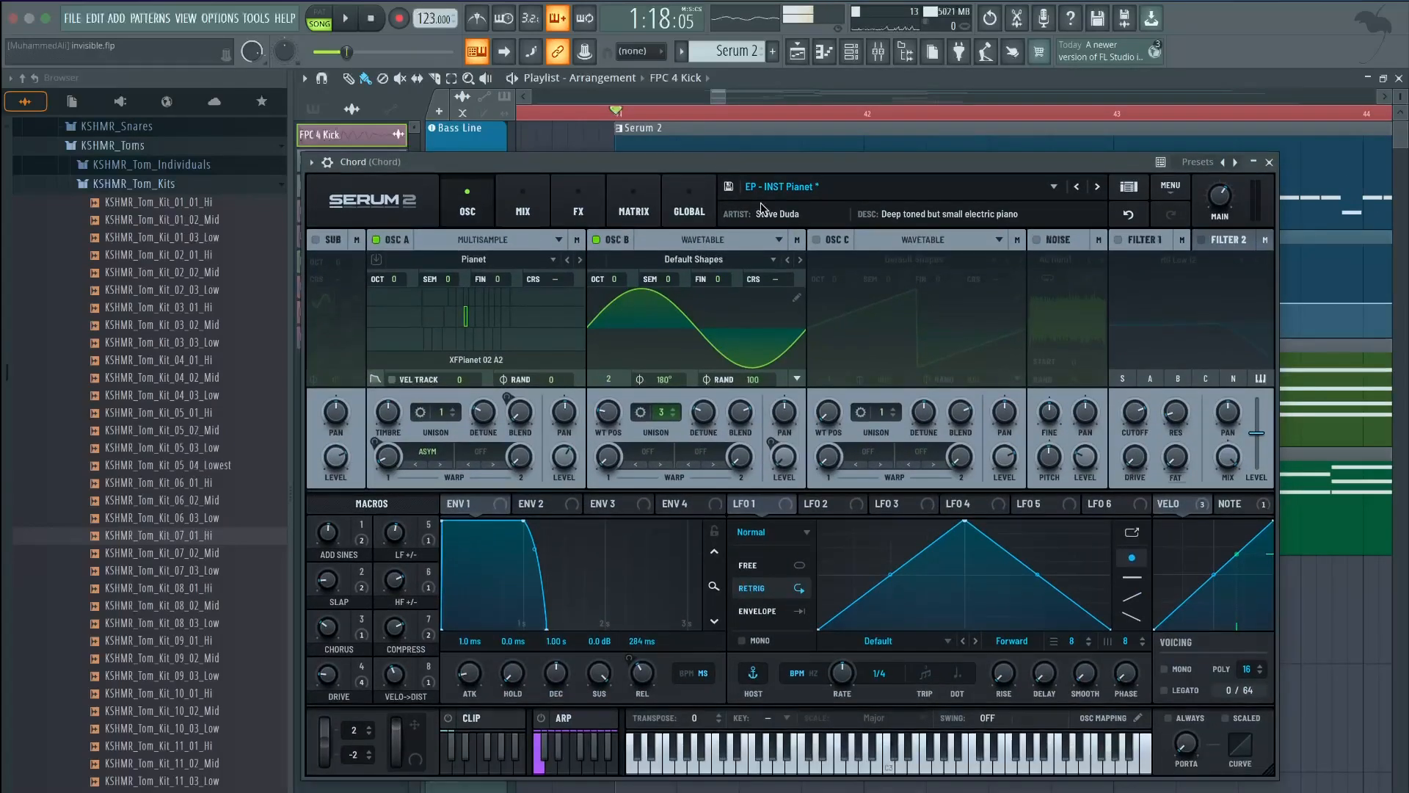
# Close the Chord synth, solo the Chord track and play it alone
pyautogui.click(1269, 163)
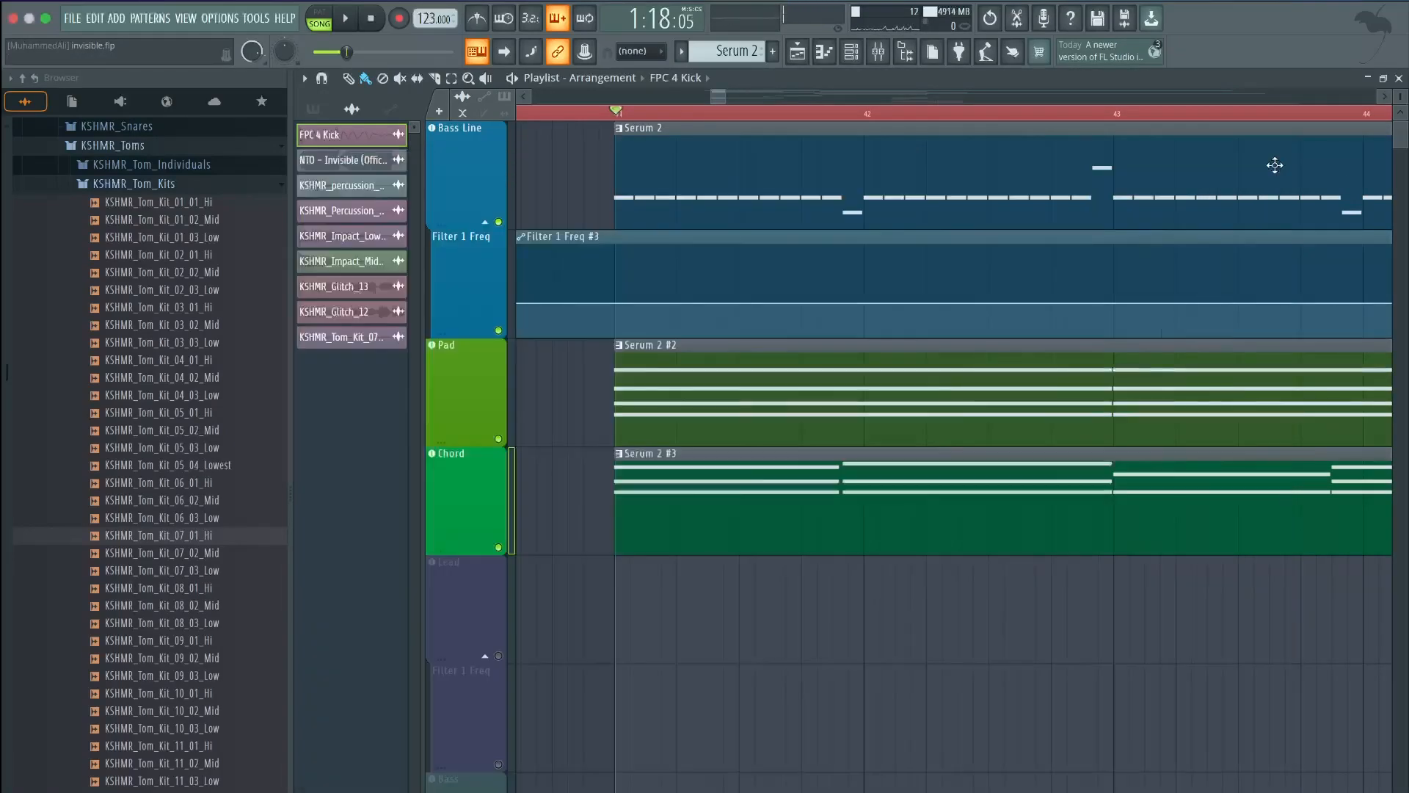
pyautogui.rightClick(498, 548)
pyautogui.press('space')
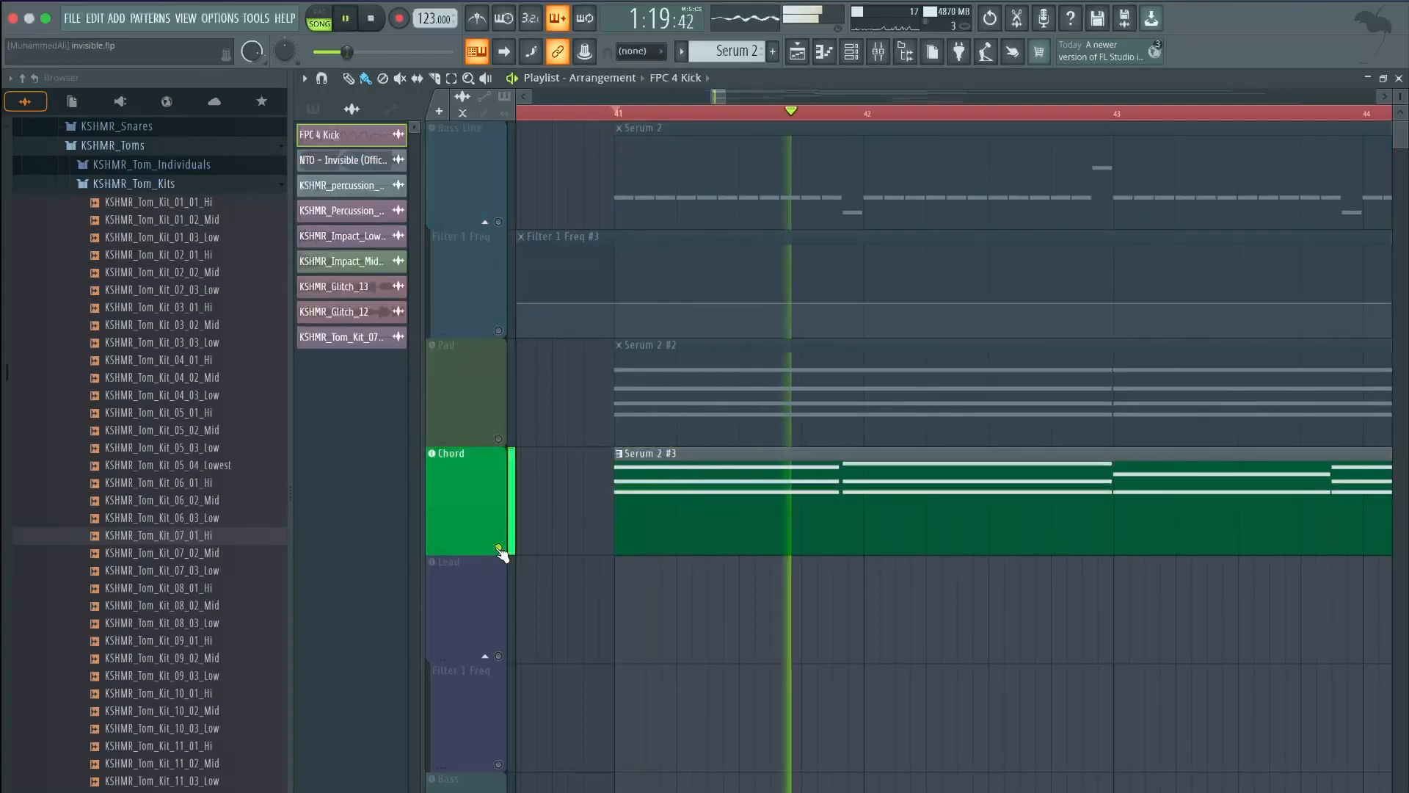
# Review the Chord's Serum 2 effects chain, then close the synth and stop playback
pyautogui.click(475, 512)
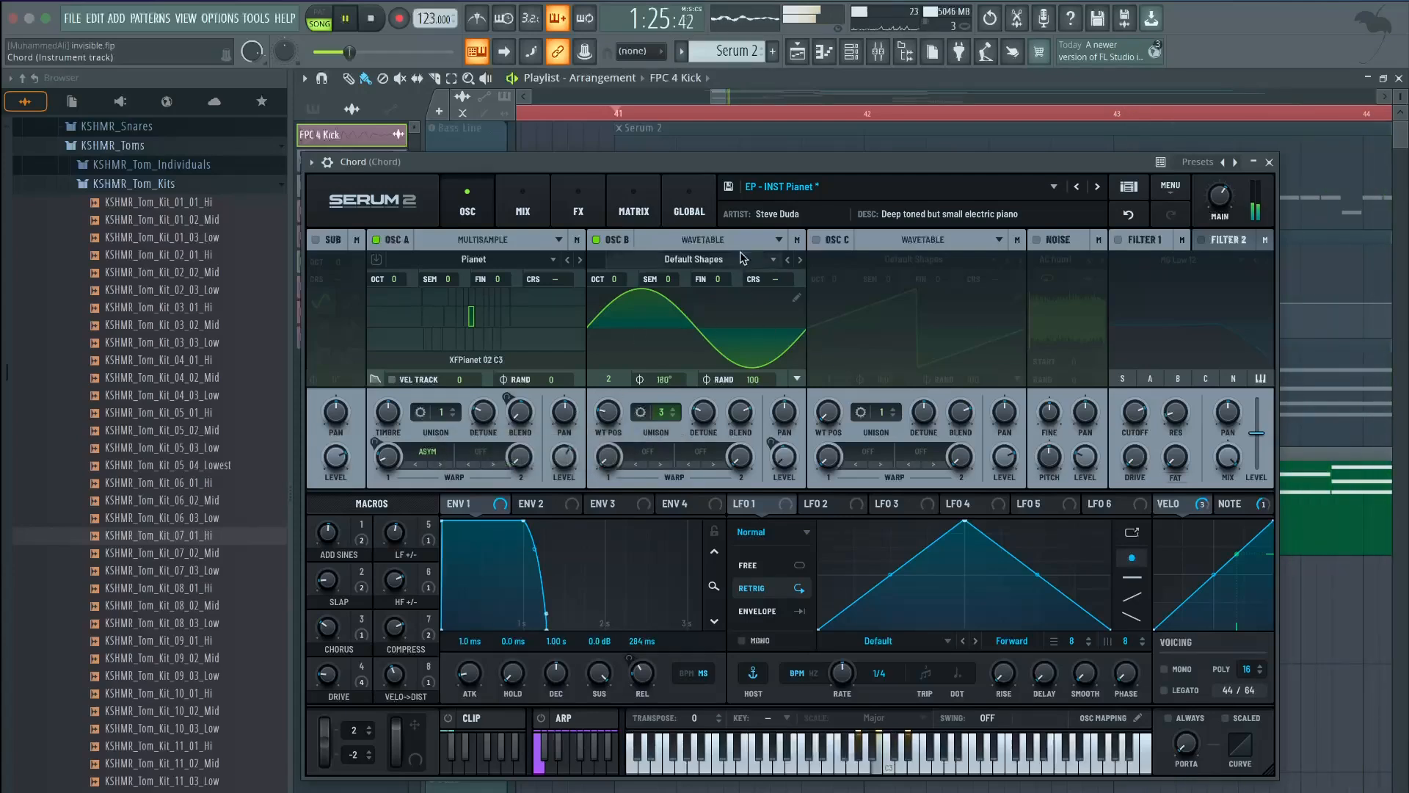
pyautogui.click(557, 217)
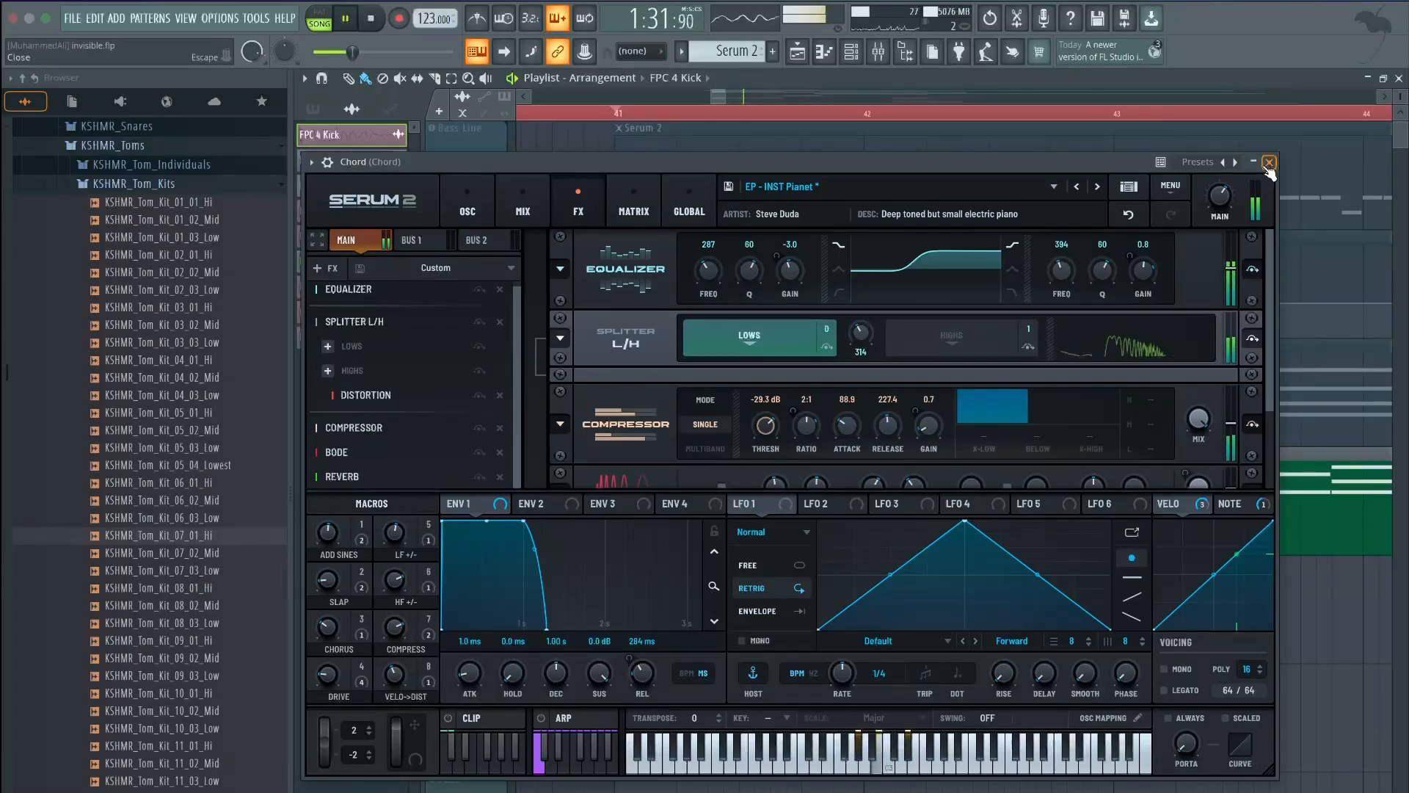
pyautogui.click(1269, 163)
pyautogui.press('space')
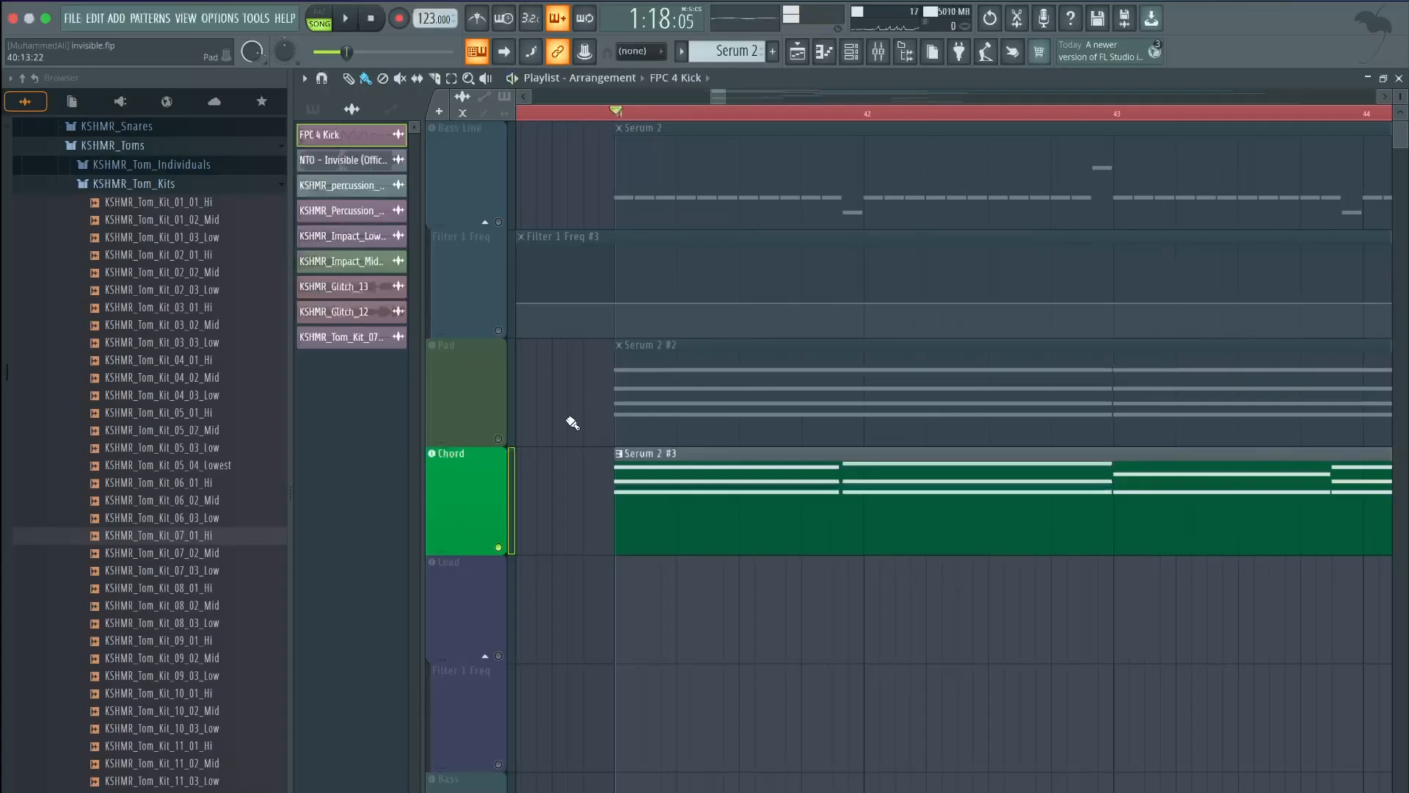
# Unsolo the Chord to bring Bass Line, Filter 1 Freq and Pad back, and play
pyautogui.rightClick(500, 548)
pyautogui.scroll(-4, 508, 345)
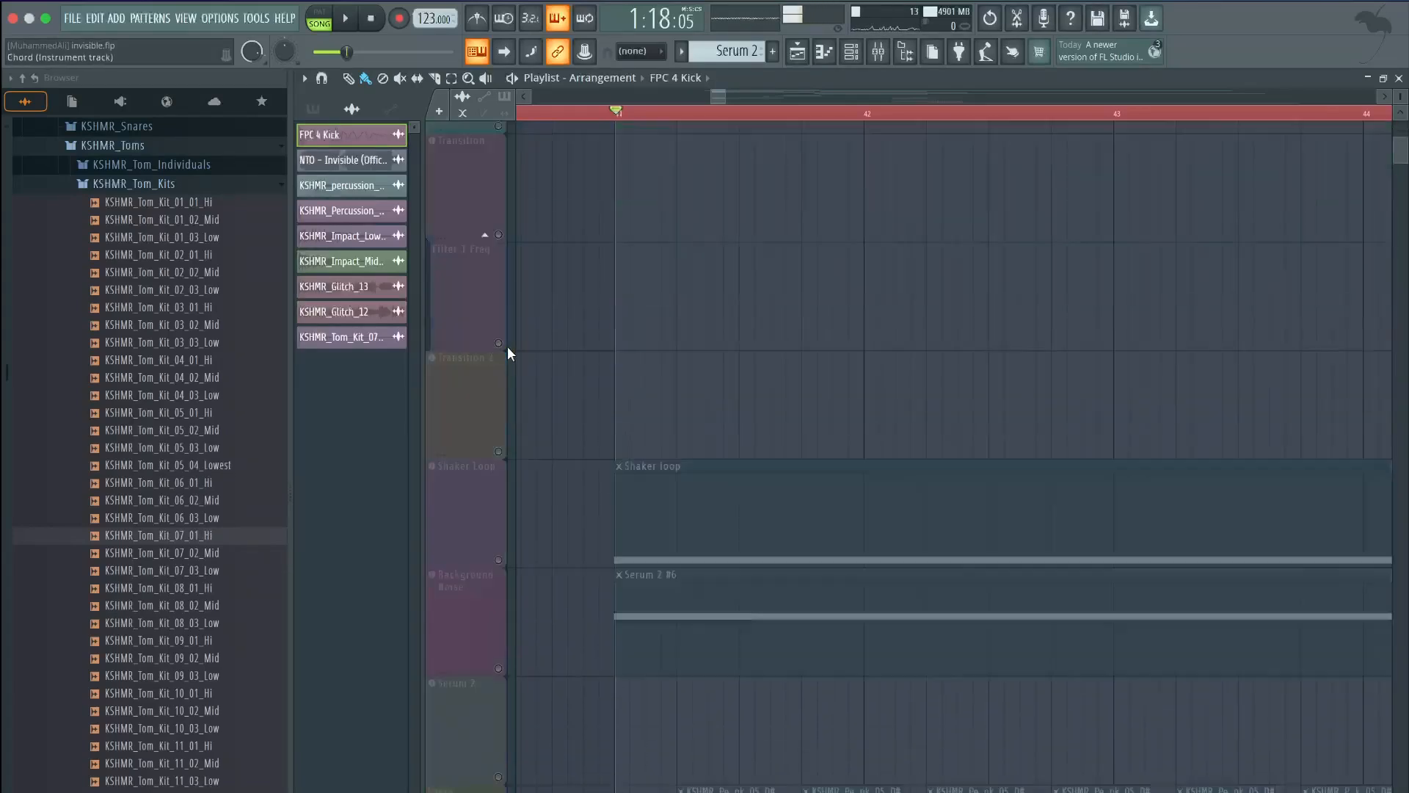
pyautogui.scroll(4, 508, 345)
pyautogui.press('space')
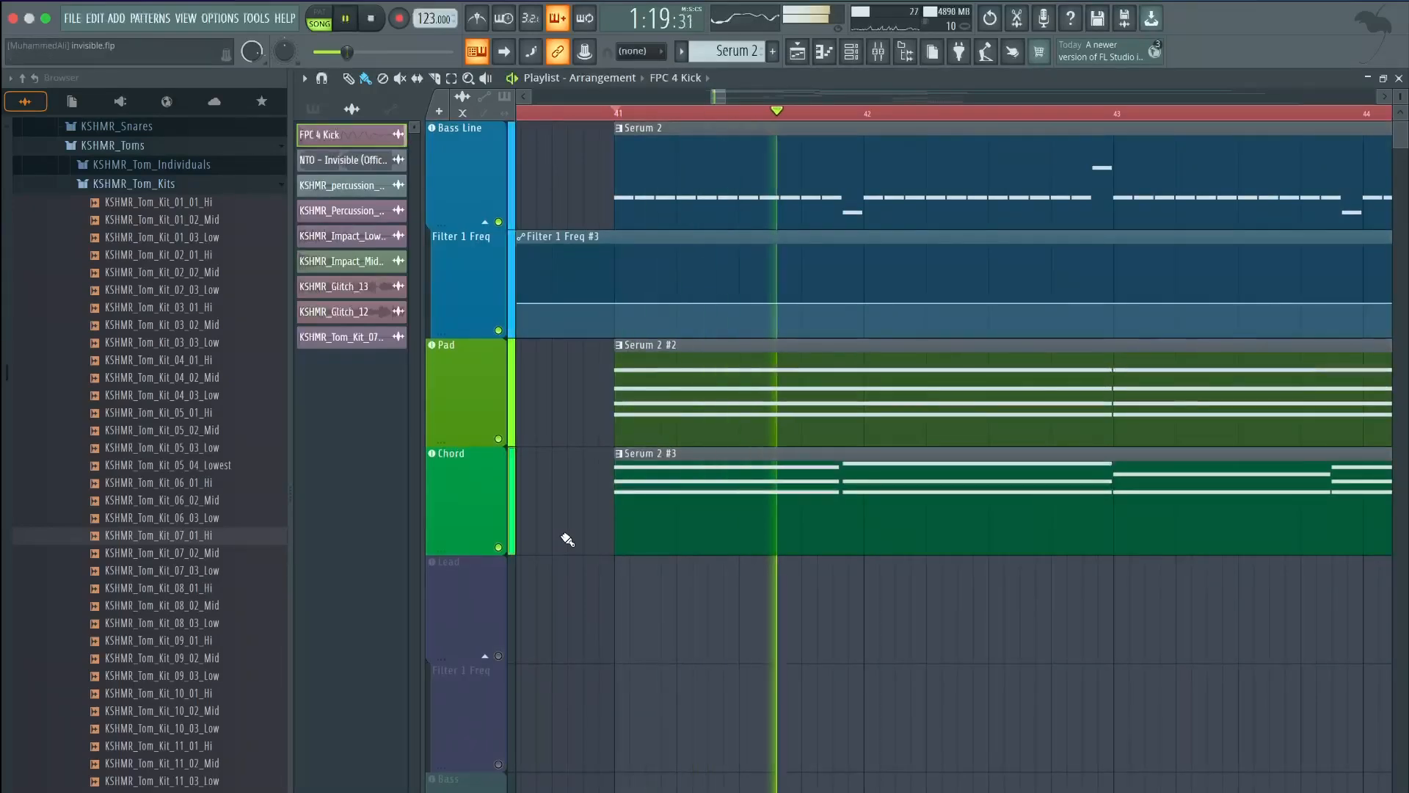
# View the Chord clip's chords in the Piano roll, then stop and return to the Playlist
pyautogui.scroll(-2, 567, 539)
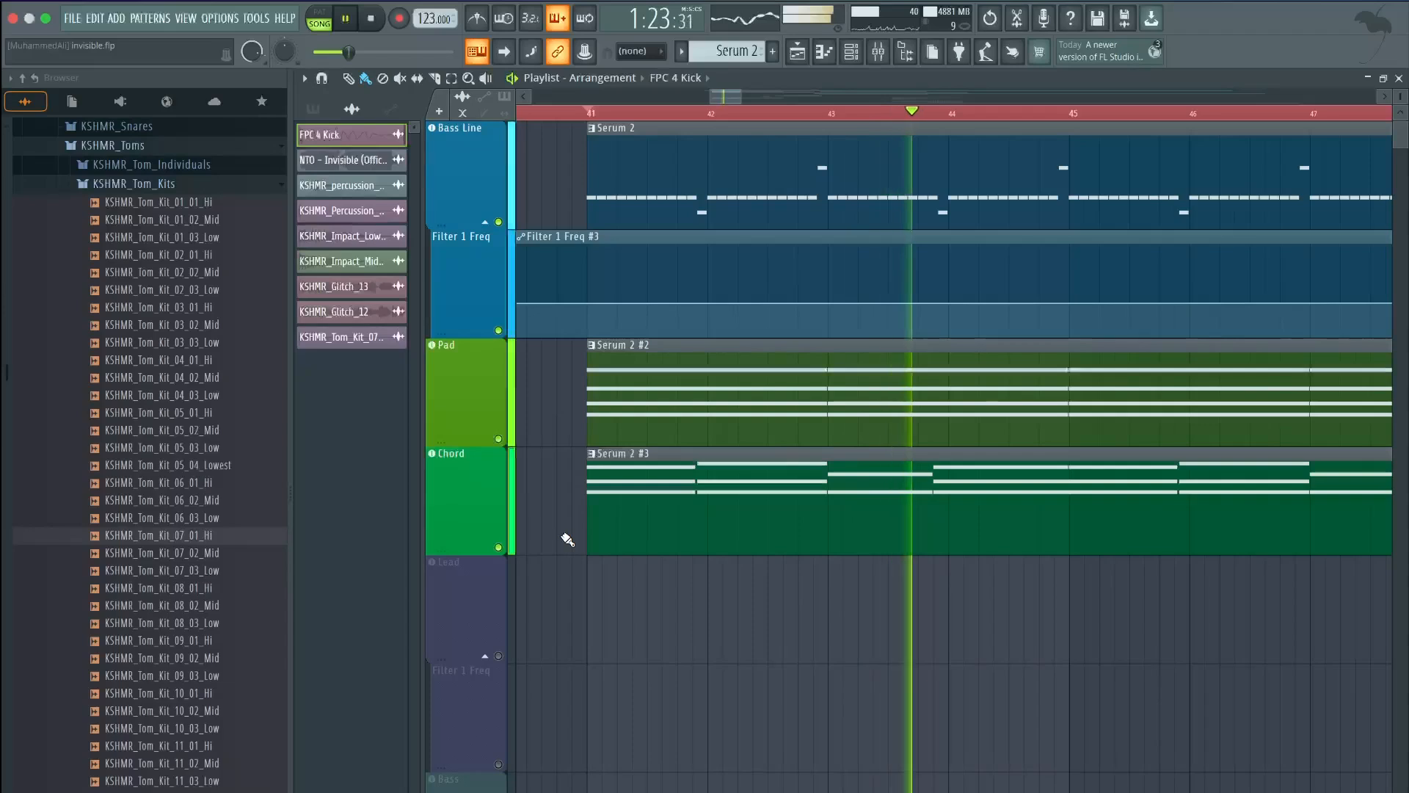
pyautogui.scroll(-1, 565, 538)
pyautogui.doubleClick(637, 485)
pyautogui.scroll(3, 672, 488)
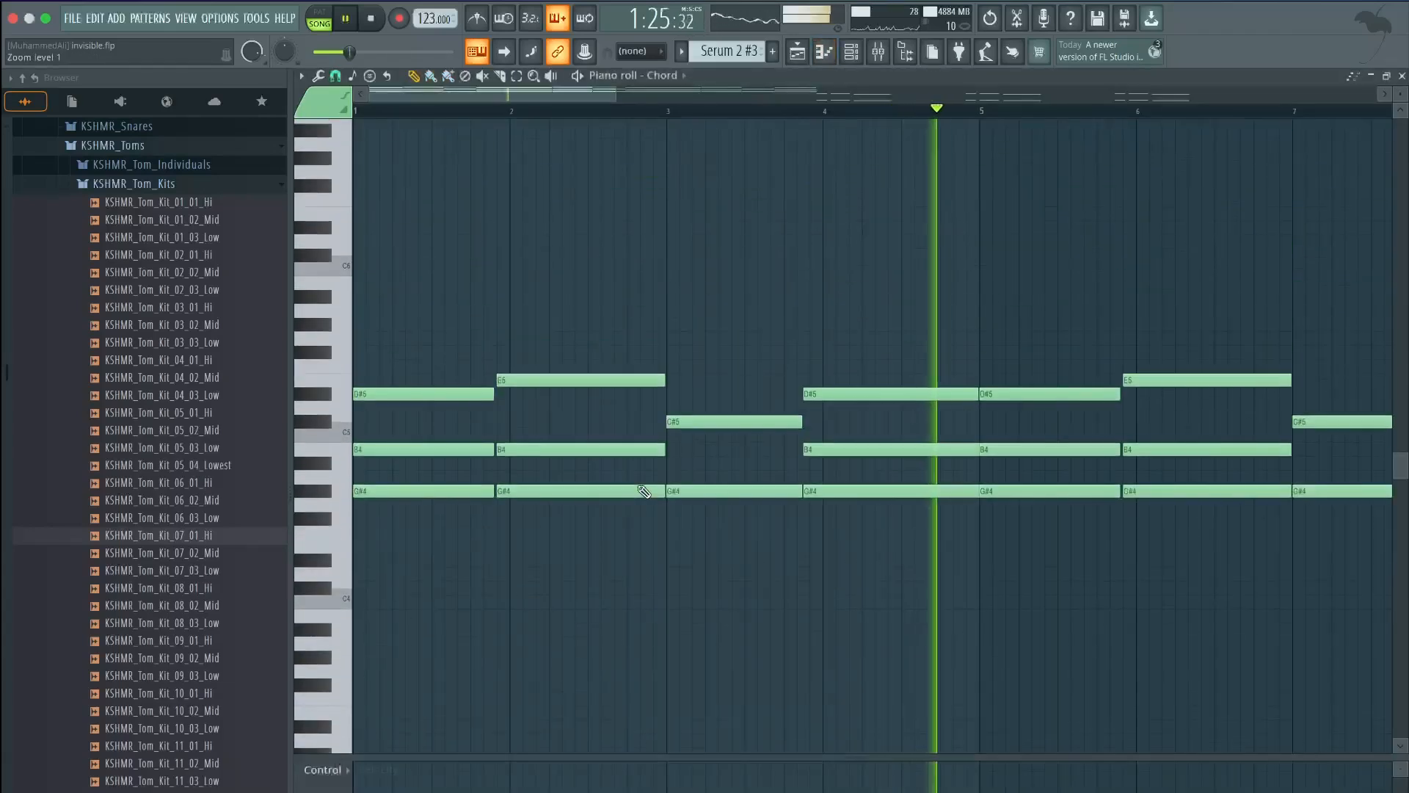
pyautogui.scroll(-2, 643, 491)
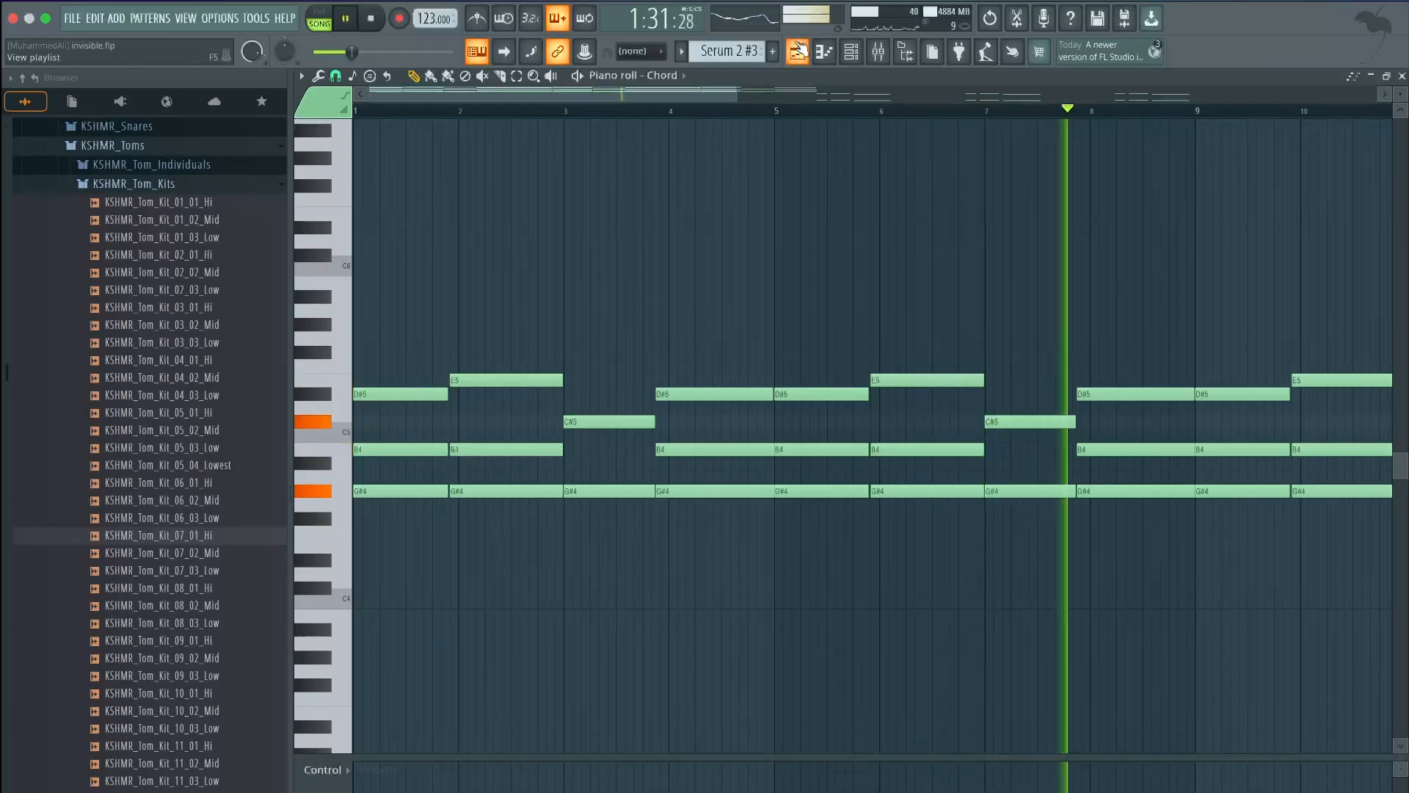
pyautogui.press('space')
pyautogui.click(800, 50)
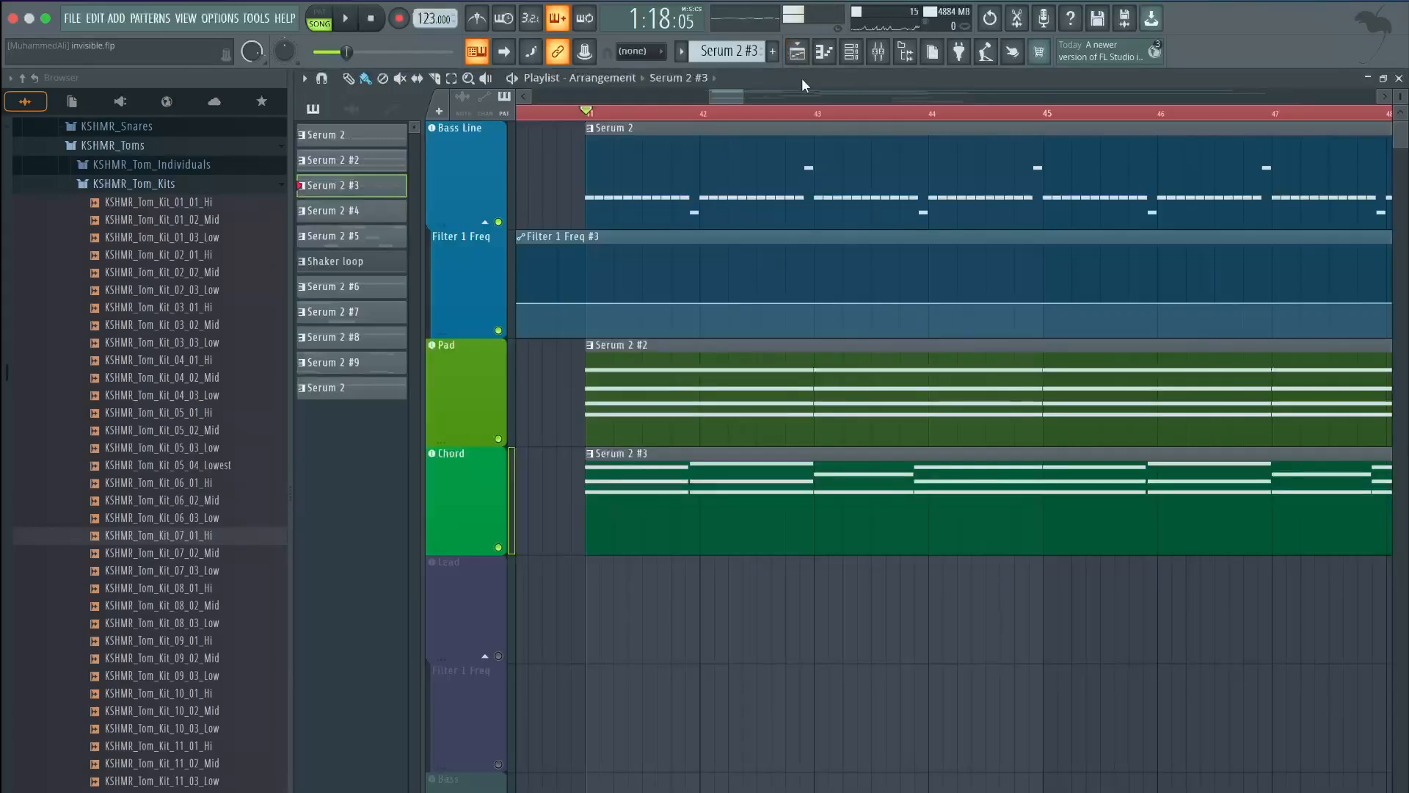
pyautogui.scroll(-8, 768, 229)
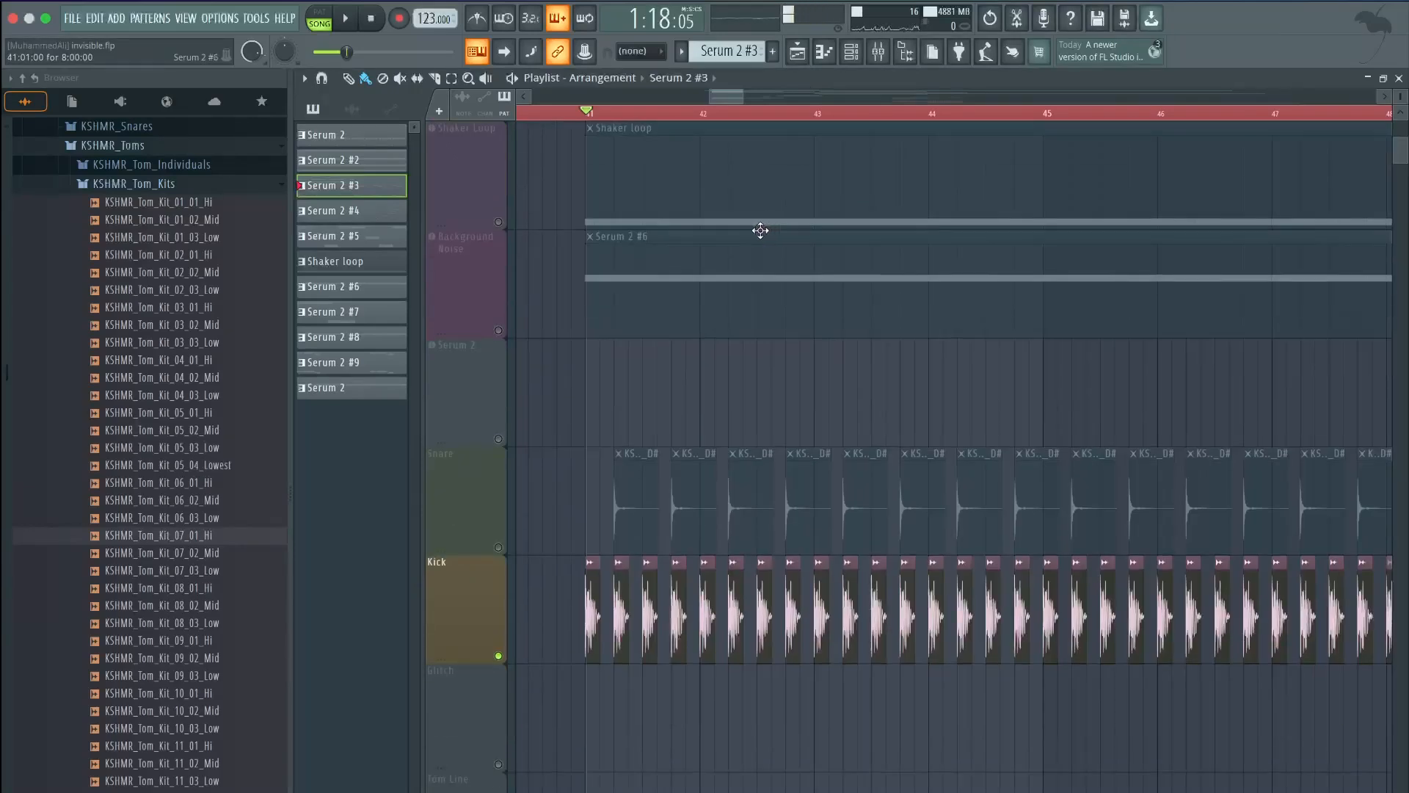
# Audition the Background Noise patch on its Serum 2 keyboard, then return to the Playlist
pyautogui.click(505, 334)
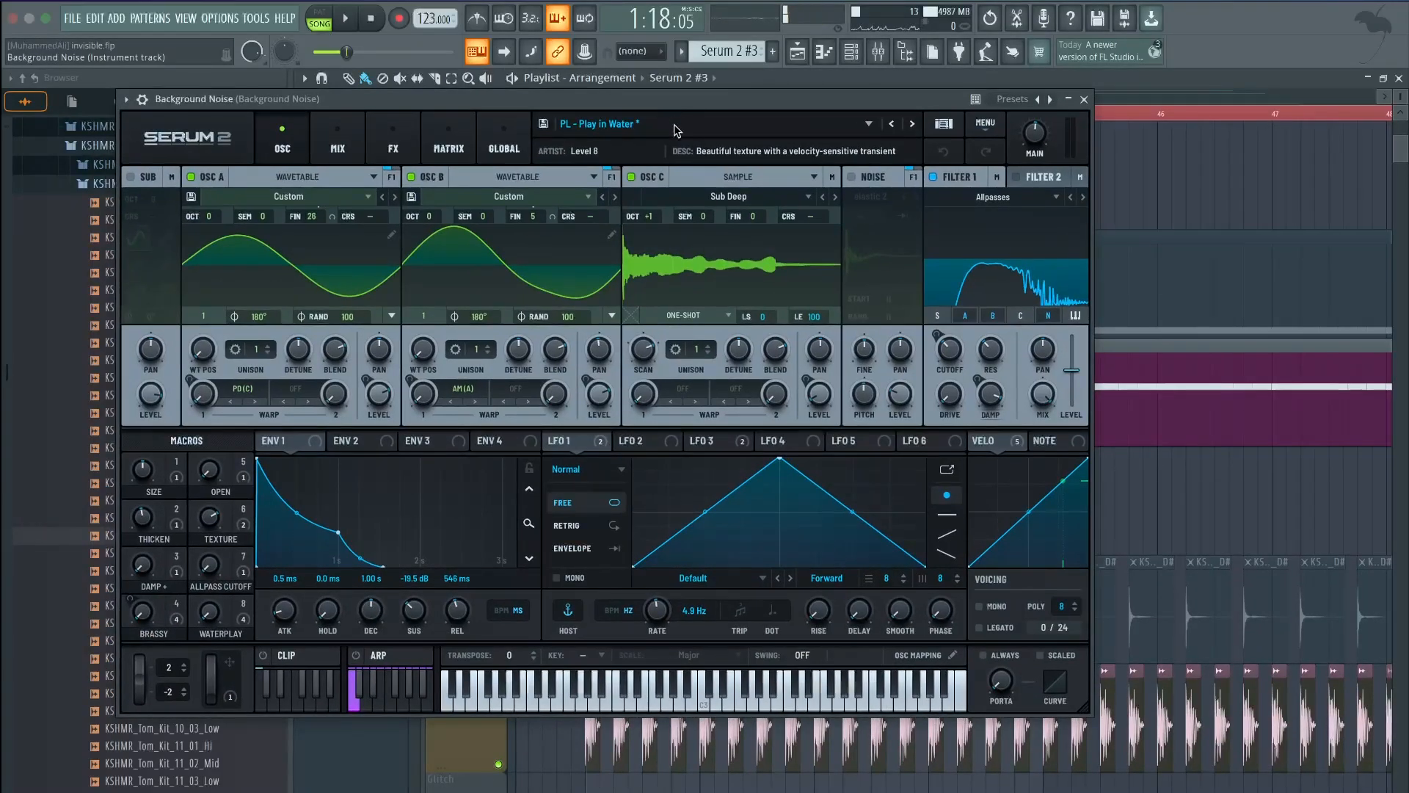
pyautogui.moveTo(703, 693); pyautogui.dragTo(646, 699)
pyautogui.scroll(4, 411, 393)
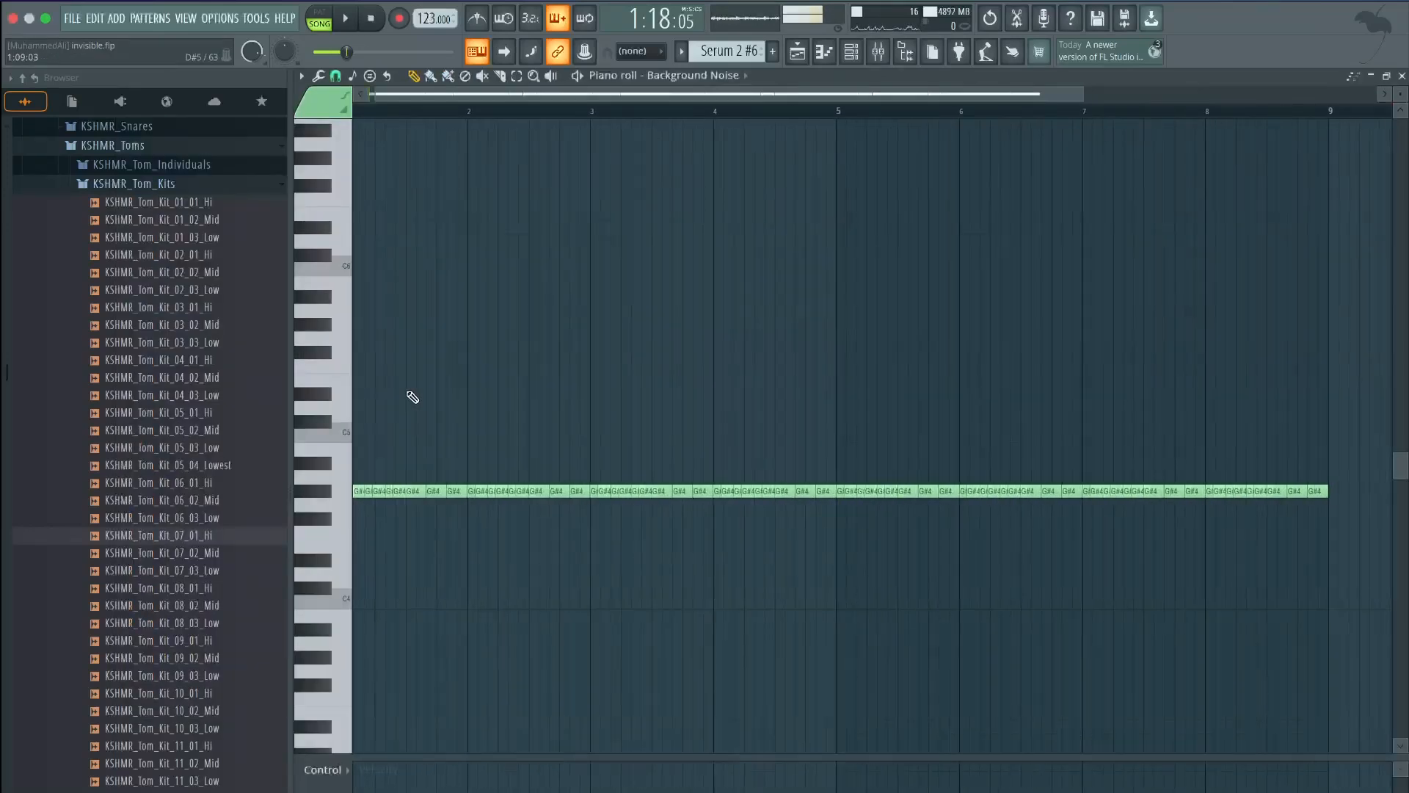
pyautogui.click(799, 59)
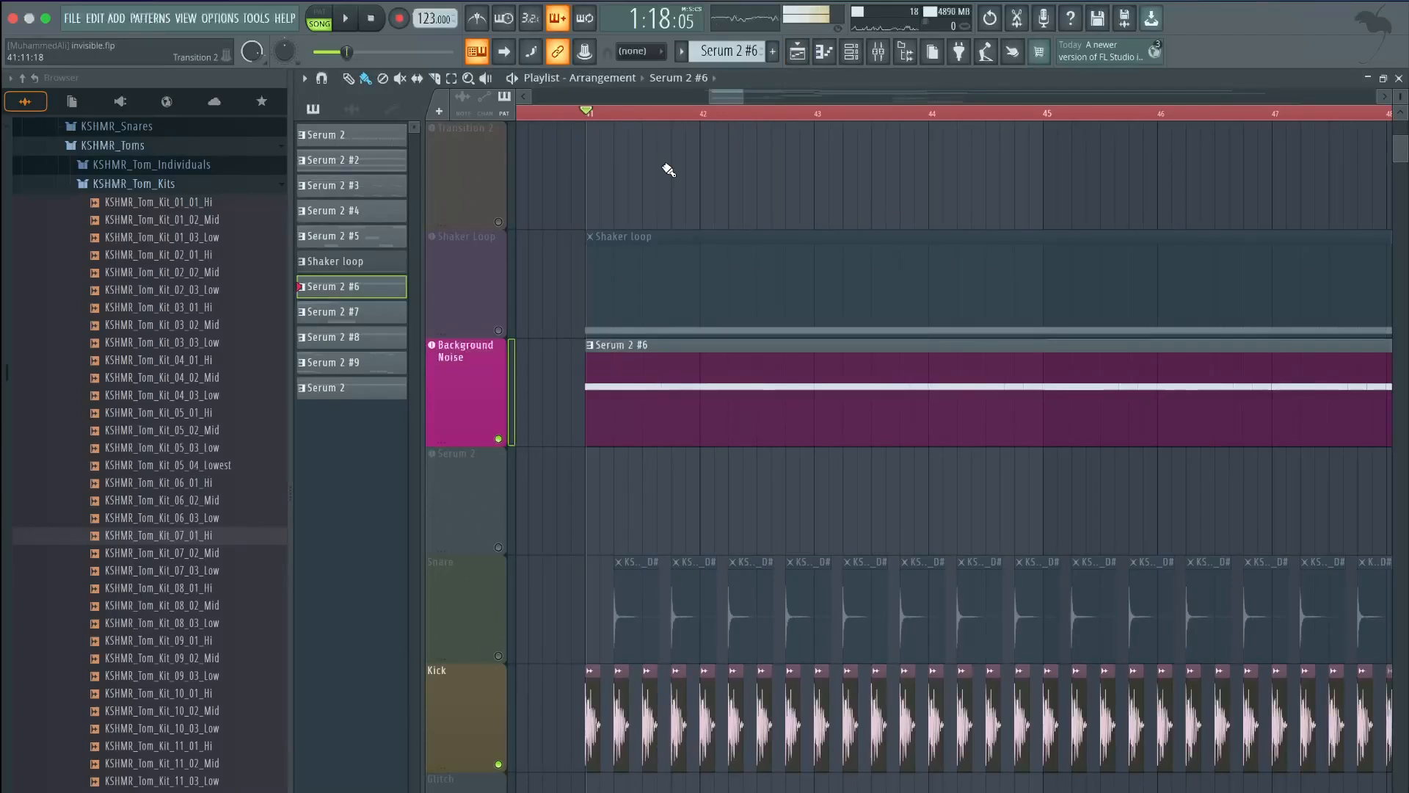
# Solo the Background Noise track and play it on its own
pyautogui.rightClick(498, 439)
pyautogui.press('space')
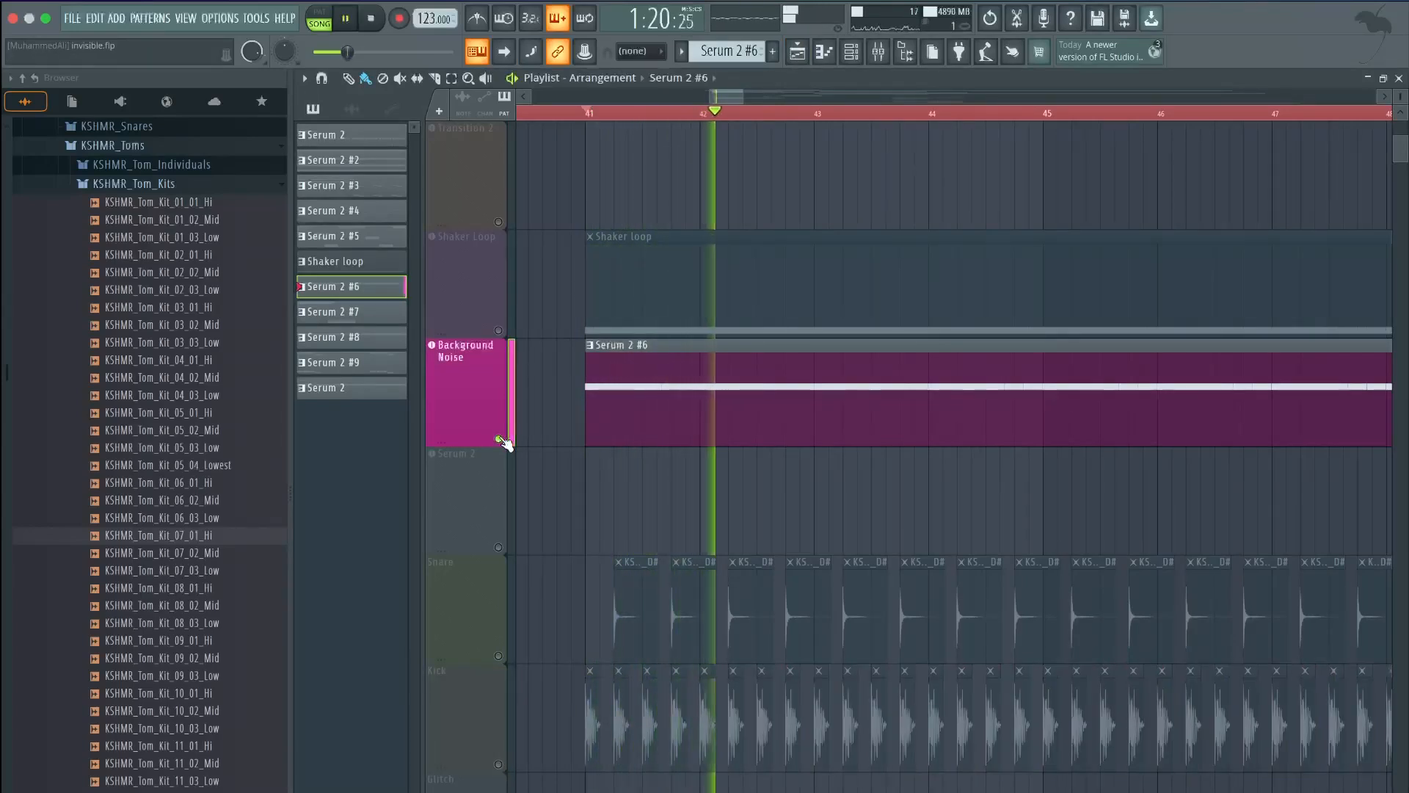
pyautogui.press('space')
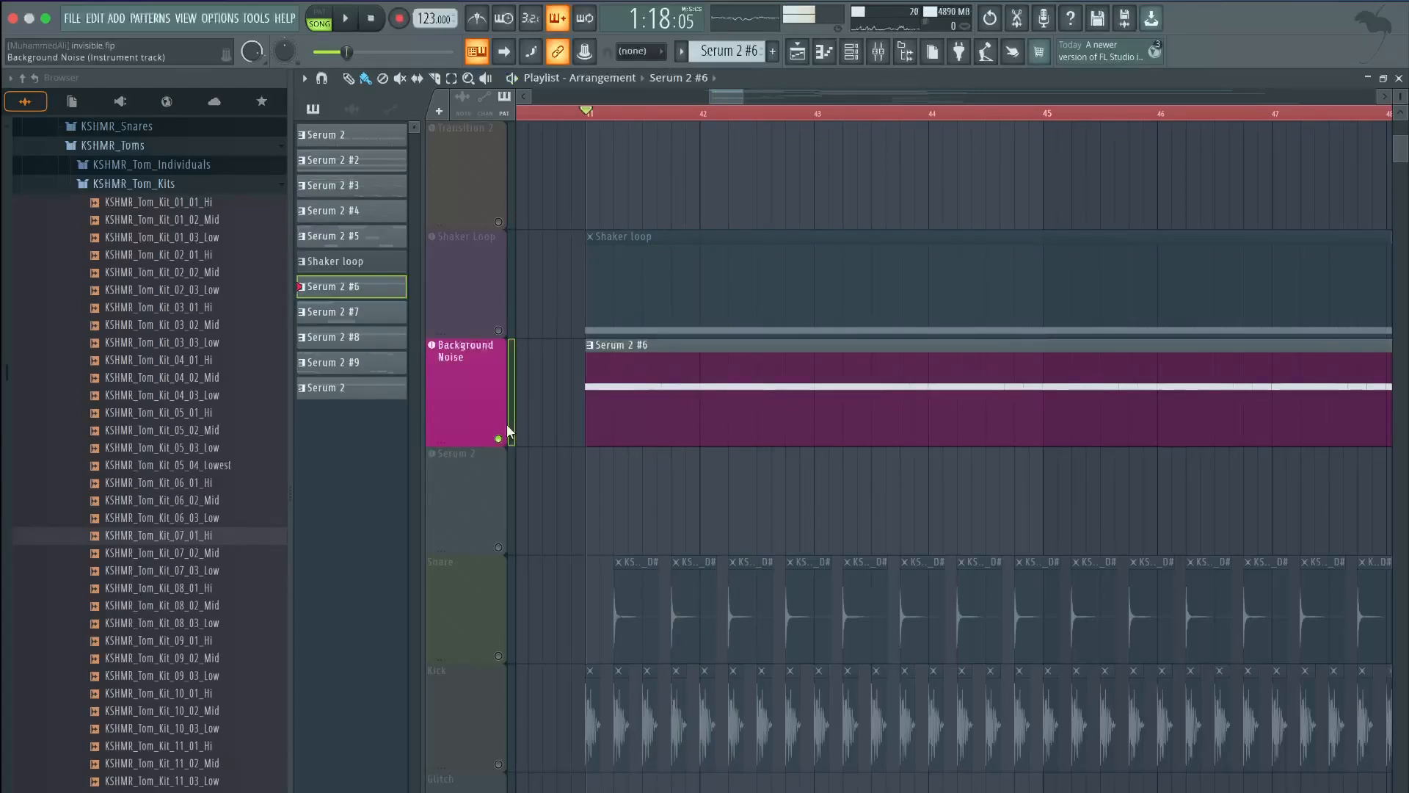
pyautogui.scroll(3, 583, 357)
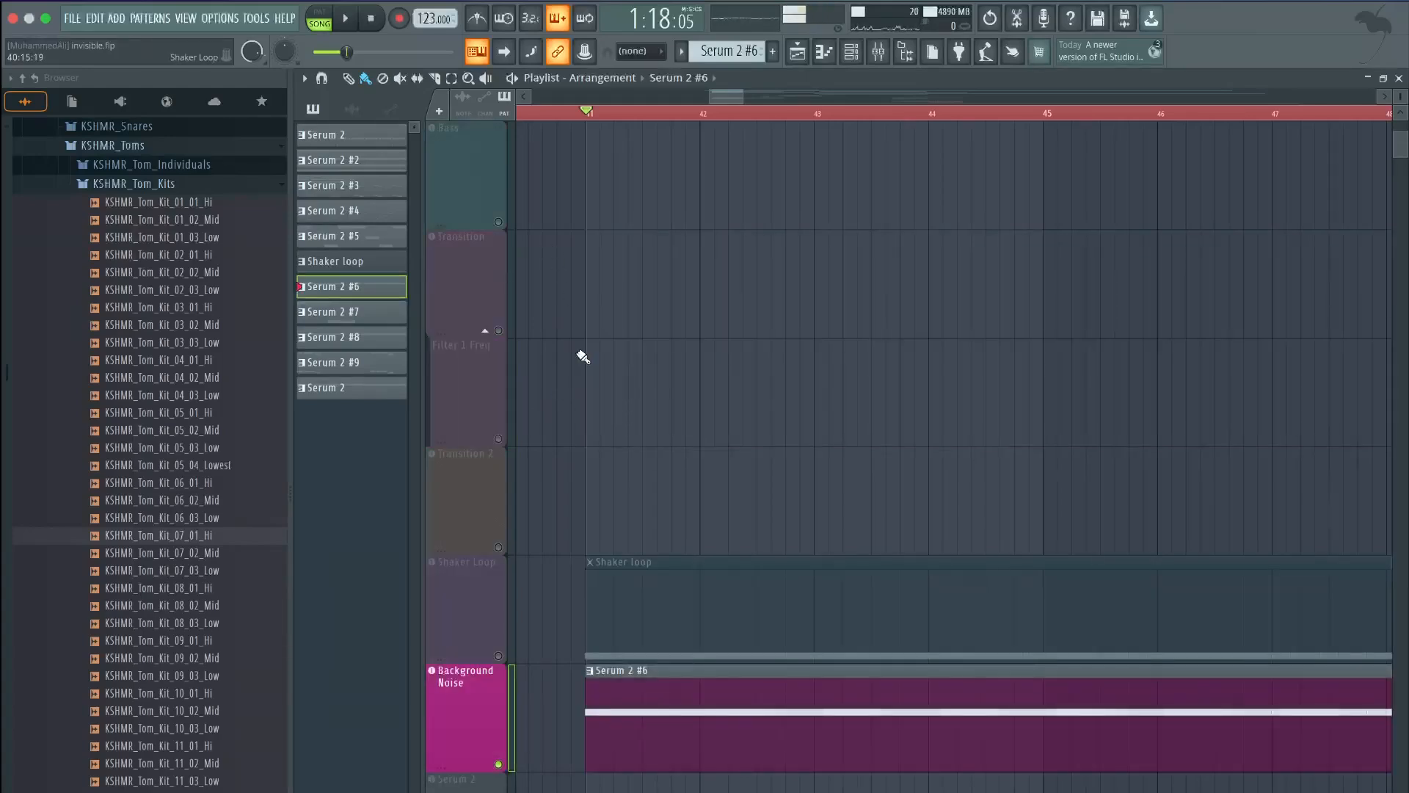
pyautogui.scroll(-2, 561, 470)
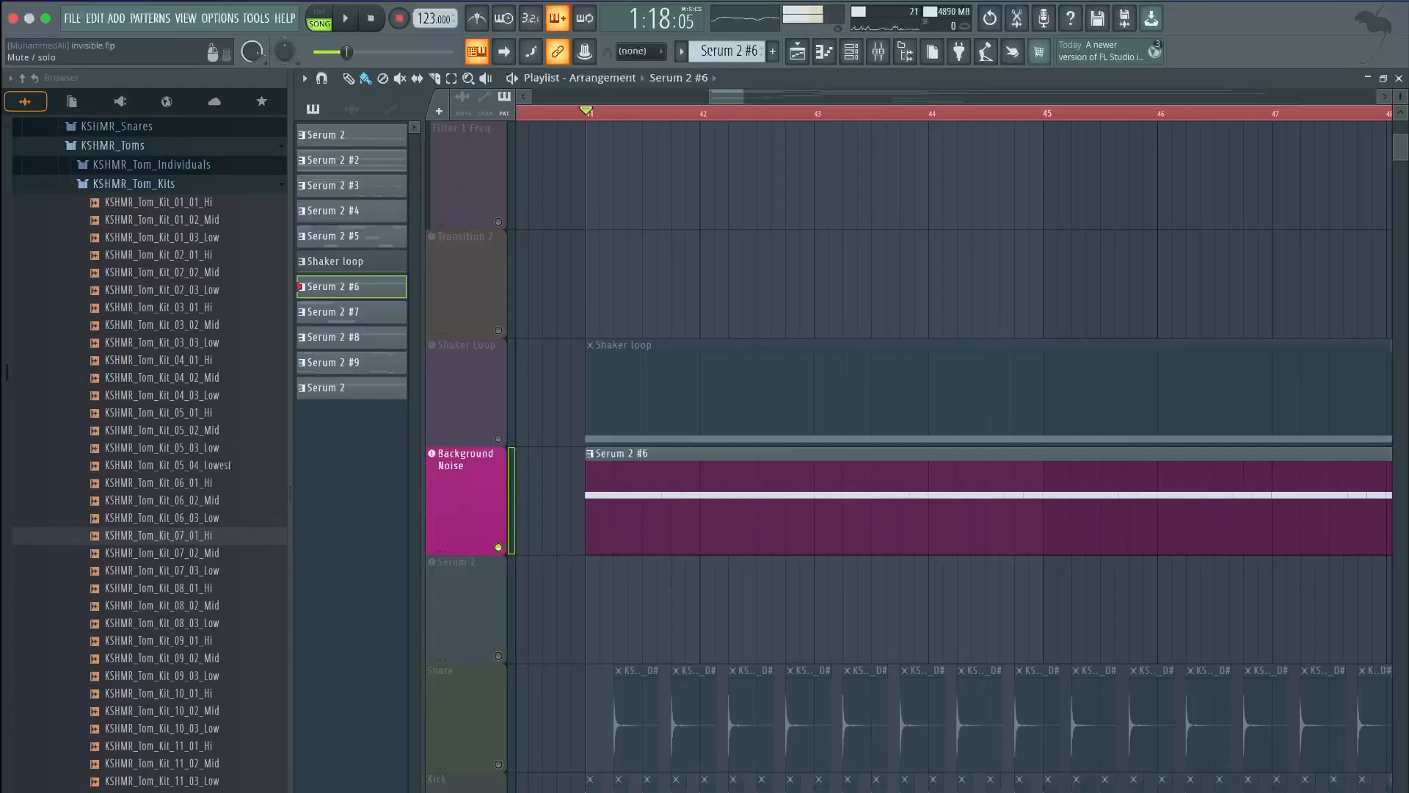
# Unmute the Shaker Loop and Snare tracks and stop playback
pyautogui.click(498, 439)
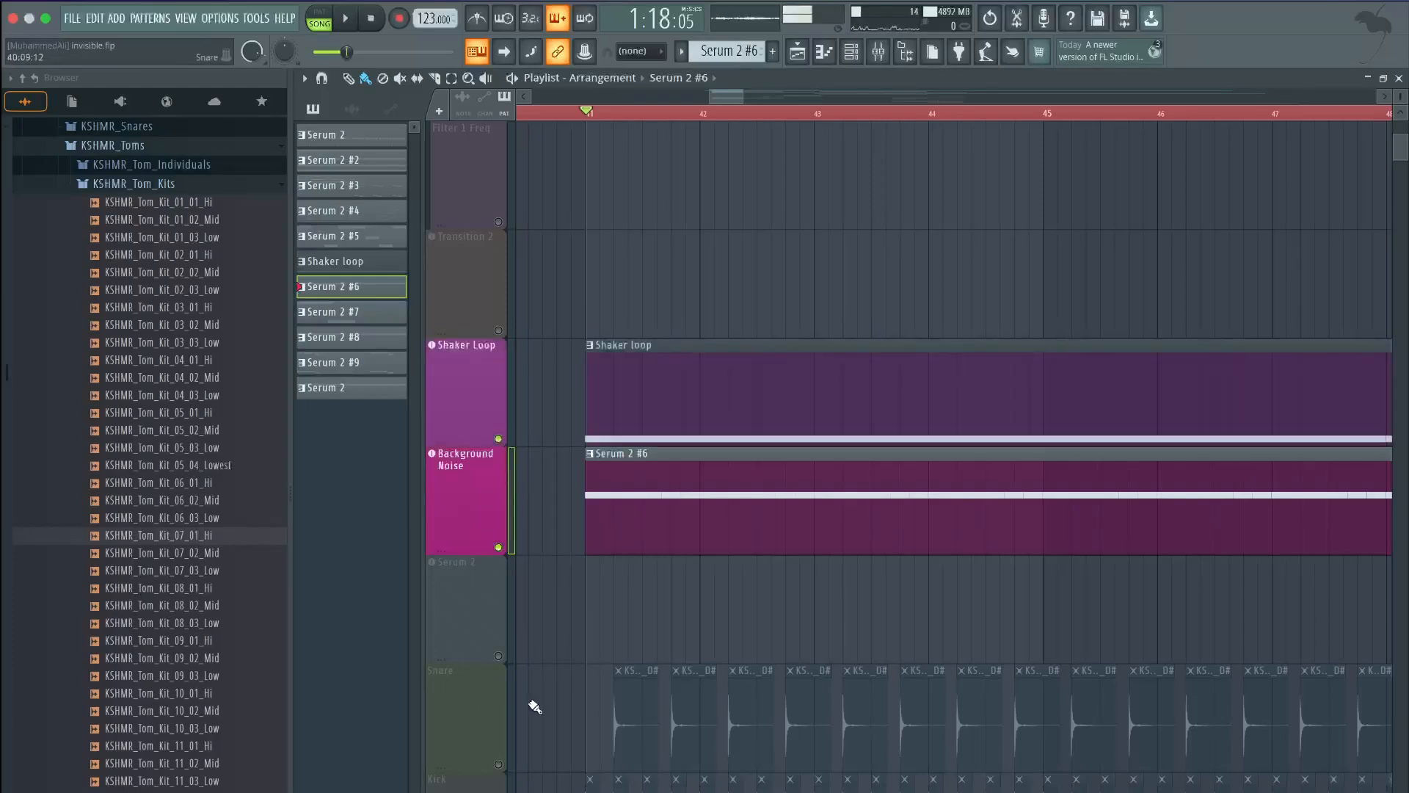
pyautogui.click(498, 764)
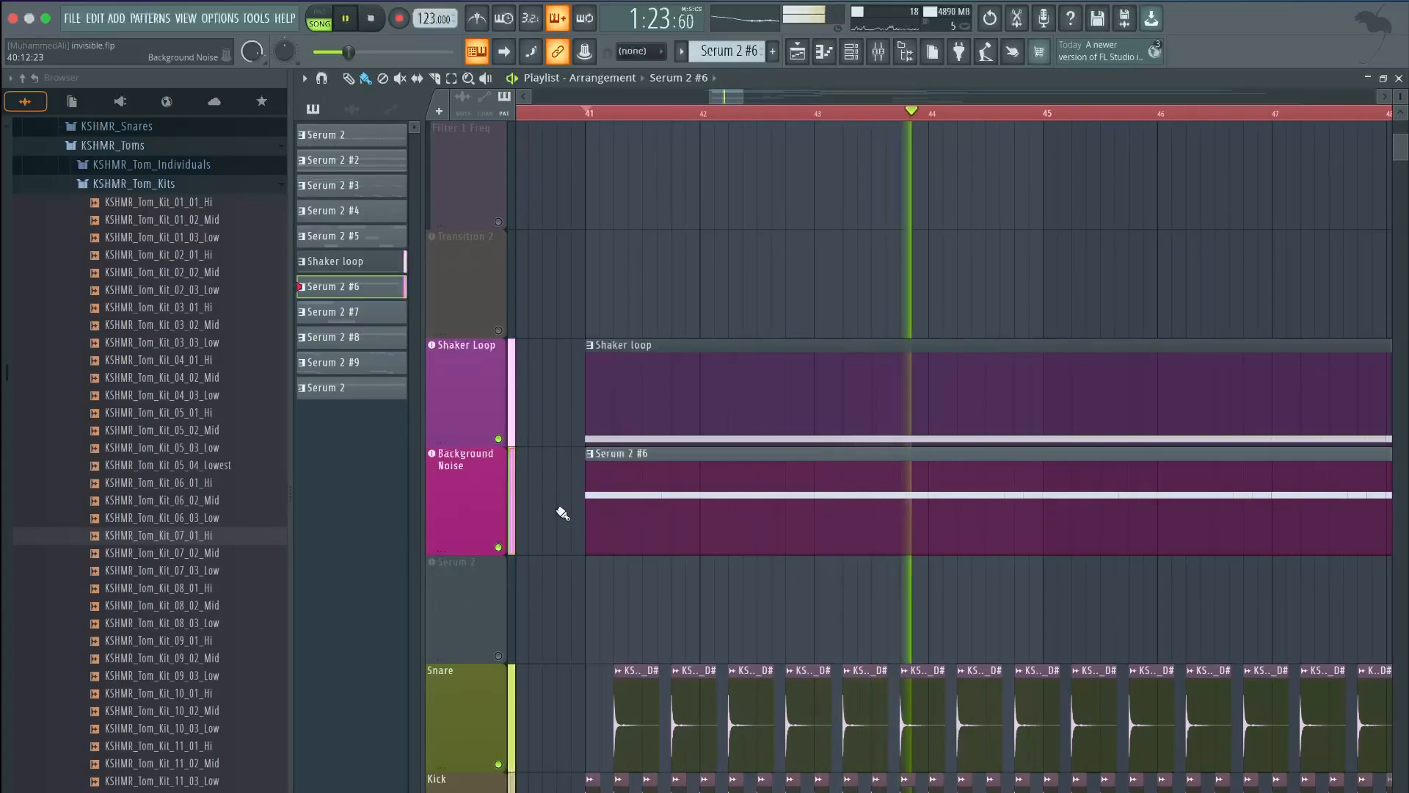
pyautogui.press('space')
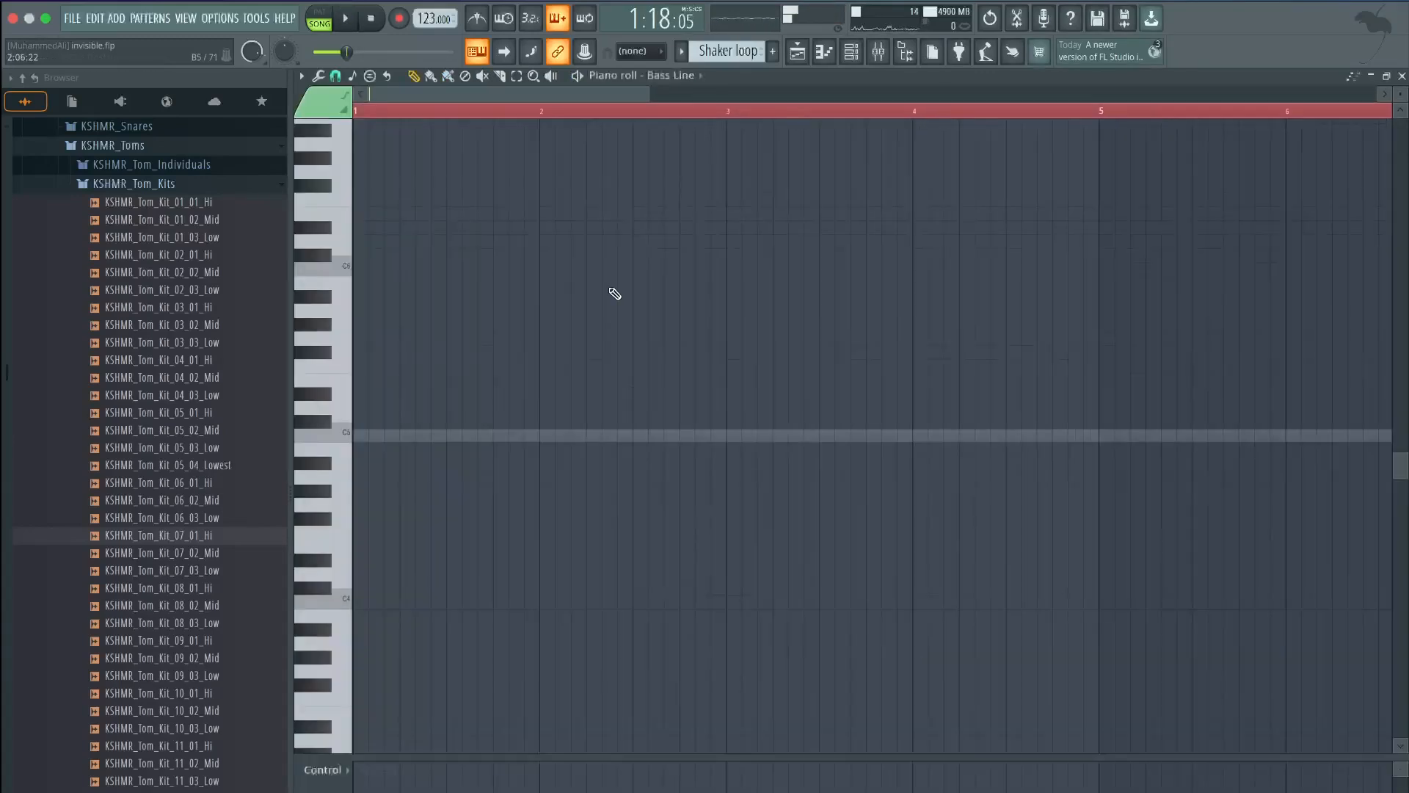
pyautogui.press('F5')
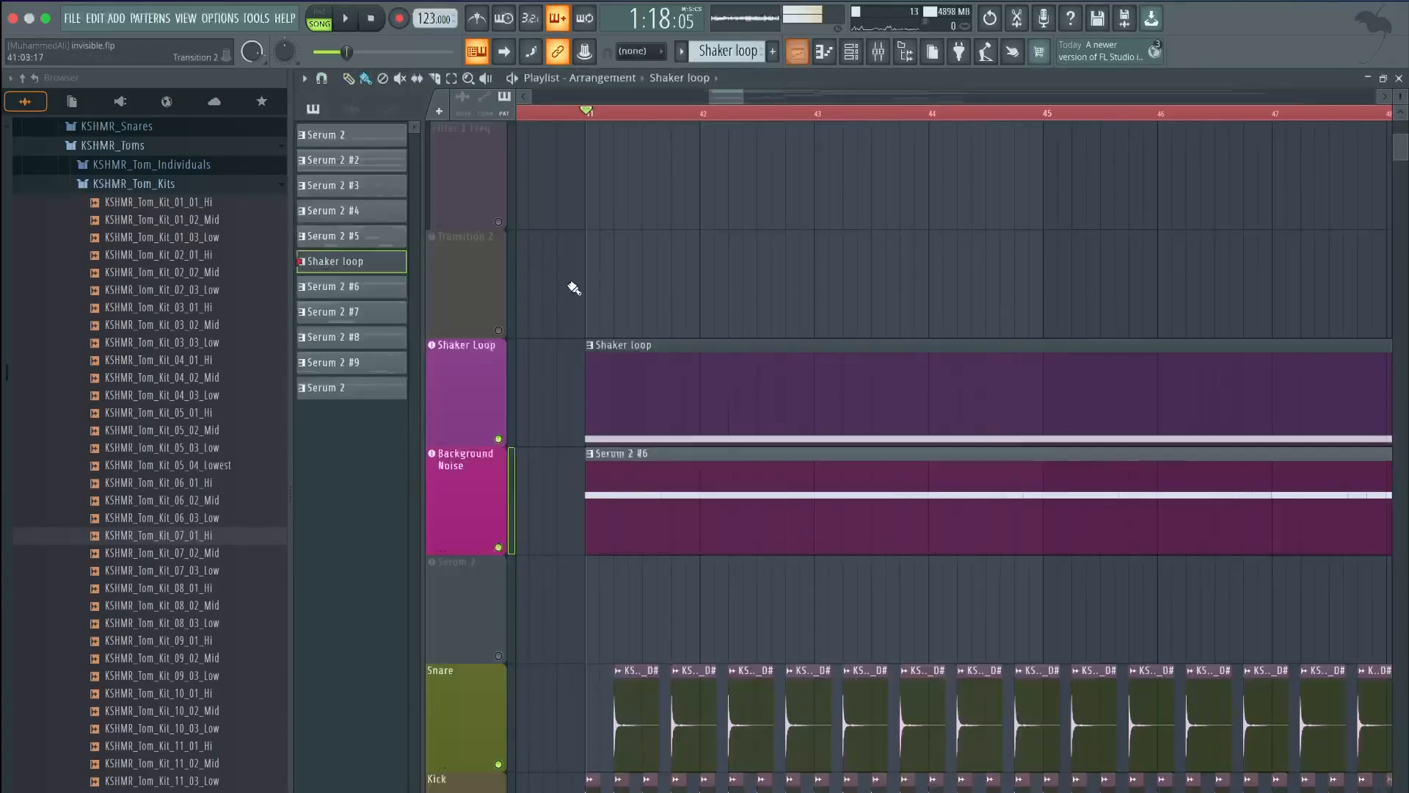
pyautogui.doubleClick(657, 344)
pyautogui.scroll(5, 660, 341)
pyautogui.press('space')
pyautogui.press('space')
pyautogui.click(679, 82)
pyautogui.click(712, 513)
pyautogui.press('space')
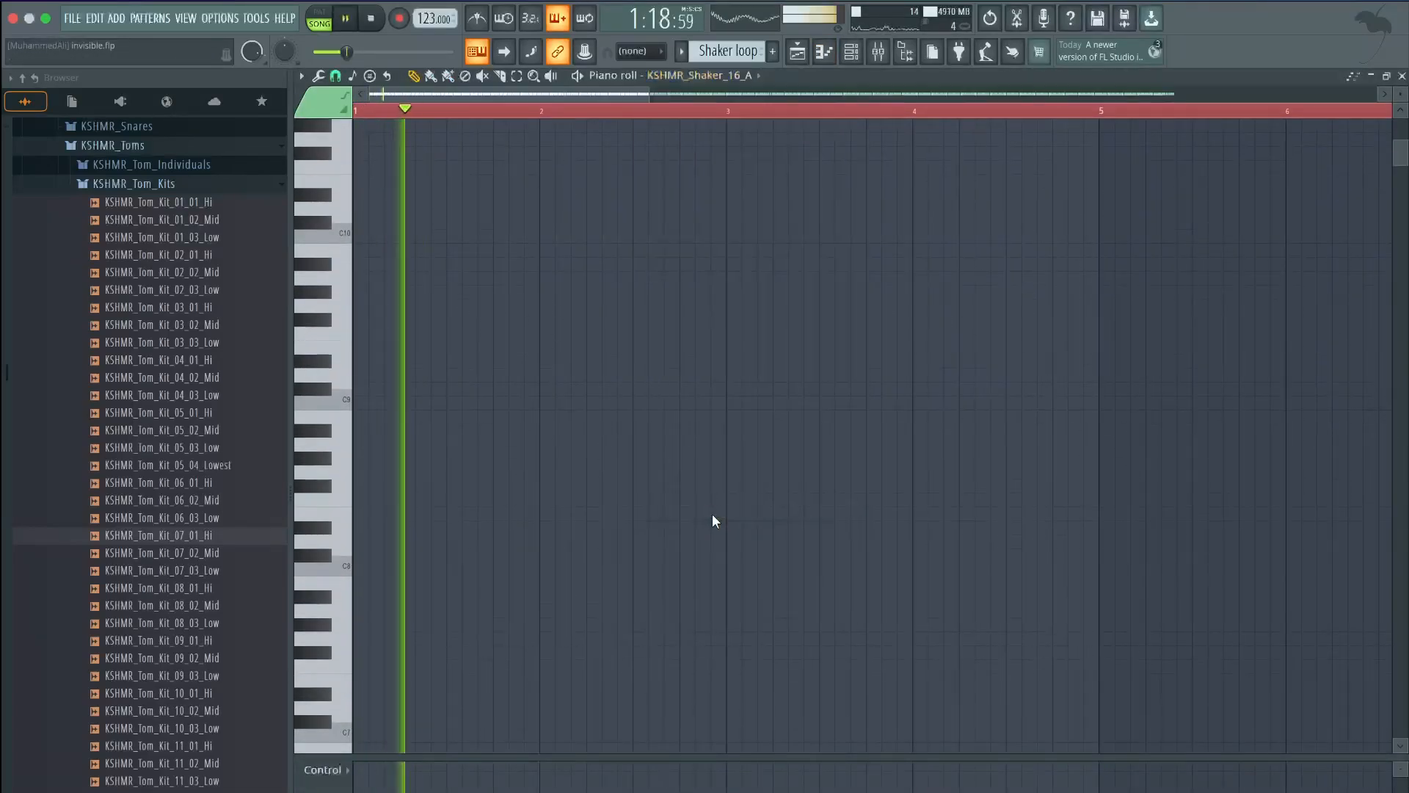
pyautogui.scroll(6, 719, 521)
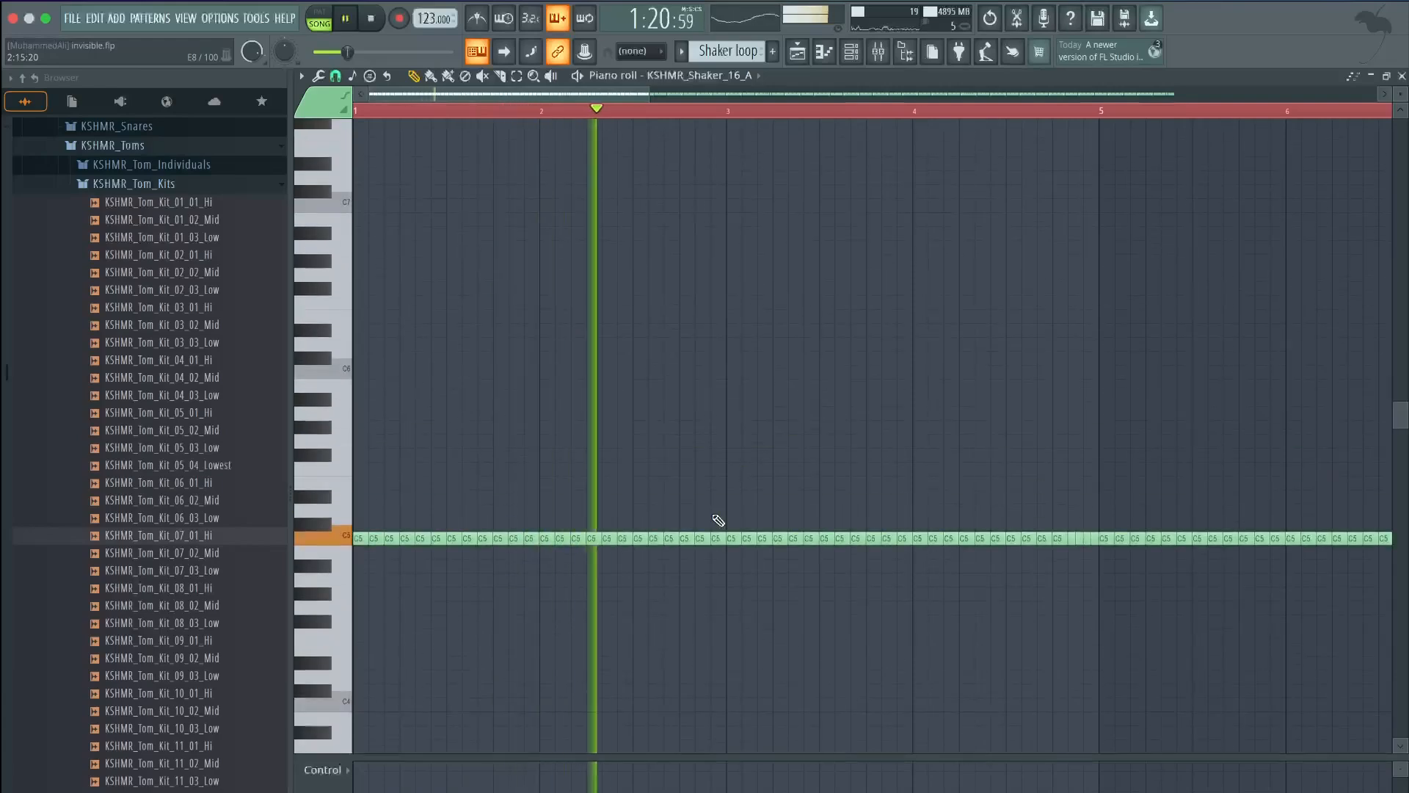
pyautogui.press('space')
pyautogui.click(796, 52)
pyautogui.click(878, 51)
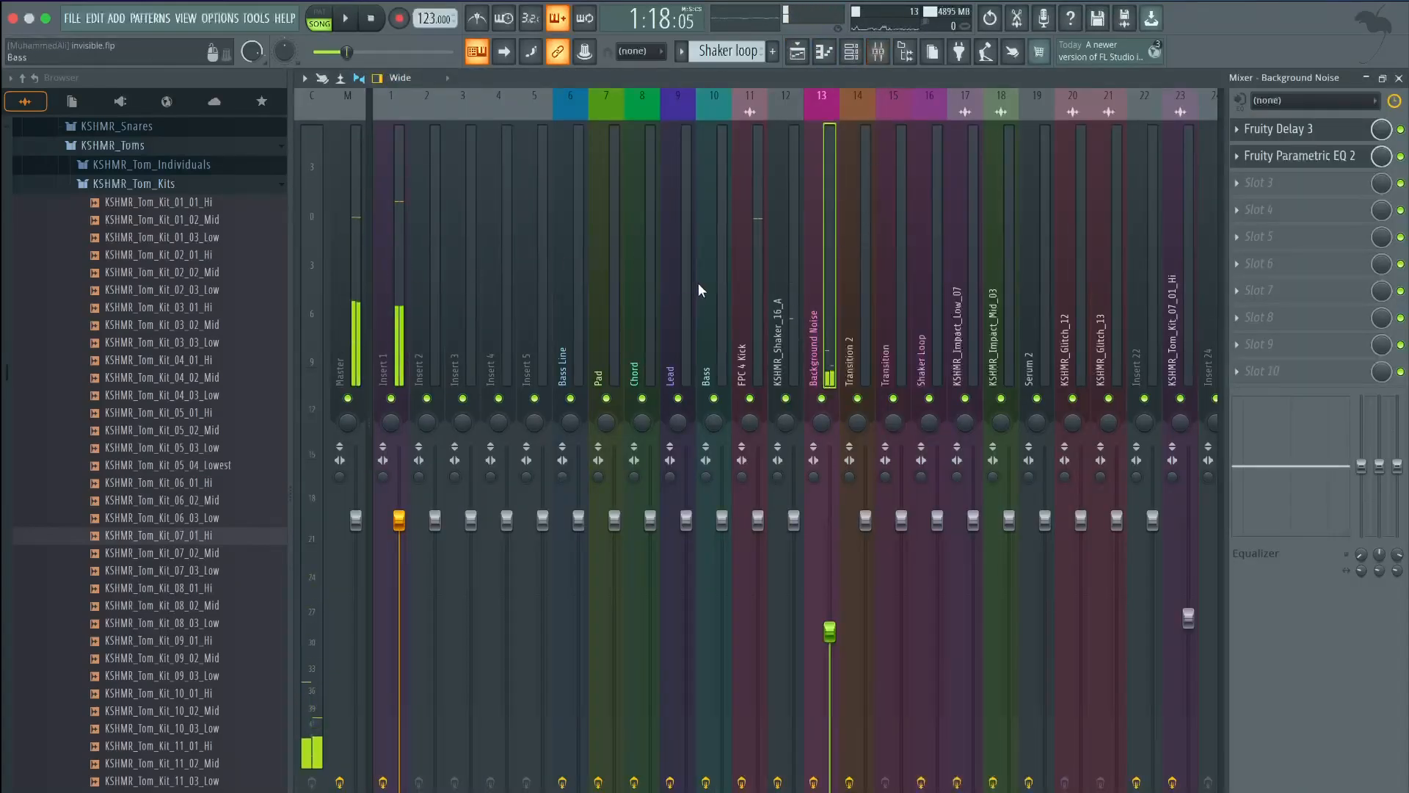
pyautogui.click(803, 61)
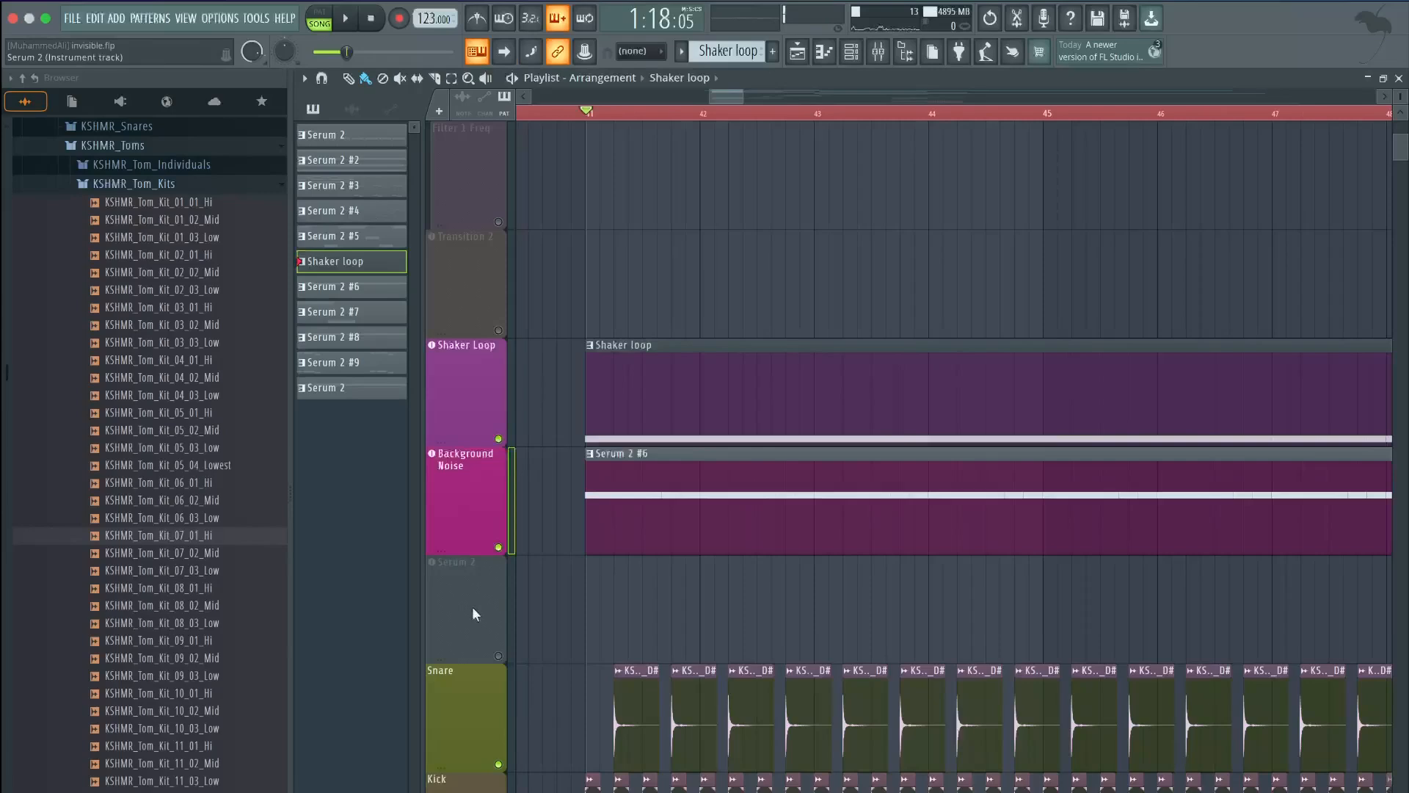
# Frame the Playlist around bar 45 and start playback
pyautogui.scroll(-5, 620, 510)
pyautogui.scroll(2, 620, 512)
pyautogui.scroll(1, 967, 434)
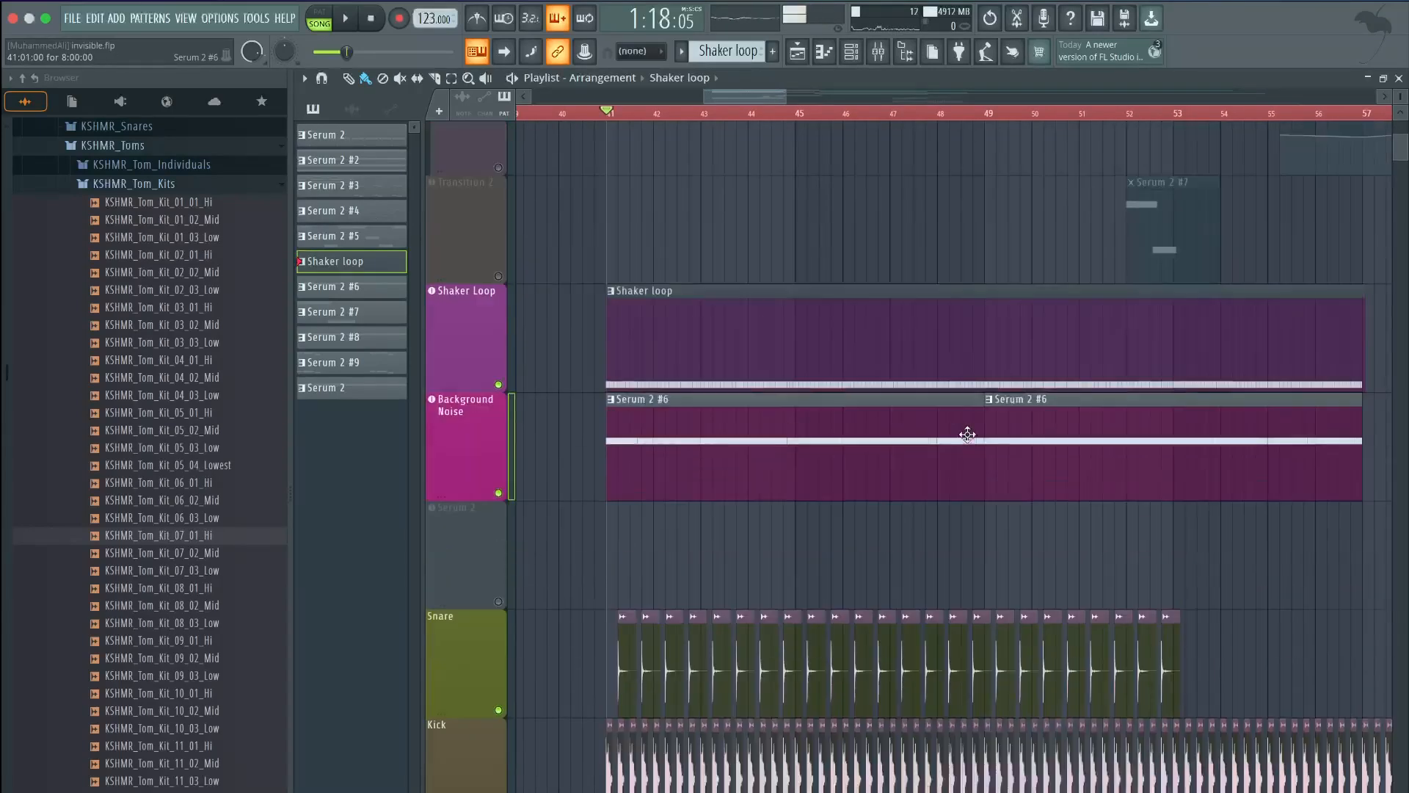
pyautogui.scroll(1, 737, 435)
pyautogui.scroll(10, 719, 382)
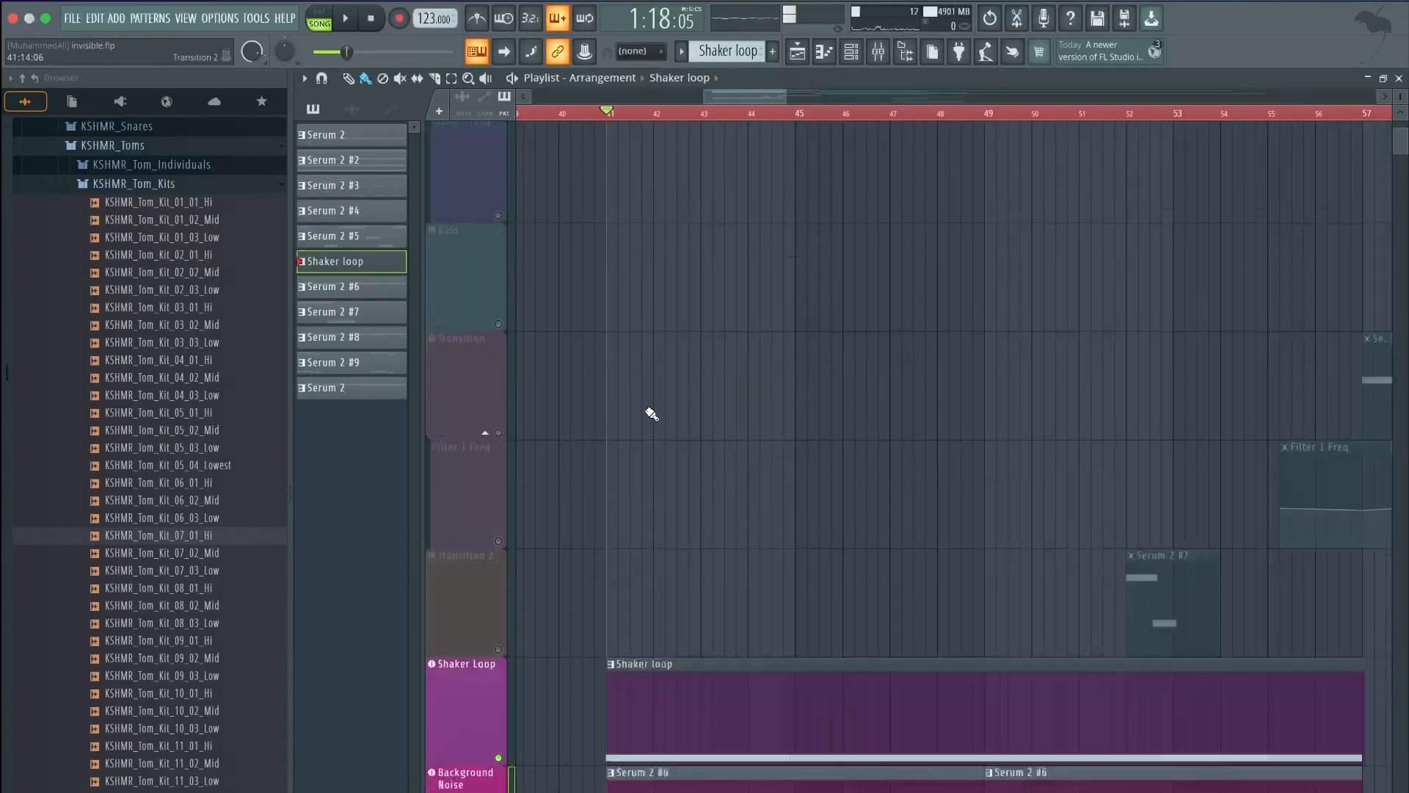
pyautogui.scroll(-10, 522, 236)
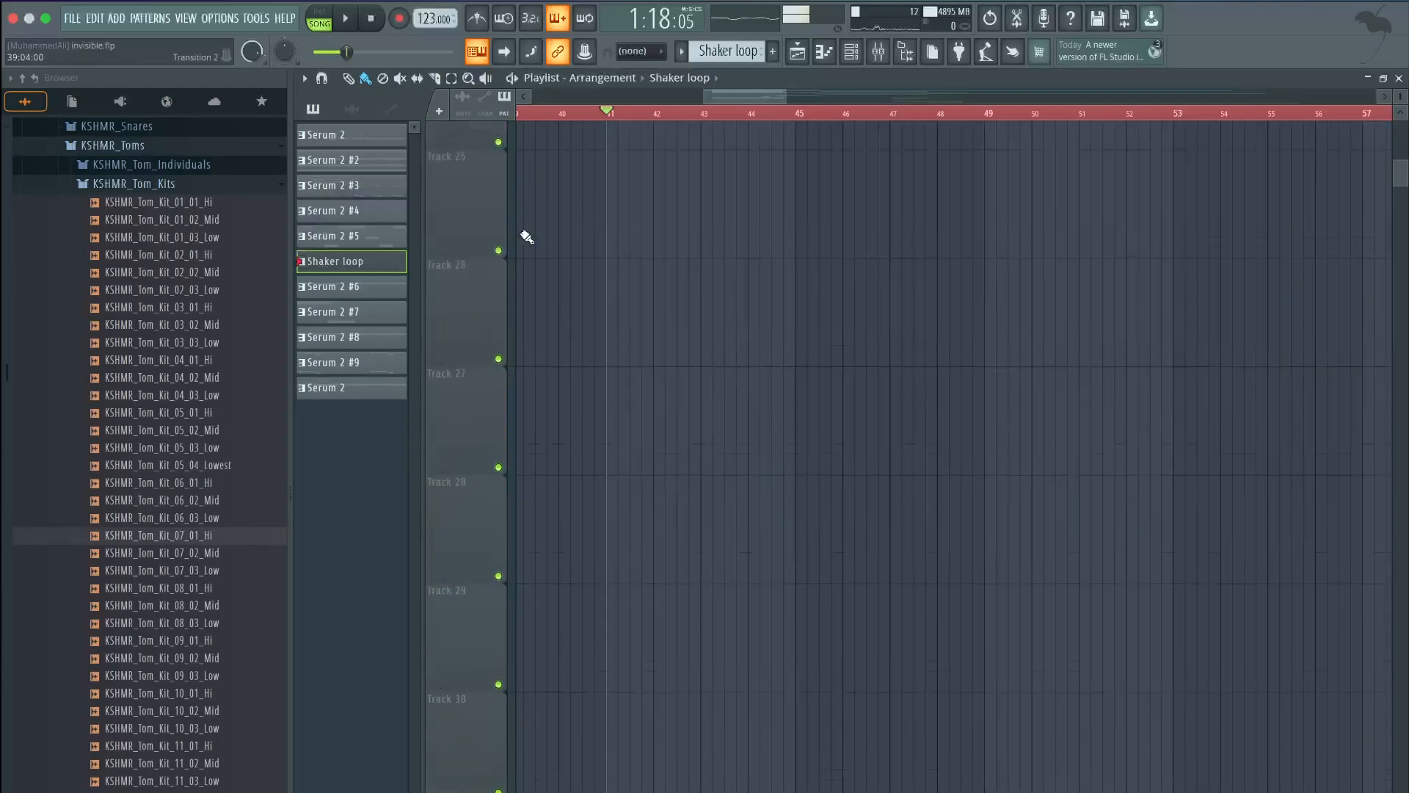
pyautogui.scroll(15, 661, 487)
pyautogui.press('space')
pyautogui.scroll(-5, 834, 472)
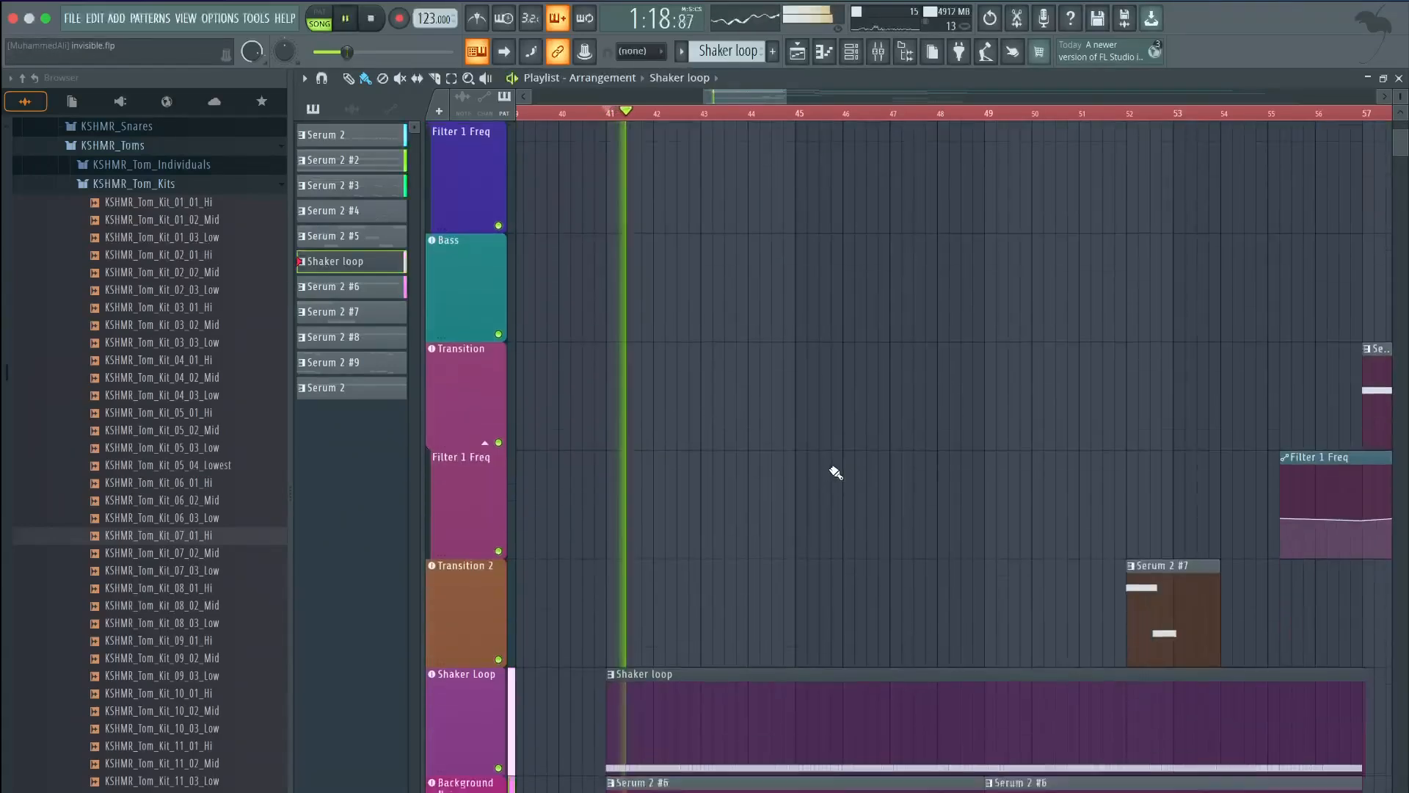
pyautogui.scroll(-1, 836, 473)
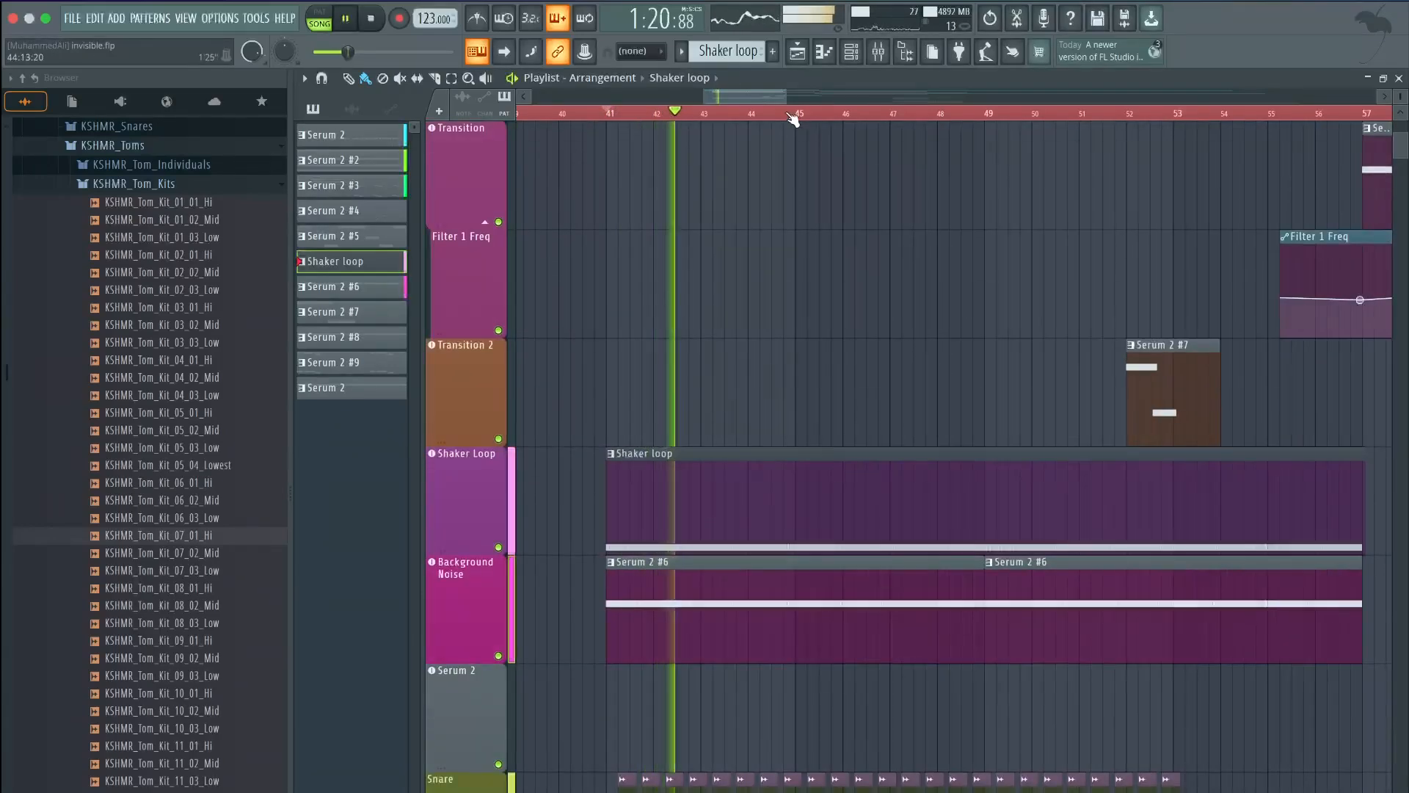
pyautogui.moveTo(780, 102); pyautogui.dragTo(806, 103)
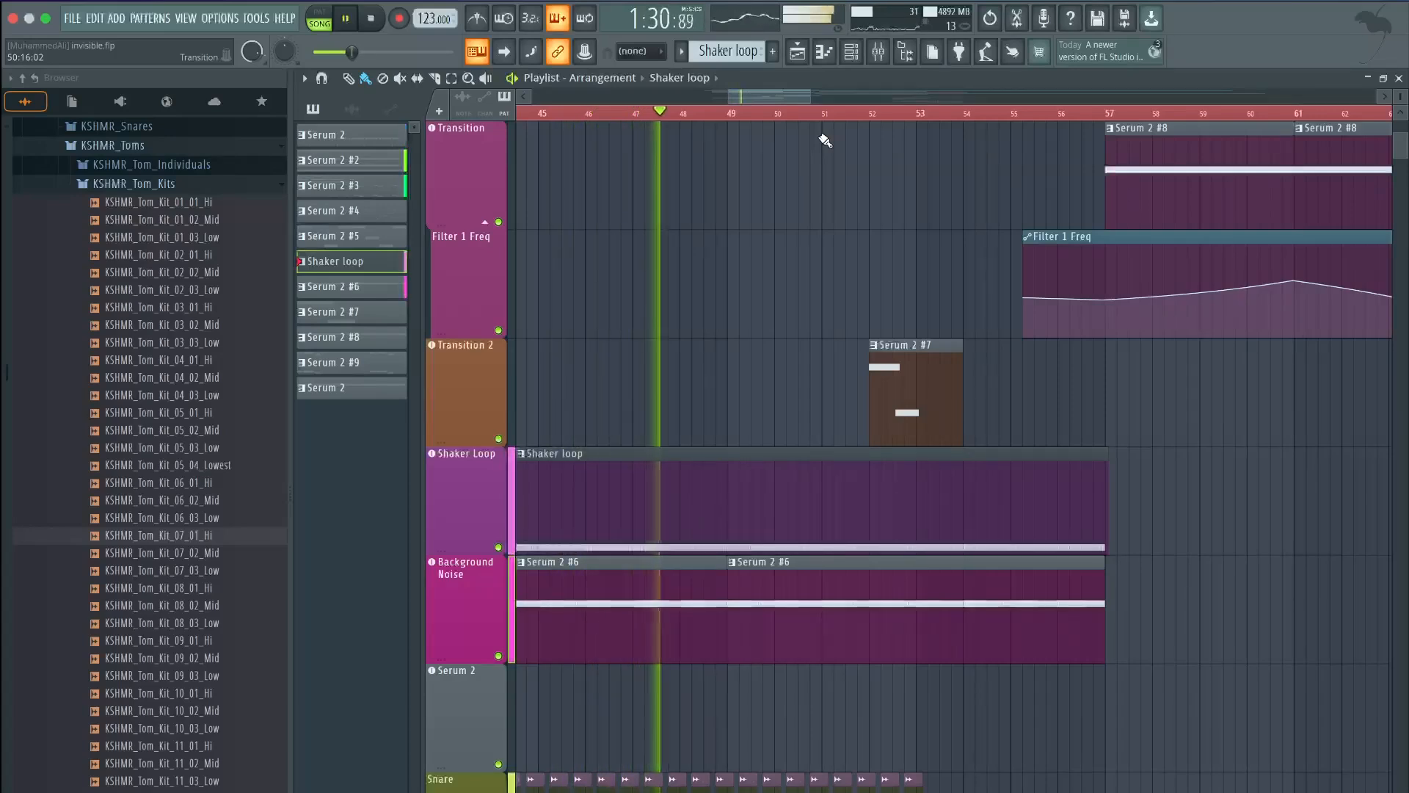
# Follow the playback through bars 45–68 up to the Transition clip, then stop
pyautogui.scroll(5, 855, 254)
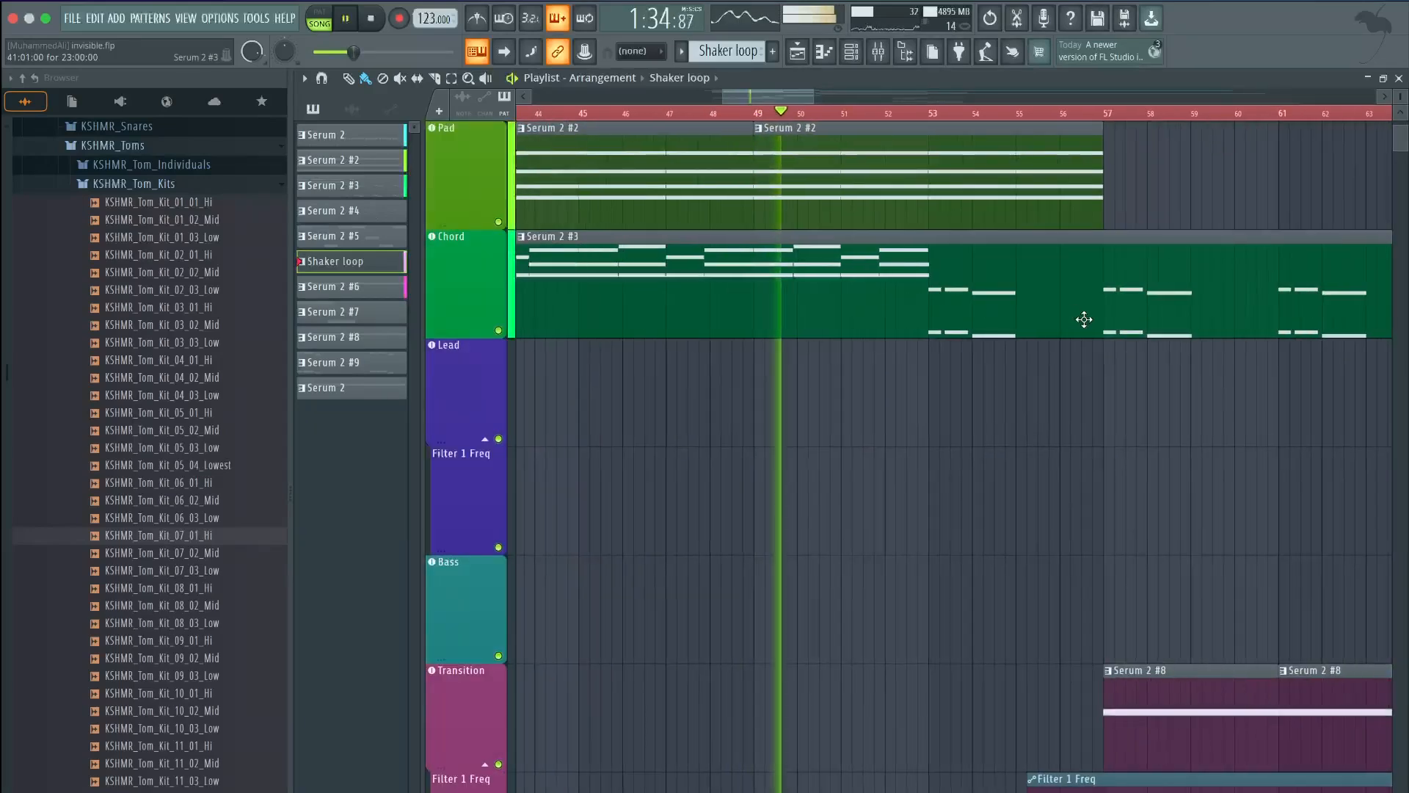
pyautogui.scroll(-2, 1029, 183)
pyautogui.scroll(-2, 1031, 185)
pyautogui.scroll(1, 1174, 304)
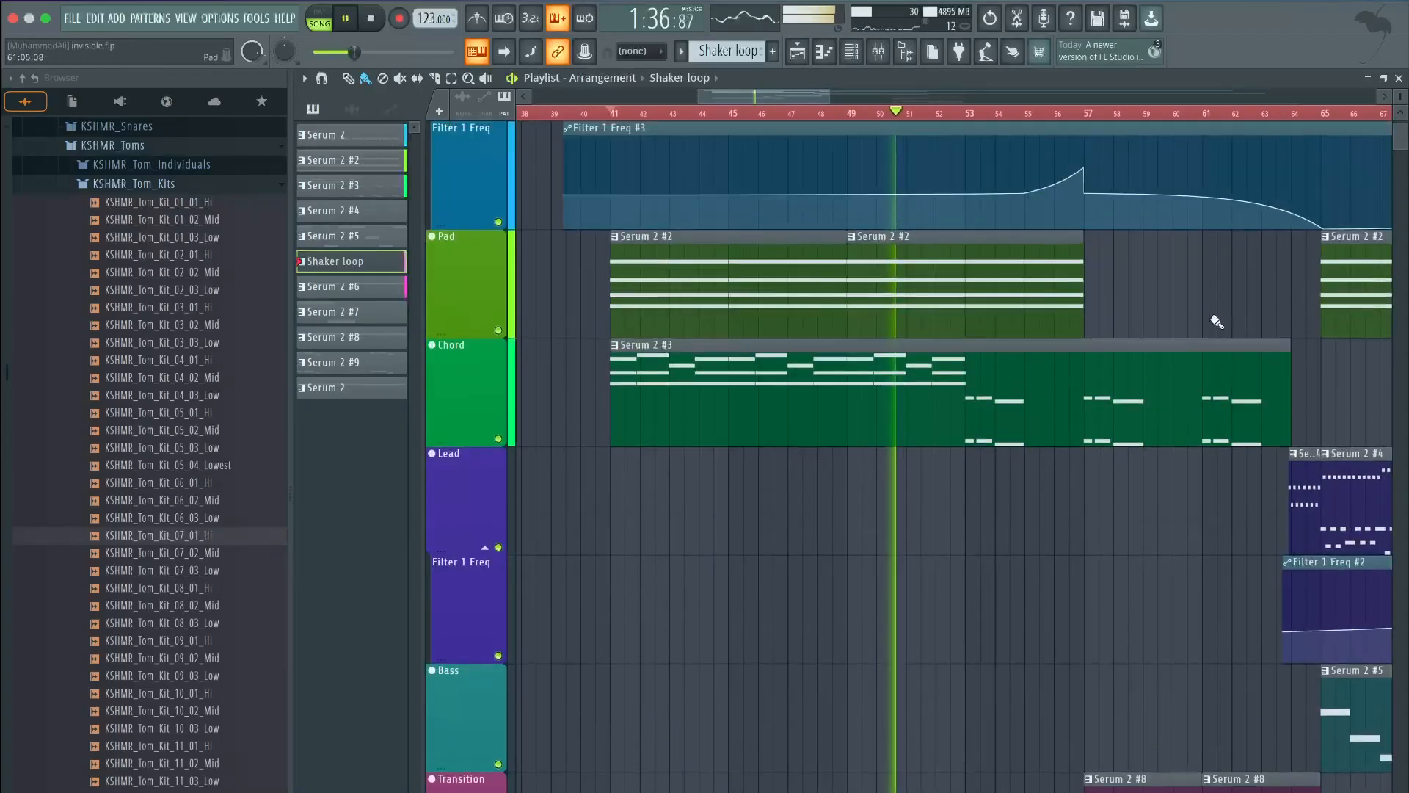
pyautogui.scroll(1, 1203, 315)
pyautogui.moveTo(779, 96); pyautogui.dragTo(803, 98)
pyautogui.scroll(-4, 937, 314)
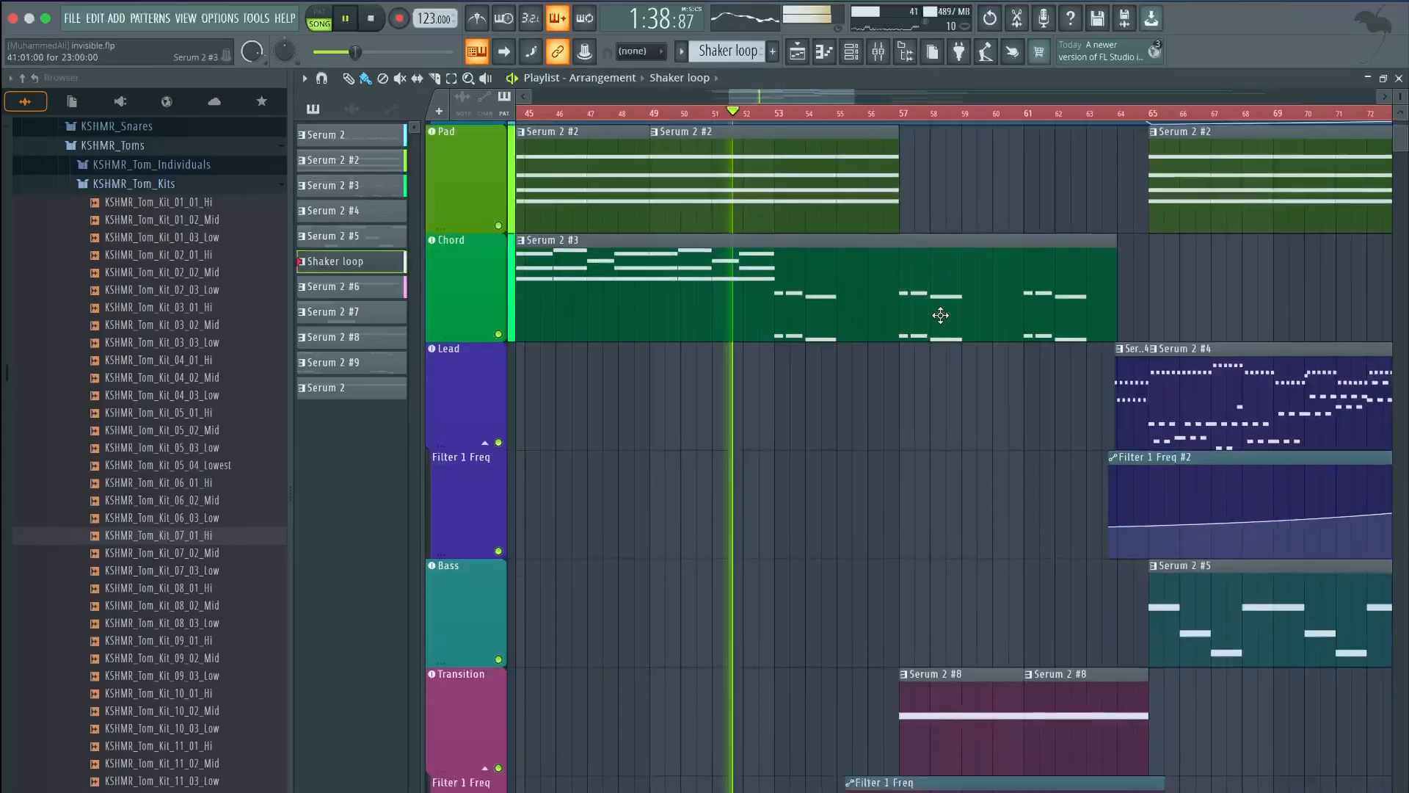
pyautogui.scroll(-1, 940, 315)
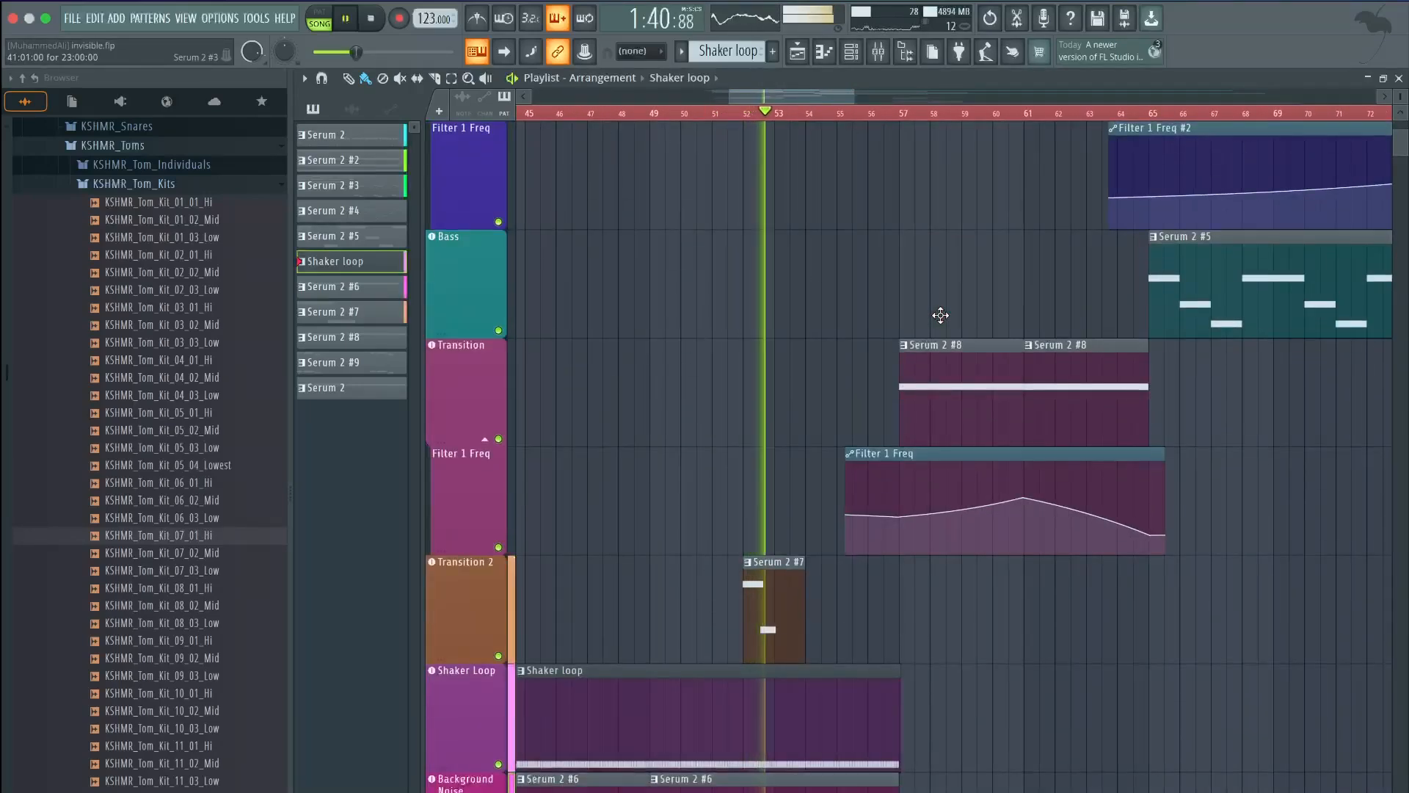
pyautogui.scroll(4, 940, 315)
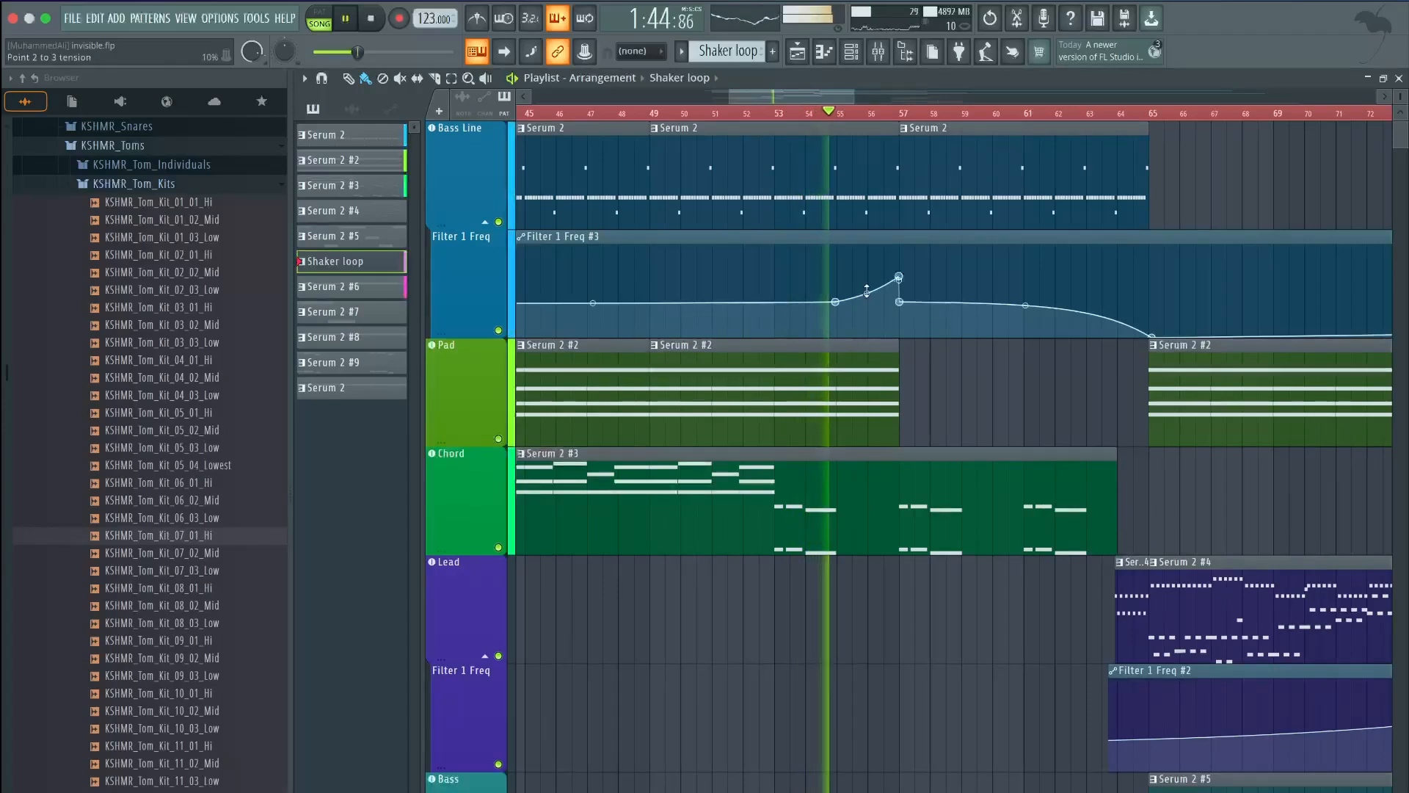
pyautogui.scroll(3, 867, 291)
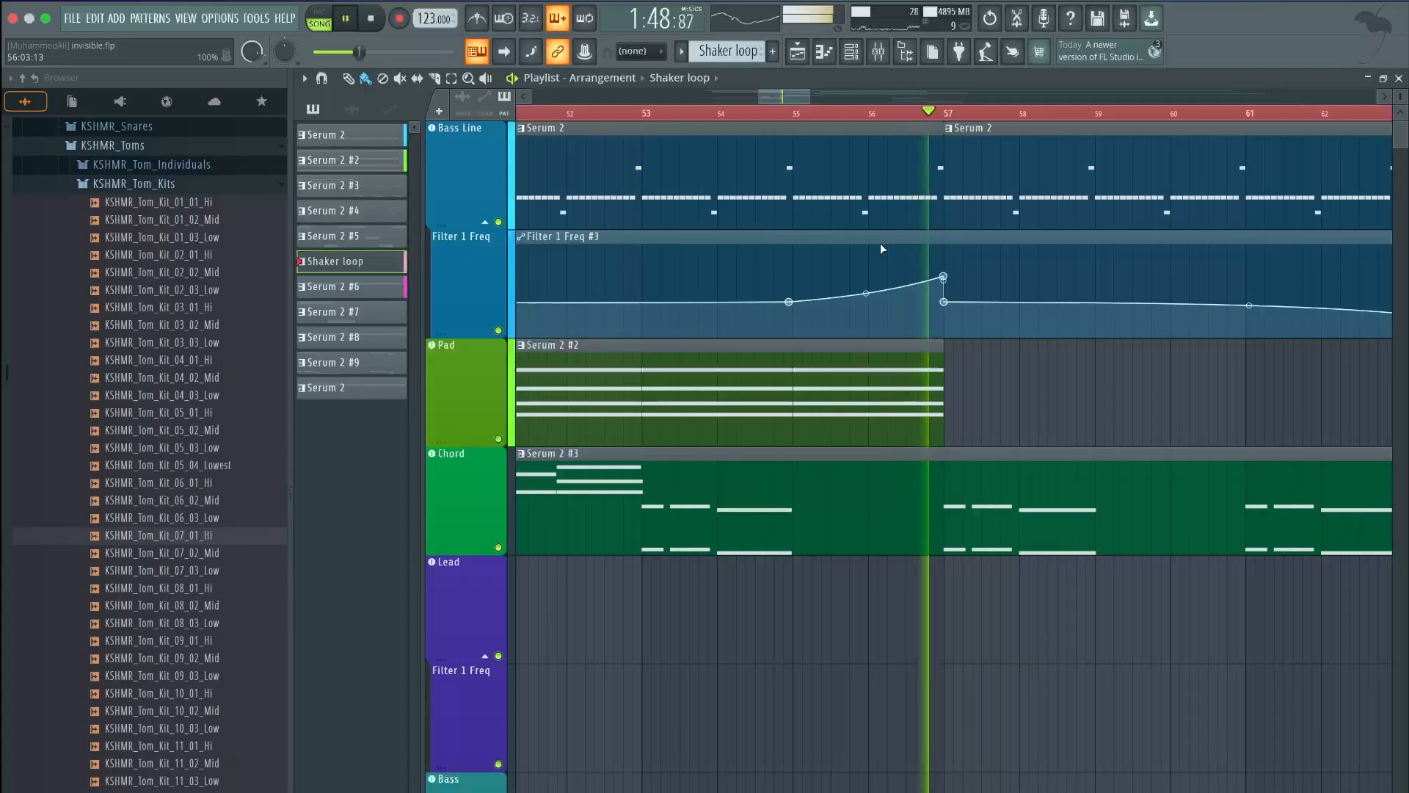
pyautogui.moveTo(794, 99); pyautogui.dragTo(800, 95)
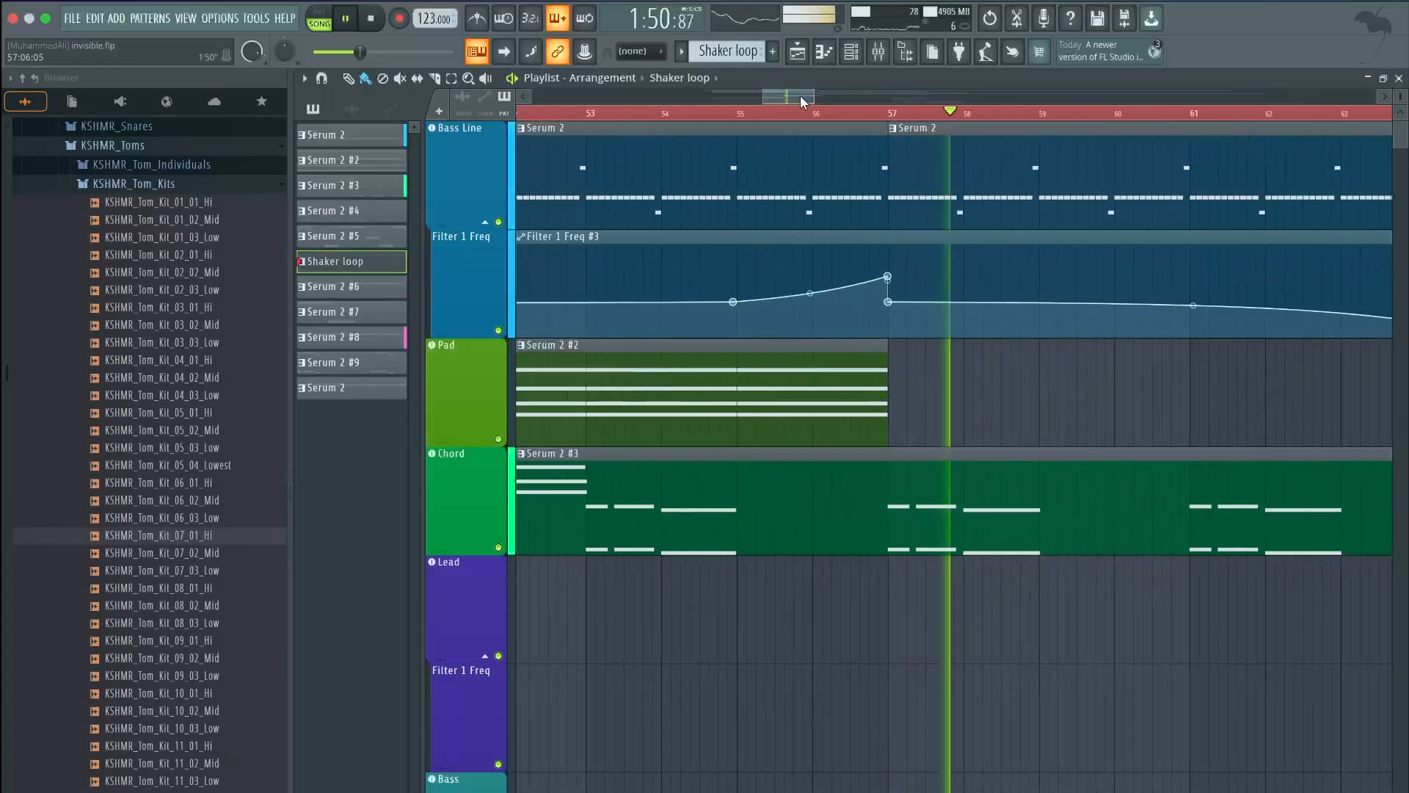
pyautogui.scroll(-2, 874, 268)
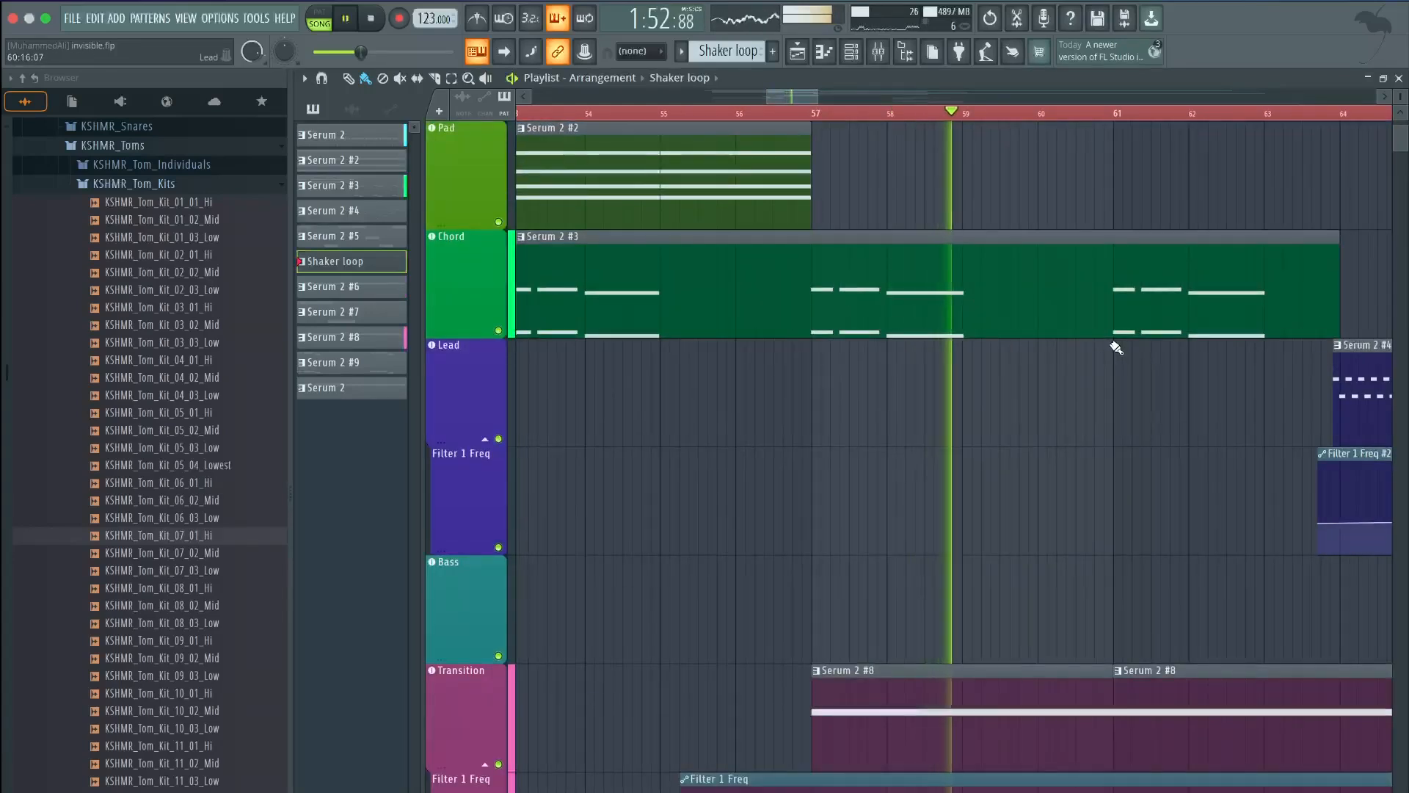
pyautogui.scroll(1, 1115, 347)
pyautogui.moveTo(810, 99); pyautogui.dragTo(828, 99)
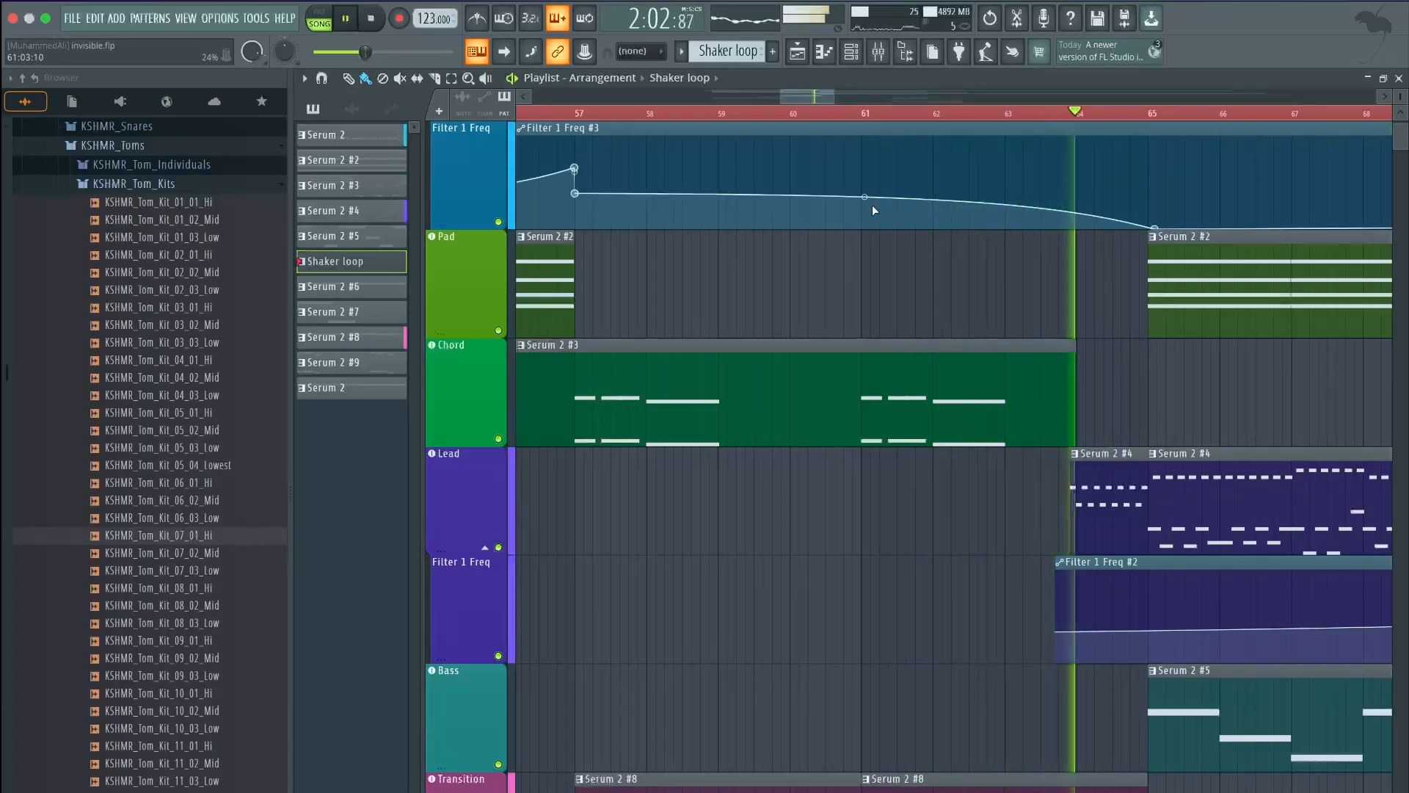
pyautogui.press('space')
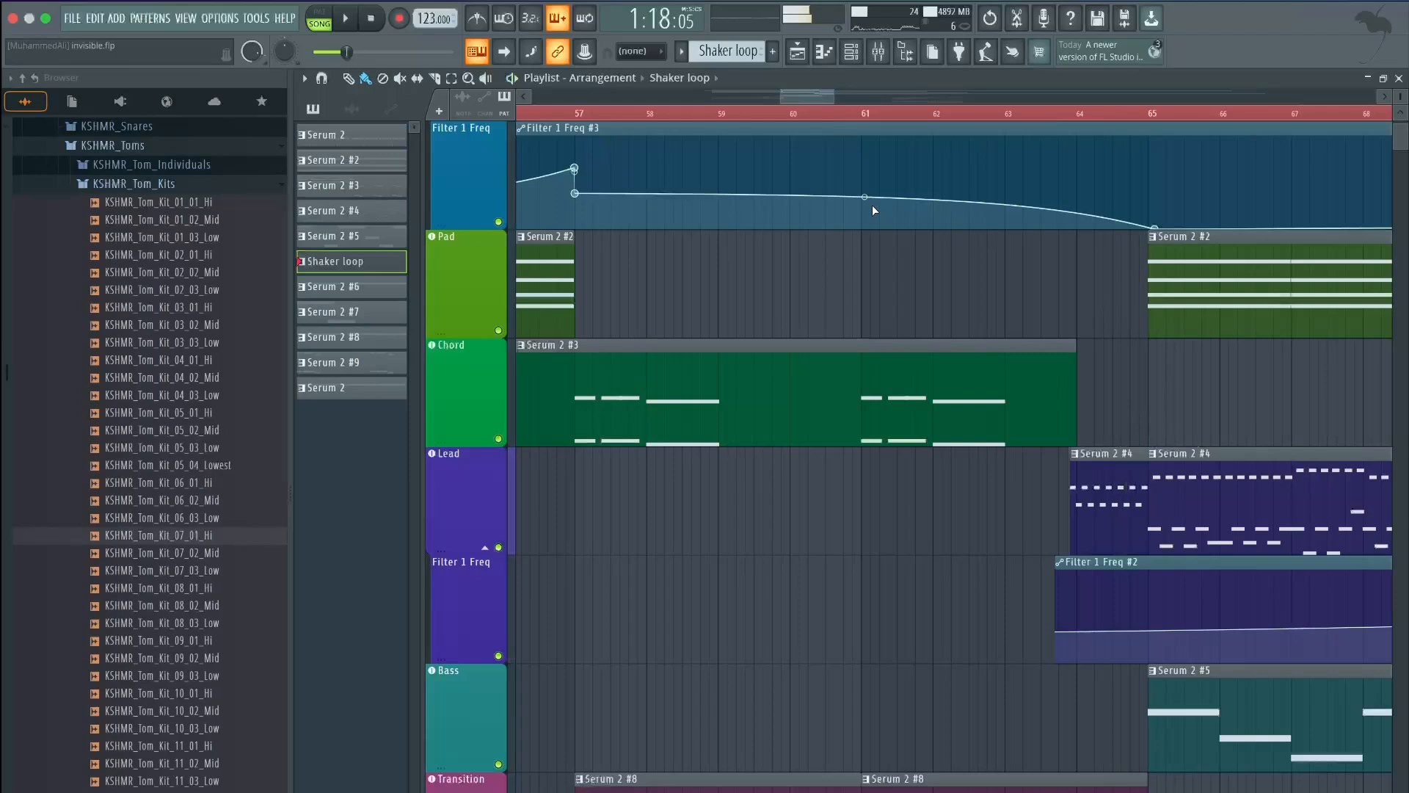
pyautogui.moveTo(821, 98); pyautogui.dragTo(804, 98)
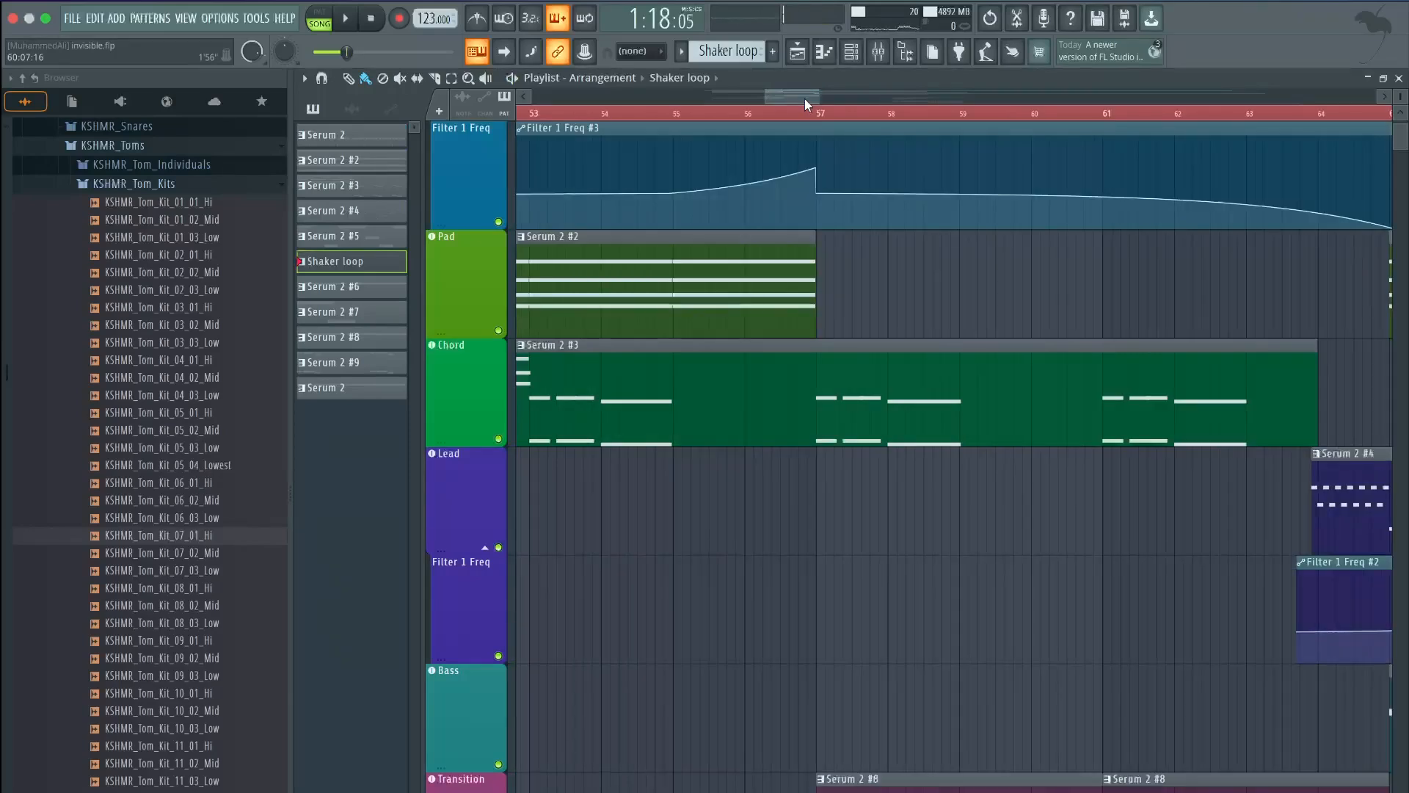
pyautogui.moveTo(804, 98); pyautogui.dragTo(791, 99)
pyautogui.scroll(-1, 801, 206)
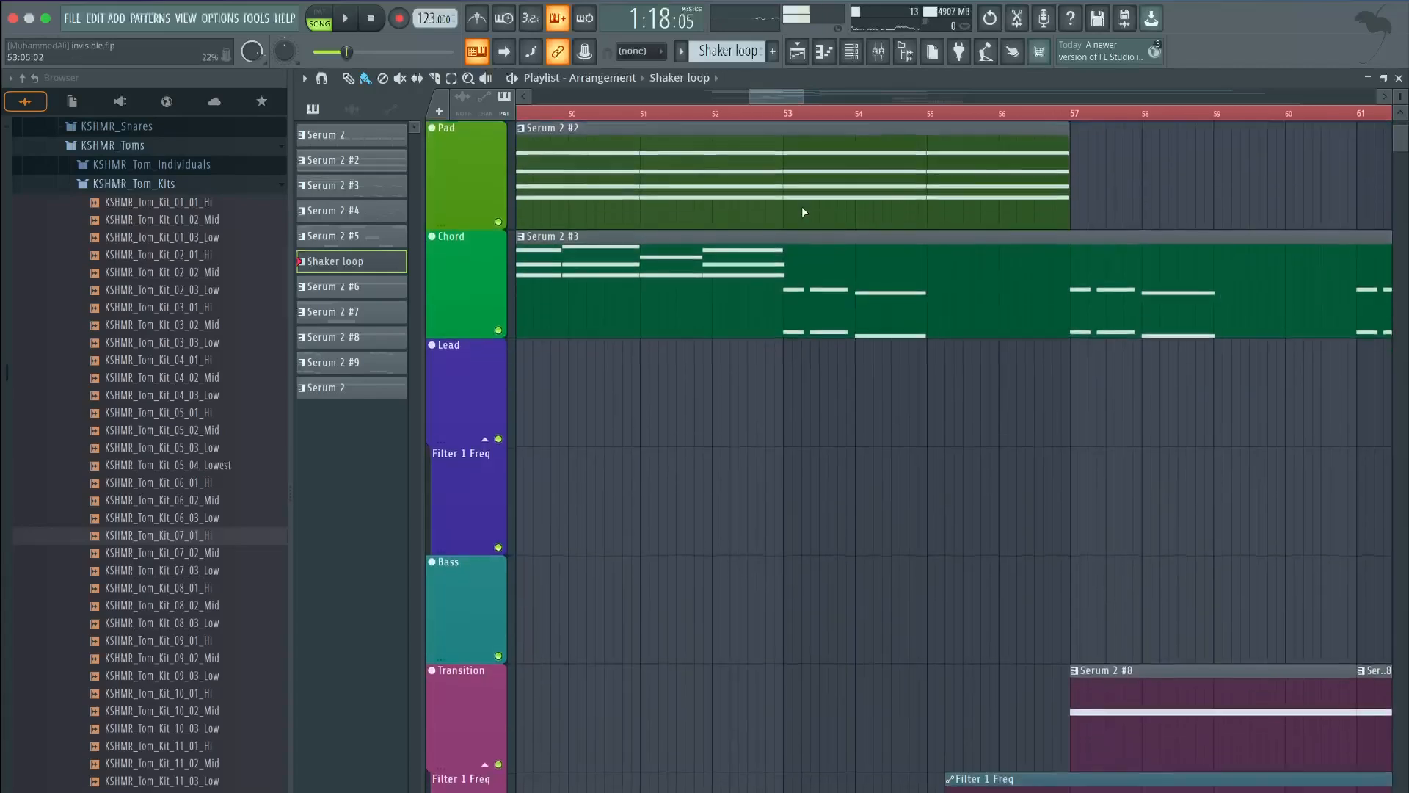
pyautogui.scroll(-2, 801, 212)
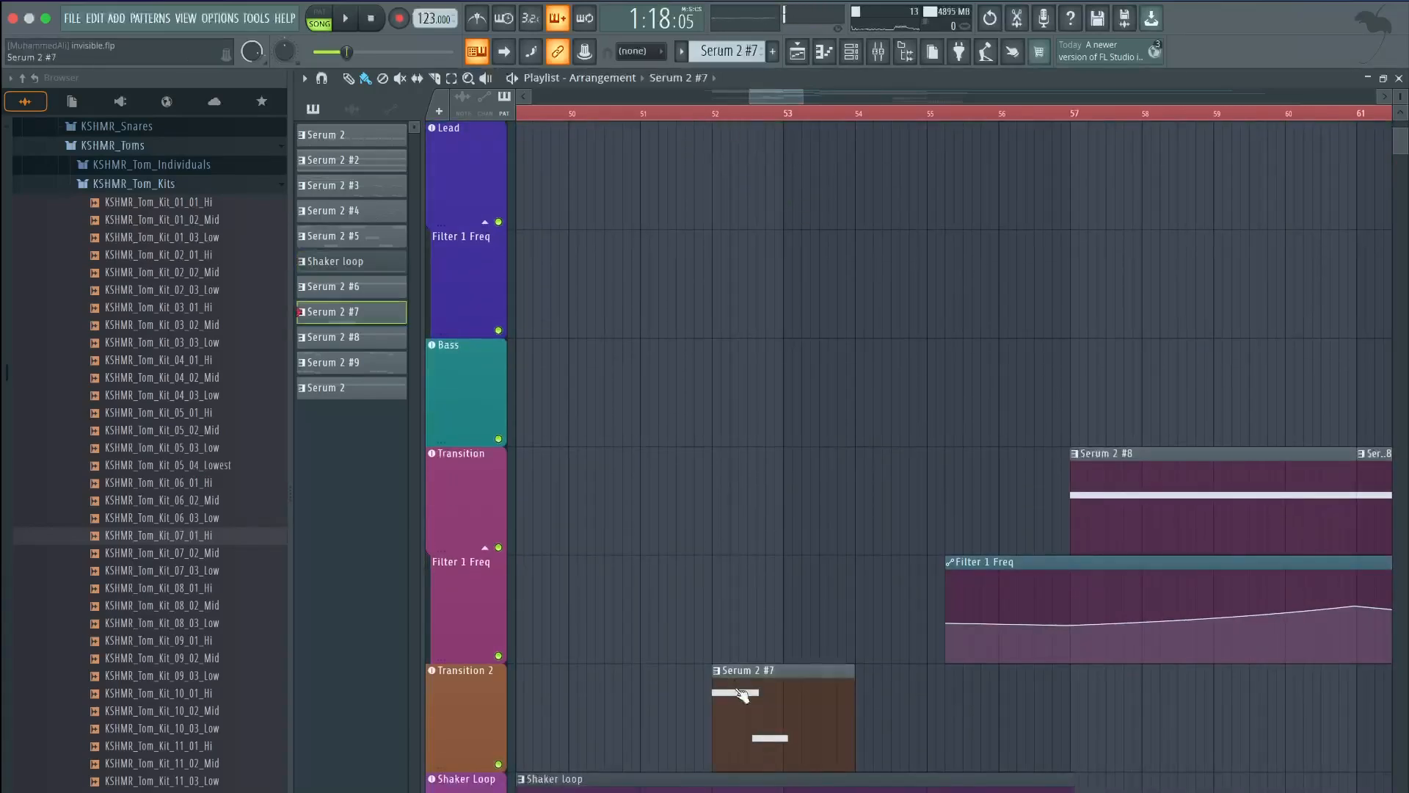
# Solo Transition 2 and play its two-note Serum 2 #7 clip at bar 52
pyautogui.doubleClick(741, 693)
pyautogui.click(795, 53)
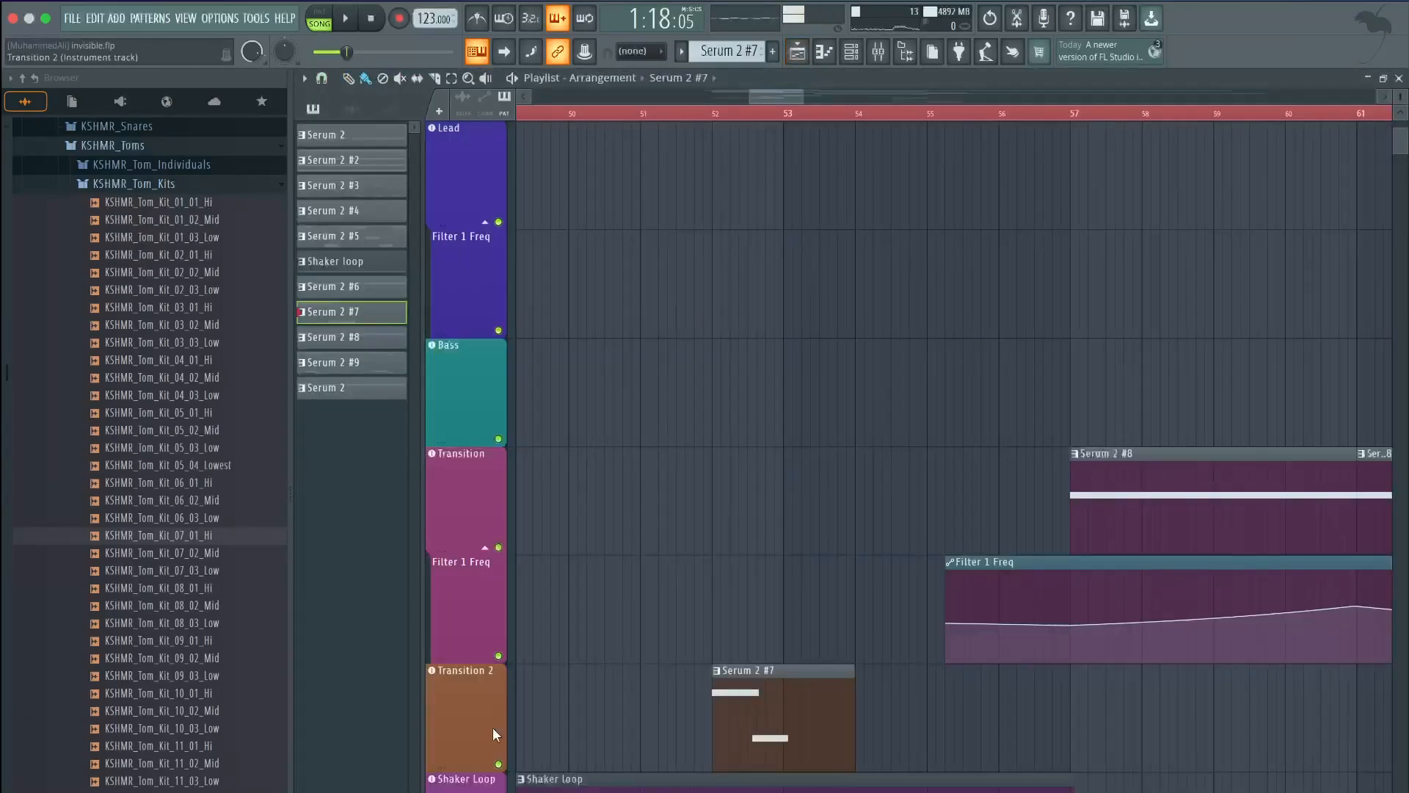
pyautogui.rightClick(498, 764)
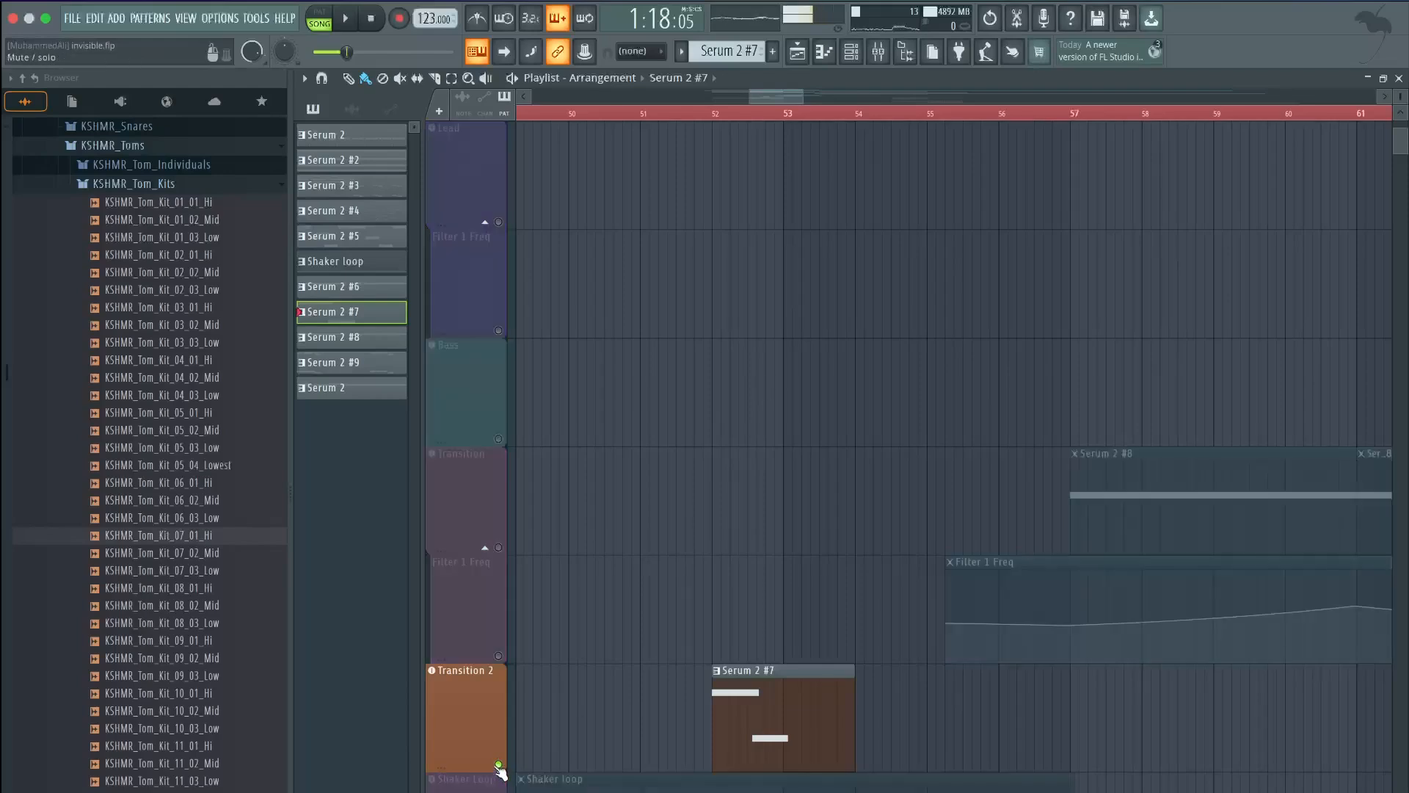
pyautogui.doubleClick(797, 680)
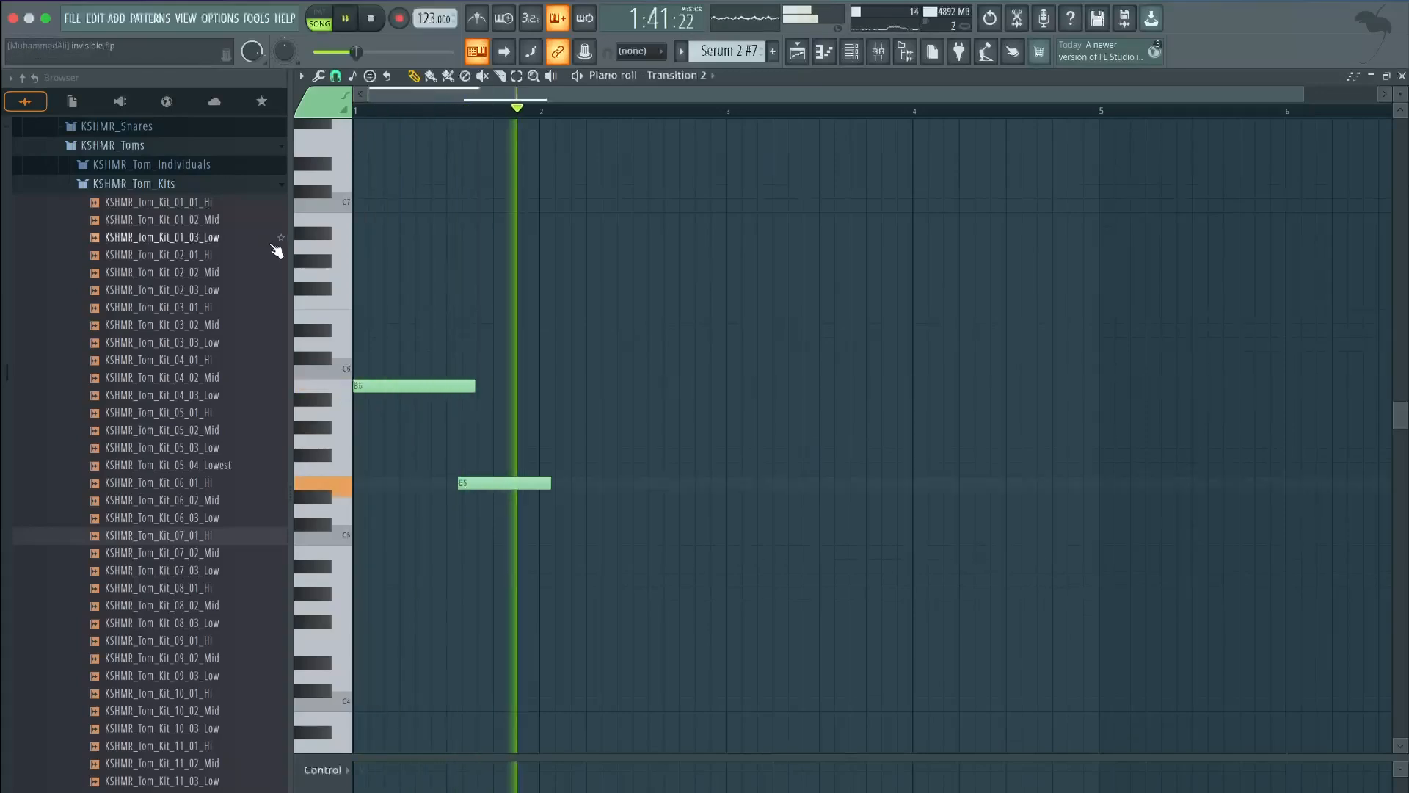
pyautogui.press('space')
pyautogui.click(797, 53)
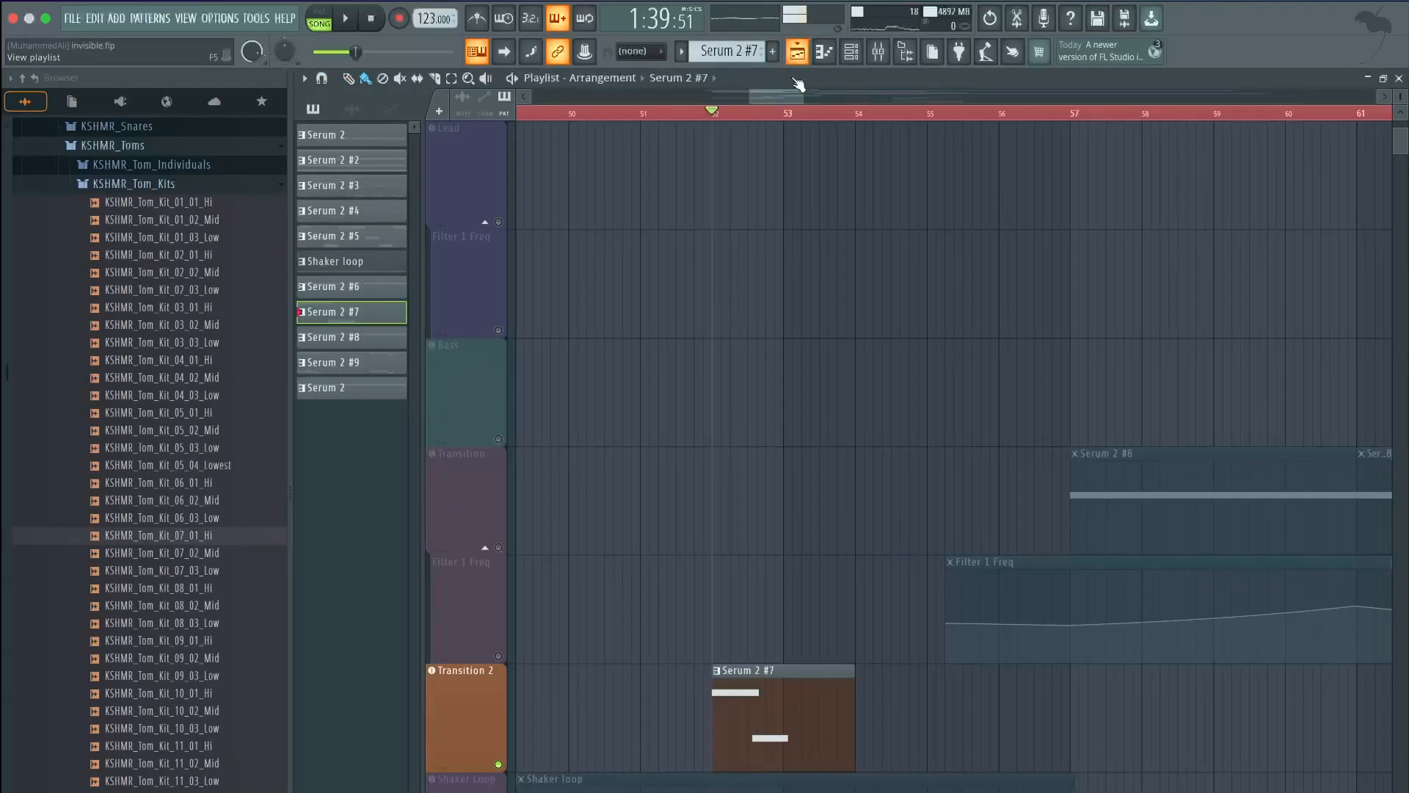
# Mute the audio track and play the arrangement from around bar 53
pyautogui.scroll(5, 793, 174)
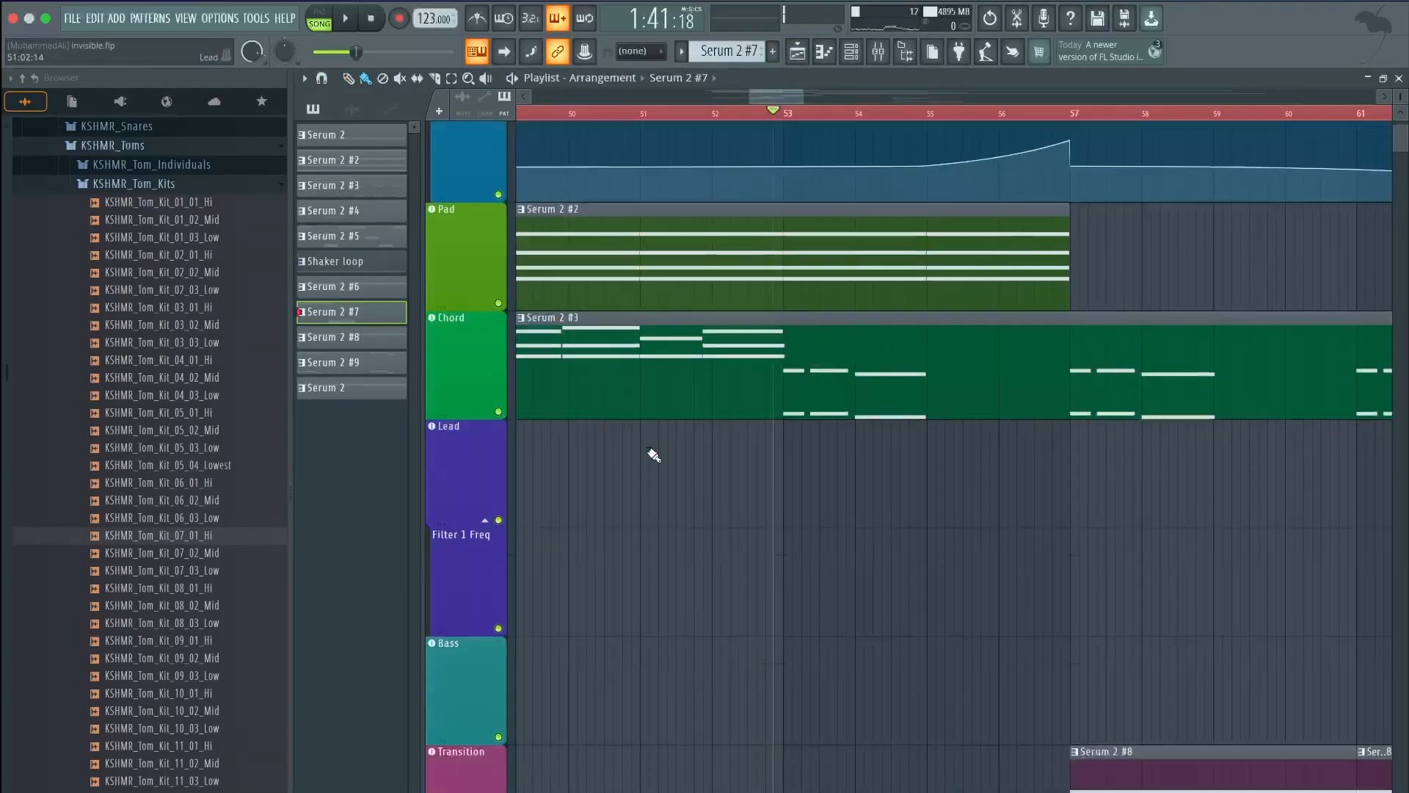
pyautogui.scroll(-10, 653, 455)
pyautogui.click(499, 655)
pyautogui.scroll(11, 598, 503)
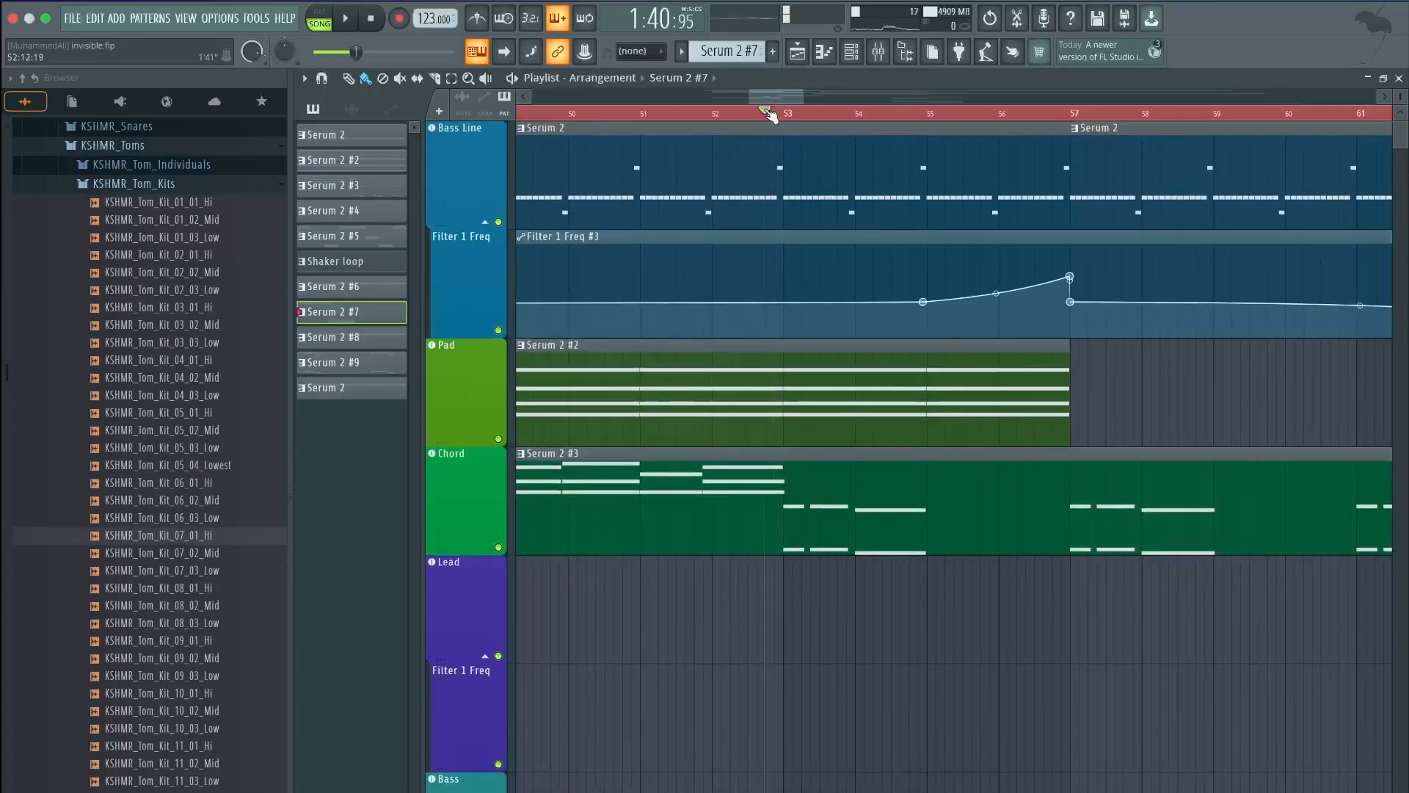
pyautogui.scroll(-1, 768, 113)
pyautogui.press('space')
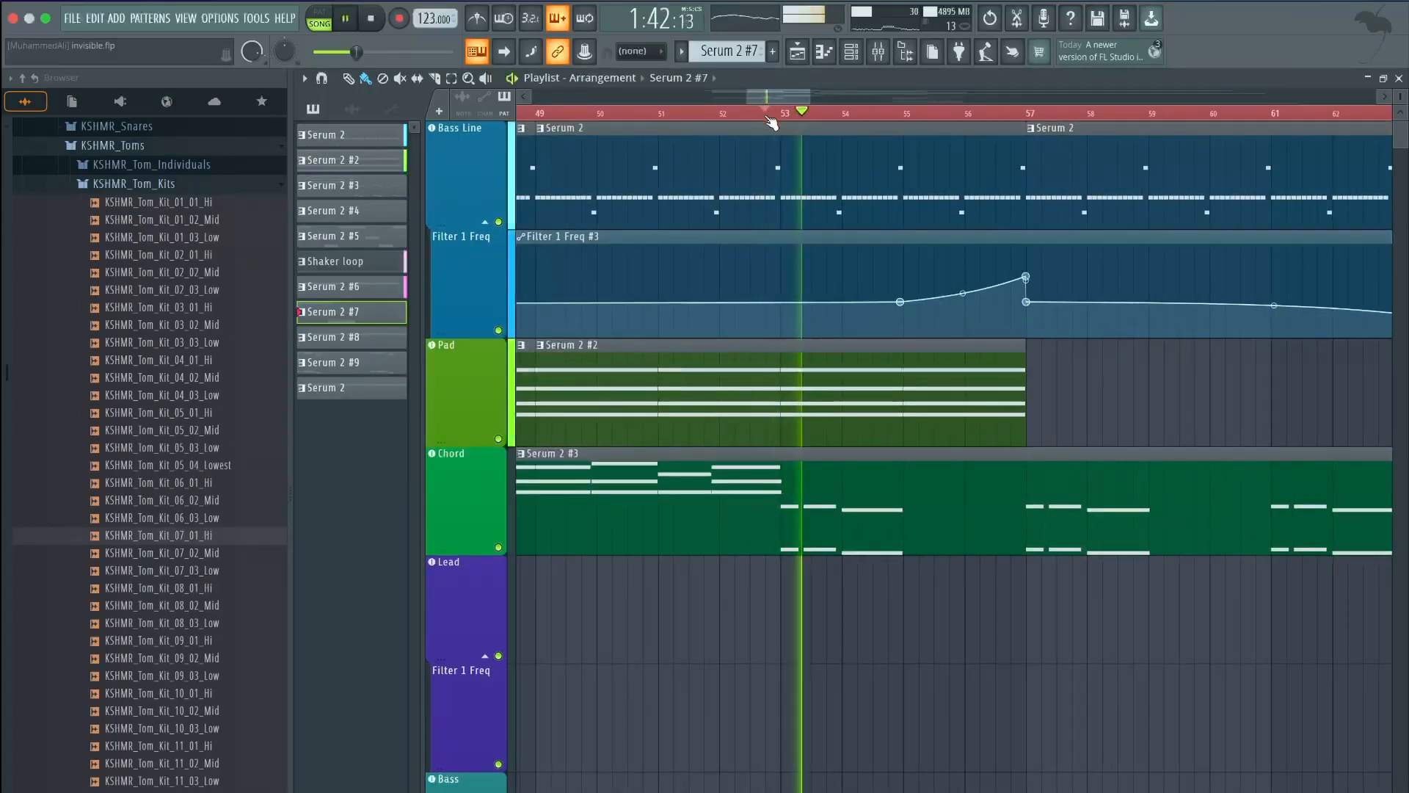
pyautogui.scroll(2, 845, 508)
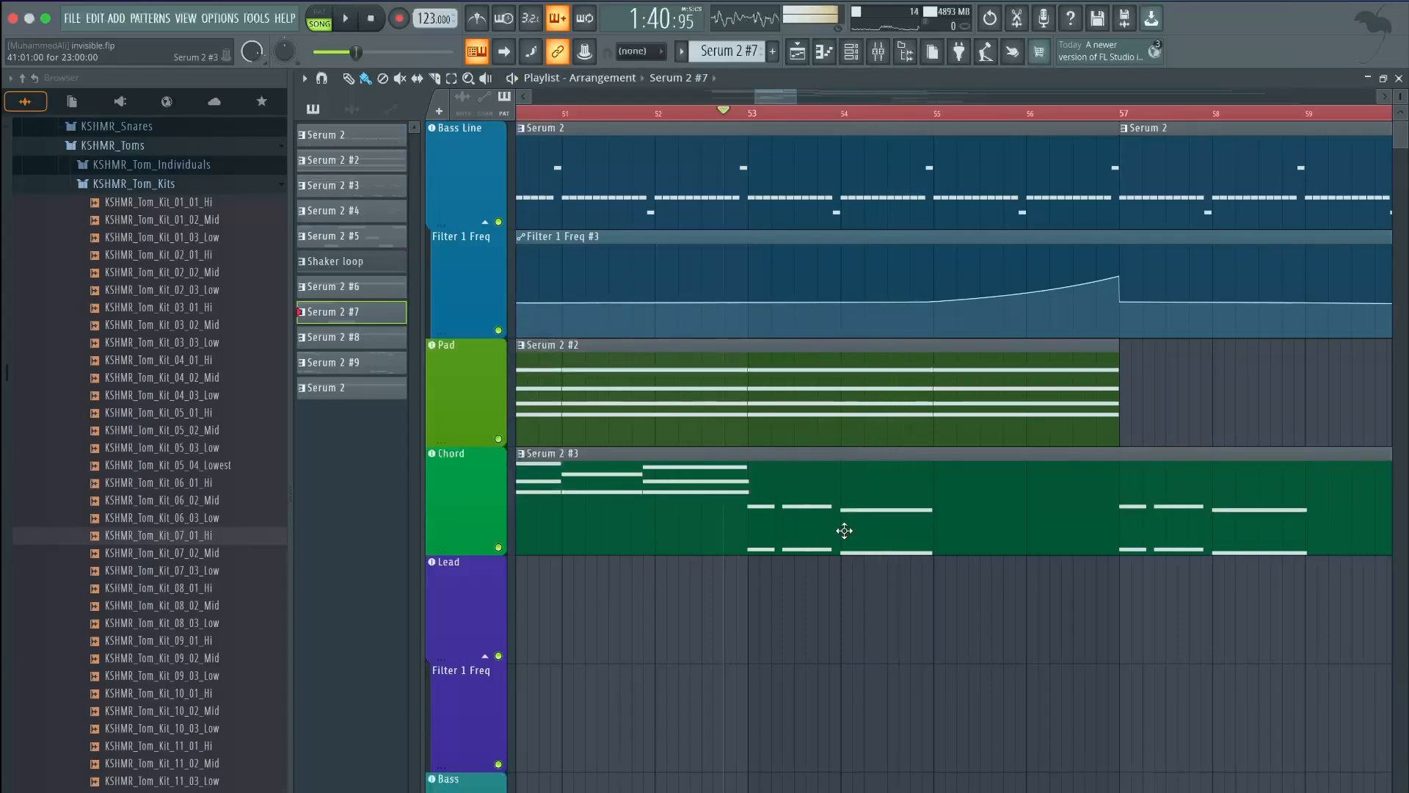
pyautogui.press('space')
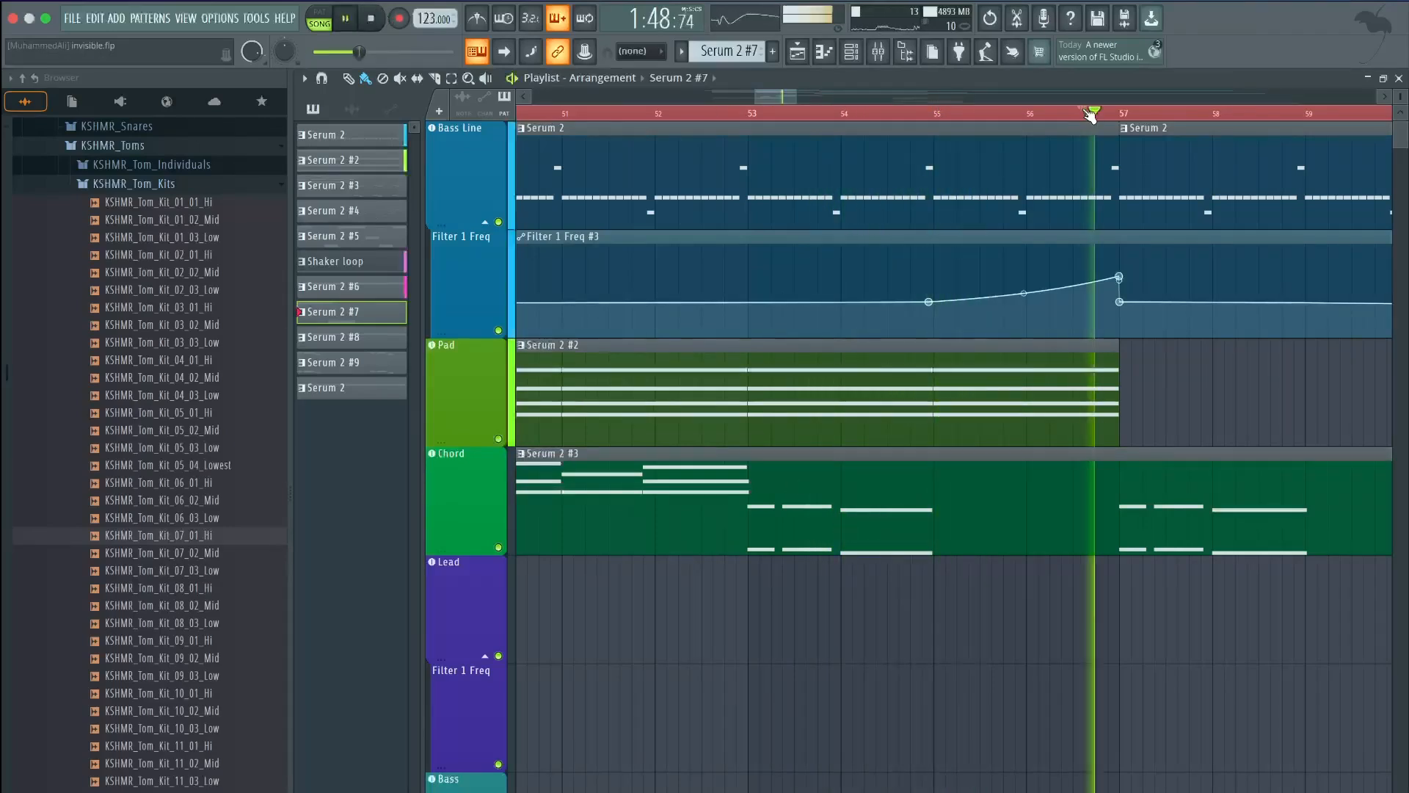
# Solo the Bass Line with its filter automation and audition it alone
pyautogui.scroll(-1, 1138, 251)
pyautogui.scroll(1, 1138, 251)
pyautogui.scroll(-1, 1138, 251)
pyautogui.scroll(1, 1138, 251)
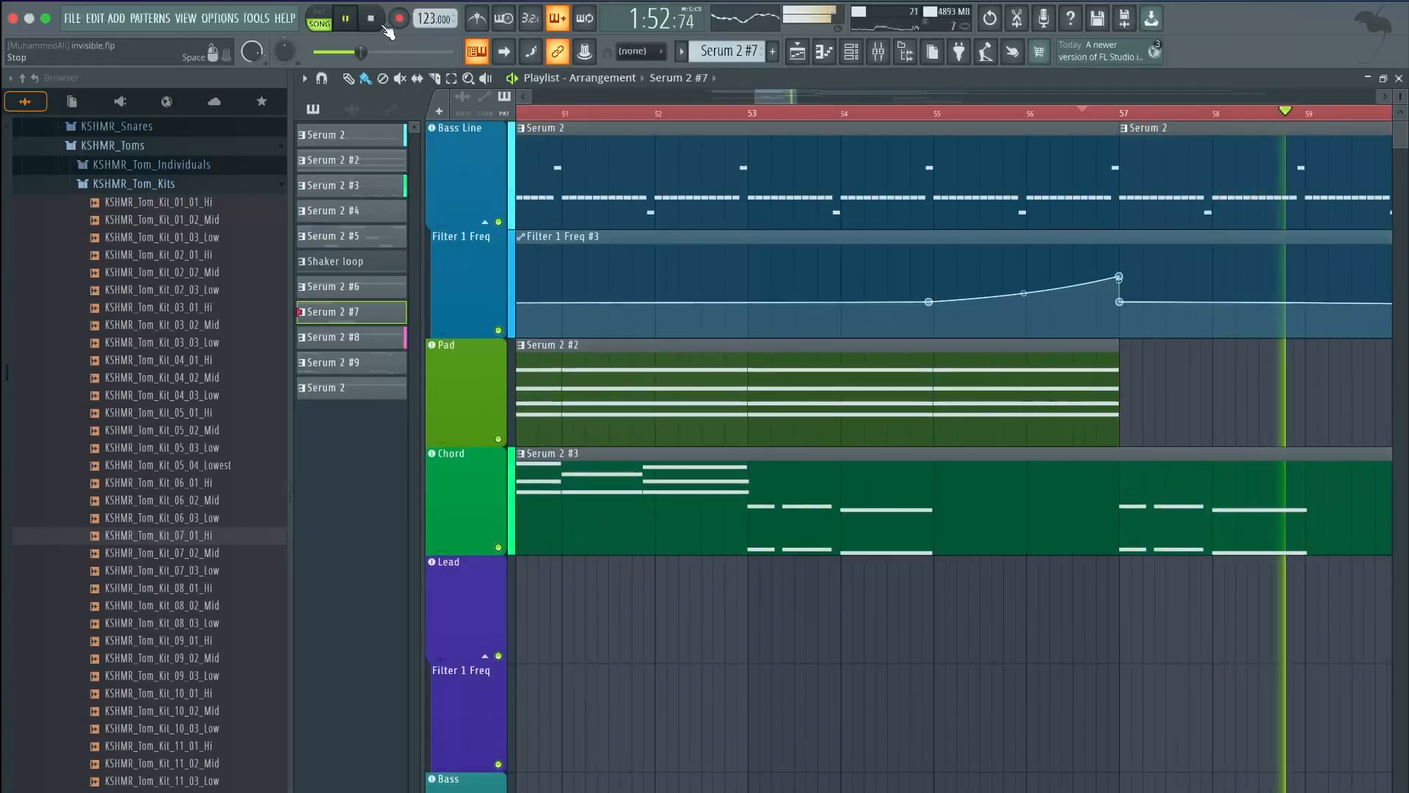
pyautogui.click(383, 25)
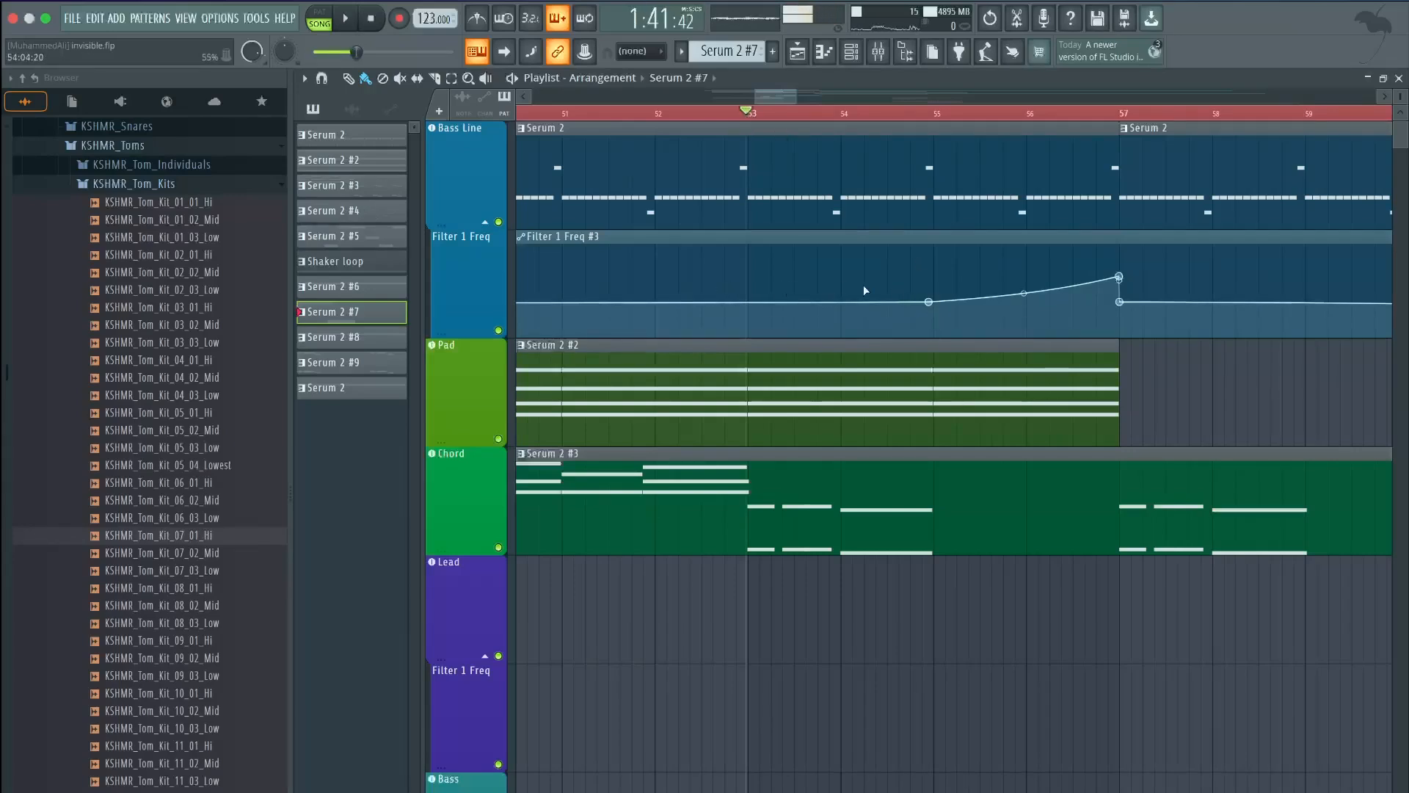
pyautogui.hscroll(2, 784, 98)
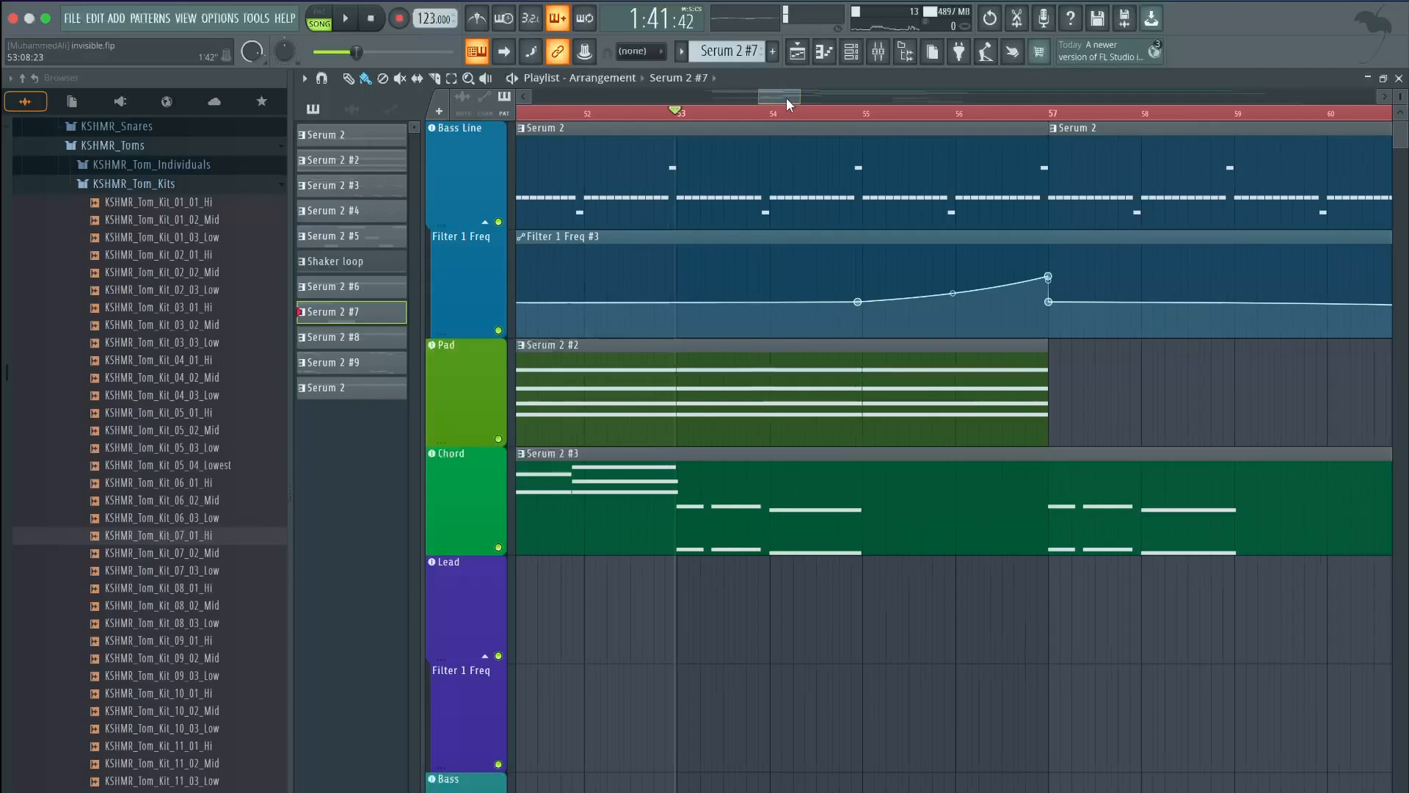
pyautogui.rightClick(499, 331)
pyautogui.press('space')
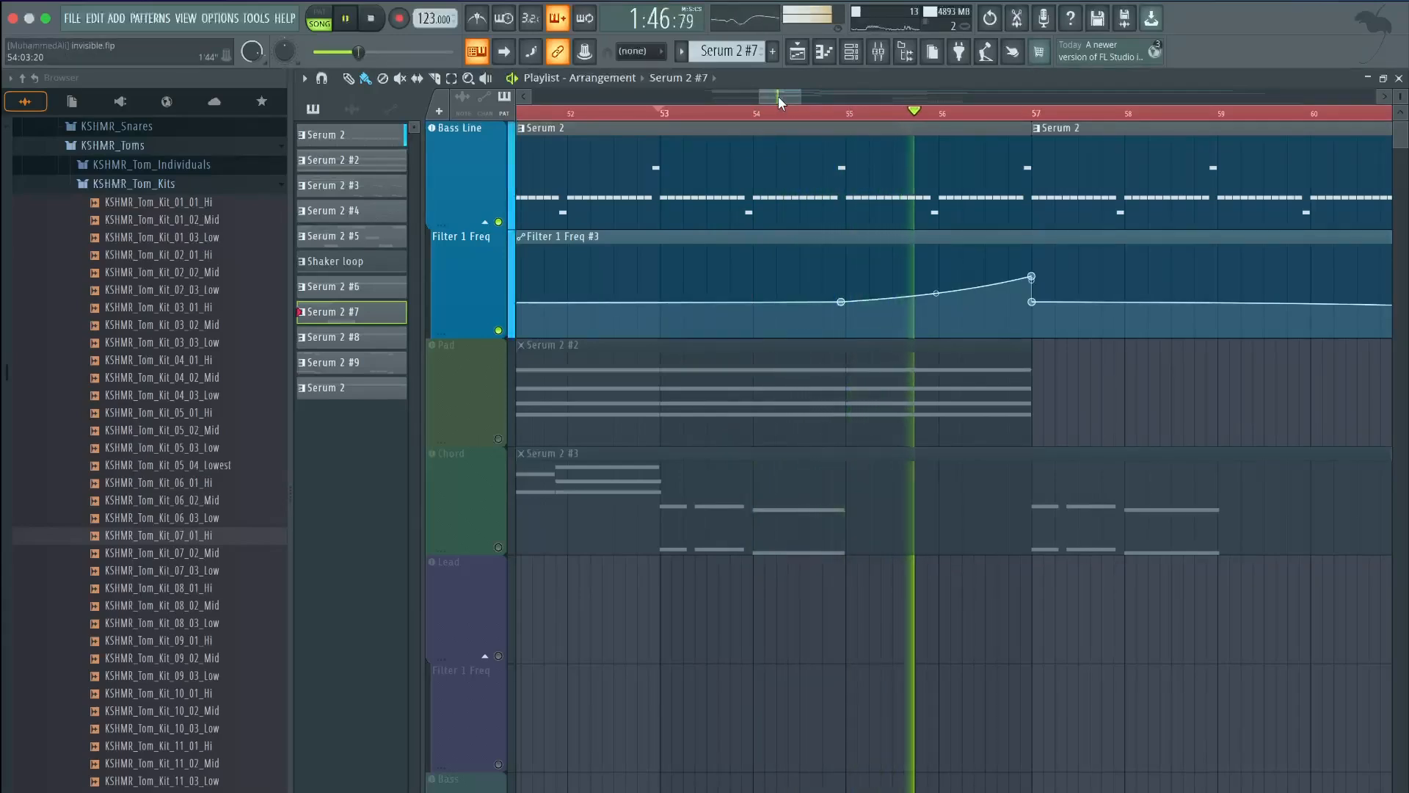
pyautogui.press('space')
# Unsolo all tracks and play from just before bar 56
pyautogui.rightClick(498, 221)
pyautogui.scroll(-2, 643, 235)
pyautogui.scroll(-10, 643, 235)
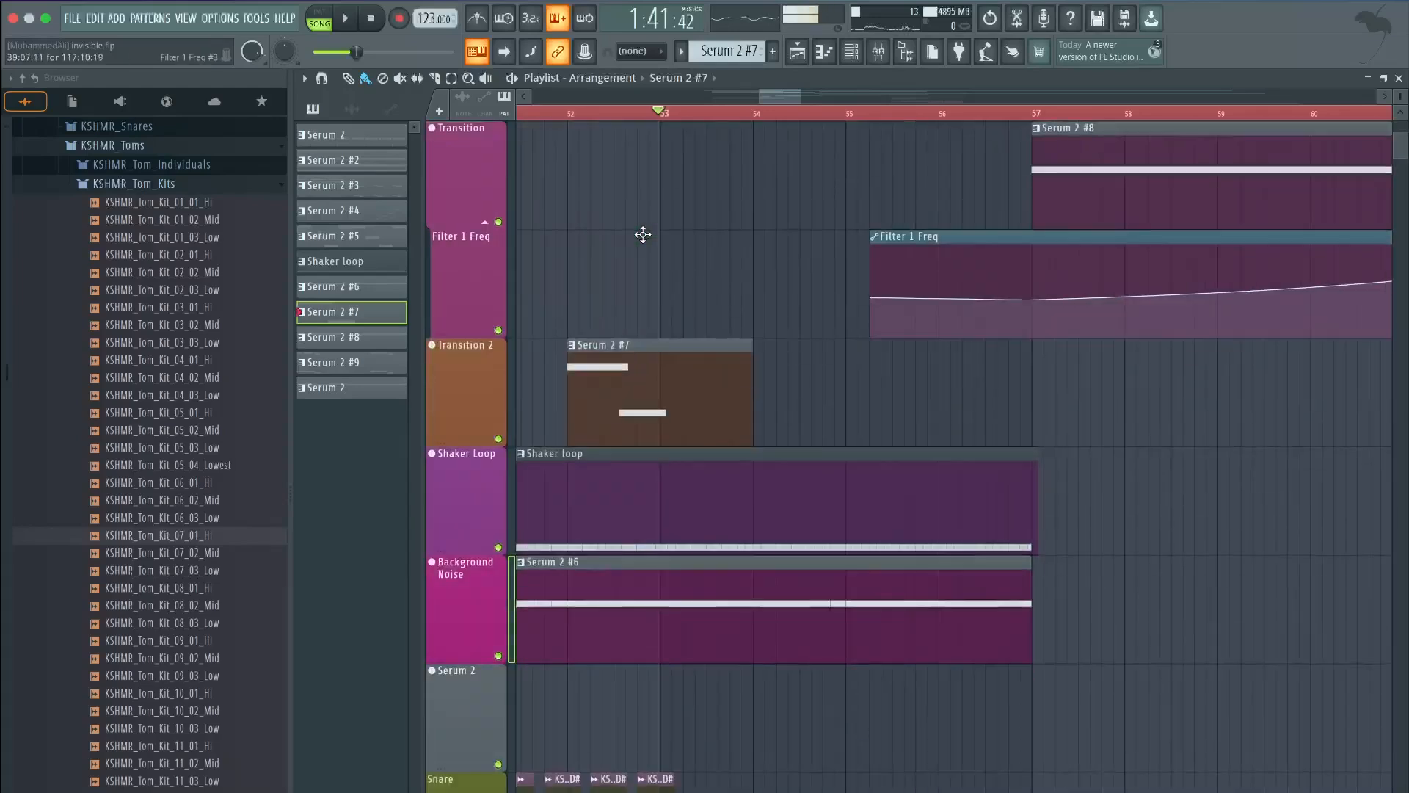
pyautogui.scroll(10, 643, 233)
pyautogui.hscroll(3, 643, 234)
pyautogui.click(705, 114)
pyautogui.press('space')
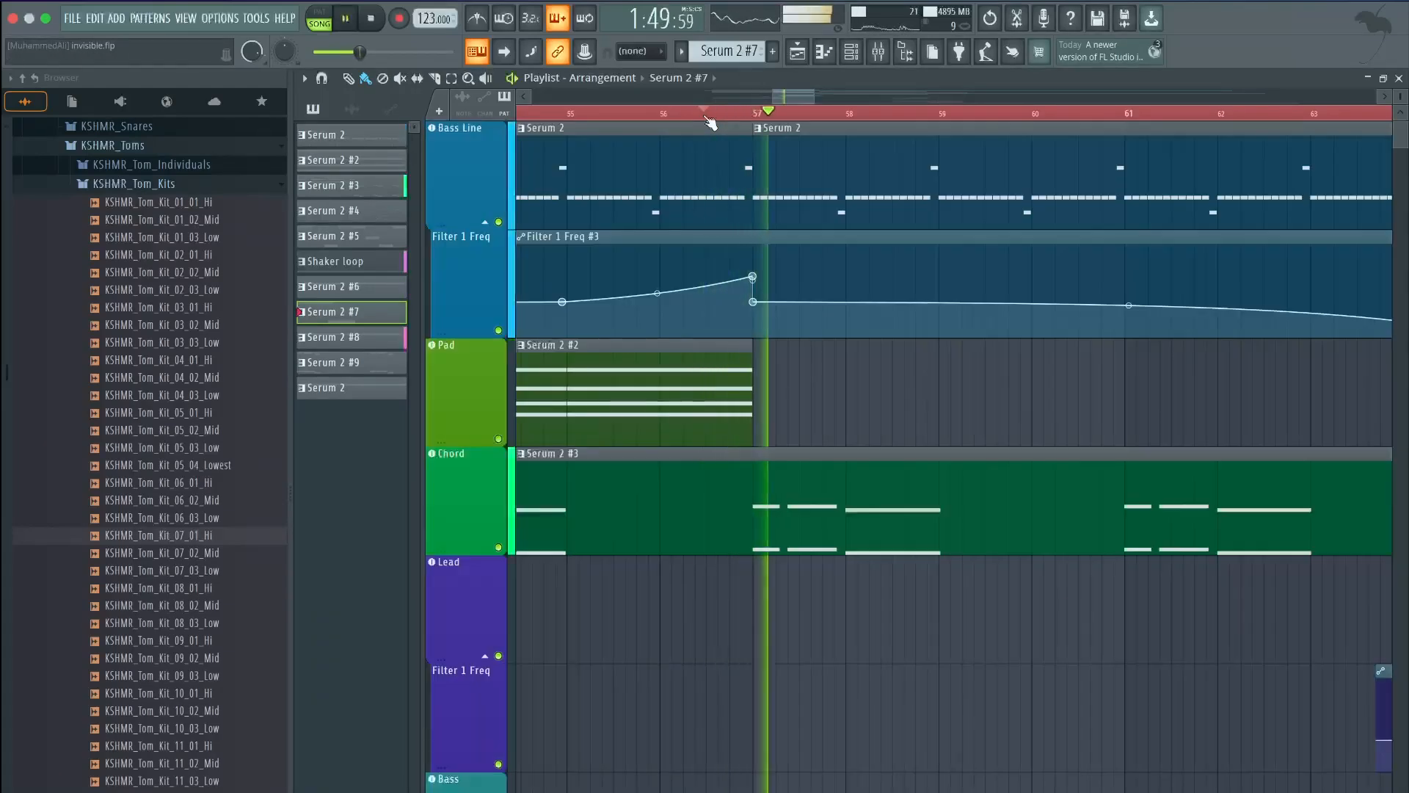
# Solo the Transition track, unmute its filter automation, and open its Serum 2 synth
pyautogui.scroll(-4, 756, 391)
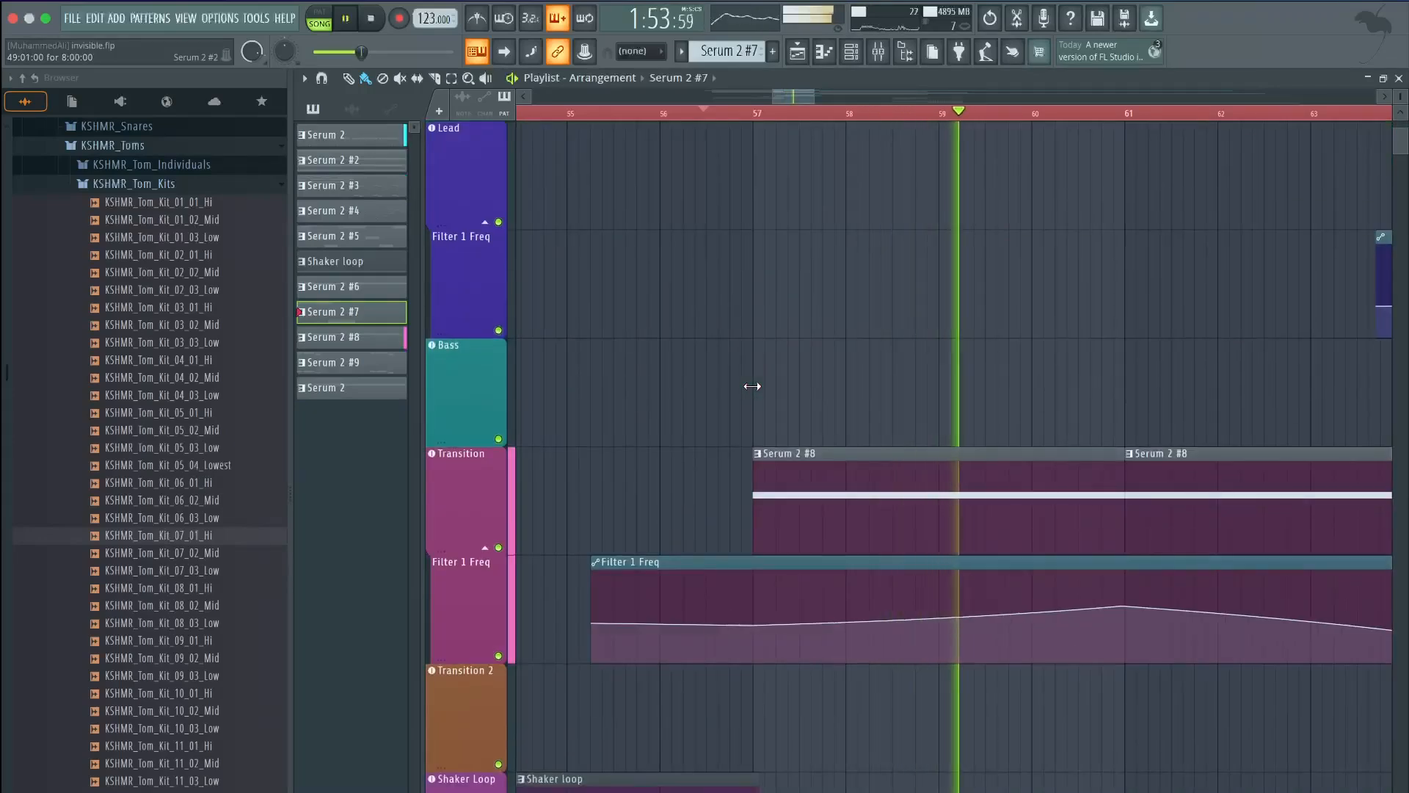
pyautogui.keyDown('ctrl'); pyautogui.click(499, 547); pyautogui.keyUp('ctrl')
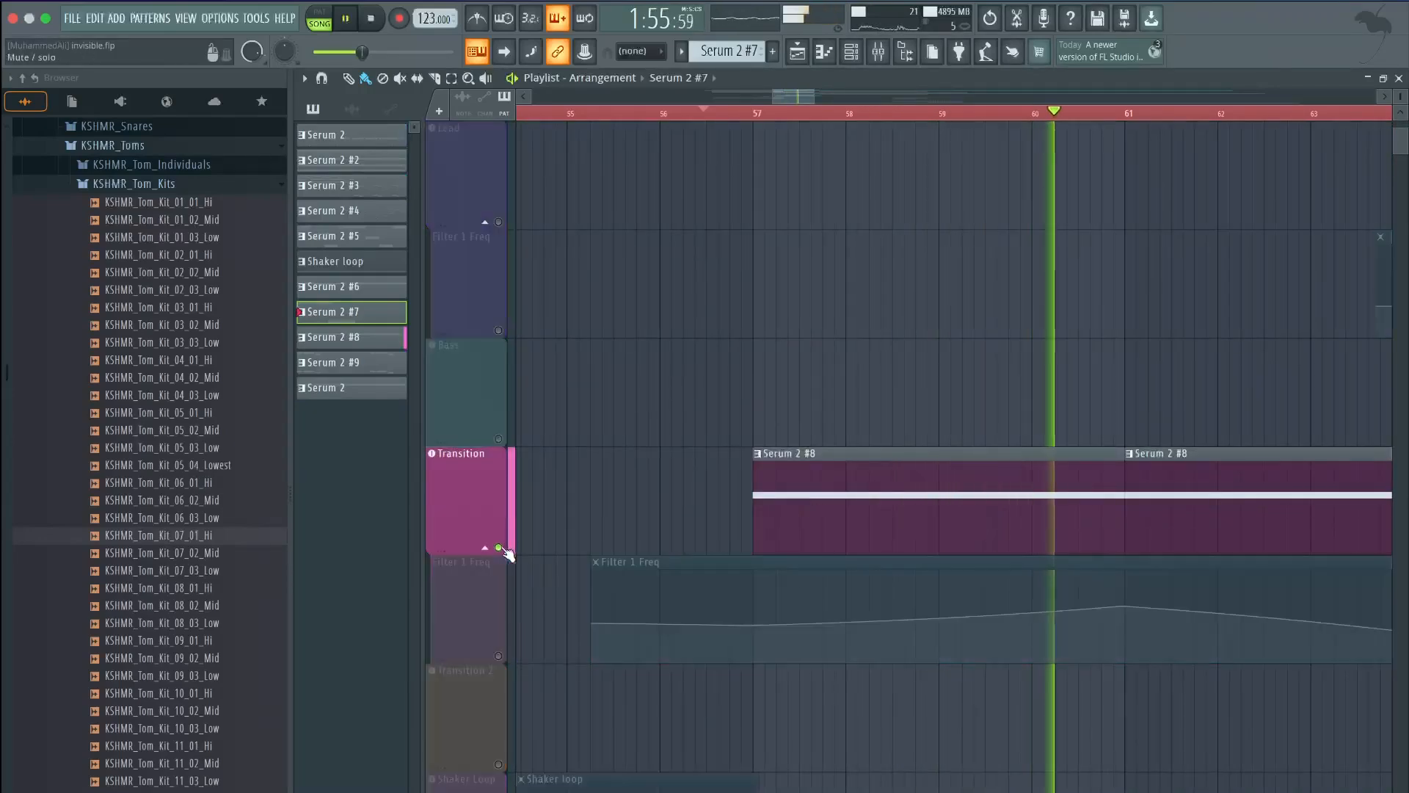
pyautogui.click(499, 656)
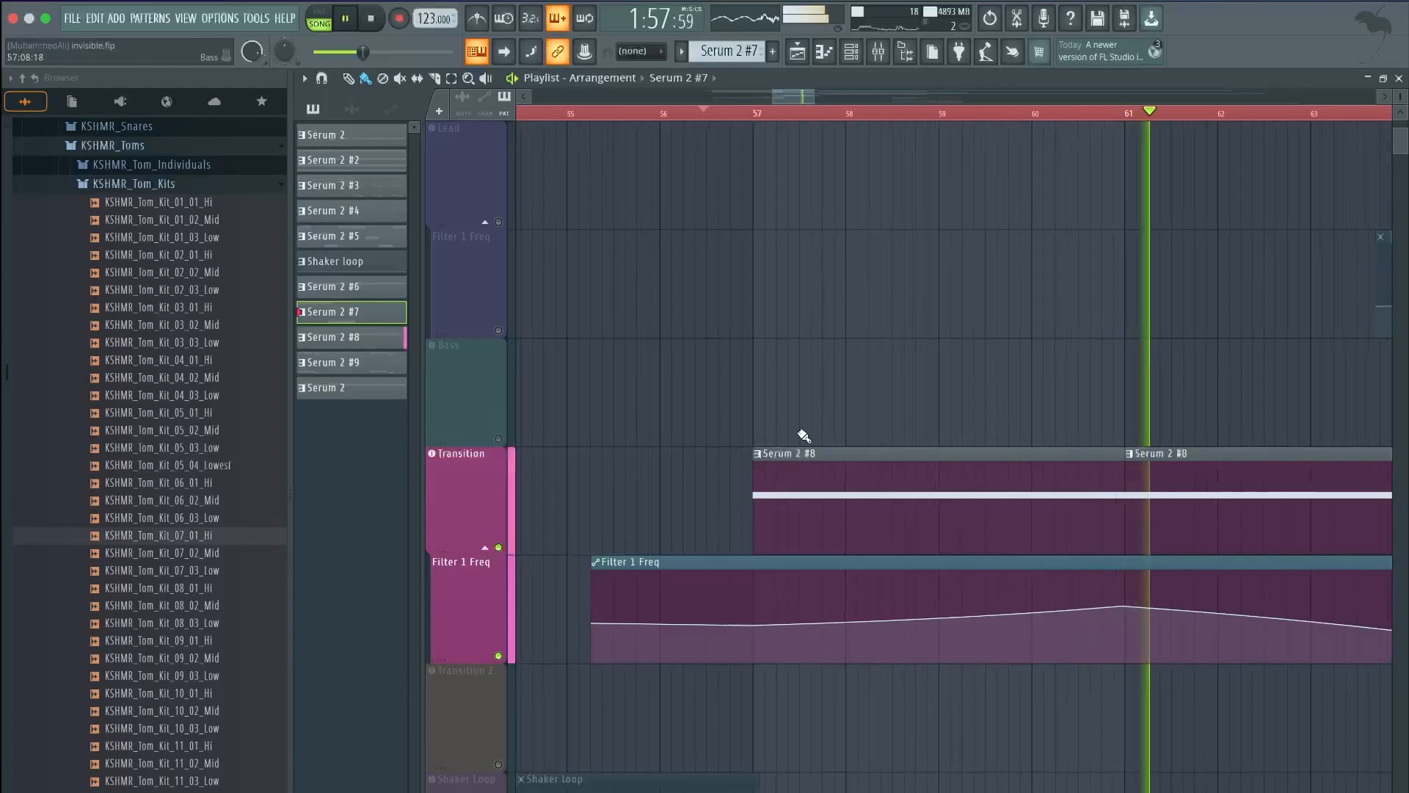
pyautogui.scroll(-2, 802, 441)
pyautogui.press('space')
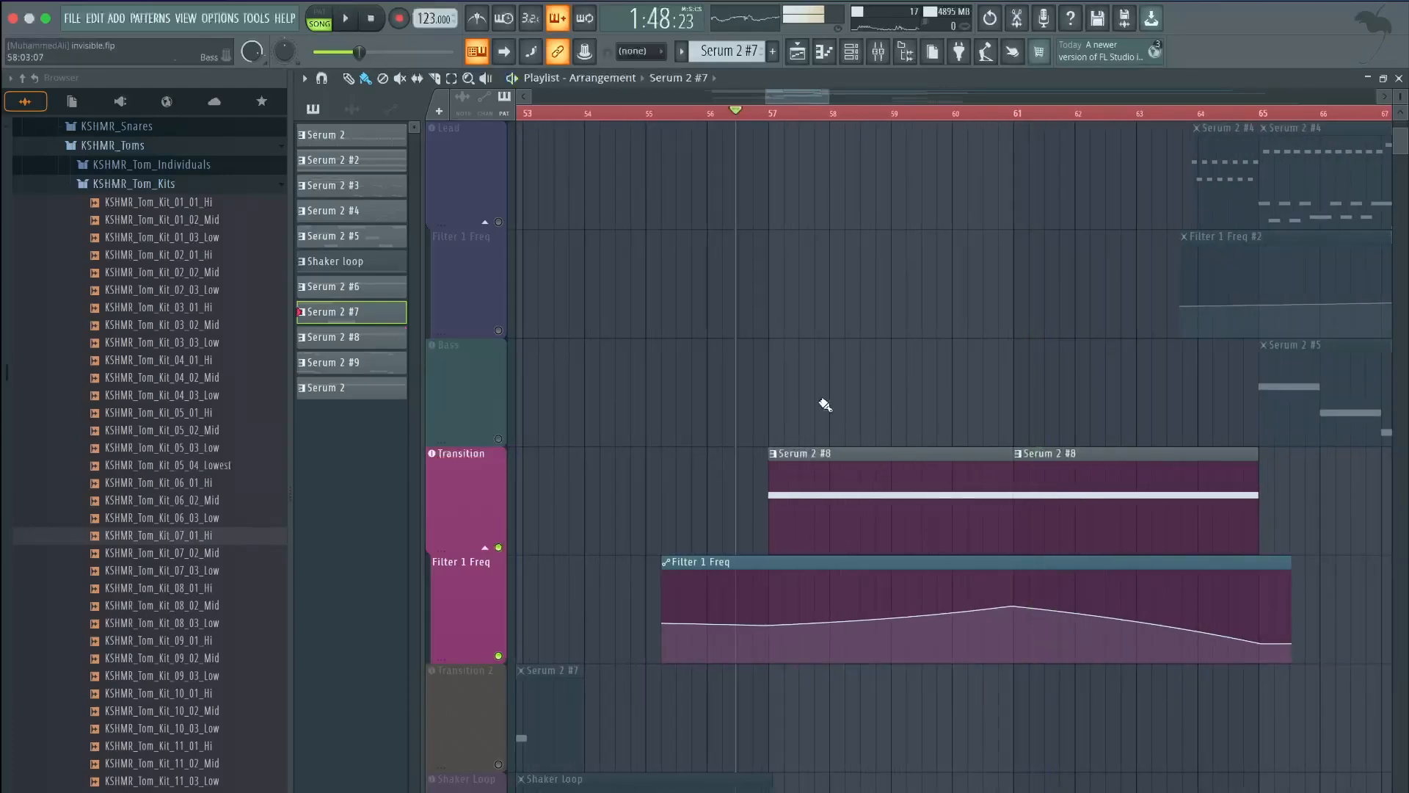
pyautogui.click(452, 505)
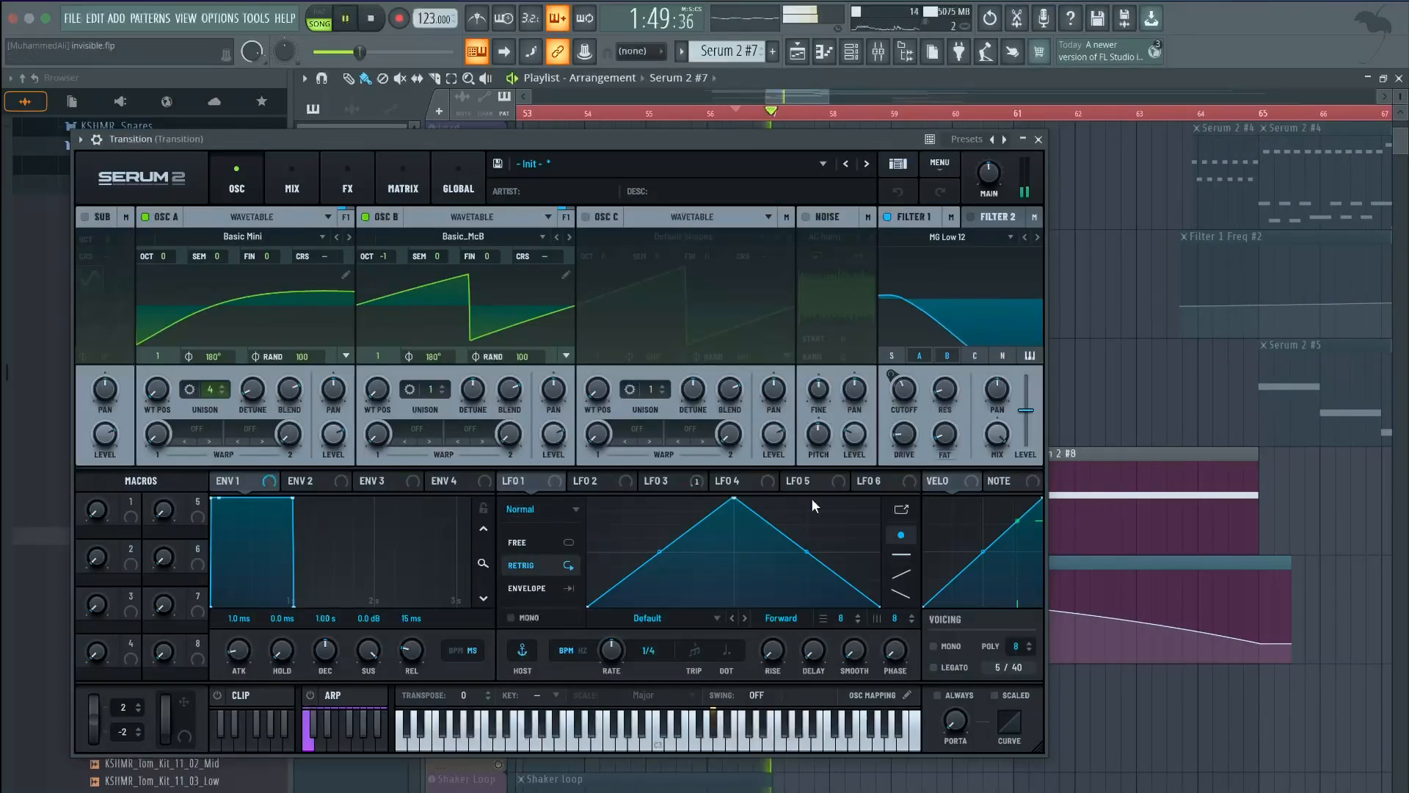
# View the Transition synth's LFO 3 curve driving Filter 1 Freq, then close Serum 2
pyautogui.click(682, 481)
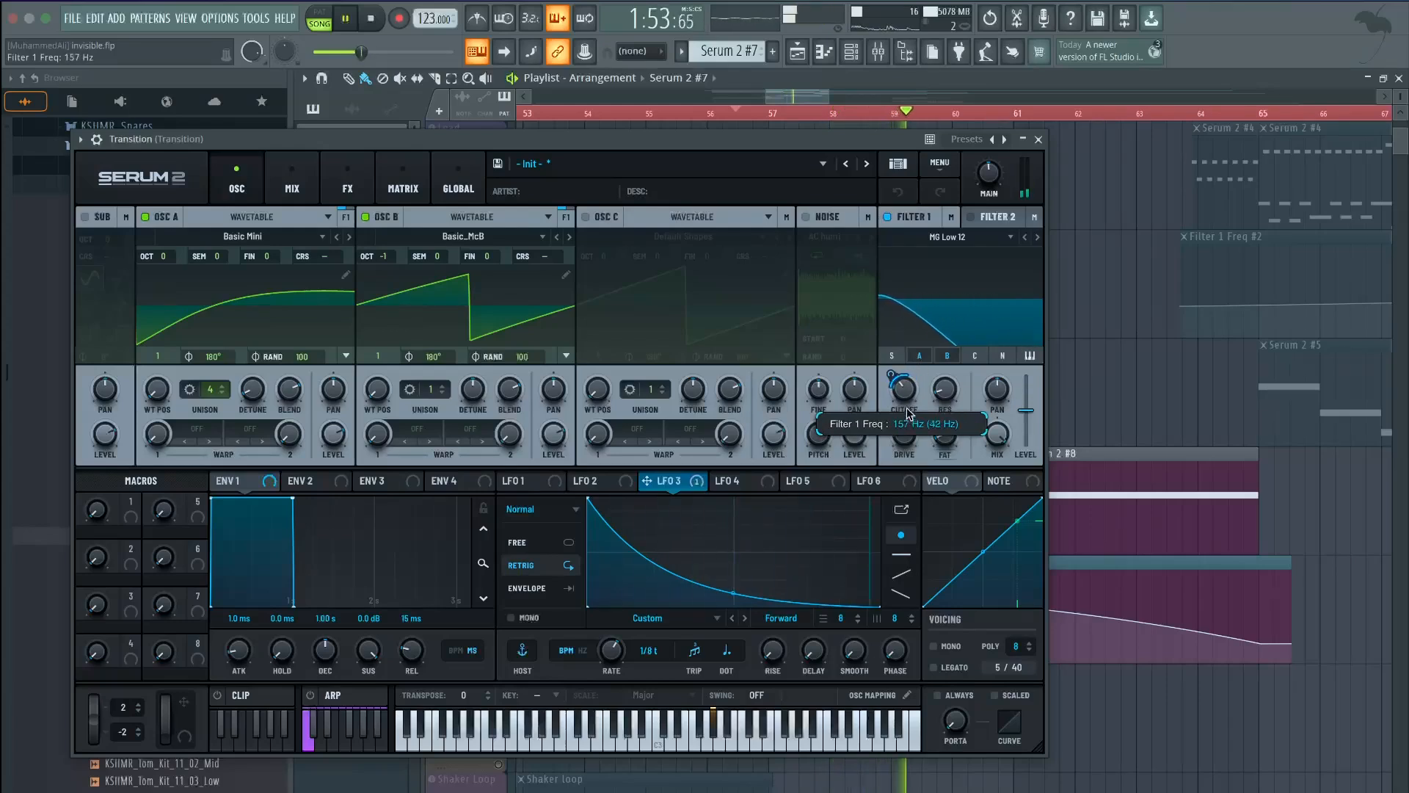
pyautogui.click(1038, 141)
pyautogui.scroll(4, 932, 213)
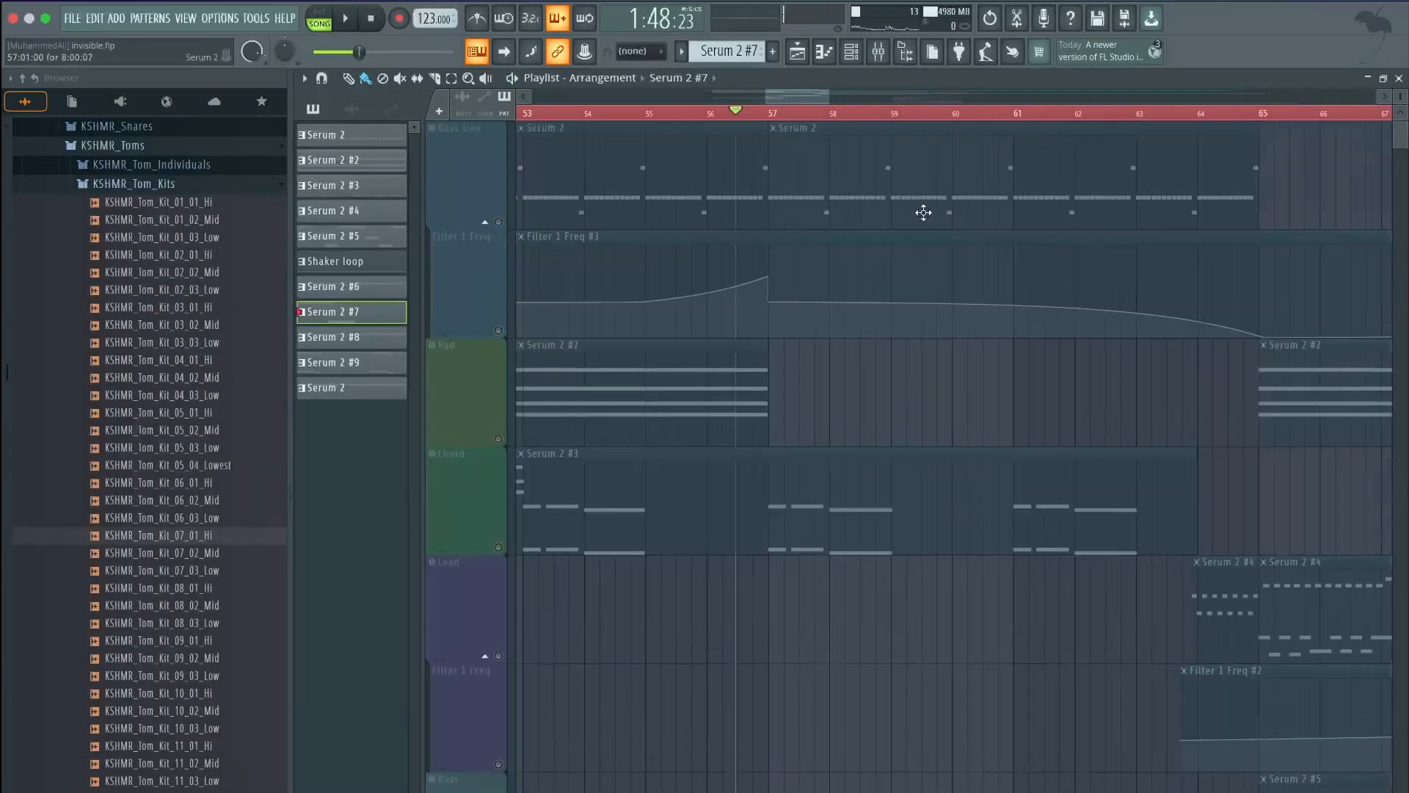
# Unmute the Bass Line and its Filter 1 Freq automation, then play from around bar 56
pyautogui.scroll(-3, 876, 213)
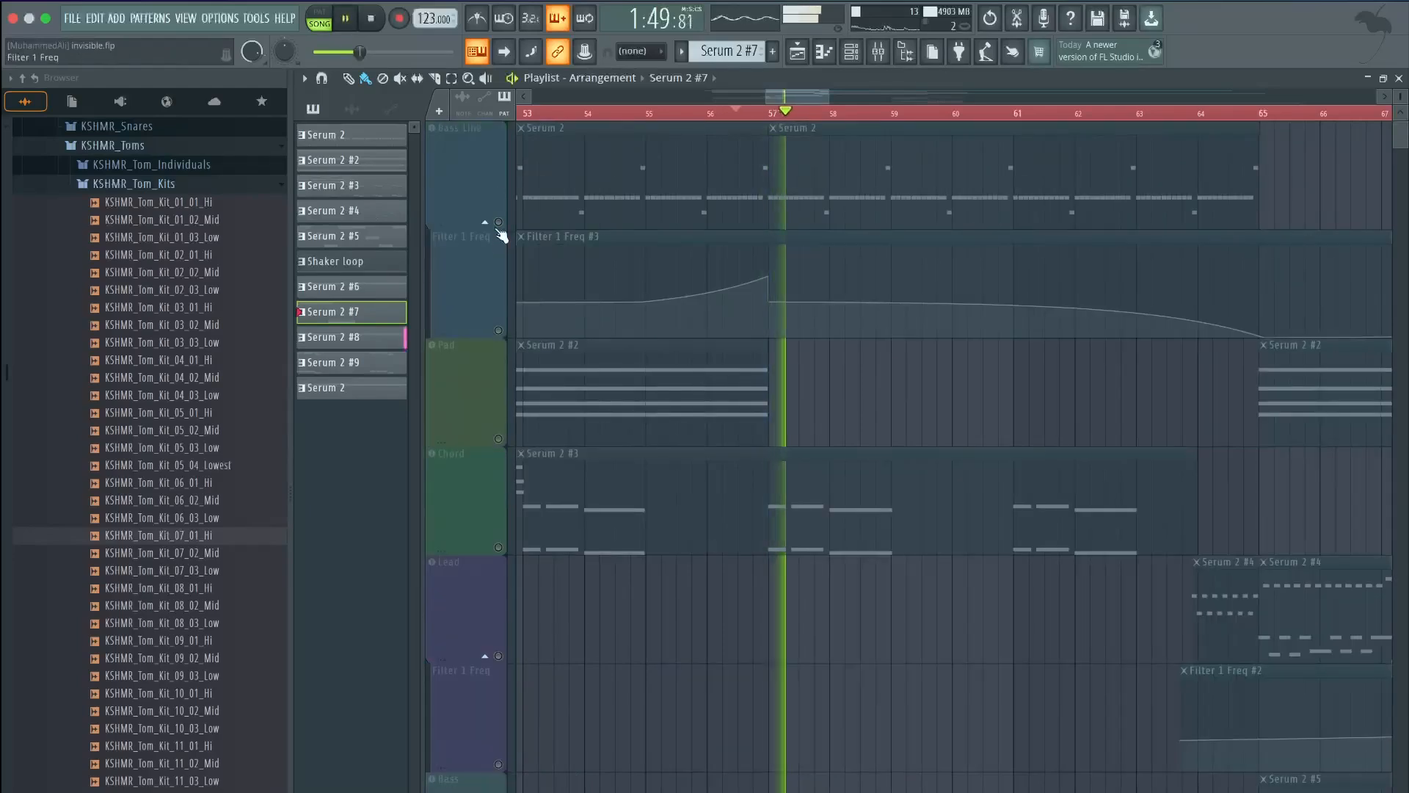
pyautogui.click(498, 222)
pyautogui.click(499, 330)
pyautogui.press('space')
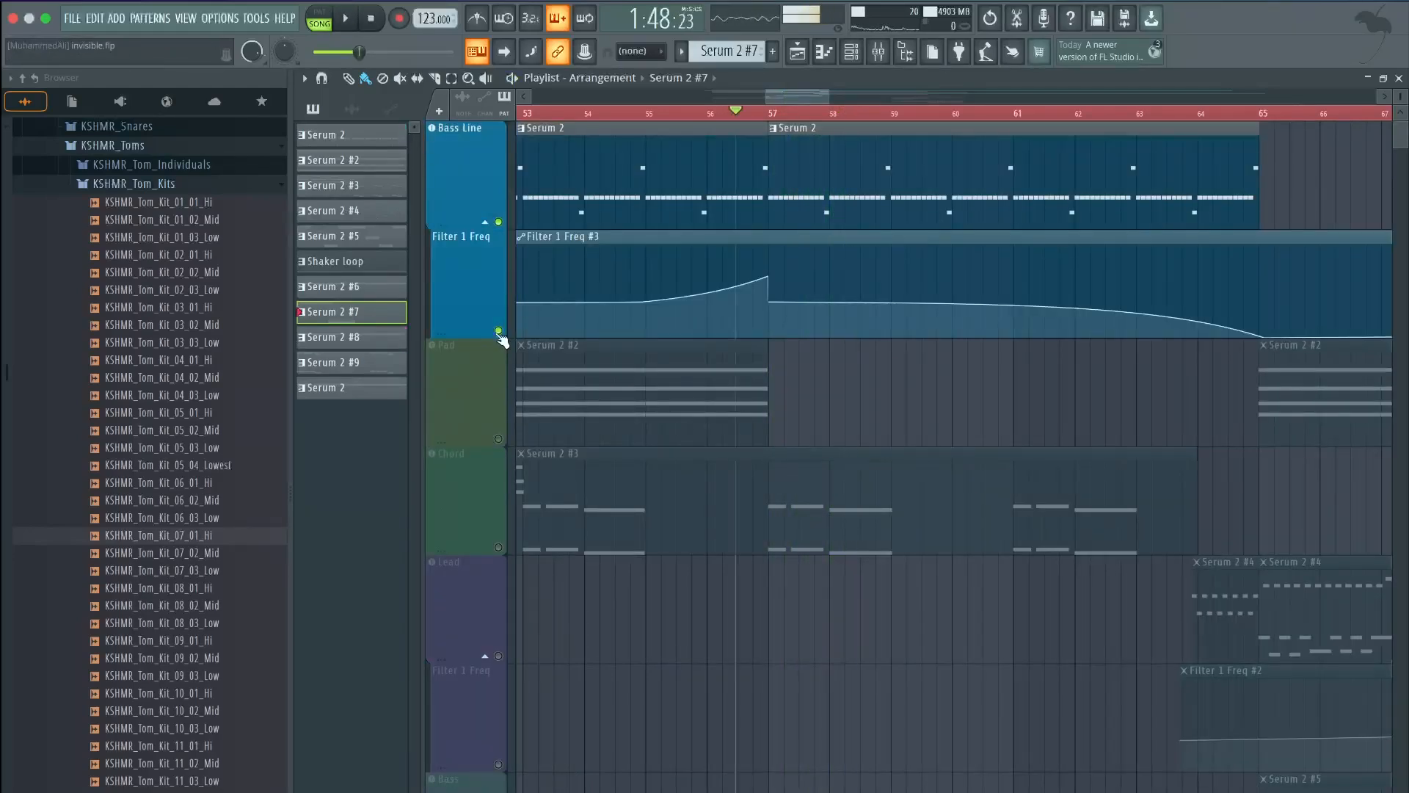
pyautogui.press('space')
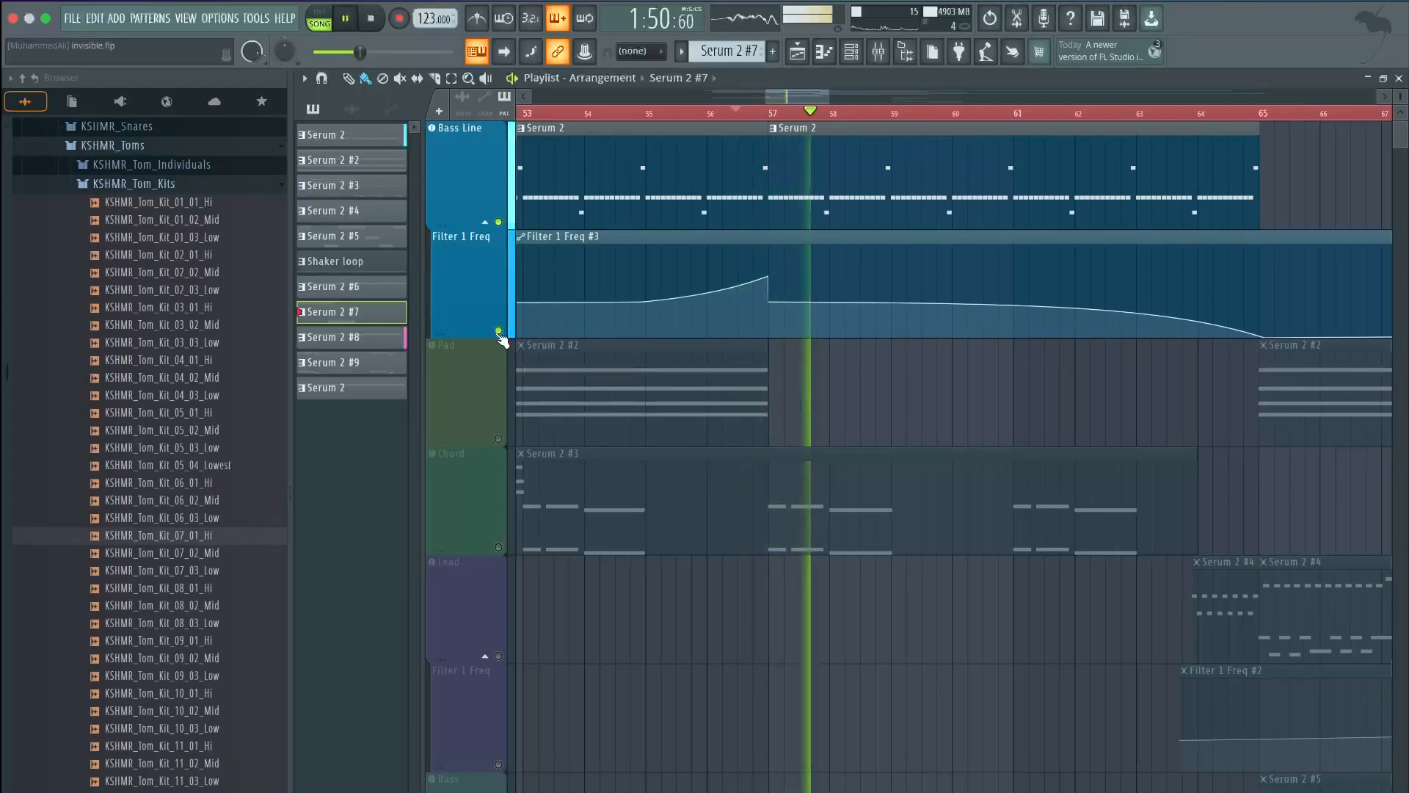
# Audition the transition section around bar 57, stopping and restarting playback
pyautogui.scroll(-3, 793, 466)
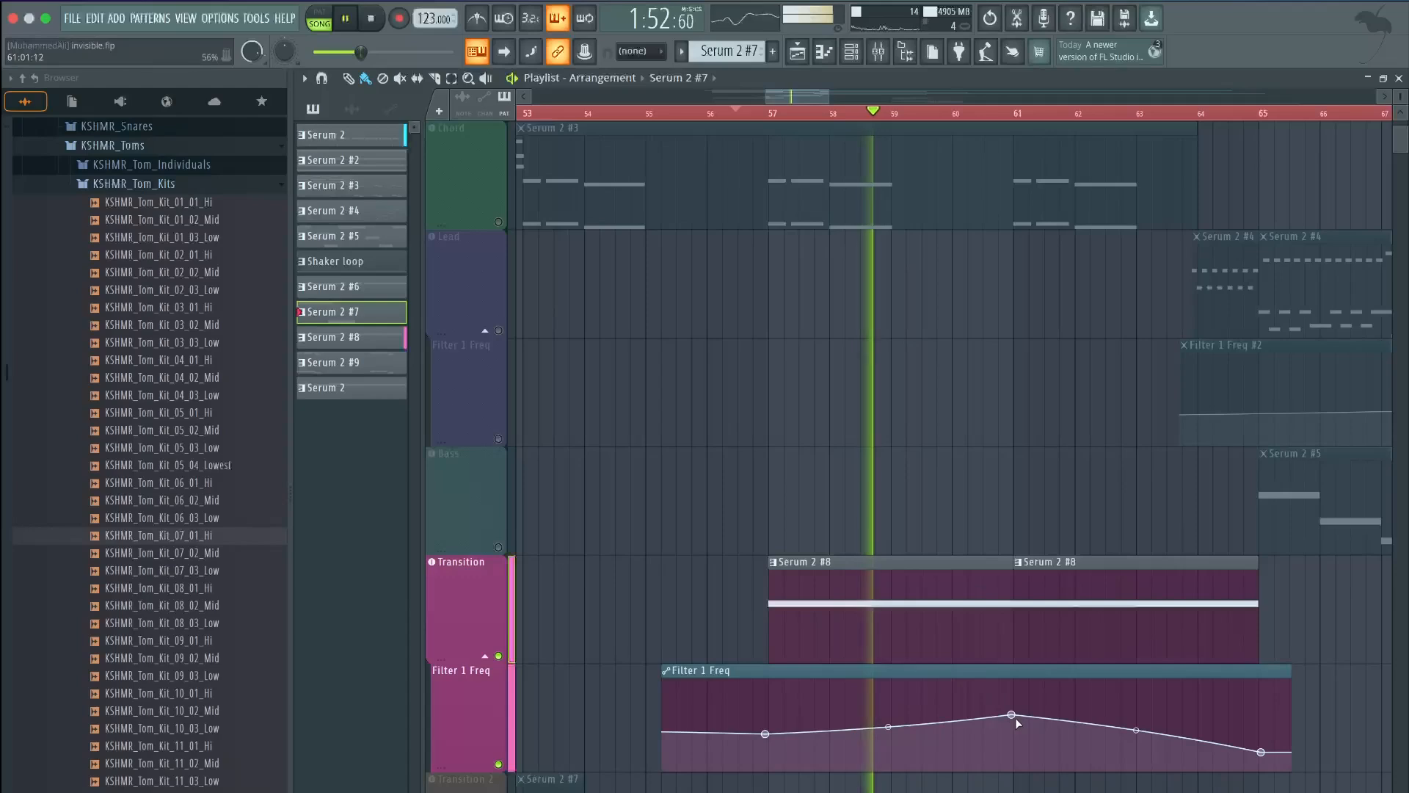
pyautogui.scroll(3, 1015, 704)
pyautogui.press('space')
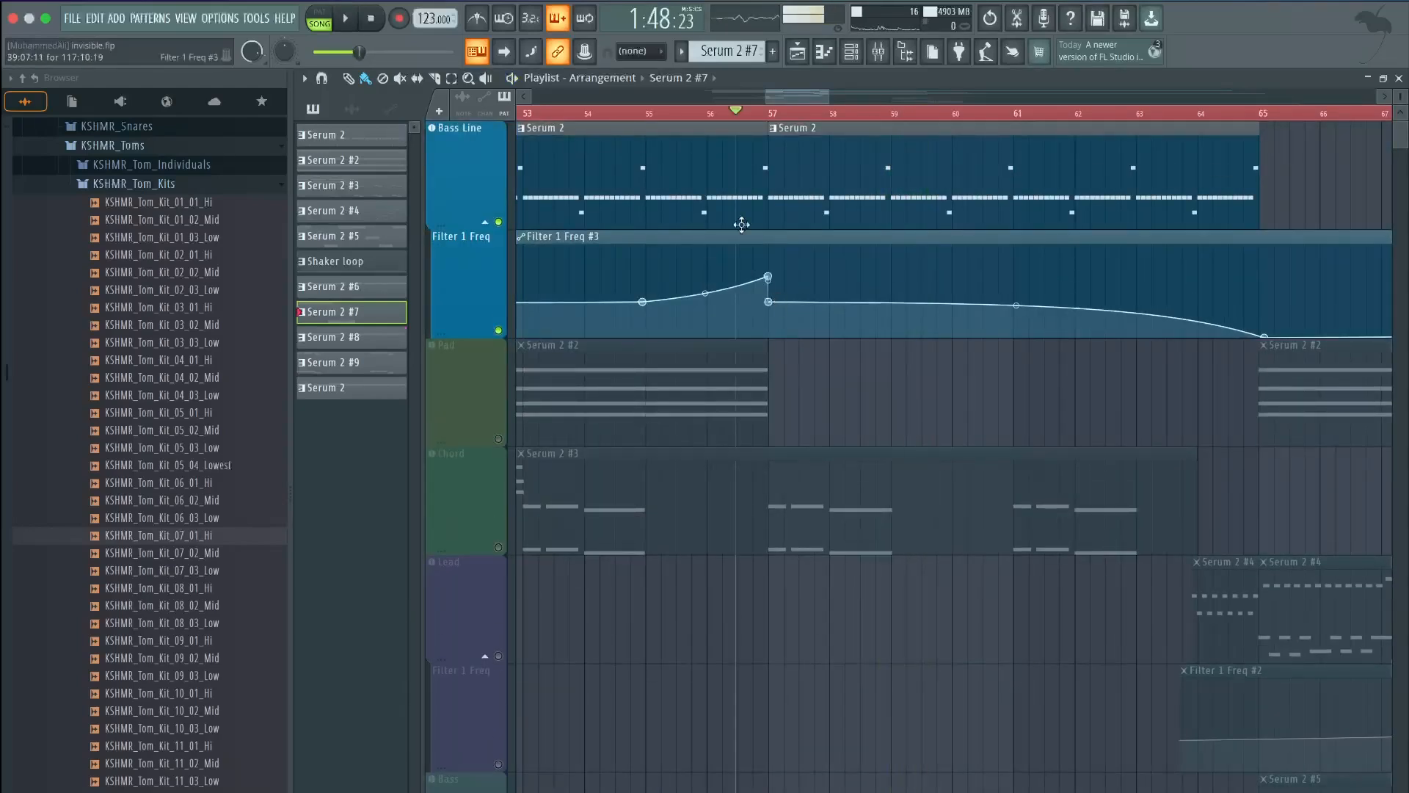
pyautogui.scroll(-3, 975, 670)
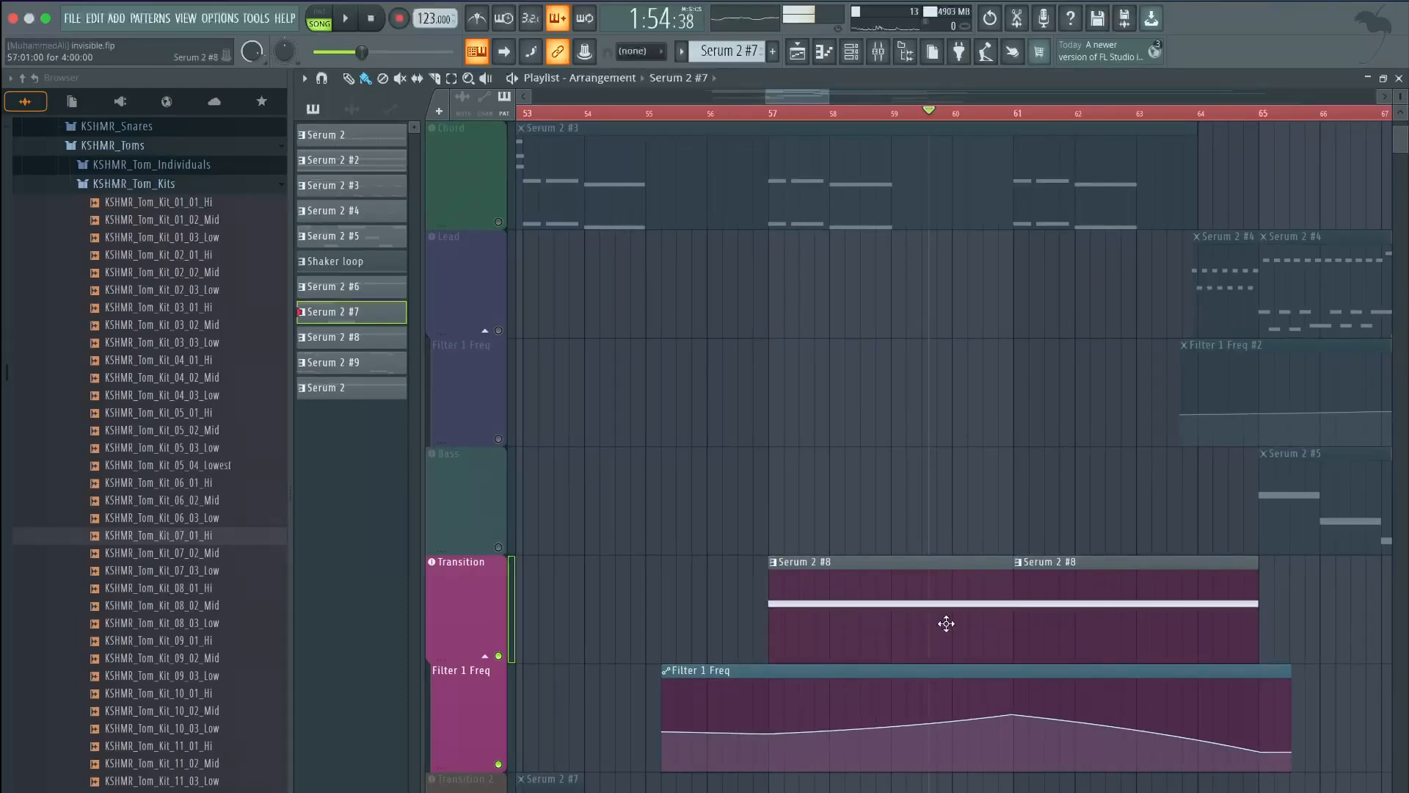
pyautogui.press('space')
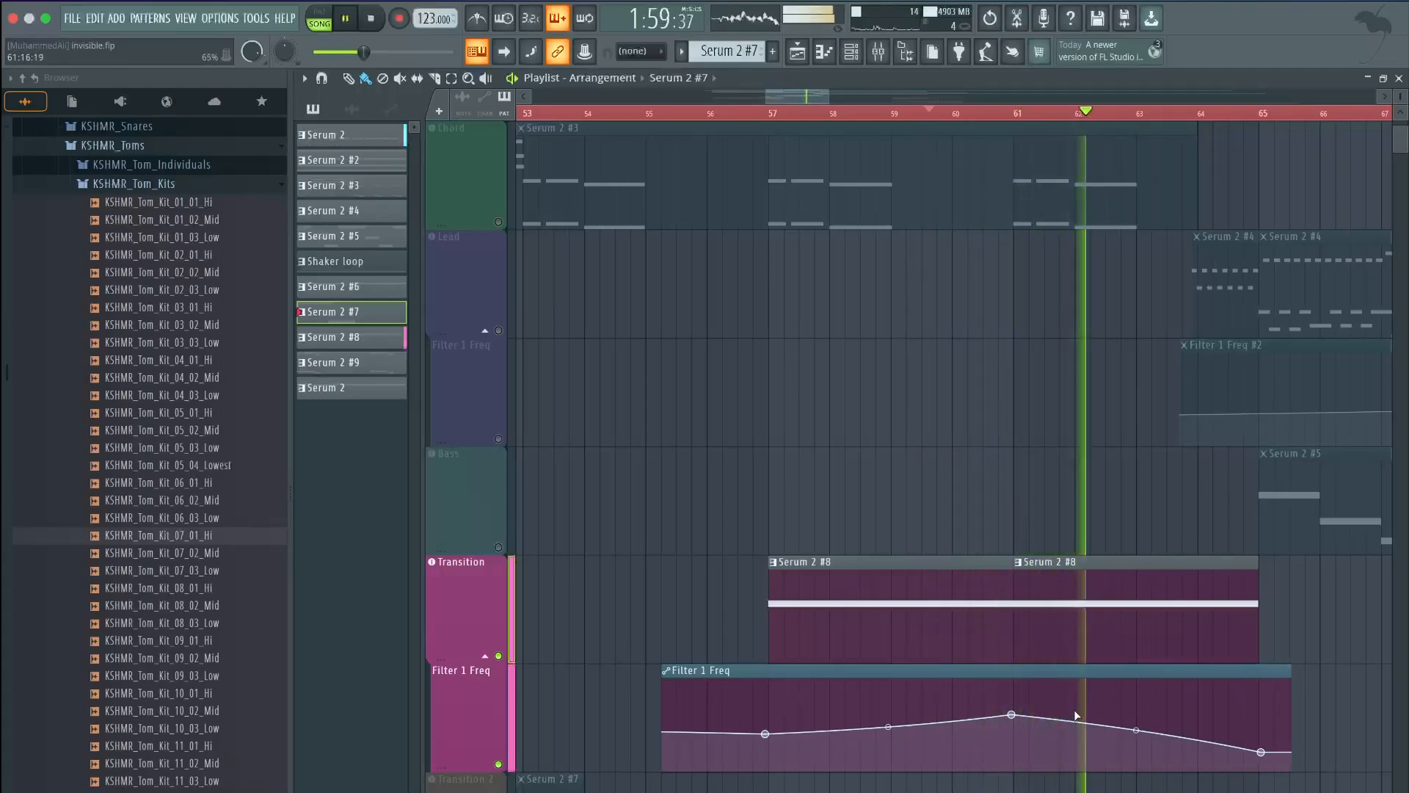
pyautogui.press('space')
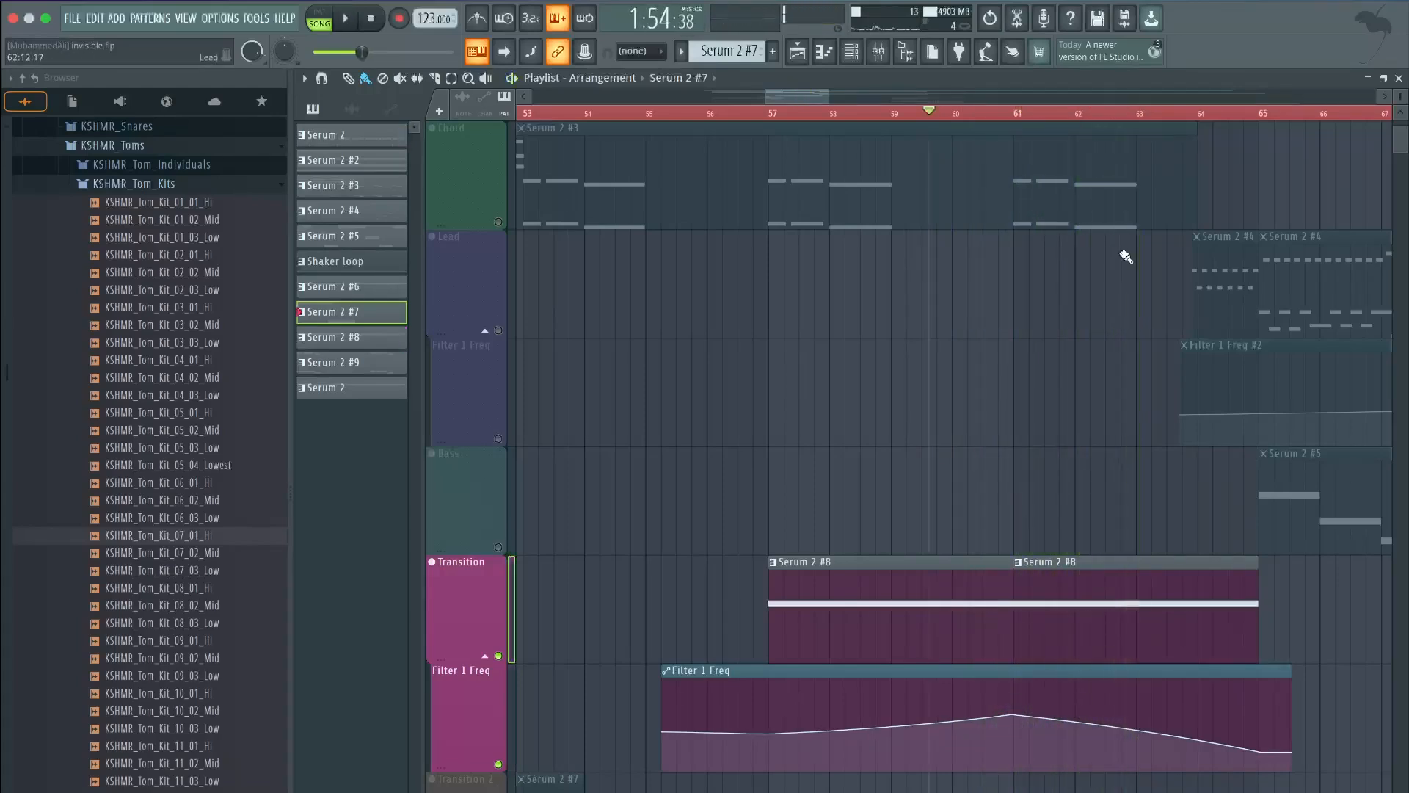
pyautogui.moveTo(789, 94); pyautogui.dragTo(823, 94)
pyautogui.scroll(1, 675, 91)
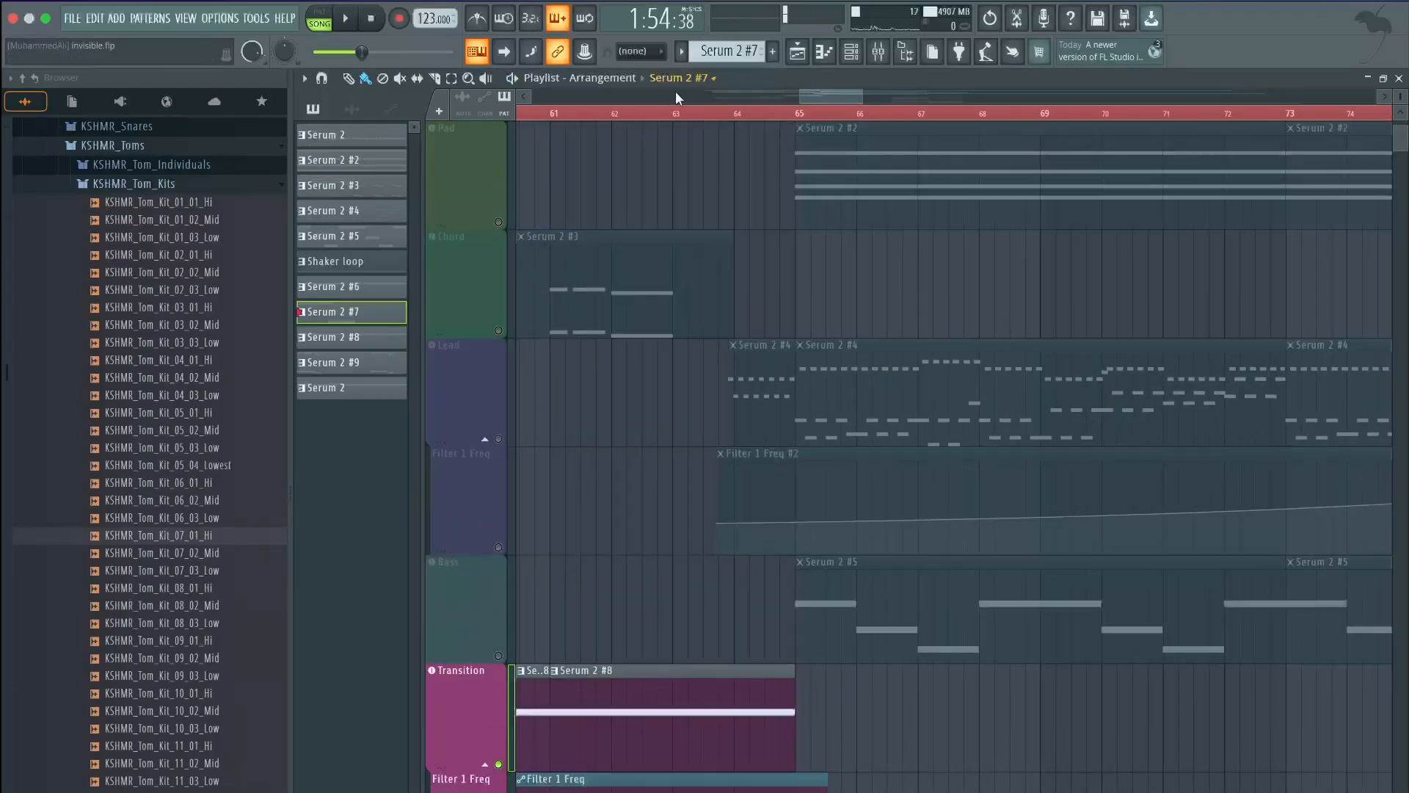
# Play the arrangement from around bar 63 and follow it through the following bars
pyautogui.scroll(2, 683, 168)
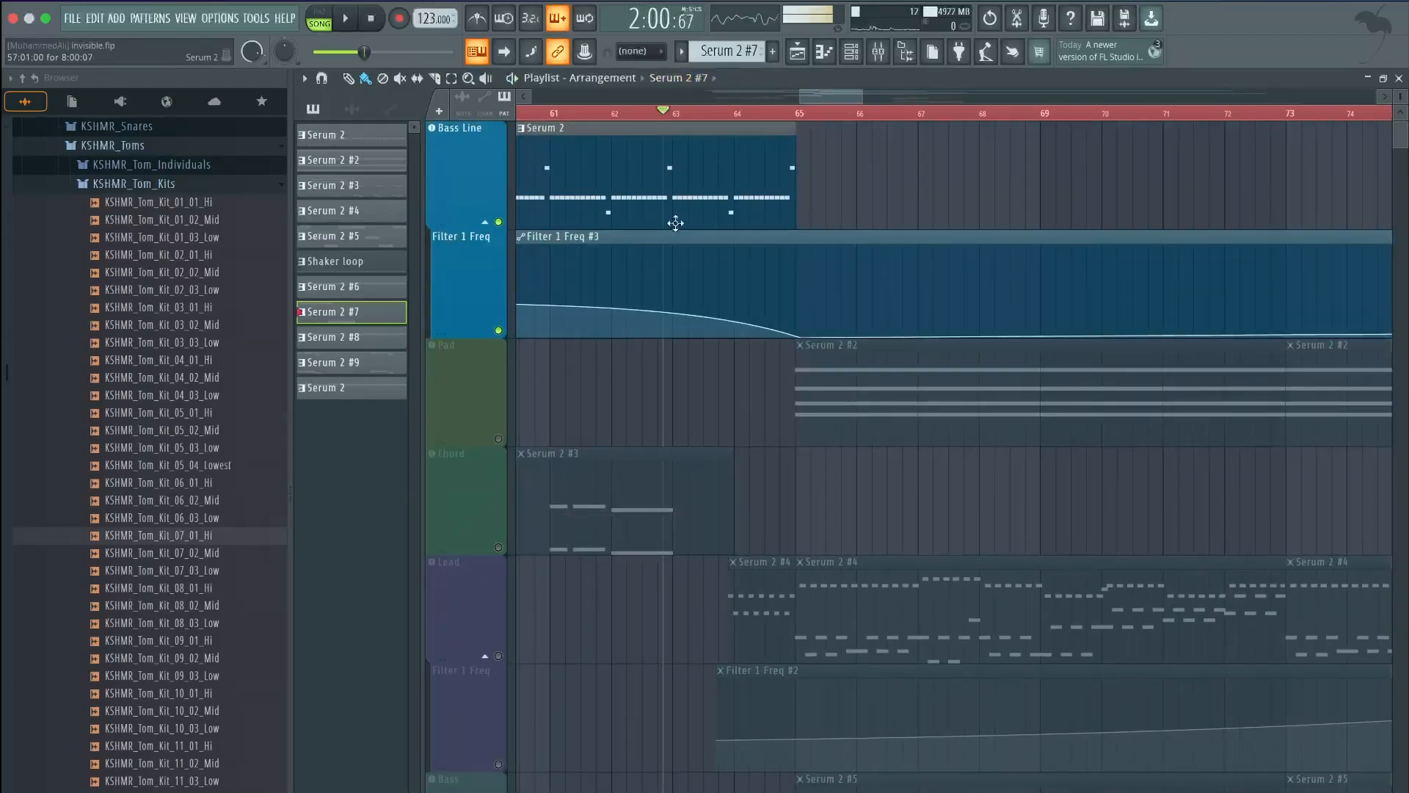
pyautogui.scroll(-13, 499, 660)
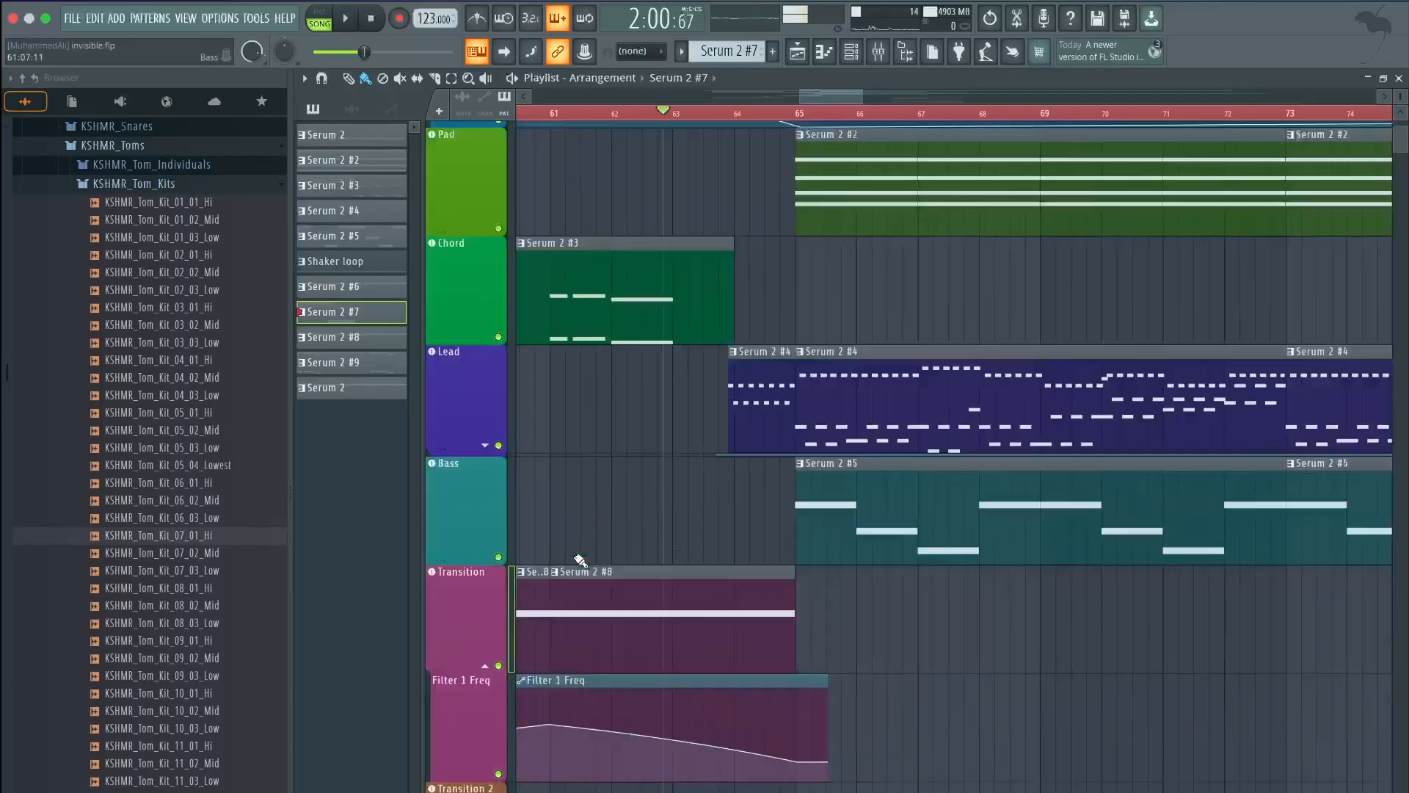
pyautogui.scroll(10, 630, 386)
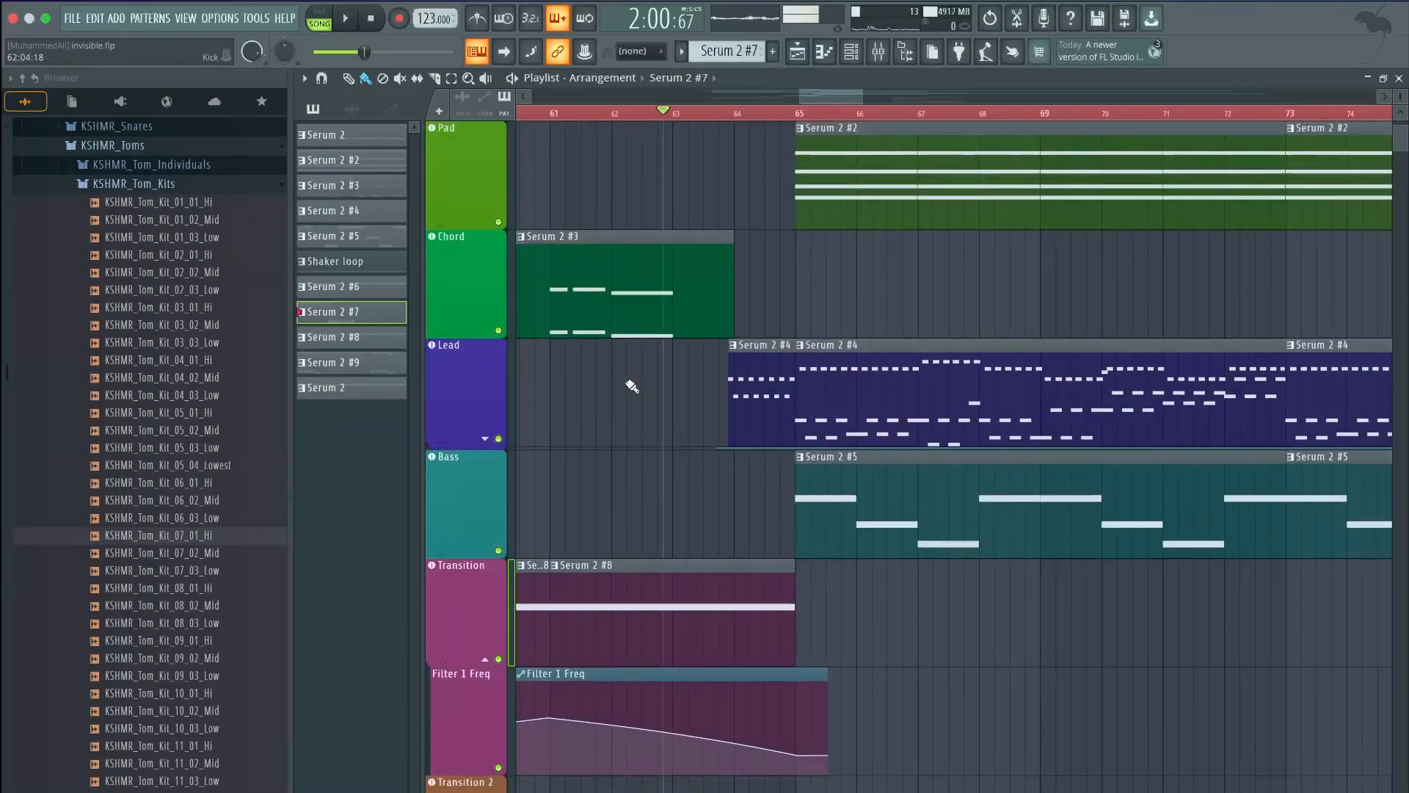
pyautogui.press('space')
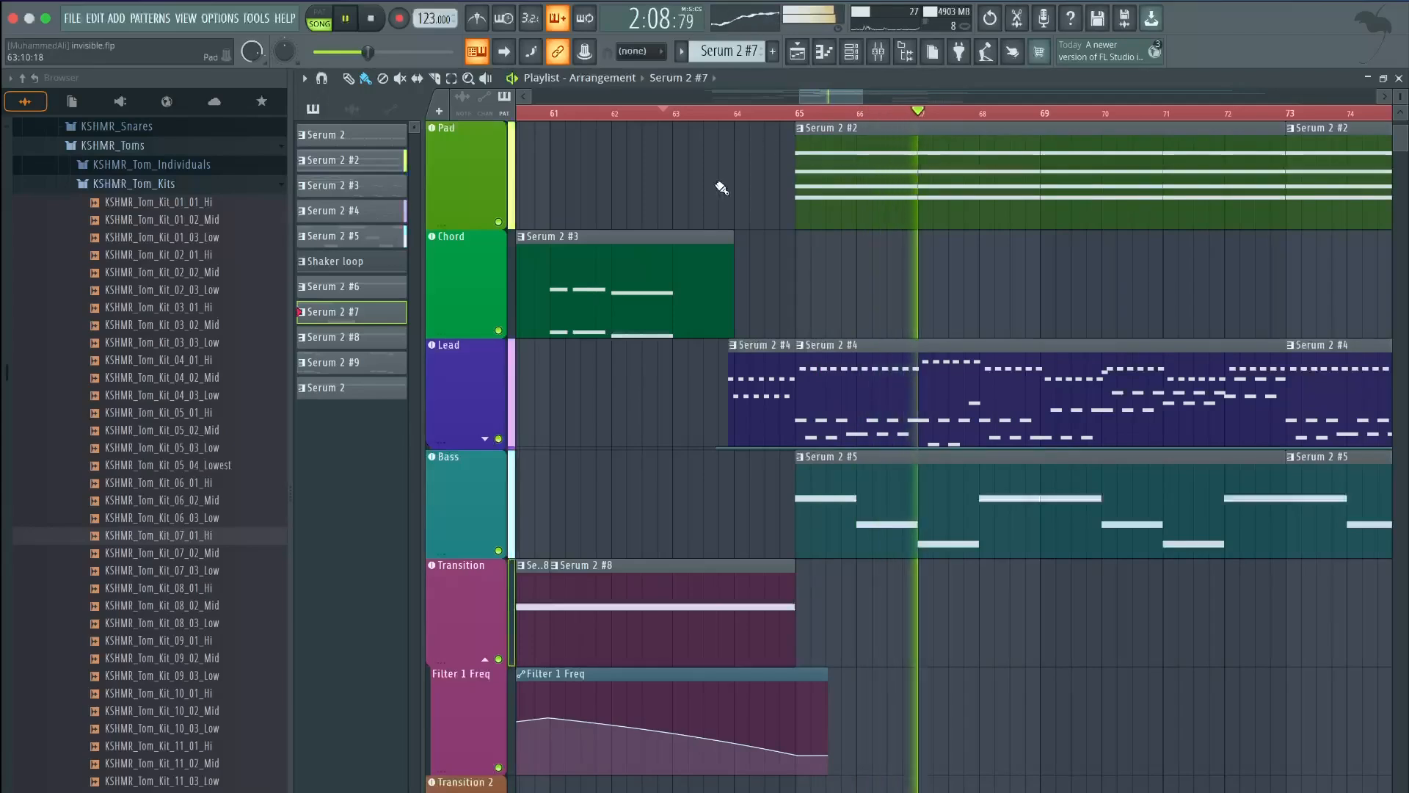
pyautogui.moveTo(827, 102); pyautogui.dragTo(842, 104)
pyautogui.scroll(3, 801, 236)
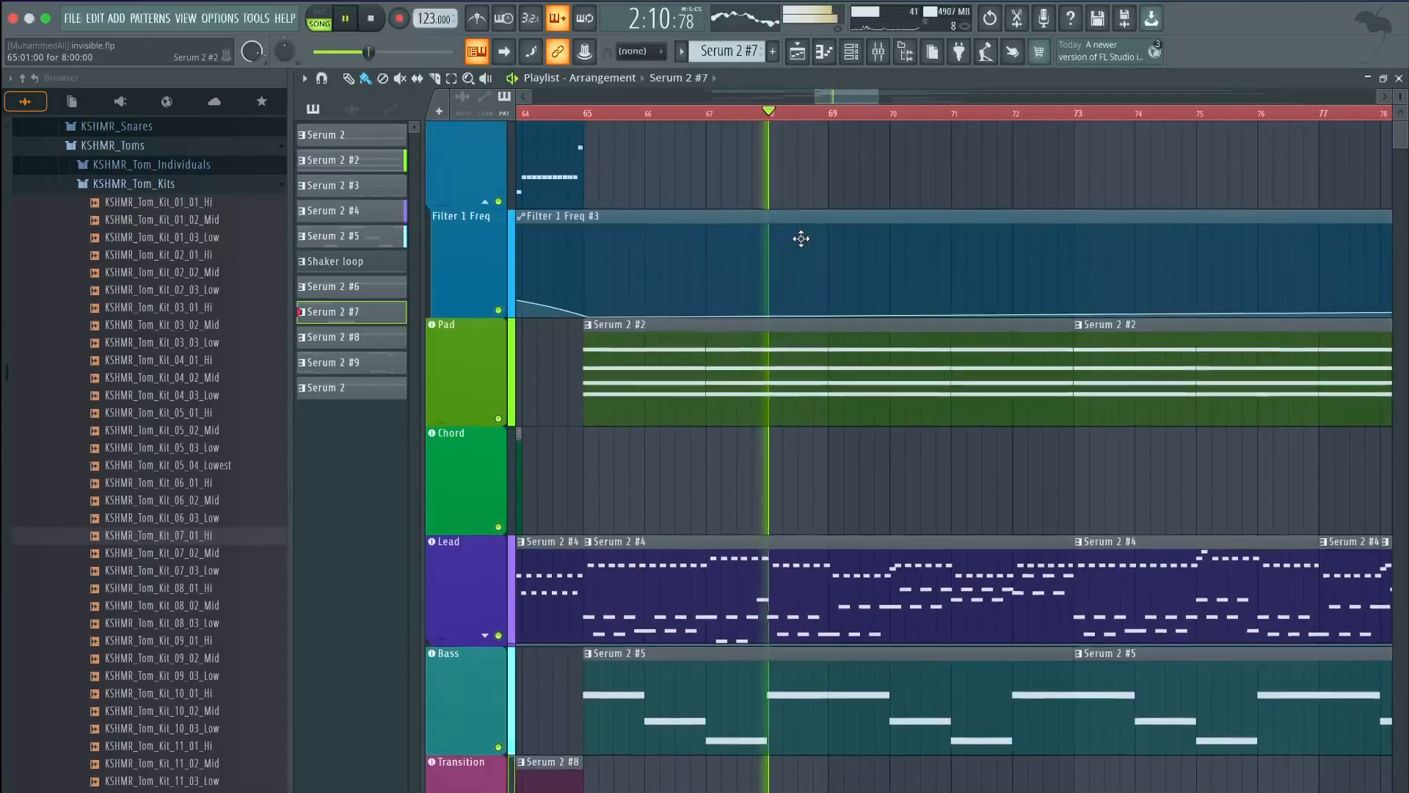
pyautogui.scroll(-5, 798, 239)
pyautogui.scroll(-1, 799, 239)
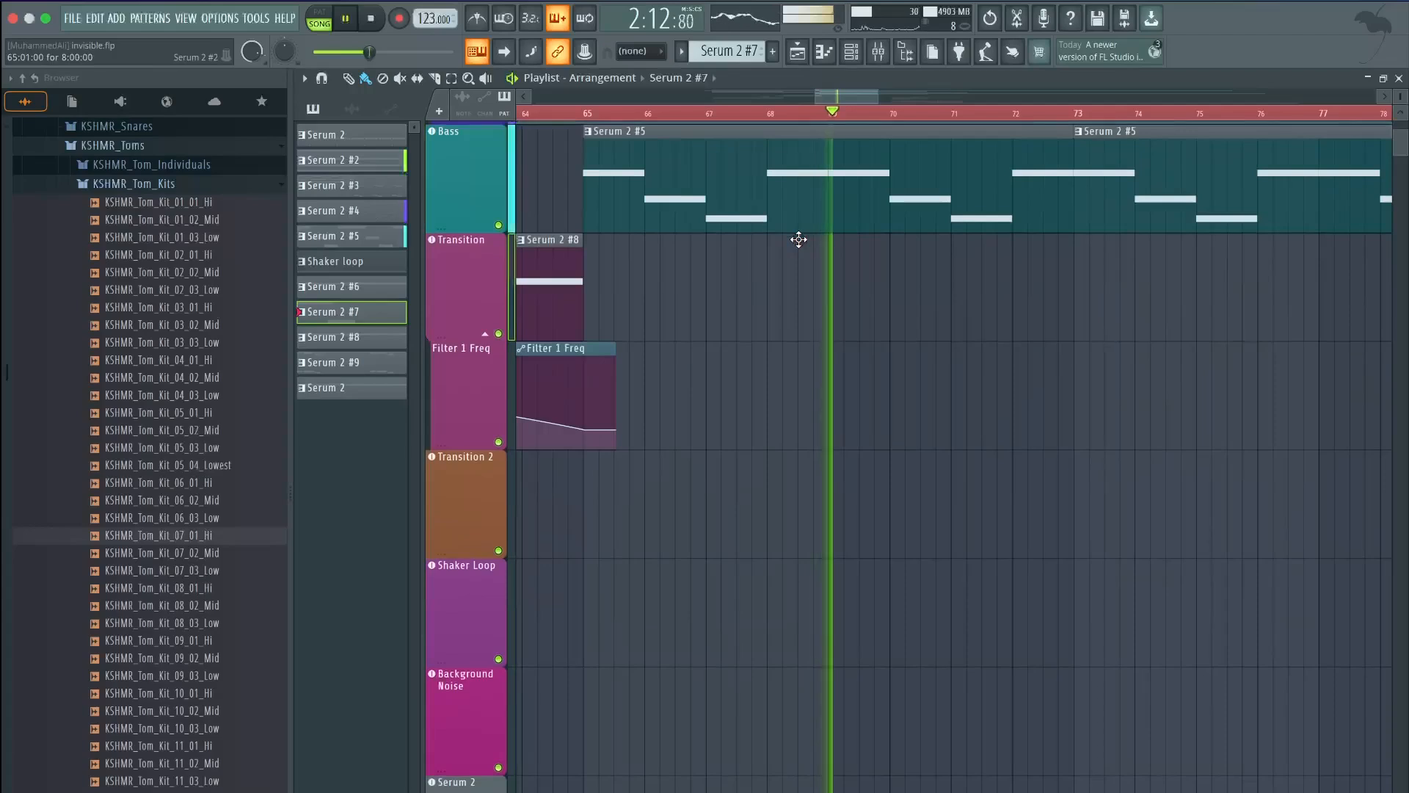
pyautogui.scroll(5, 798, 239)
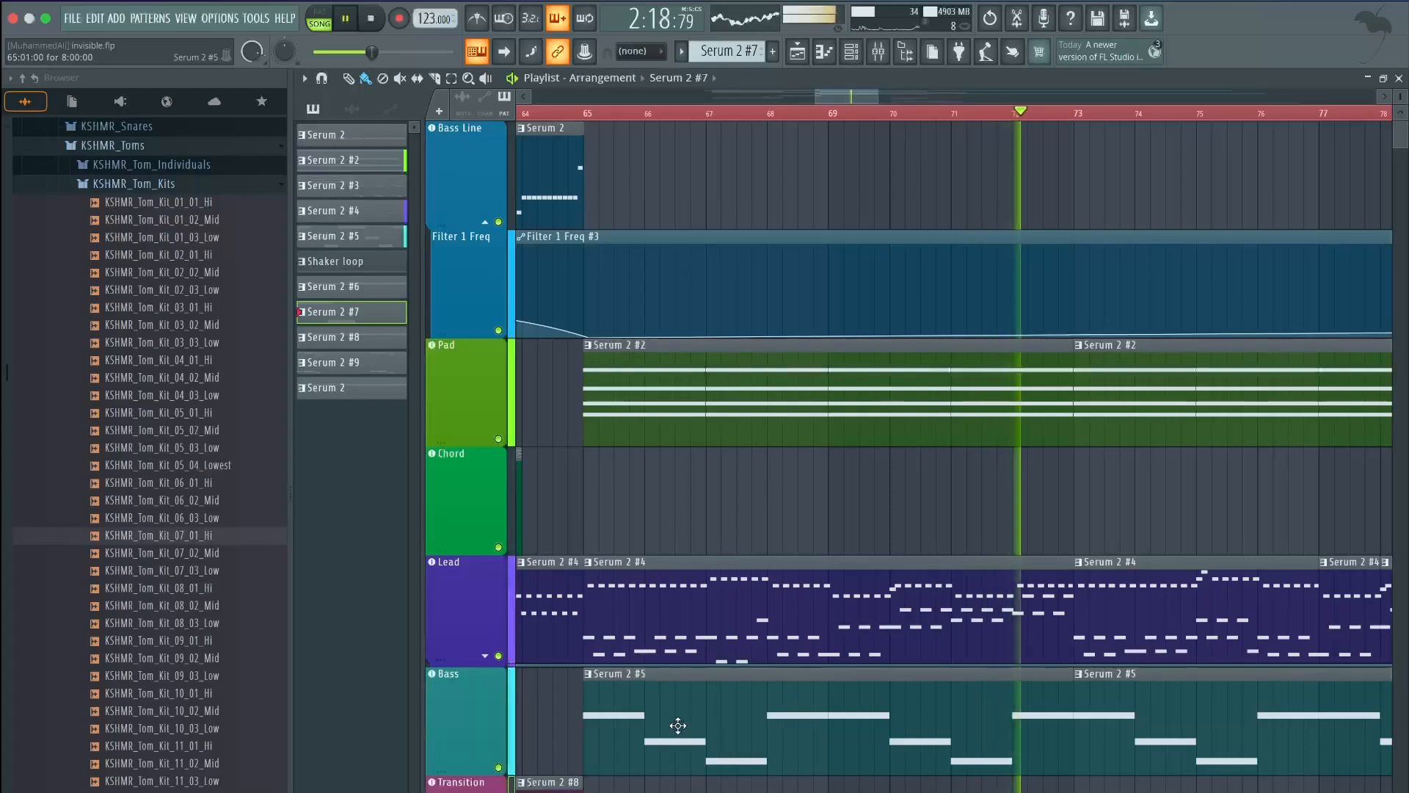
pyautogui.moveTo(851, 98); pyautogui.dragTo(877, 99)
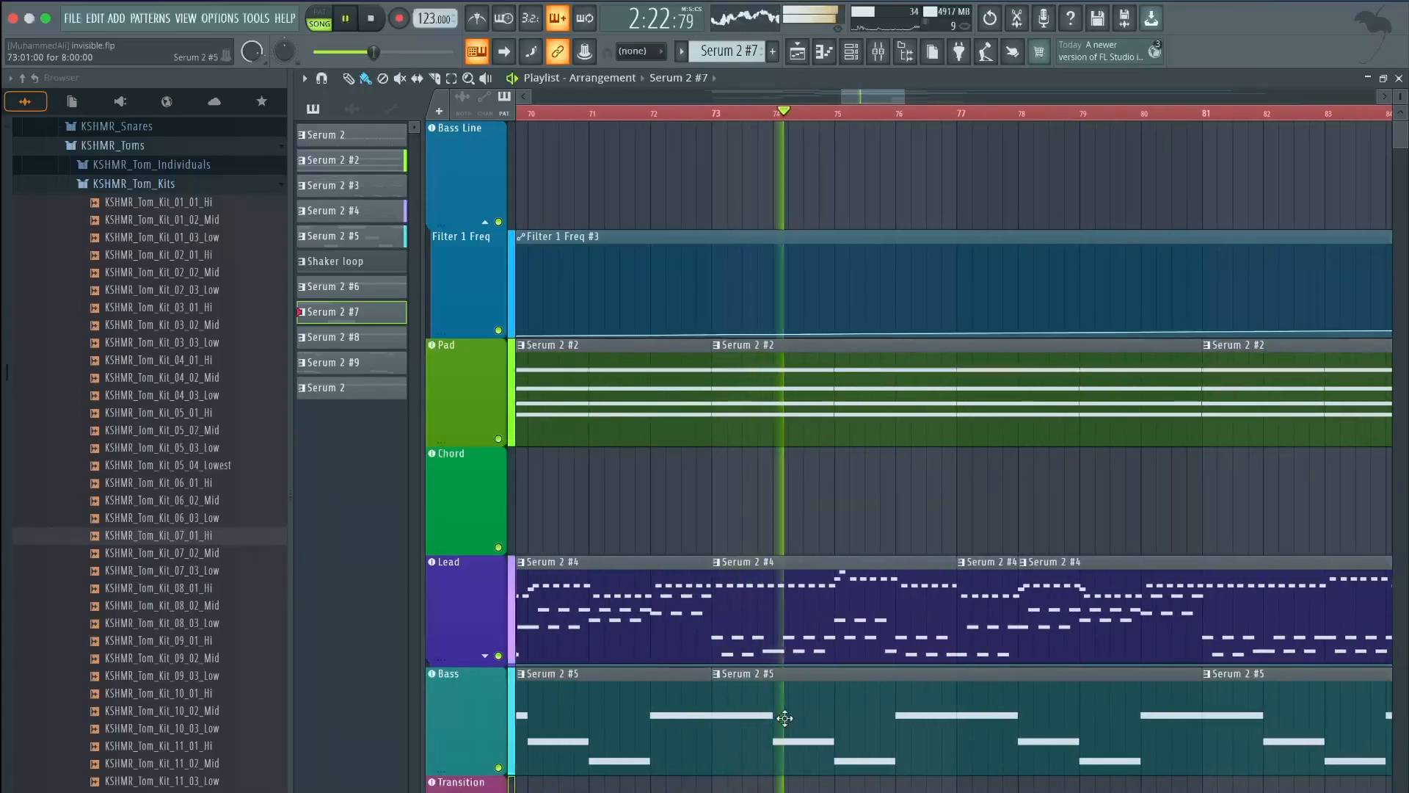
pyautogui.moveTo(874, 89); pyautogui.dragTo(883, 92)
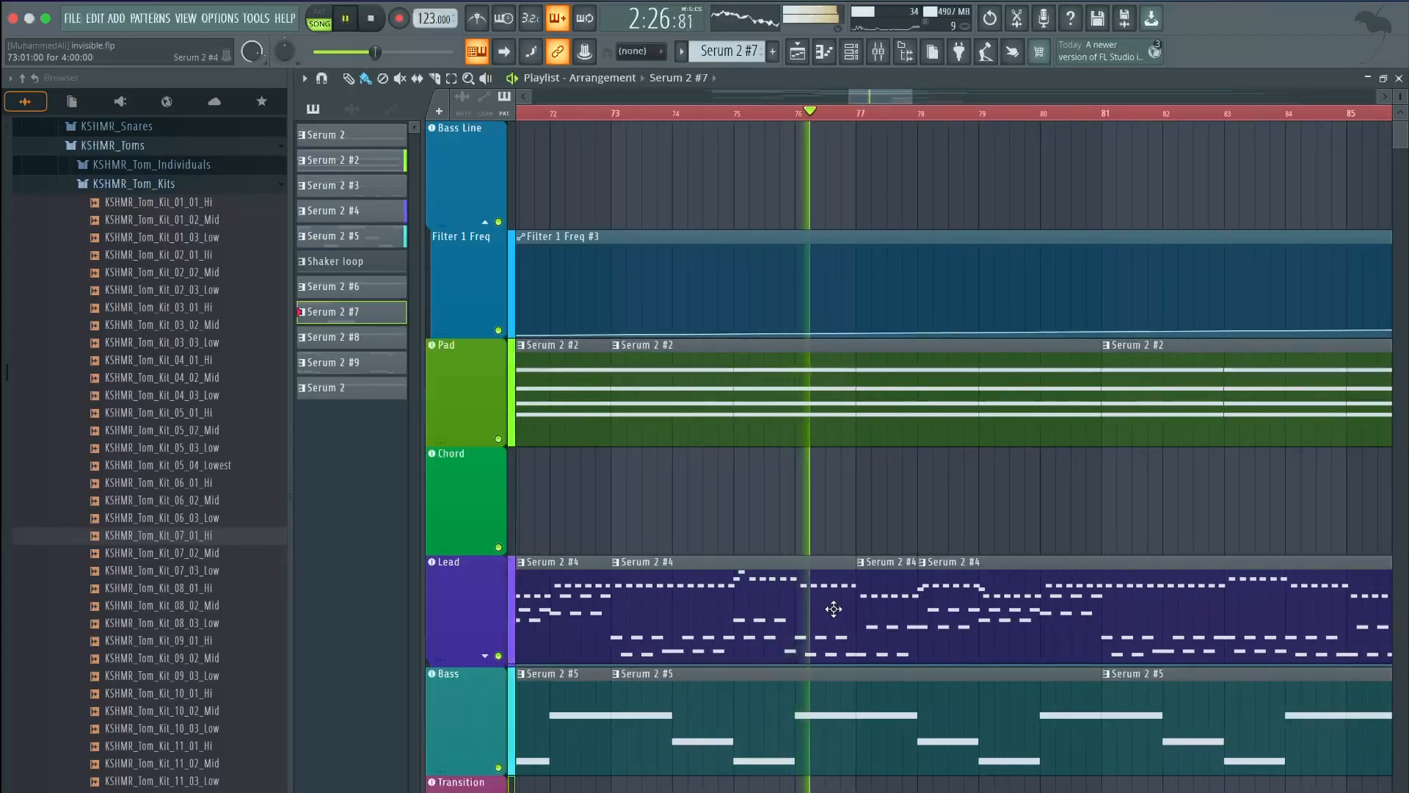
pyautogui.scroll(-1, 704, 327)
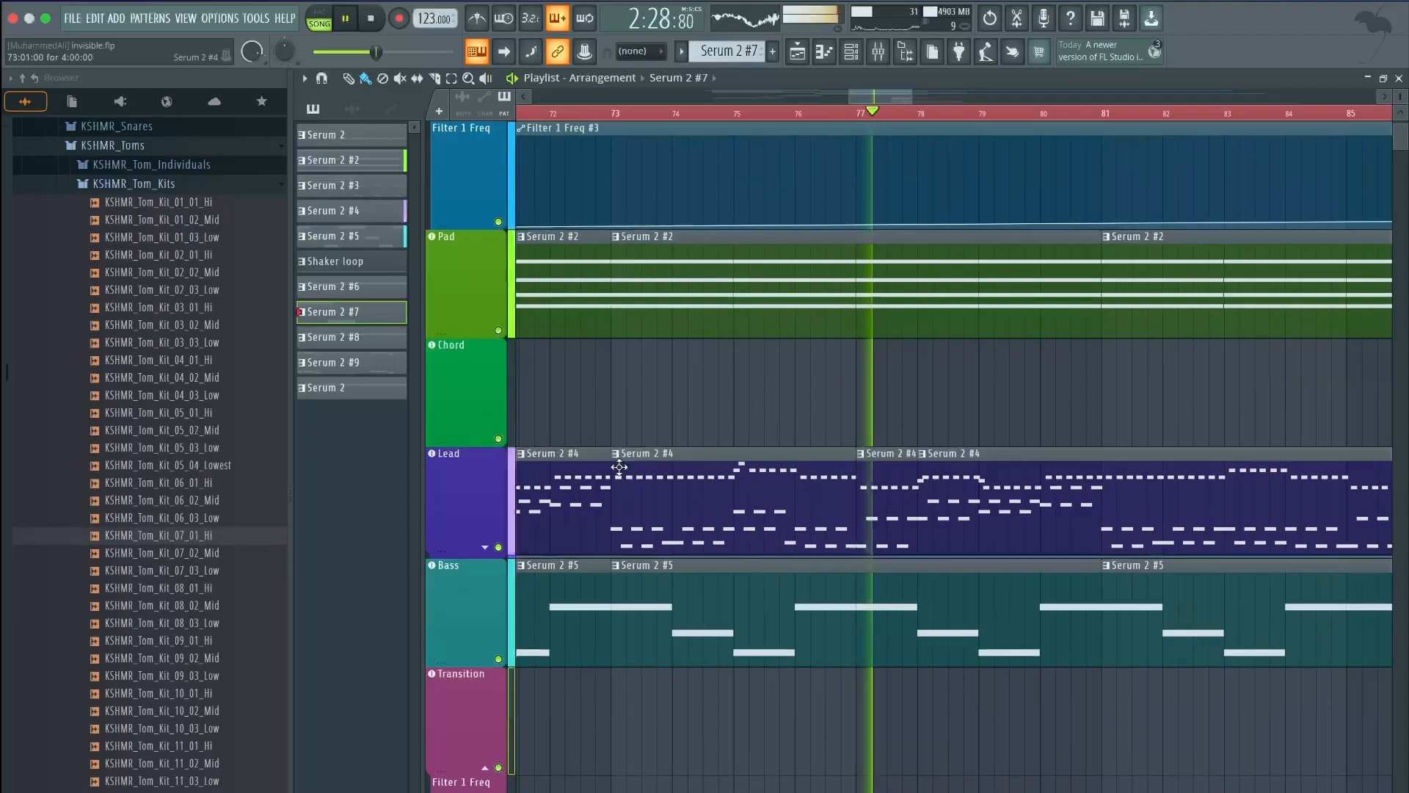
# Expand the Lead's Filter 1 Freq automation lane and stop playback
pyautogui.click(485, 548)
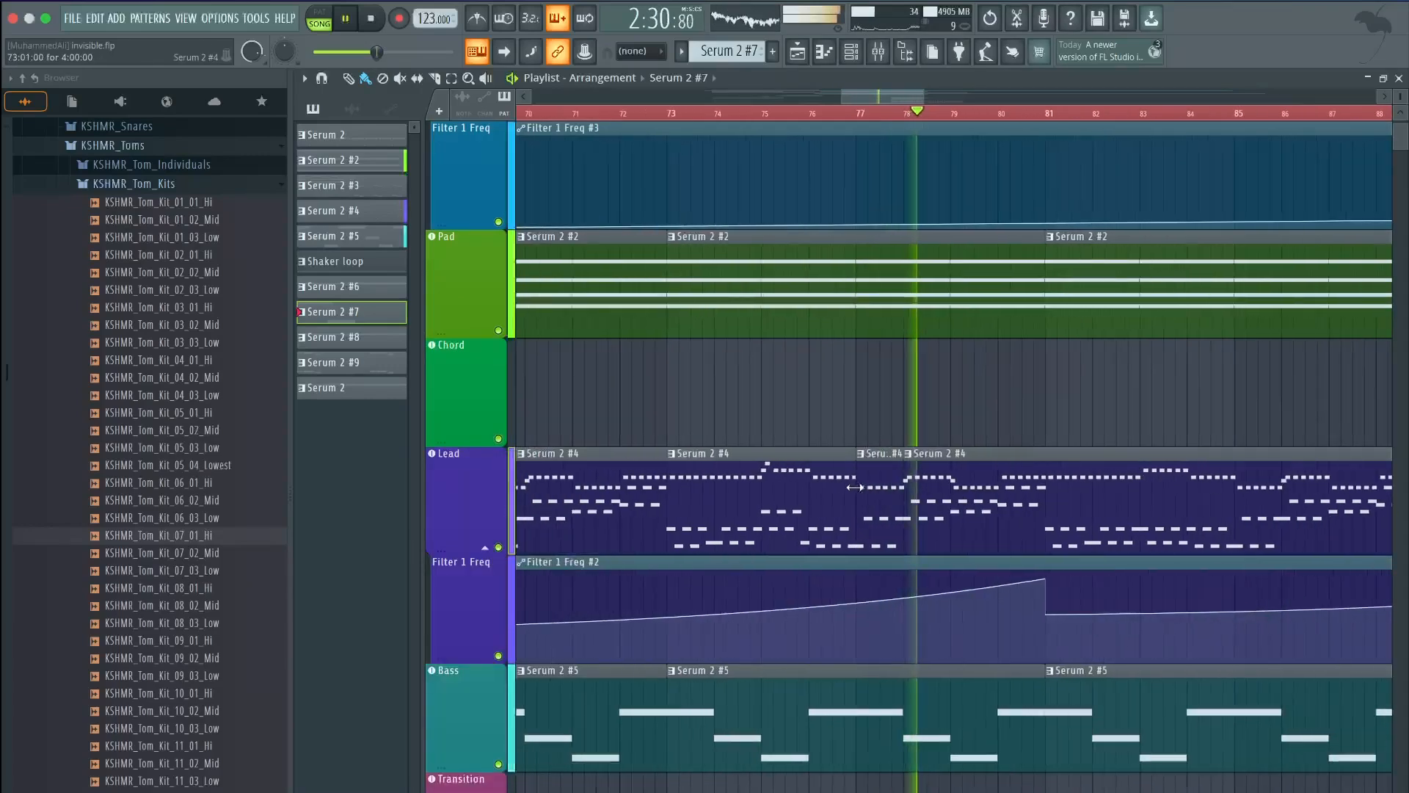
pyautogui.scroll(-3, 860, 589)
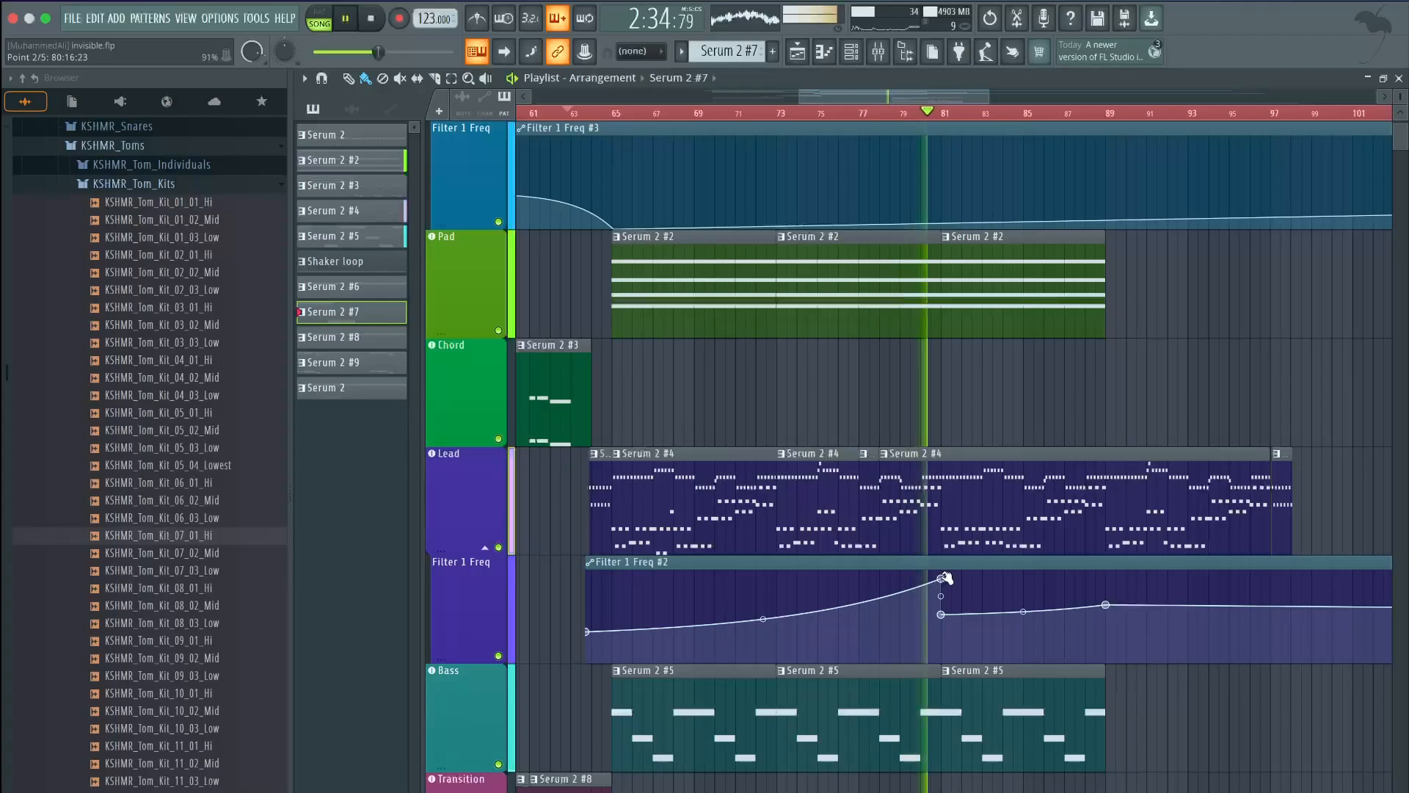
pyautogui.press('space')
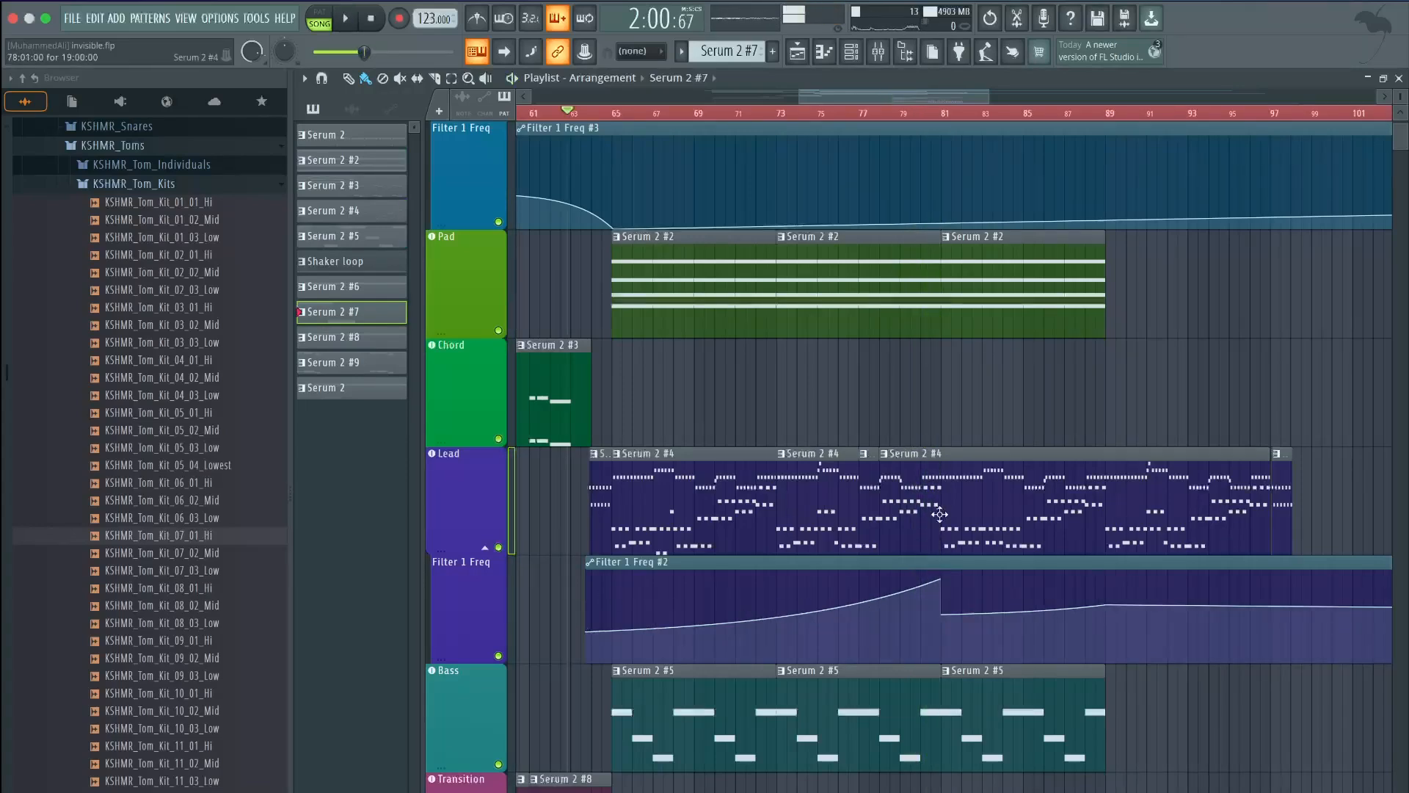
pyautogui.scroll(-1, 949, 508)
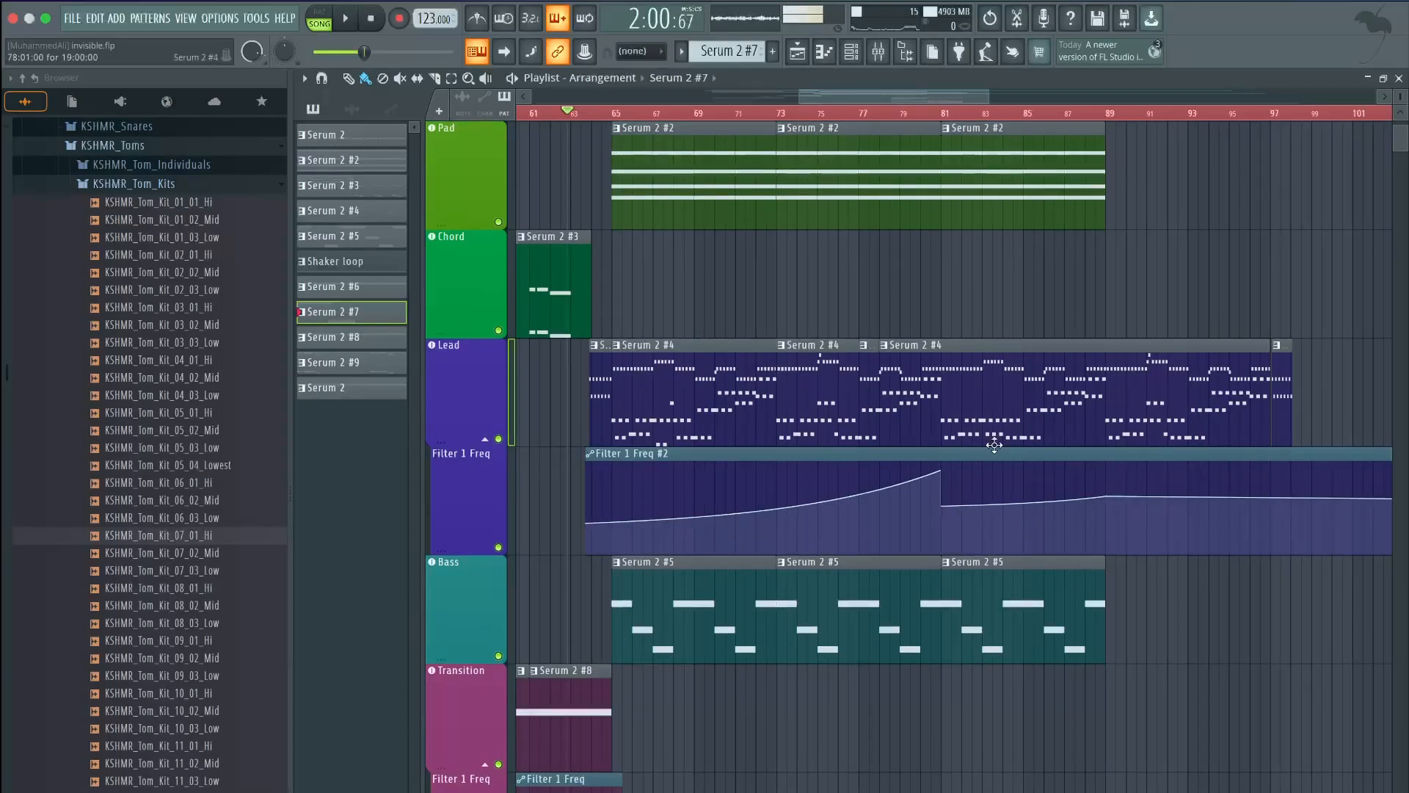
pyautogui.scroll(-7, 858, 263)
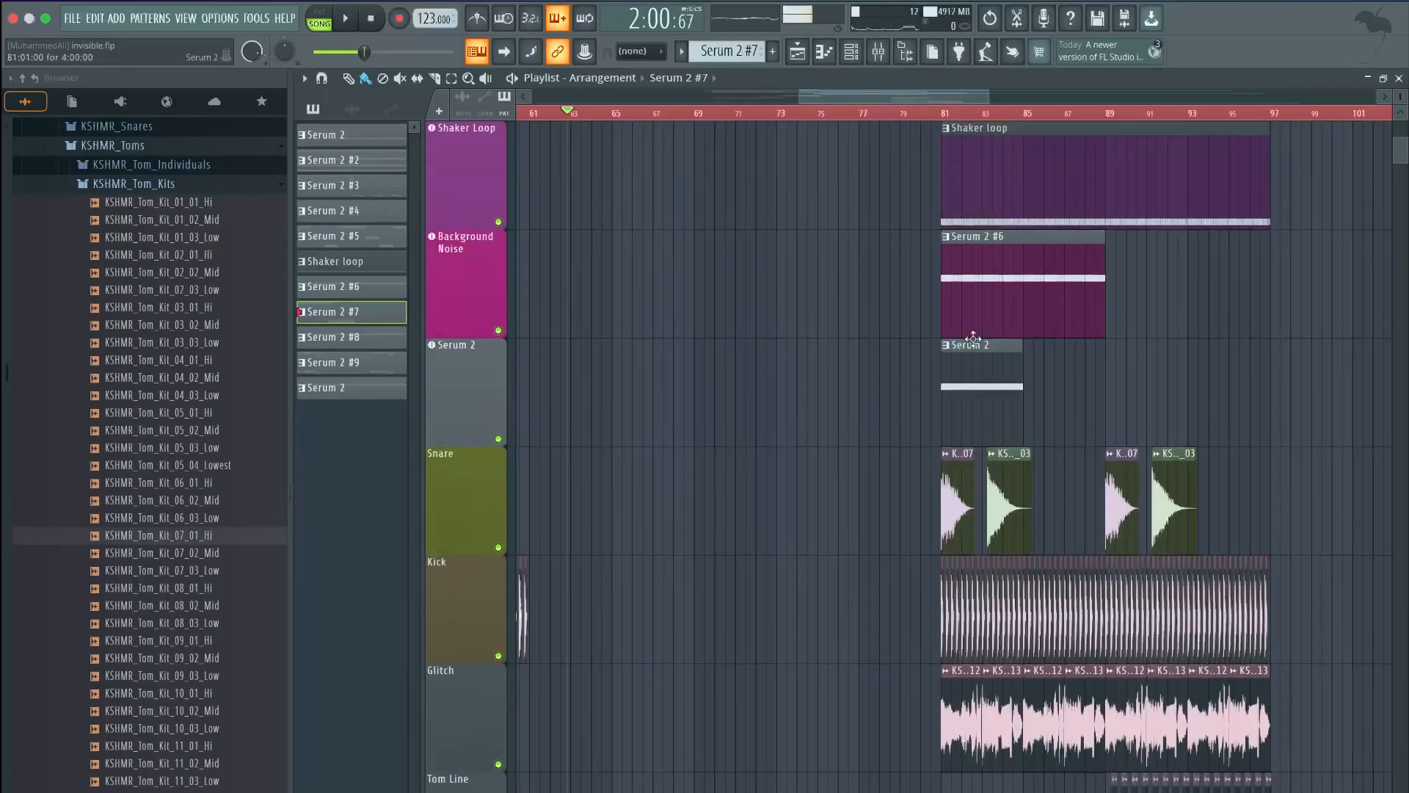
pyautogui.scroll(9, 1010, 399)
pyautogui.scroll(5, 619, 576)
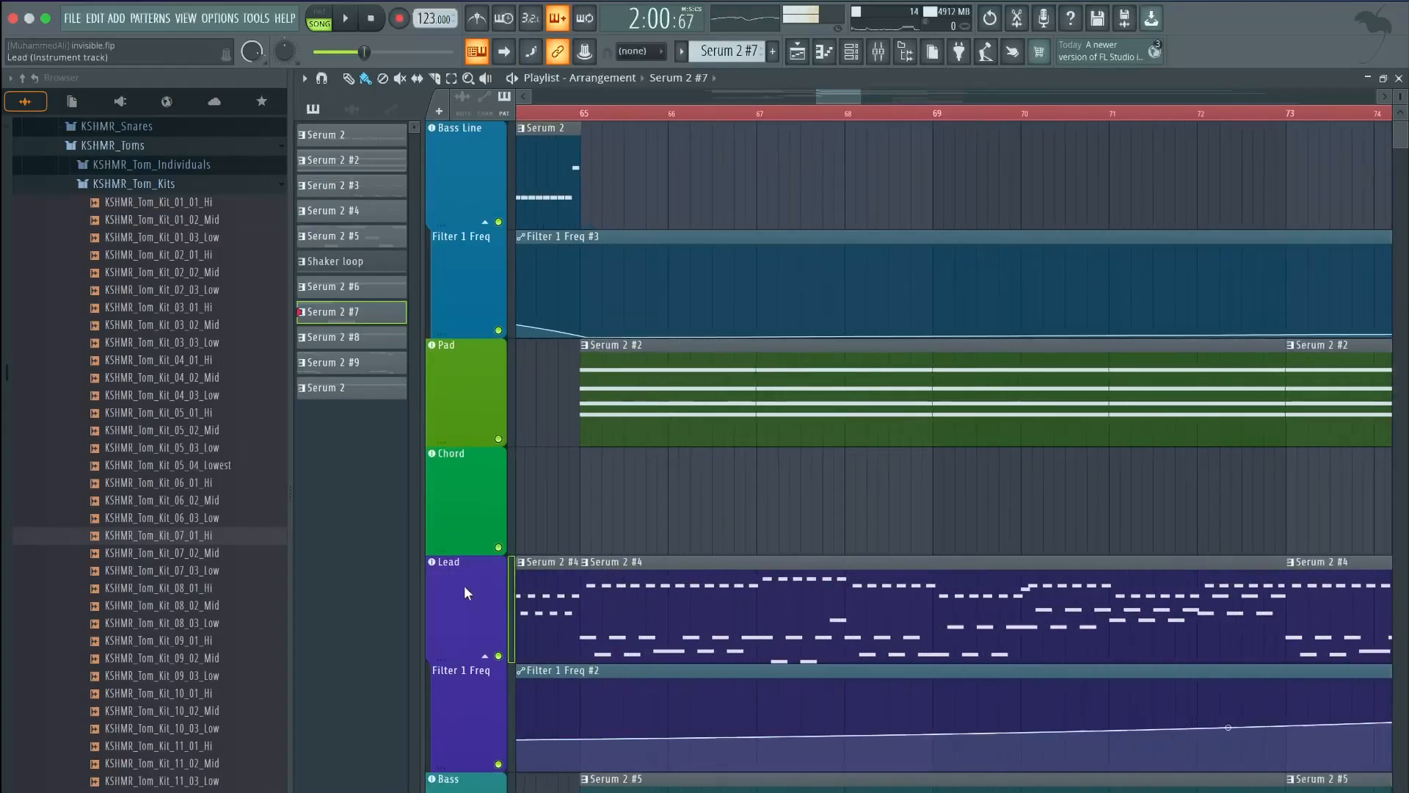
# Open the Lead track's Serum 2 on its oscillator page, then close it
pyautogui.doubleClick(465, 587)
pyautogui.click(497, 192)
pyautogui.click(1299, 145)
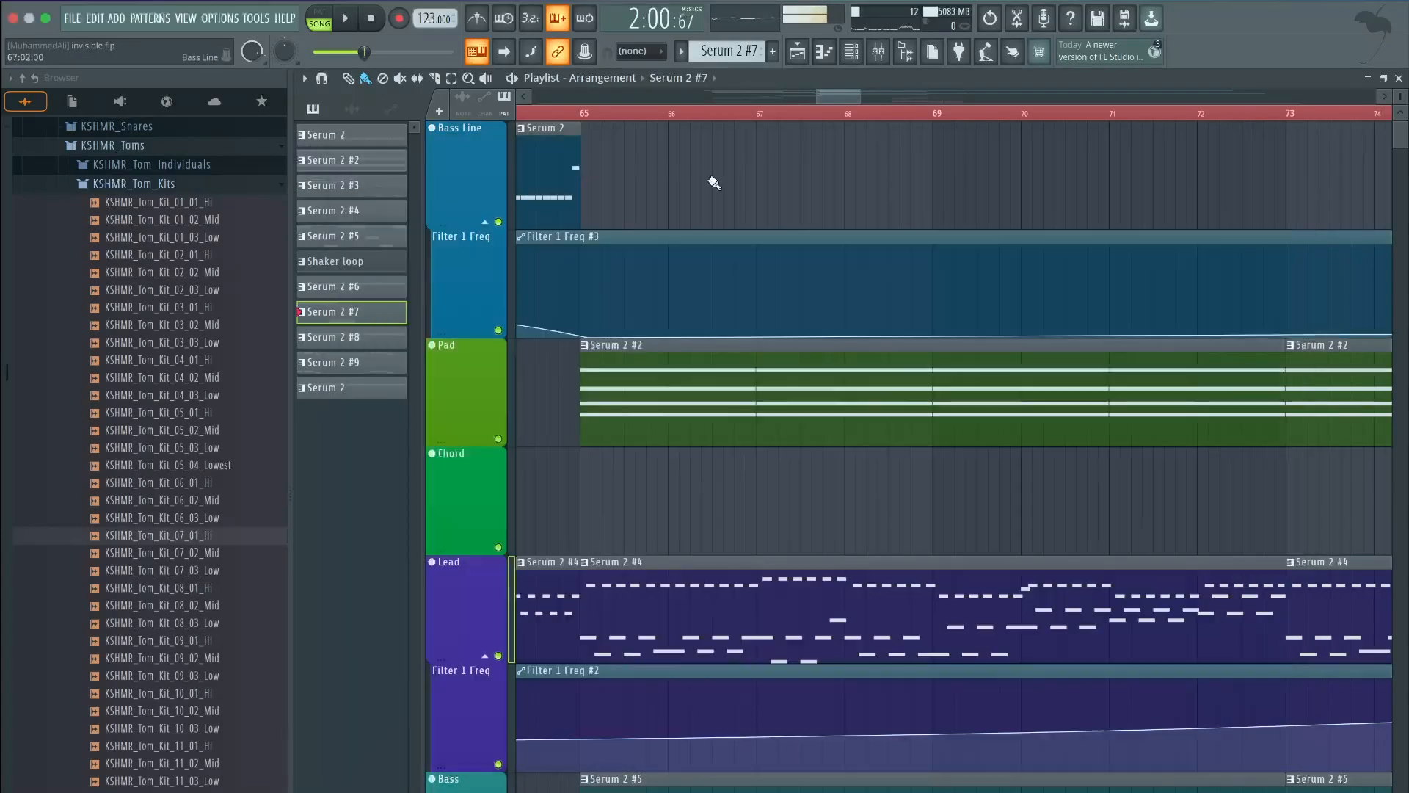
# Set the start point at bar 65, solo the Lead track, and play
pyautogui.click(566, 116)
pyautogui.rightClick(499, 655)
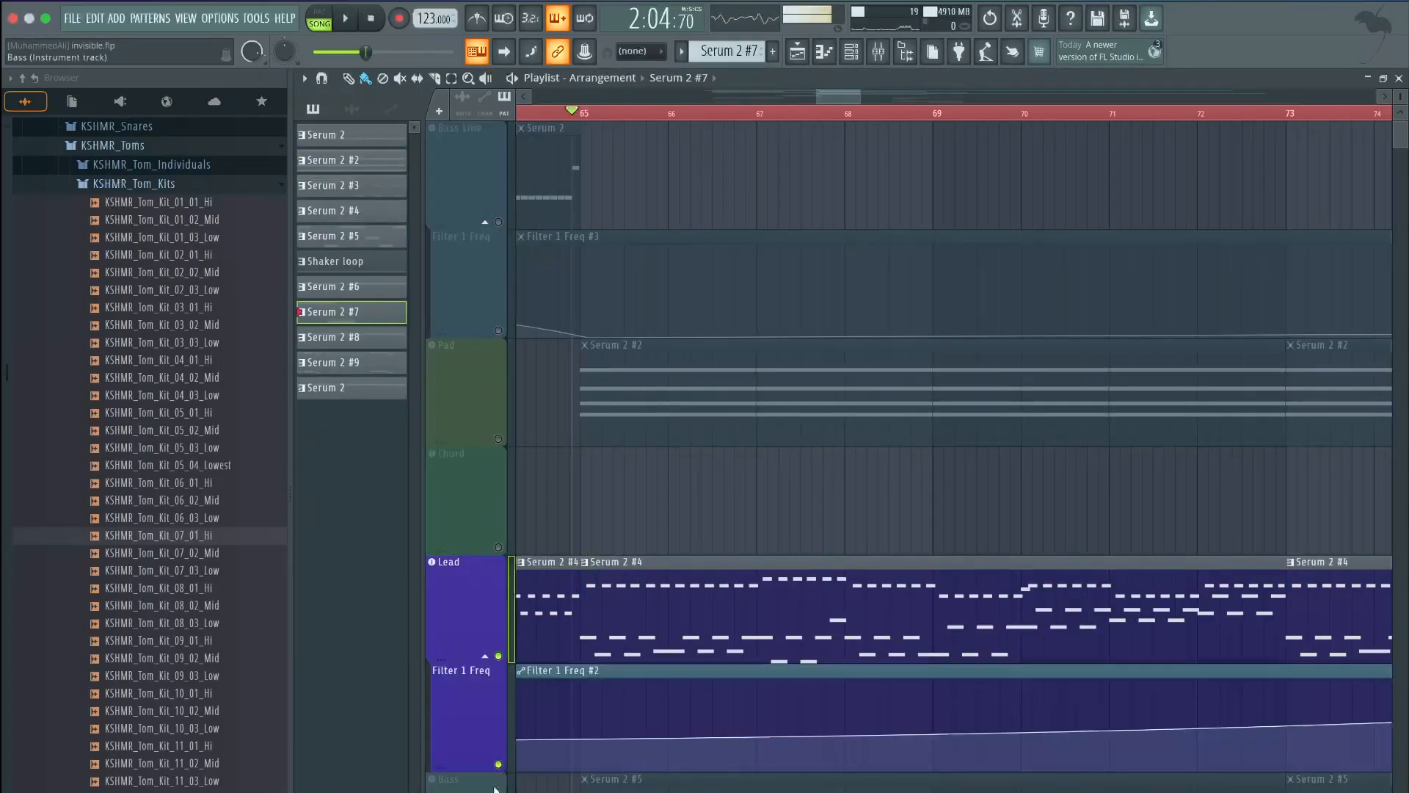
pyautogui.press('space')
# Inspect the Lead Serum 2 patch's FX and OSC pages, then close it and play from bar 65
pyautogui.doubleClick(462, 583)
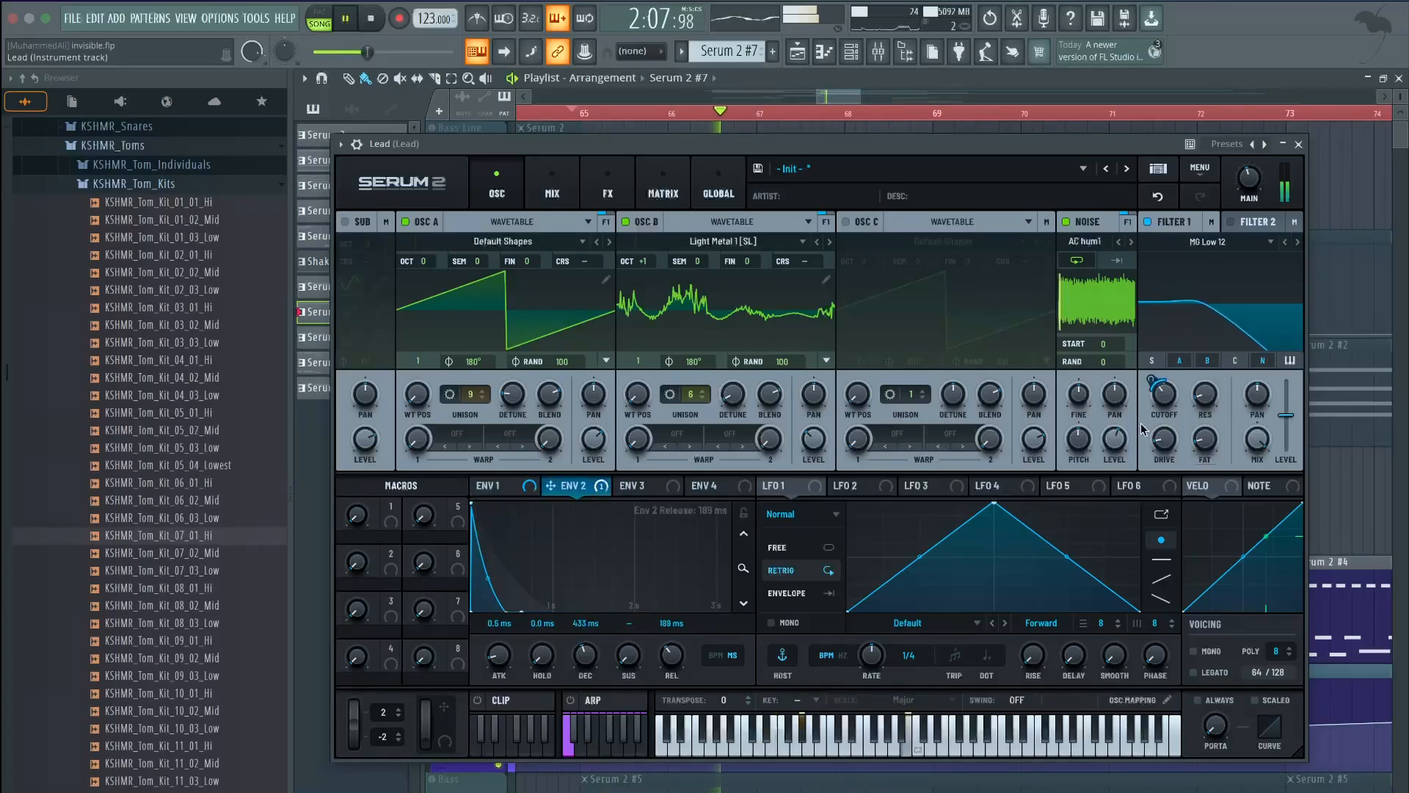
pyautogui.moveTo(1171, 399)
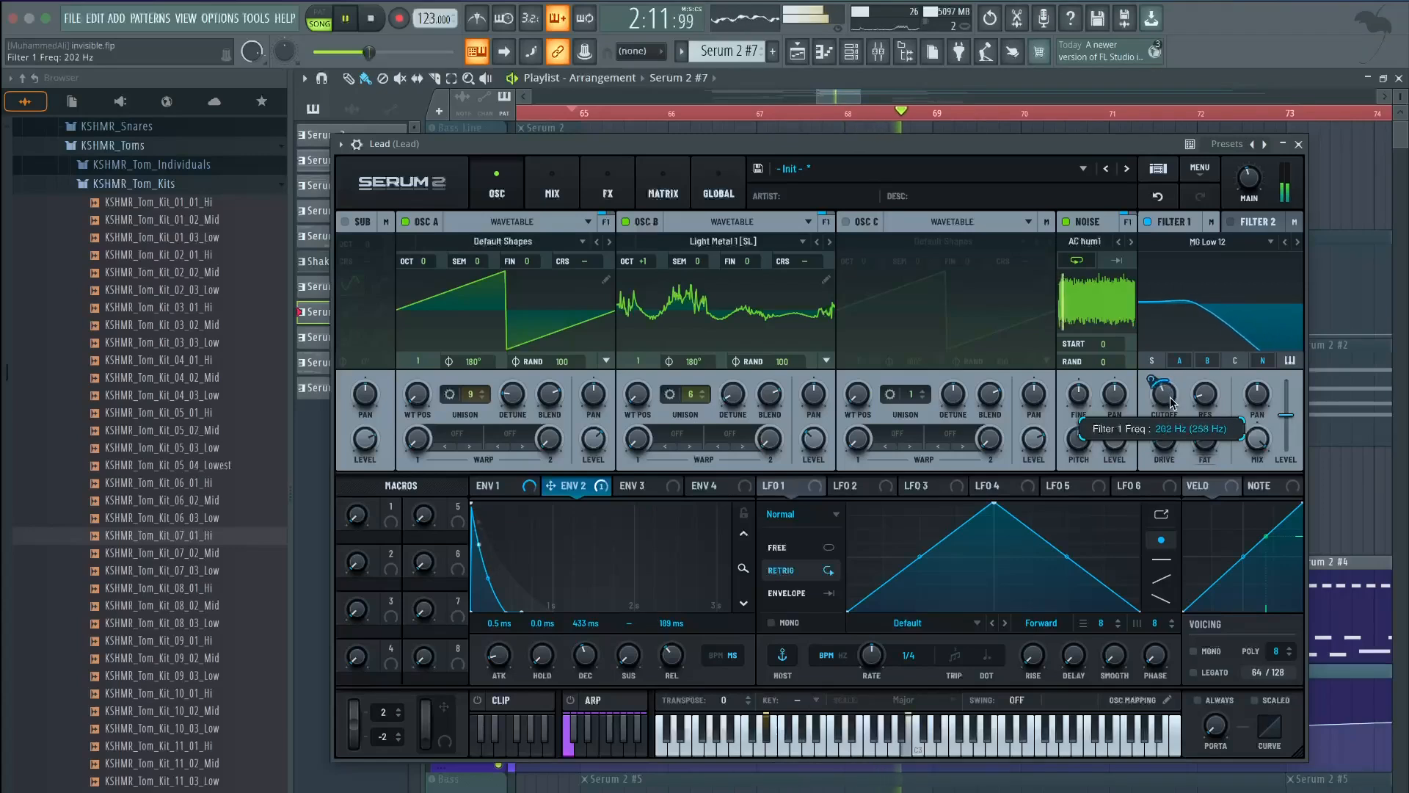
pyautogui.press('space')
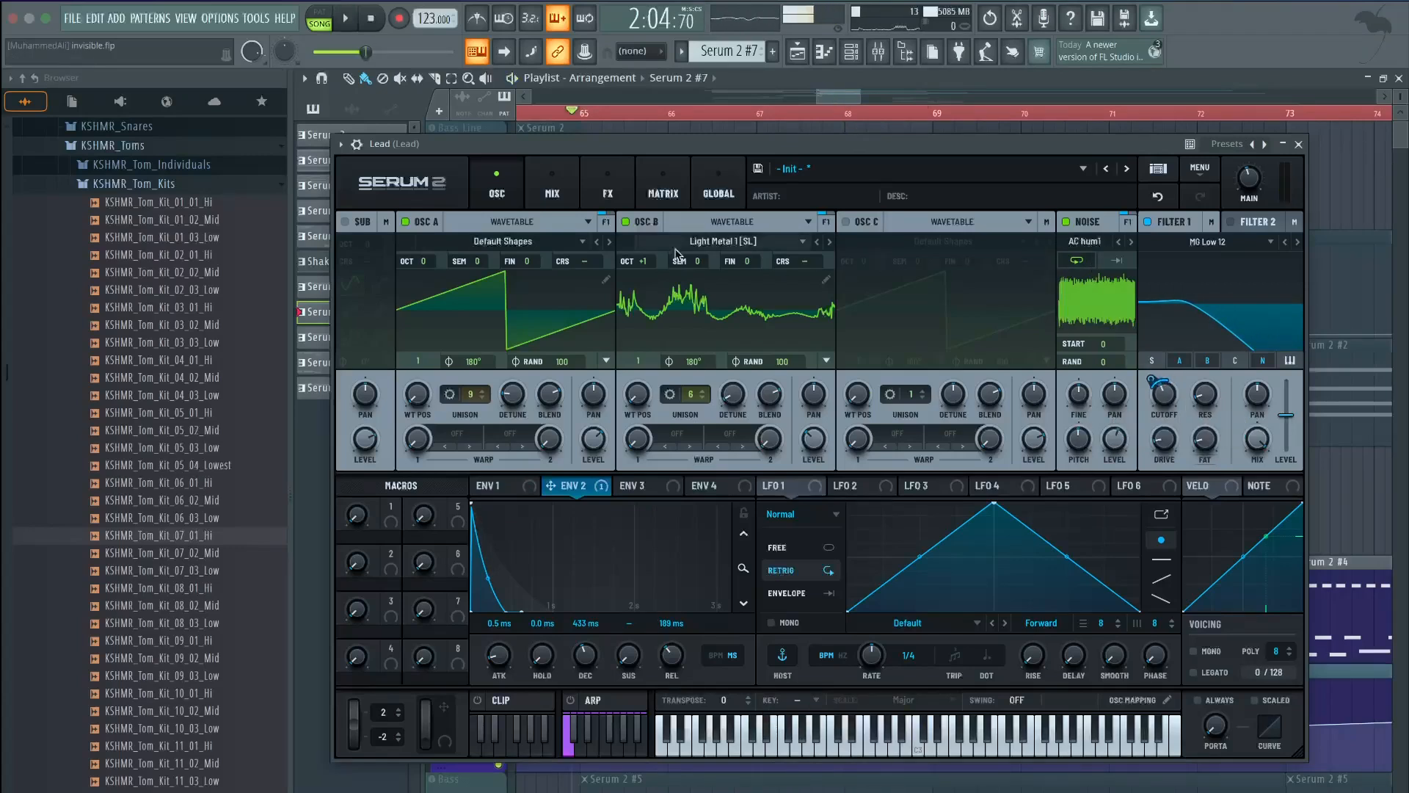
pyautogui.click(607, 187)
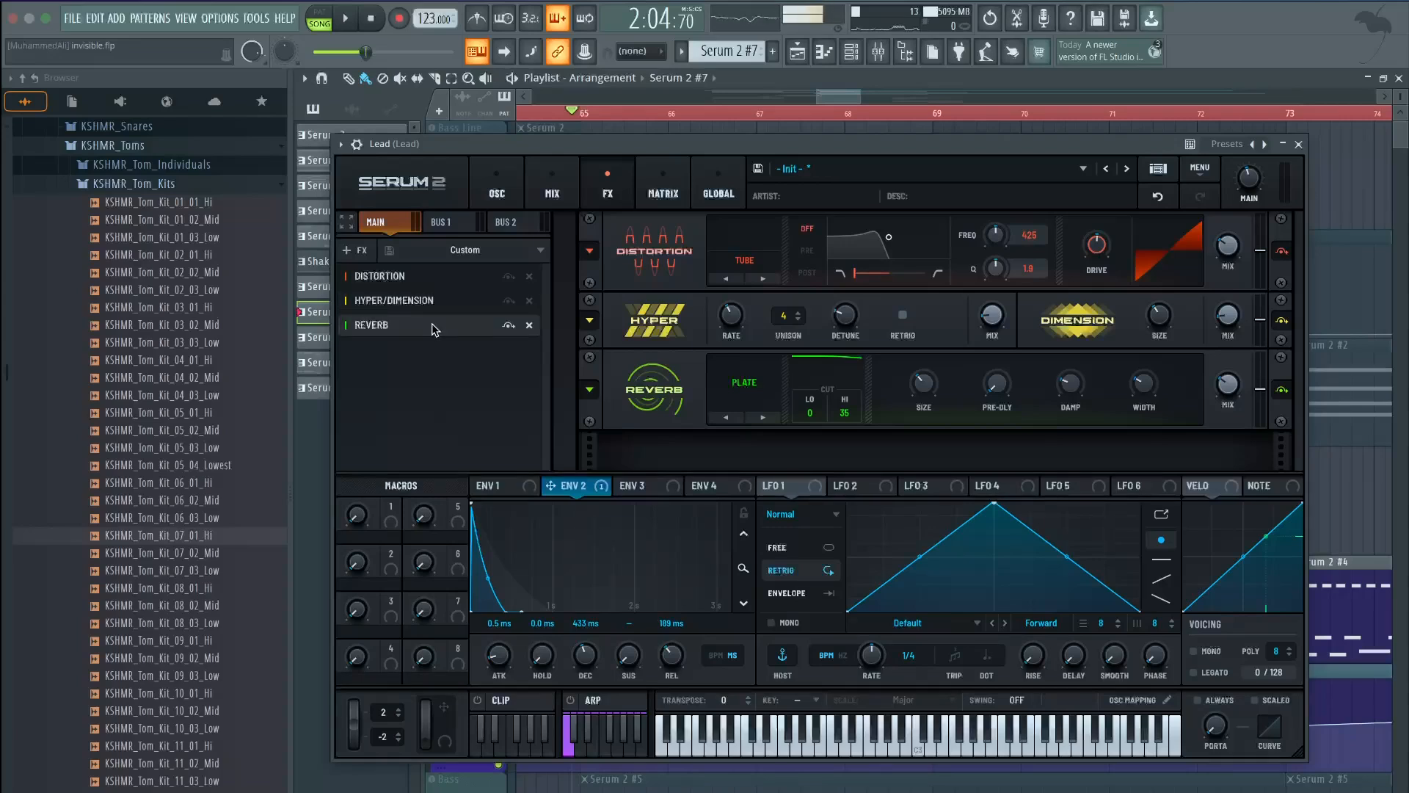
pyautogui.click(497, 187)
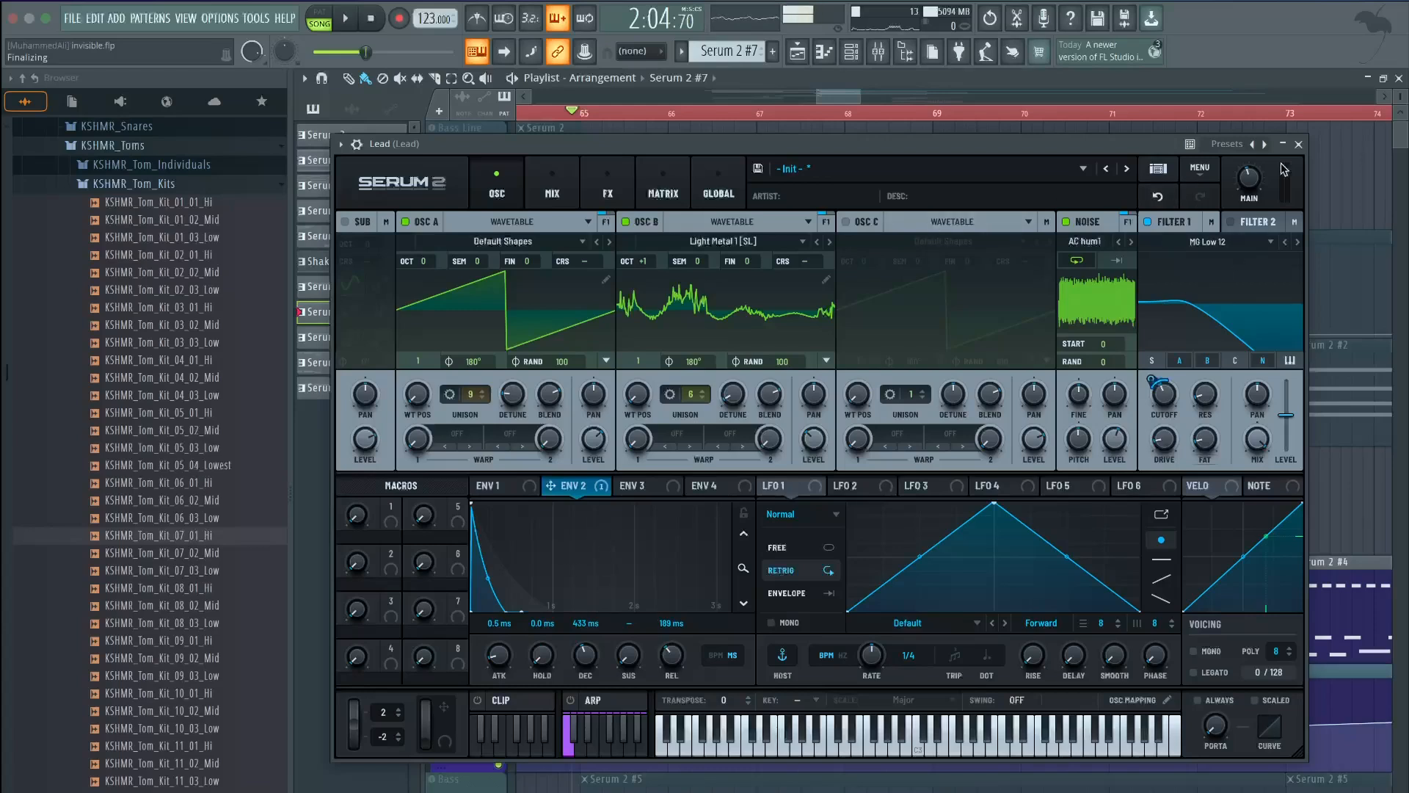
pyautogui.click(1298, 145)
pyautogui.press('space')
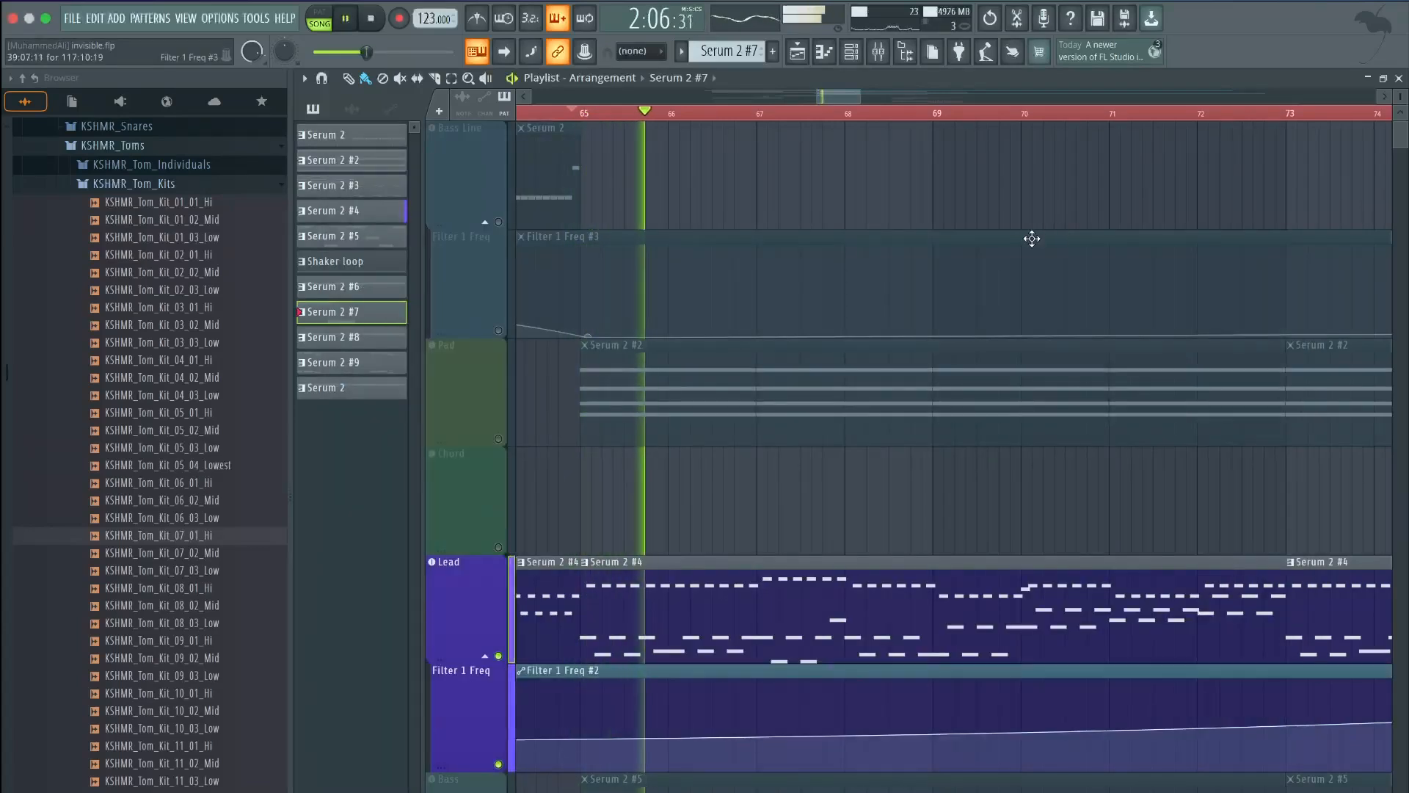
# Unmute and solo the Bass track, open its Serum 2 synth, and start playback
pyautogui.scroll(-2, 1028, 237)
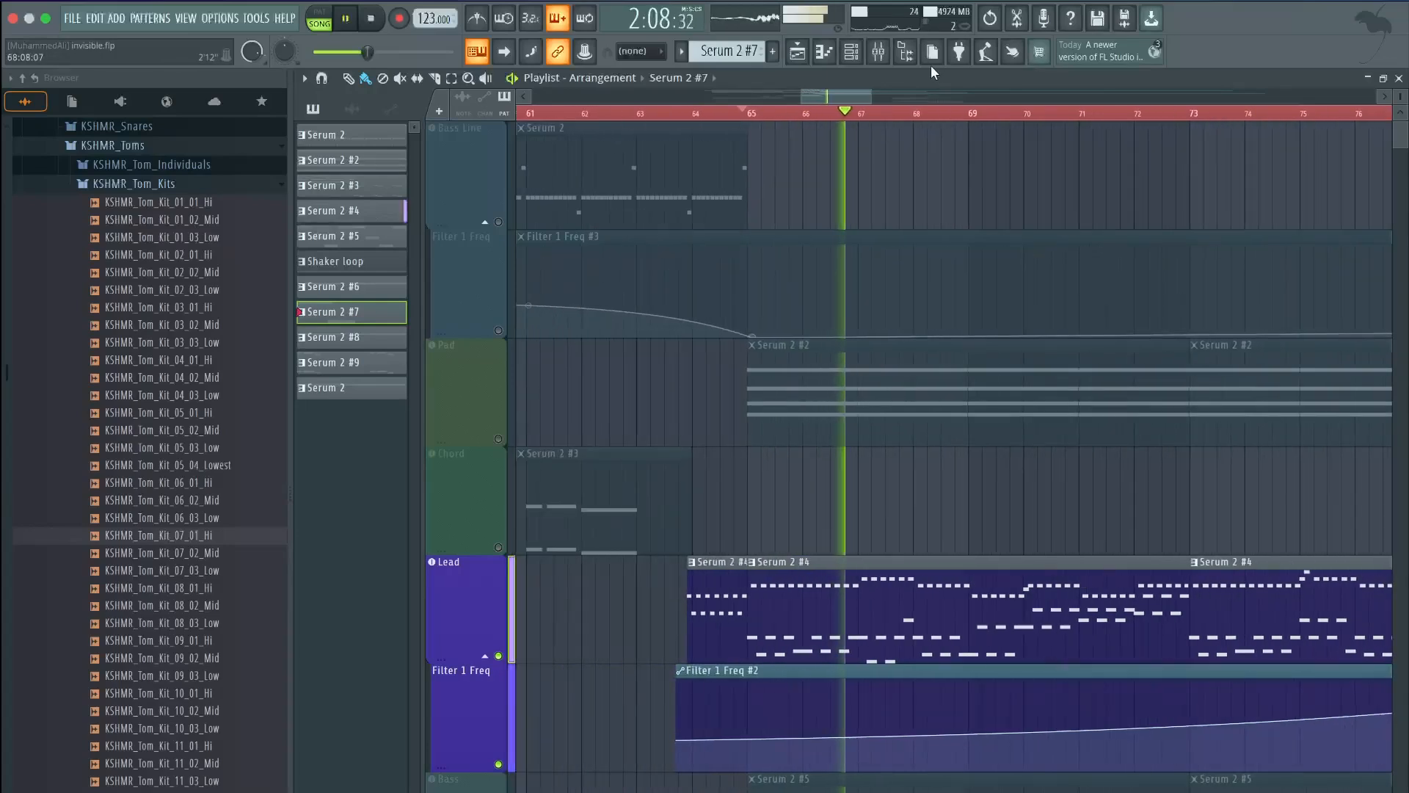
pyautogui.press('space')
pyautogui.click(878, 53)
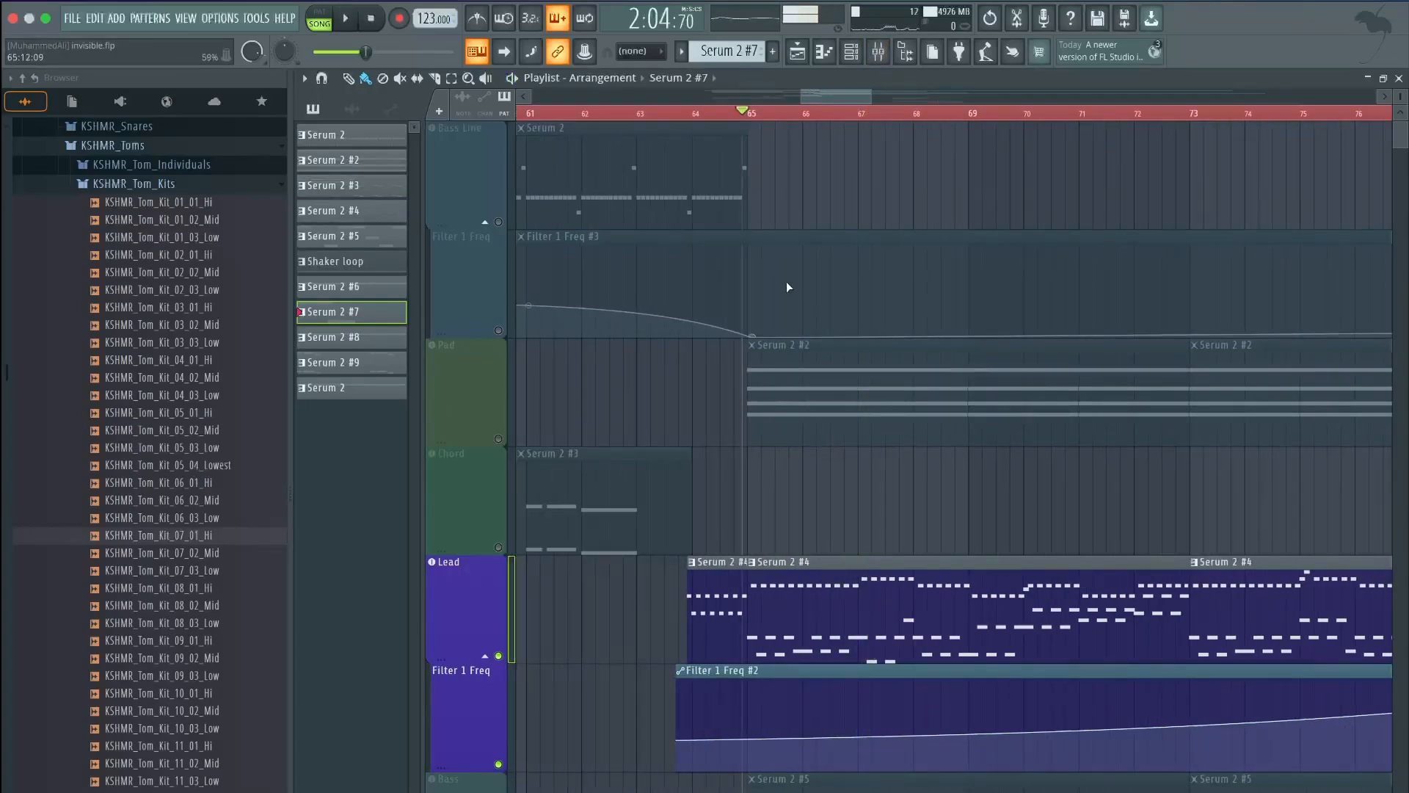
pyautogui.scroll(-1, 528, 346)
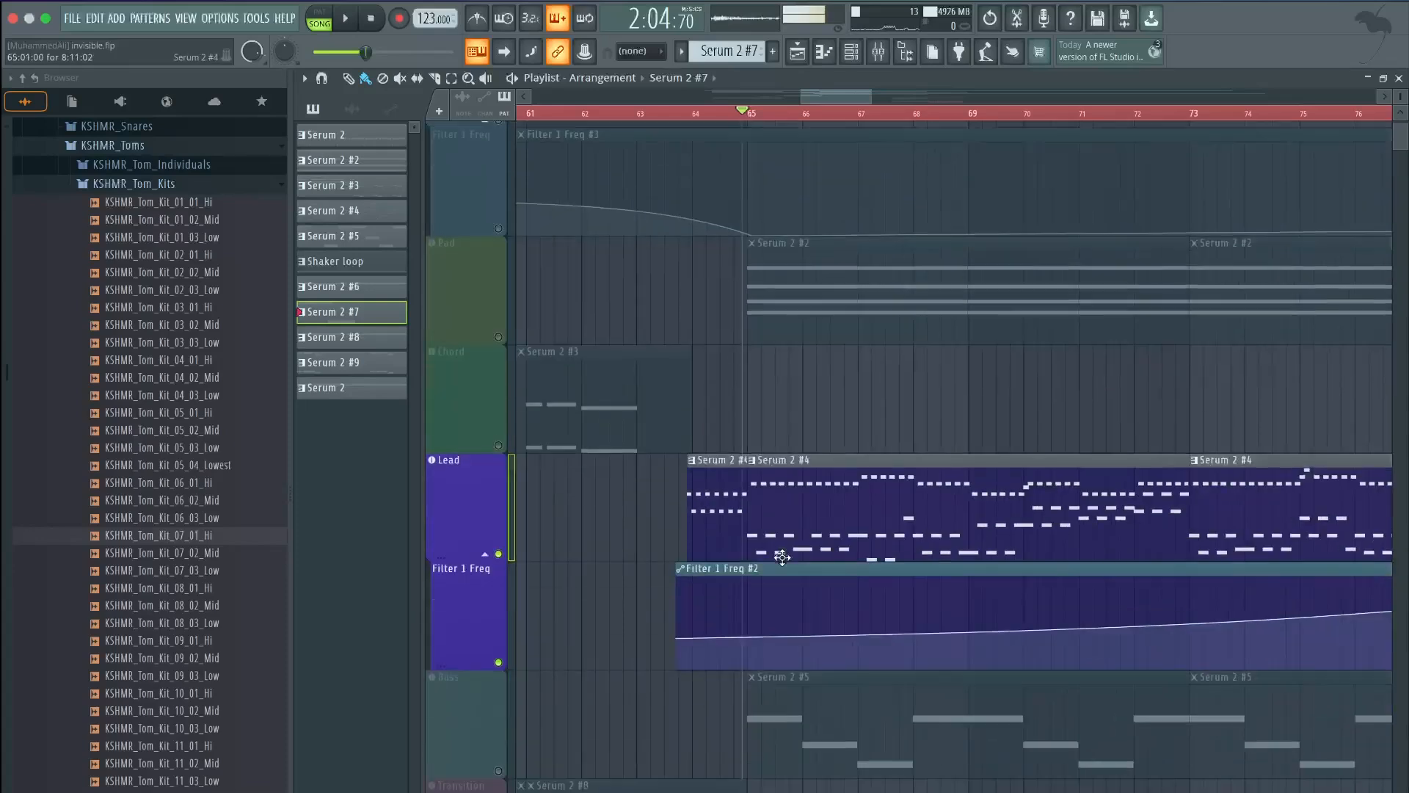
pyautogui.click(499, 330)
pyautogui.rightClick(499, 763)
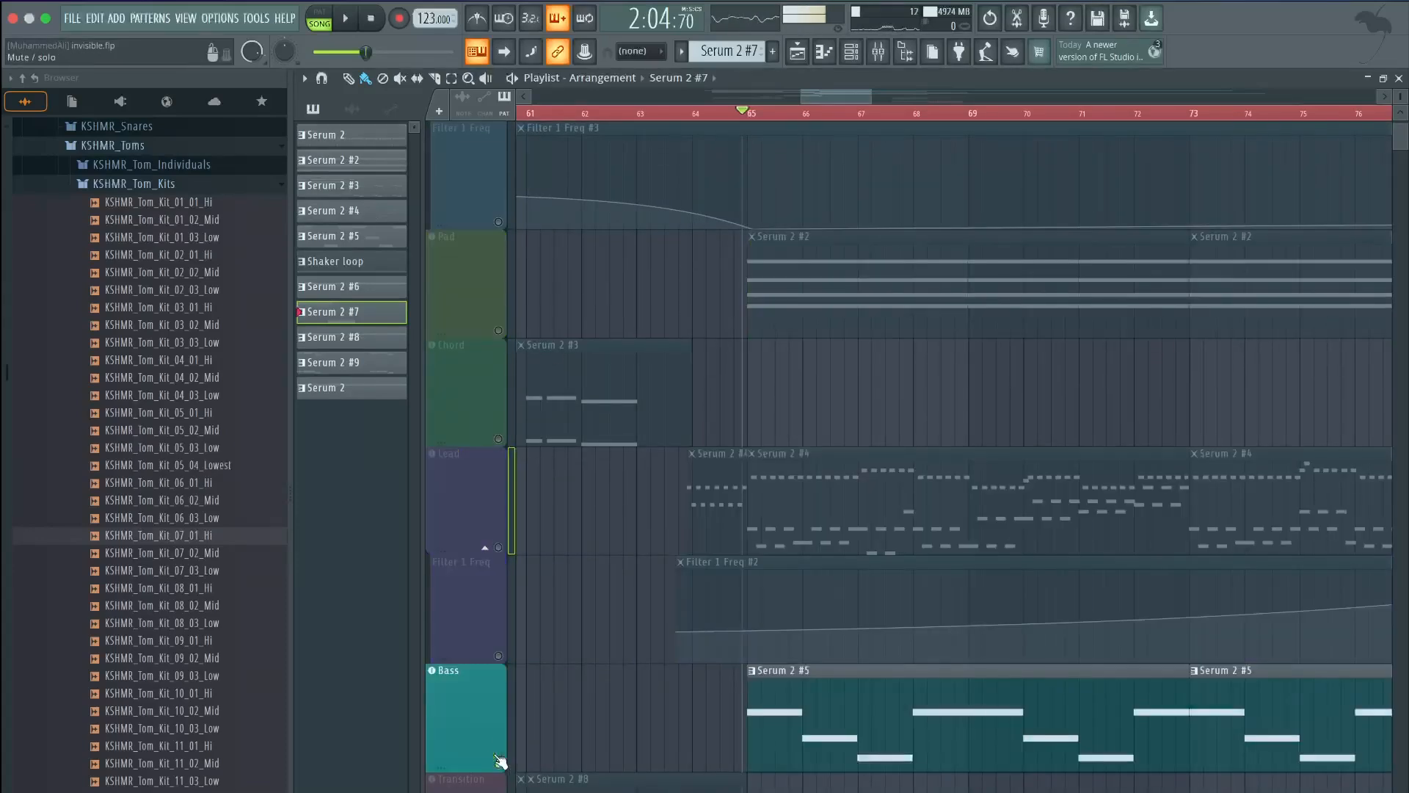
pyautogui.click(473, 715)
pyautogui.press('space')
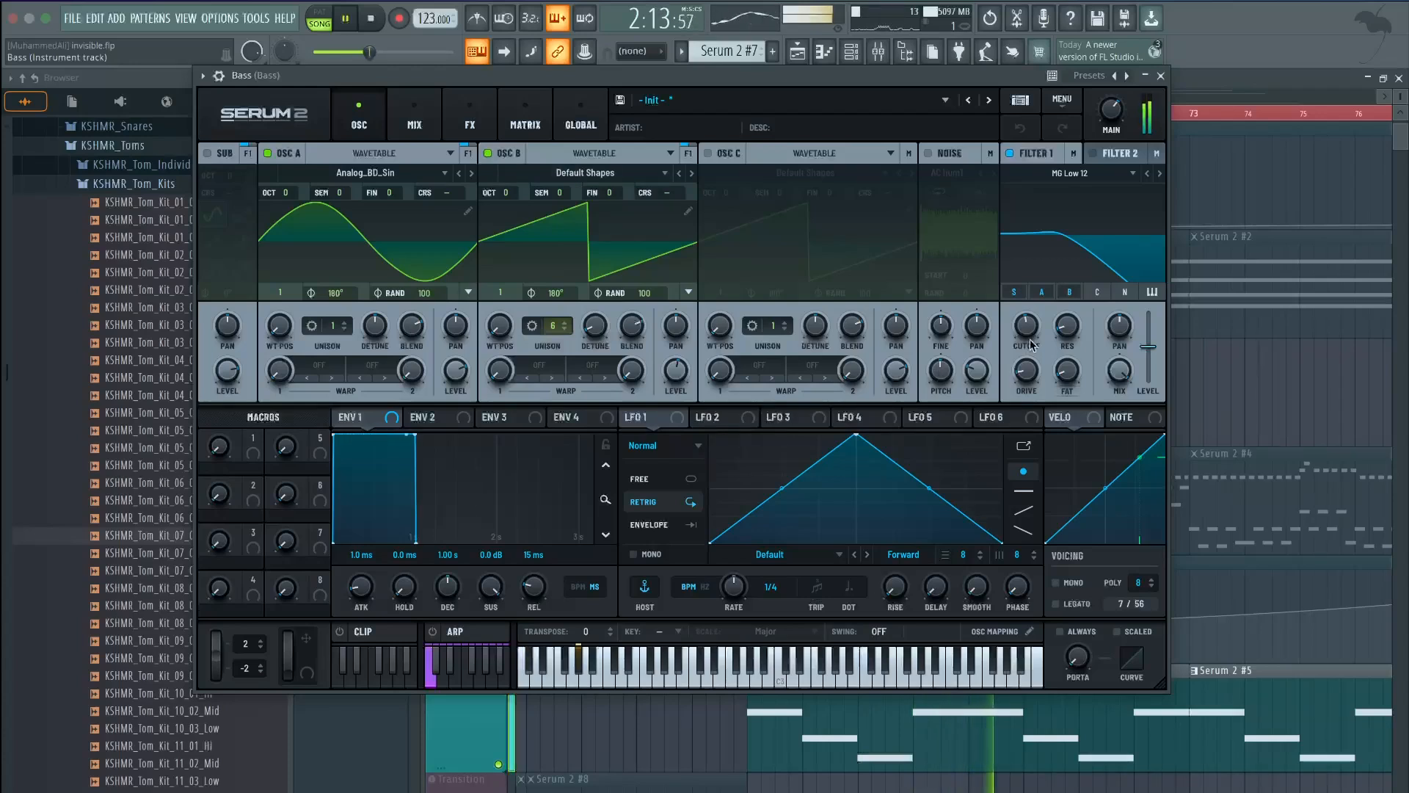
# Lower the Bass synth's Filter 1 cutoff to about 300 Hz and close its Serum 2 window
pyautogui.moveTo(1030, 343); pyautogui.dragTo(1023, 338)
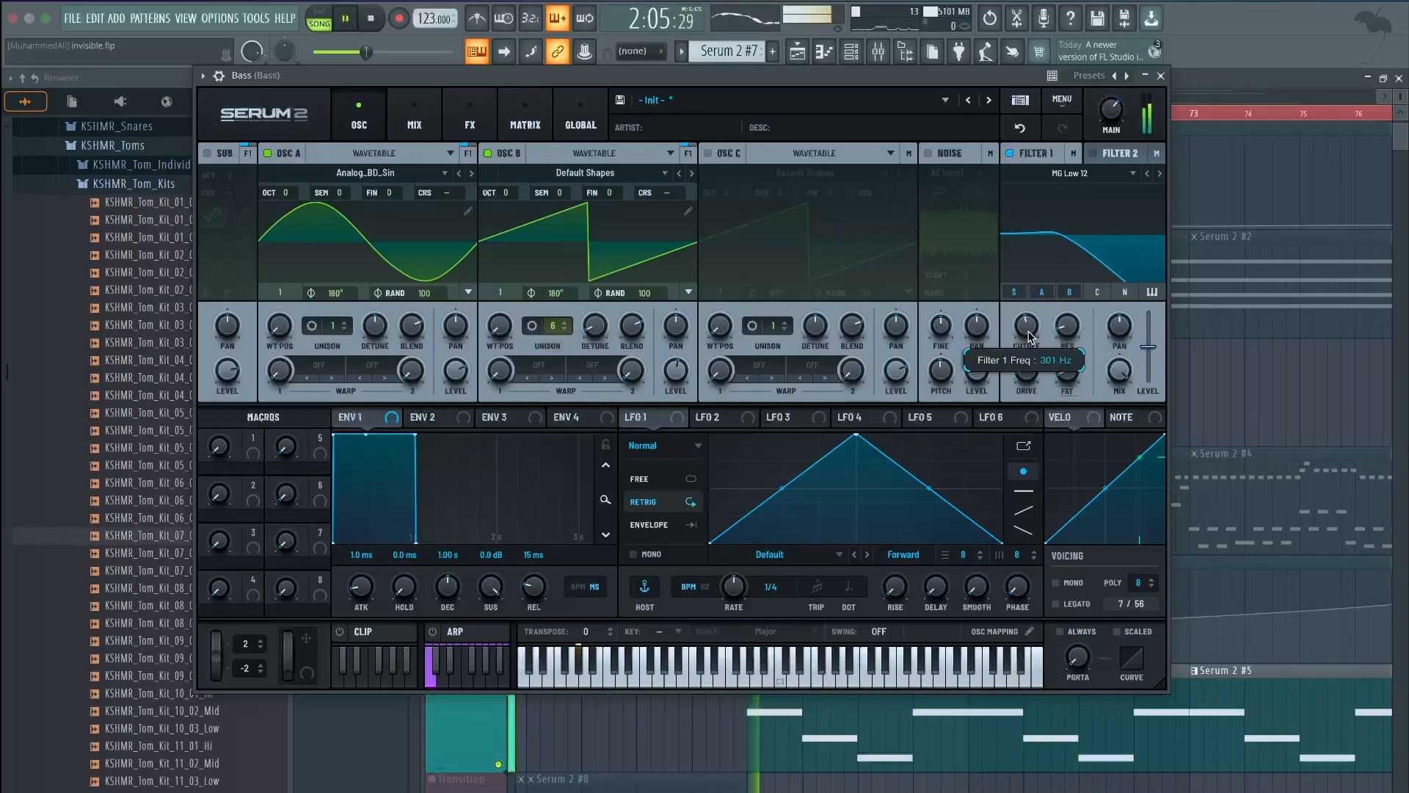
pyautogui.click(1161, 75)
pyautogui.scroll(-5, 587, 477)
# Move the playhead to bar 81 and unmute the Kick track
pyautogui.scroll(4, 597, 482)
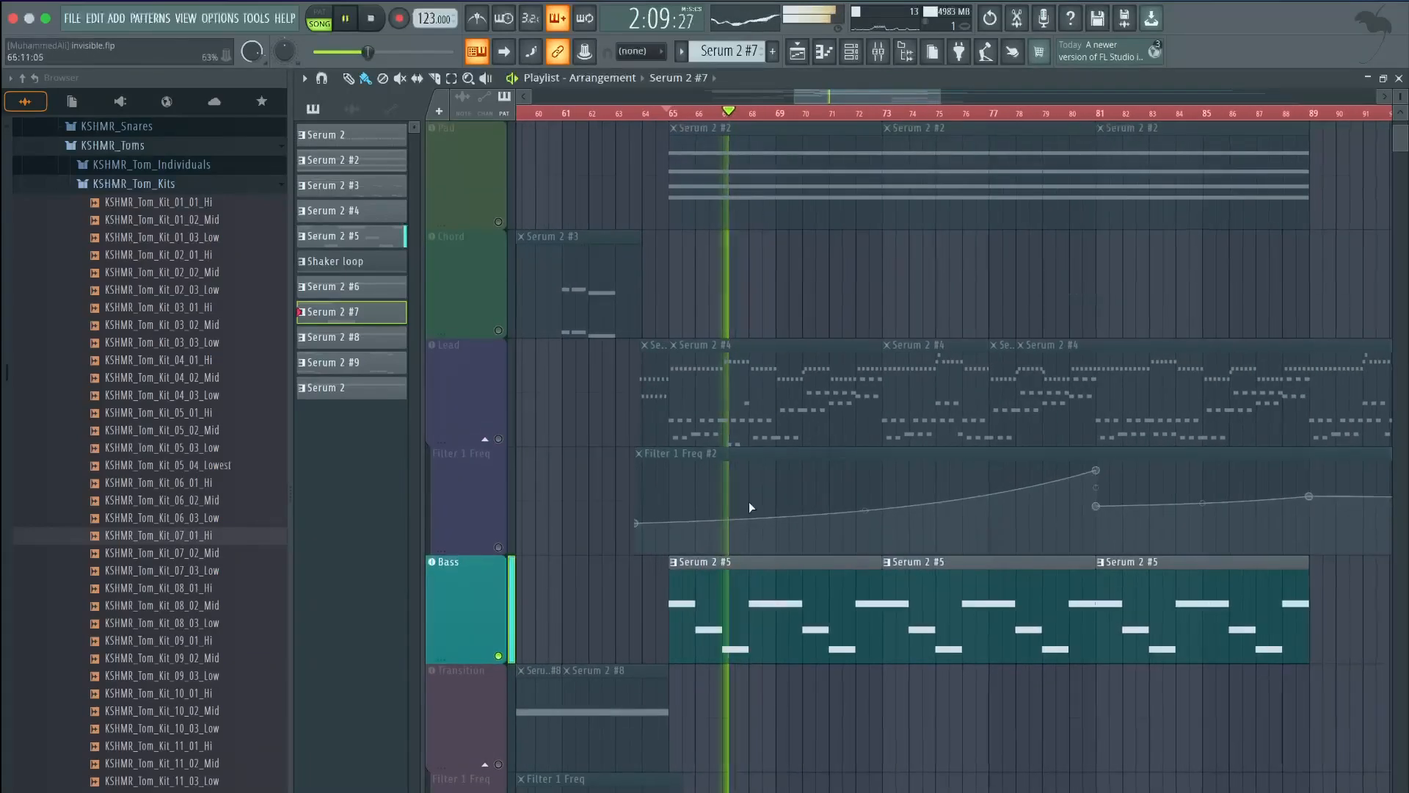
pyautogui.scroll(-5, 812, 497)
pyautogui.click(1085, 116)
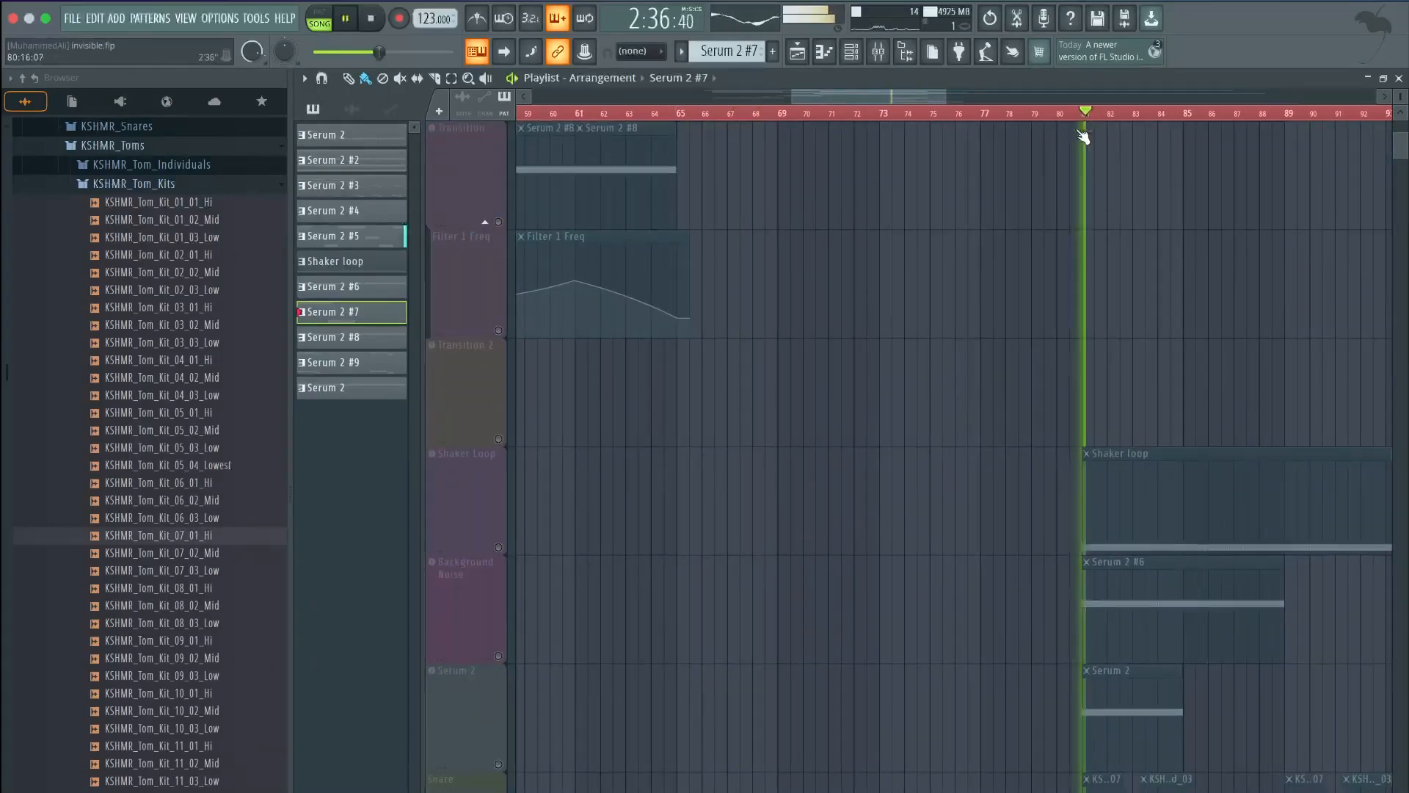
pyautogui.scroll(-4, 469, 624)
pyautogui.click(499, 547)
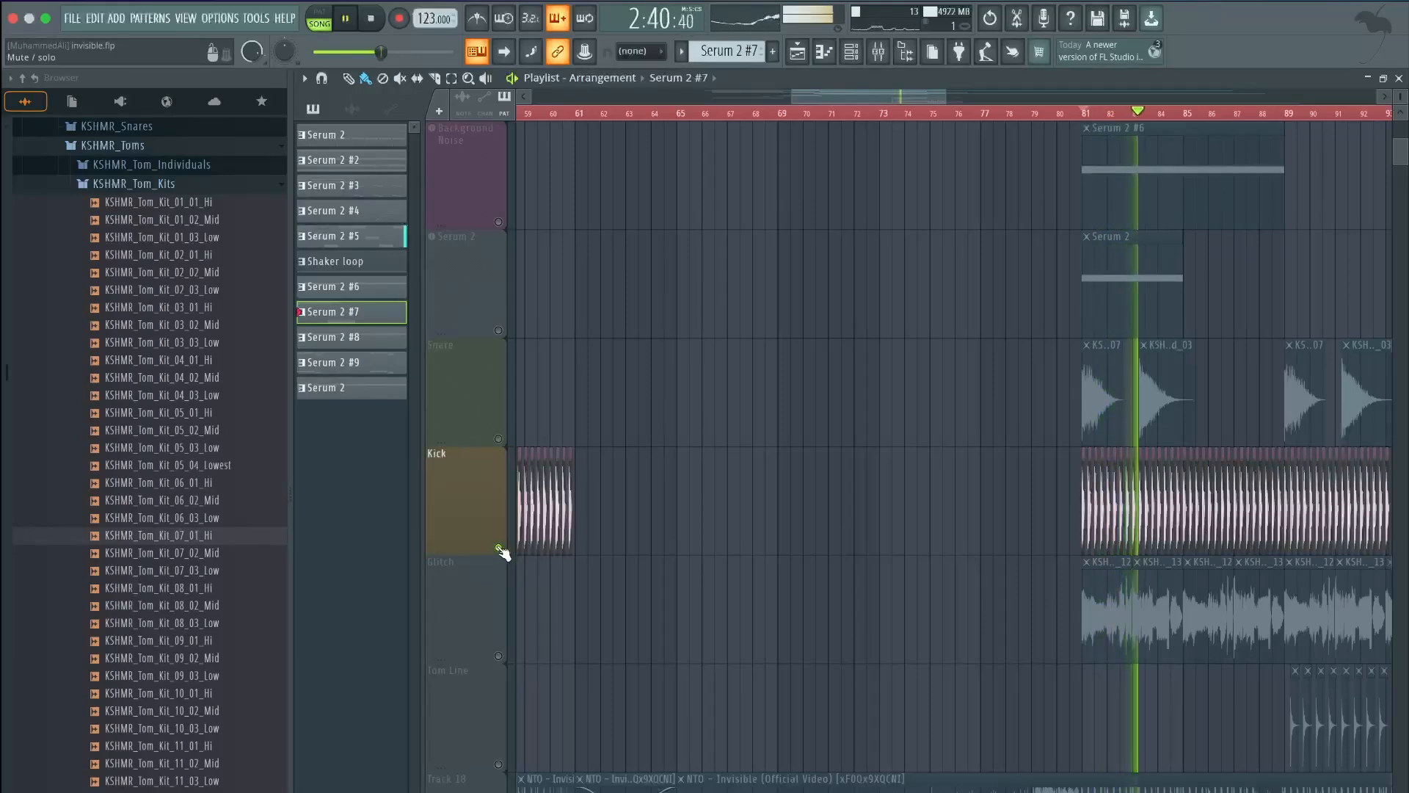
# Unmute the Pad track and briefly play it back
pyautogui.press('space')
pyautogui.scroll(3, 883, 478)
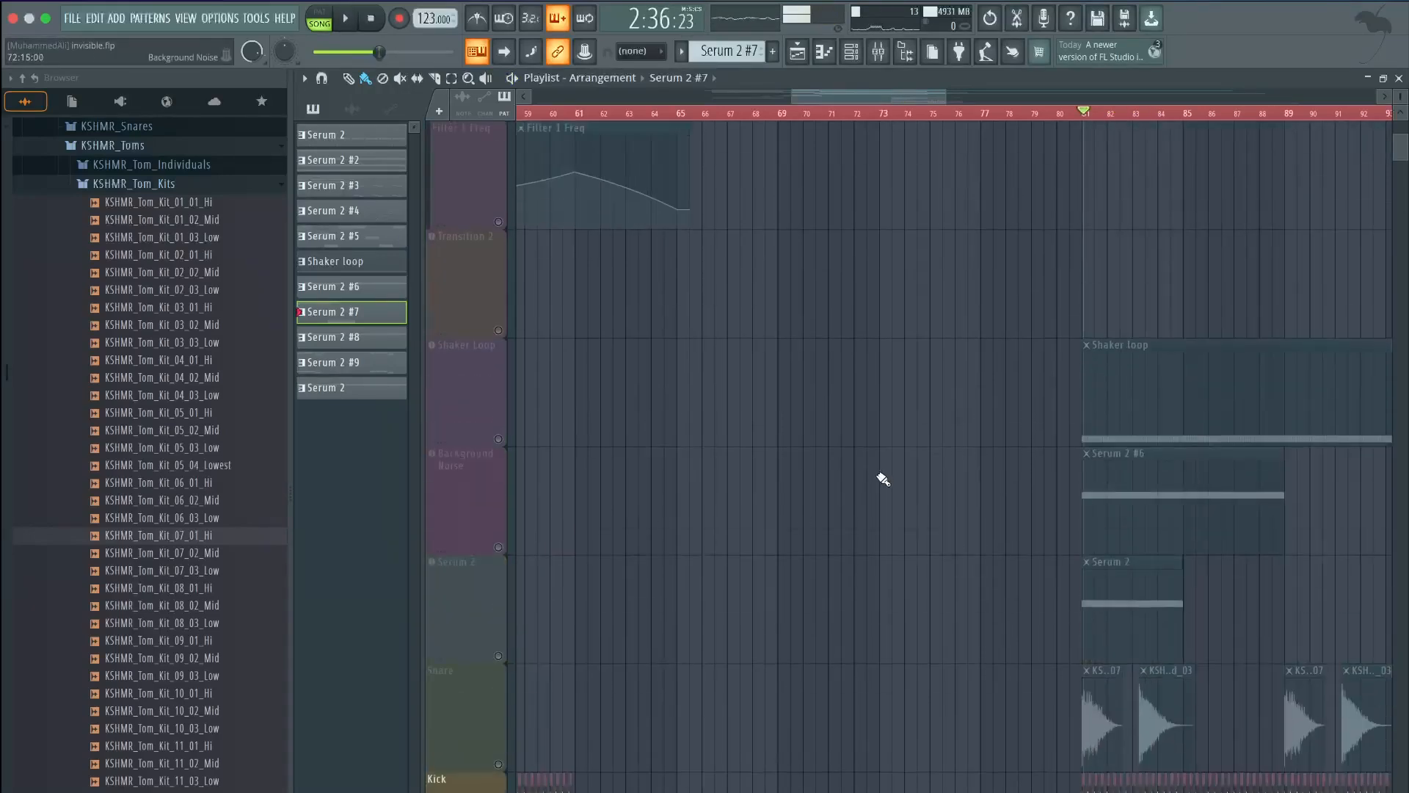
pyautogui.scroll(8, 949, 455)
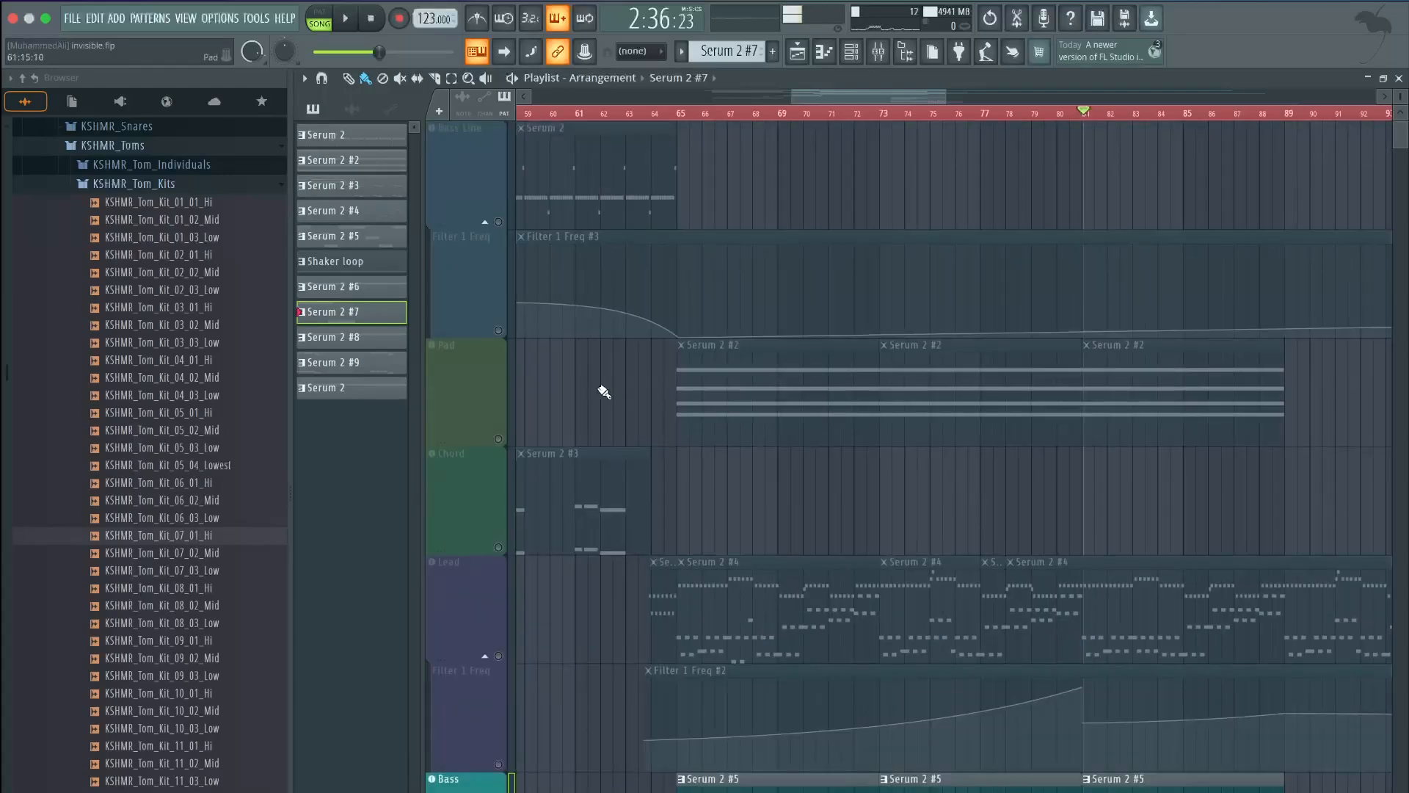
pyautogui.click(498, 439)
pyautogui.press('space')
pyautogui.scroll(-2, 651, 372)
pyautogui.scroll(2, 652, 373)
pyautogui.scroll(-5, 653, 373)
pyautogui.press('space')
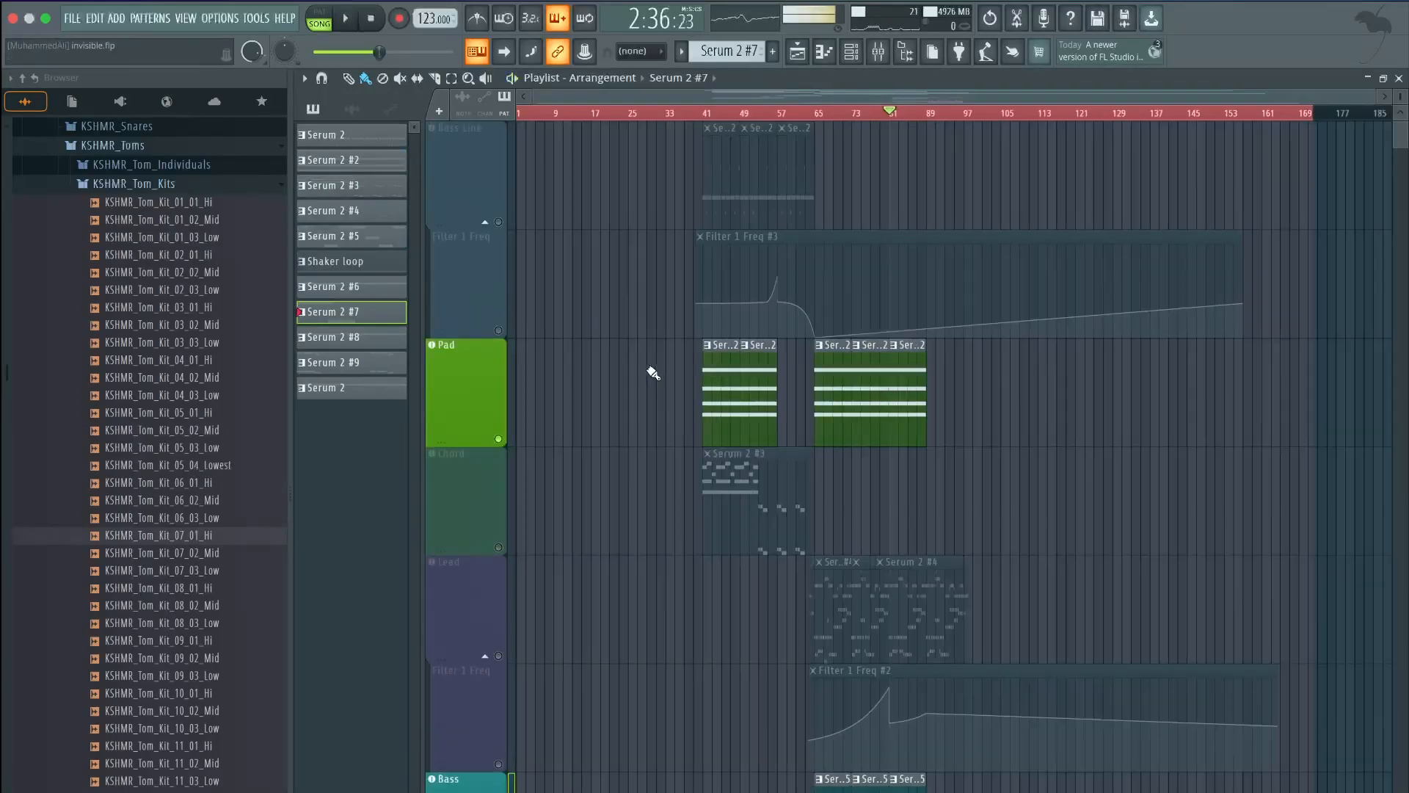
# Play the section from bar 81 to audition the Kick and Pad together
pyautogui.scroll(5, 913, 394)
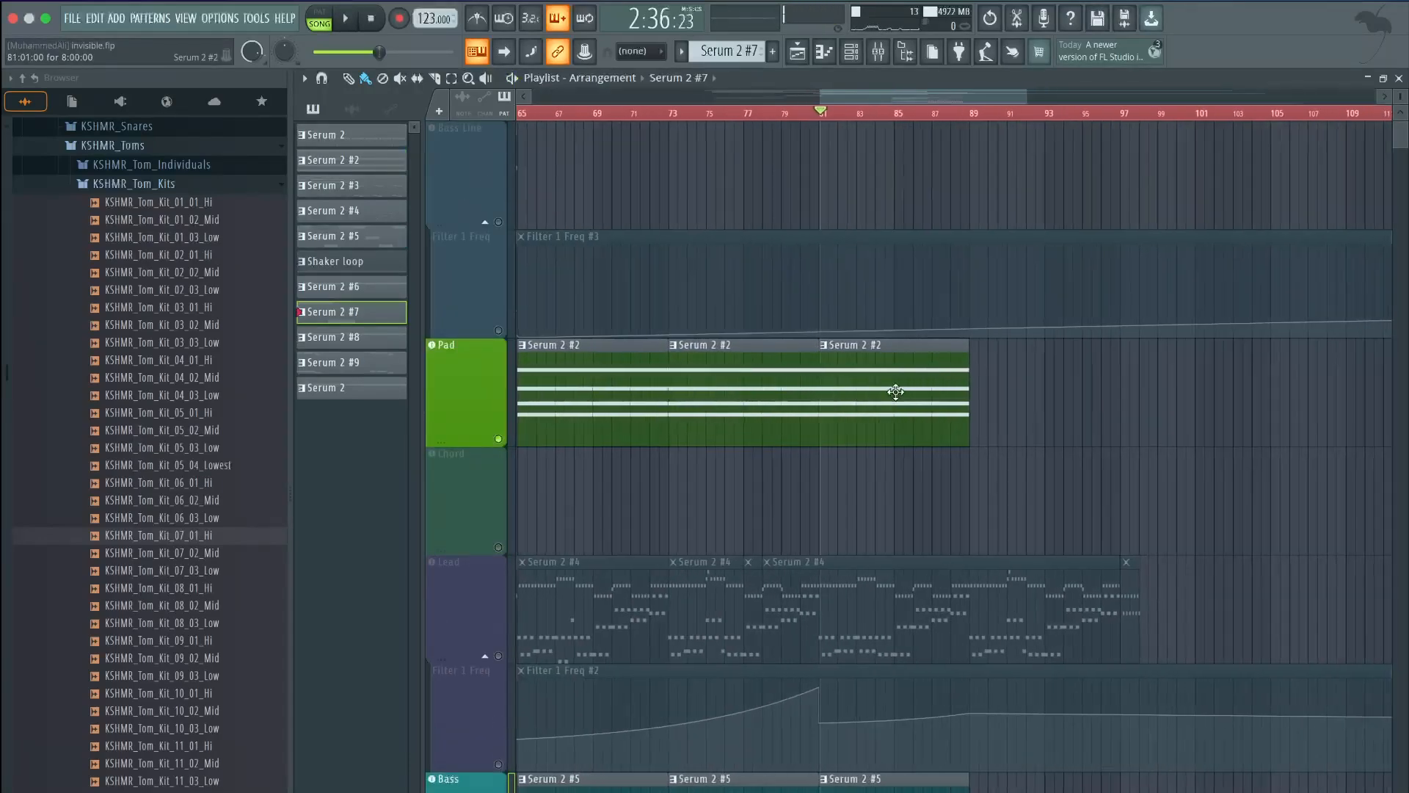
pyautogui.moveTo(874, 99); pyautogui.dragTo(872, 99)
pyautogui.scroll(1, 871, 176)
pyautogui.press('space')
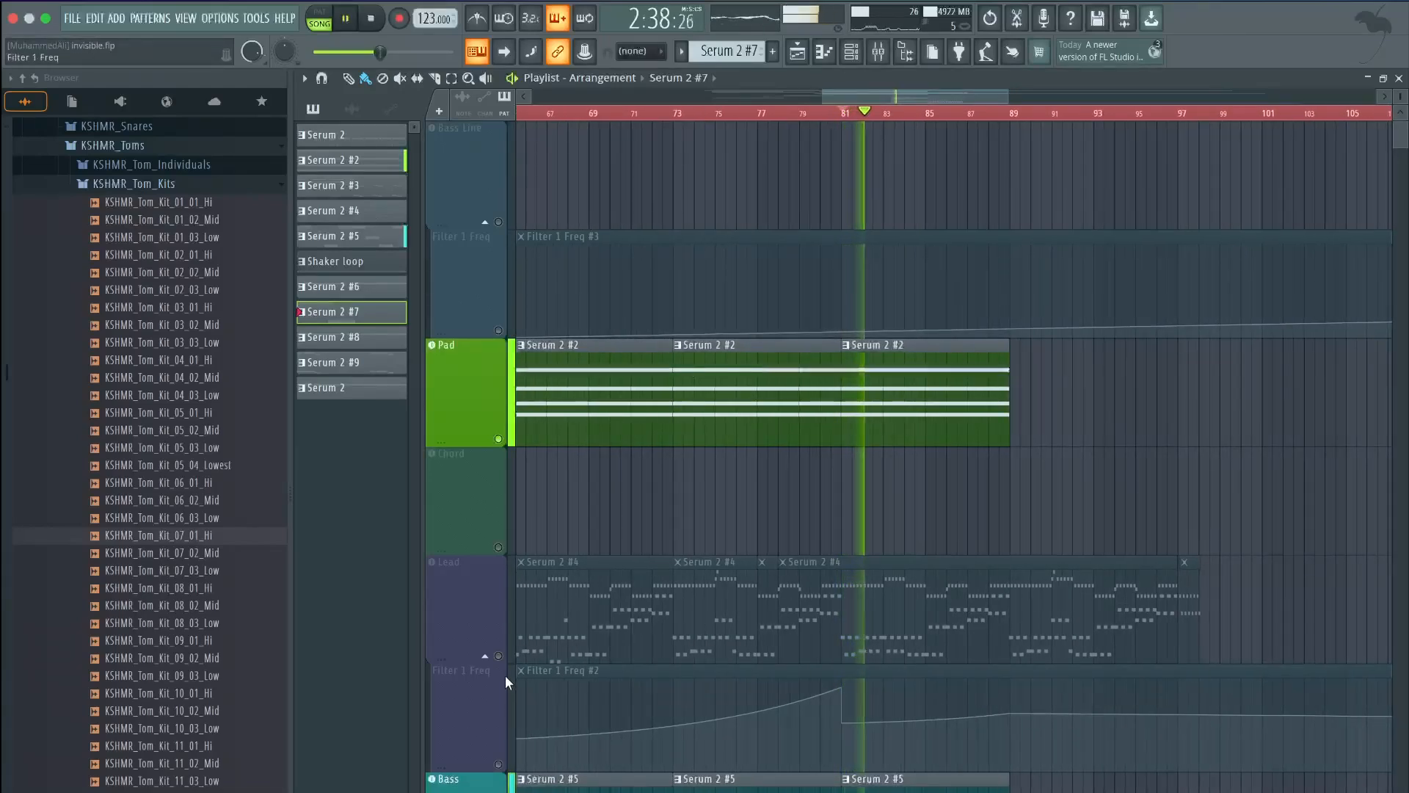
pyautogui.press('space')
pyautogui.scroll(-6, 738, 455)
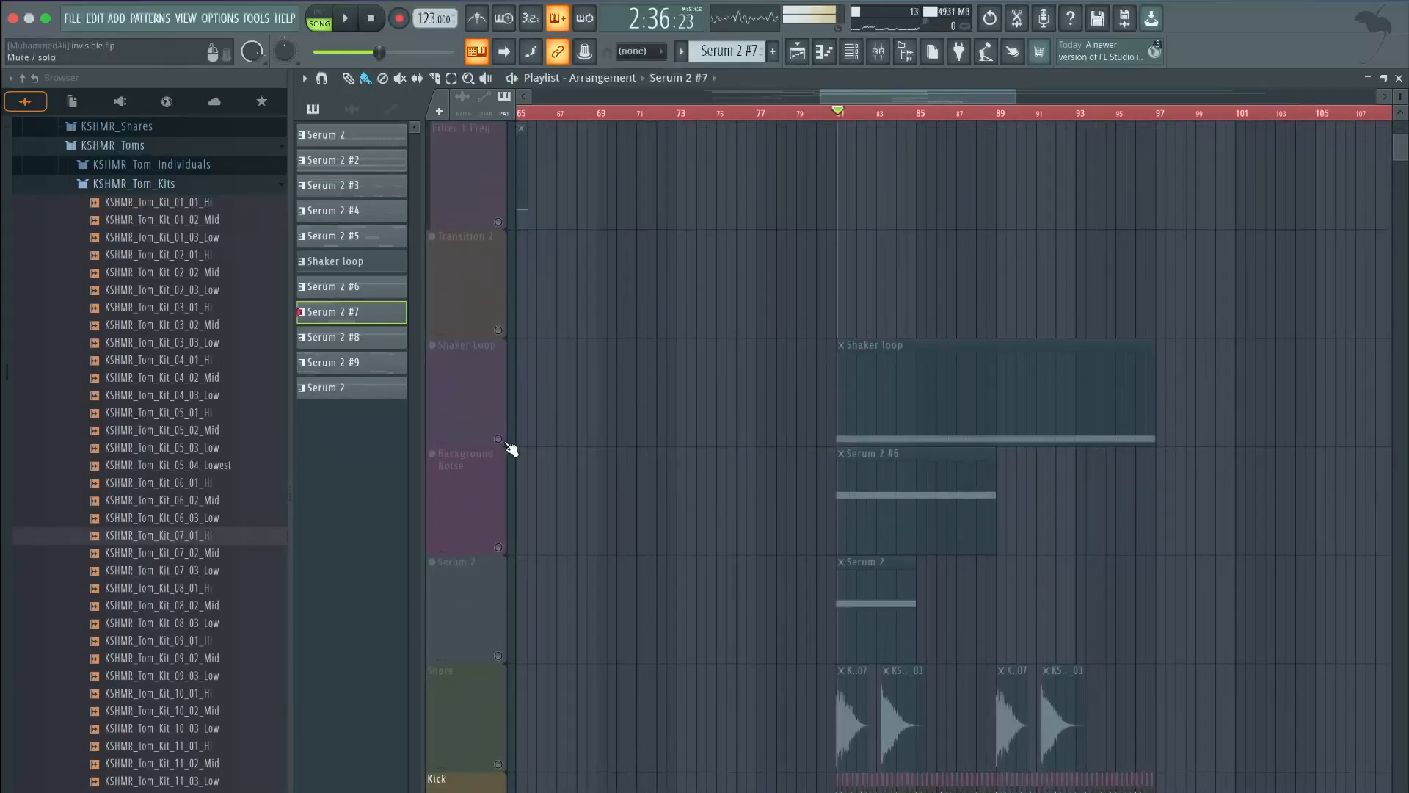
# Unmute the Shaker Loop, Background Noise and Serum 2 tracks while playing
pyautogui.click(503, 443)
pyautogui.press('space')
pyautogui.scroll(3, 812, 425)
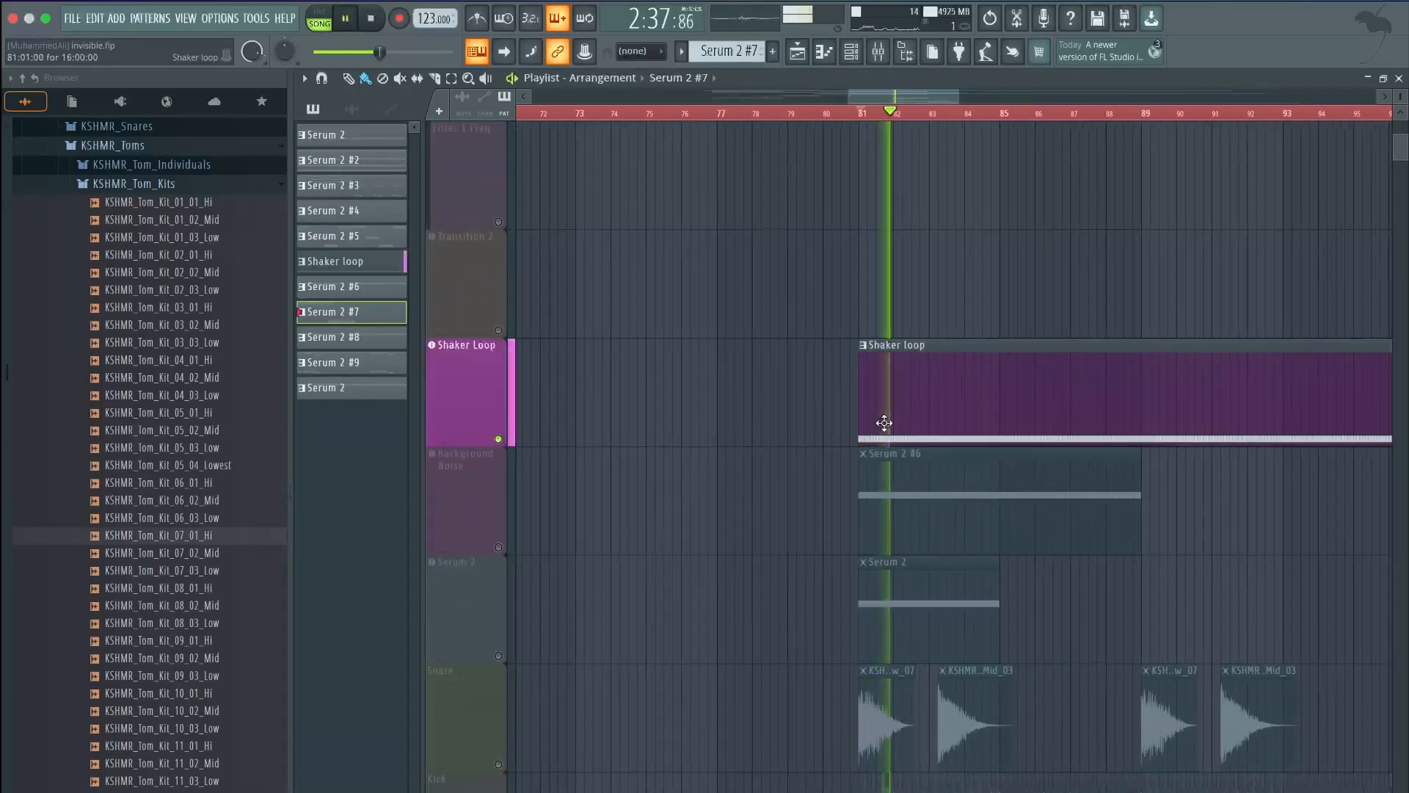
pyautogui.scroll(-3, 885, 418)
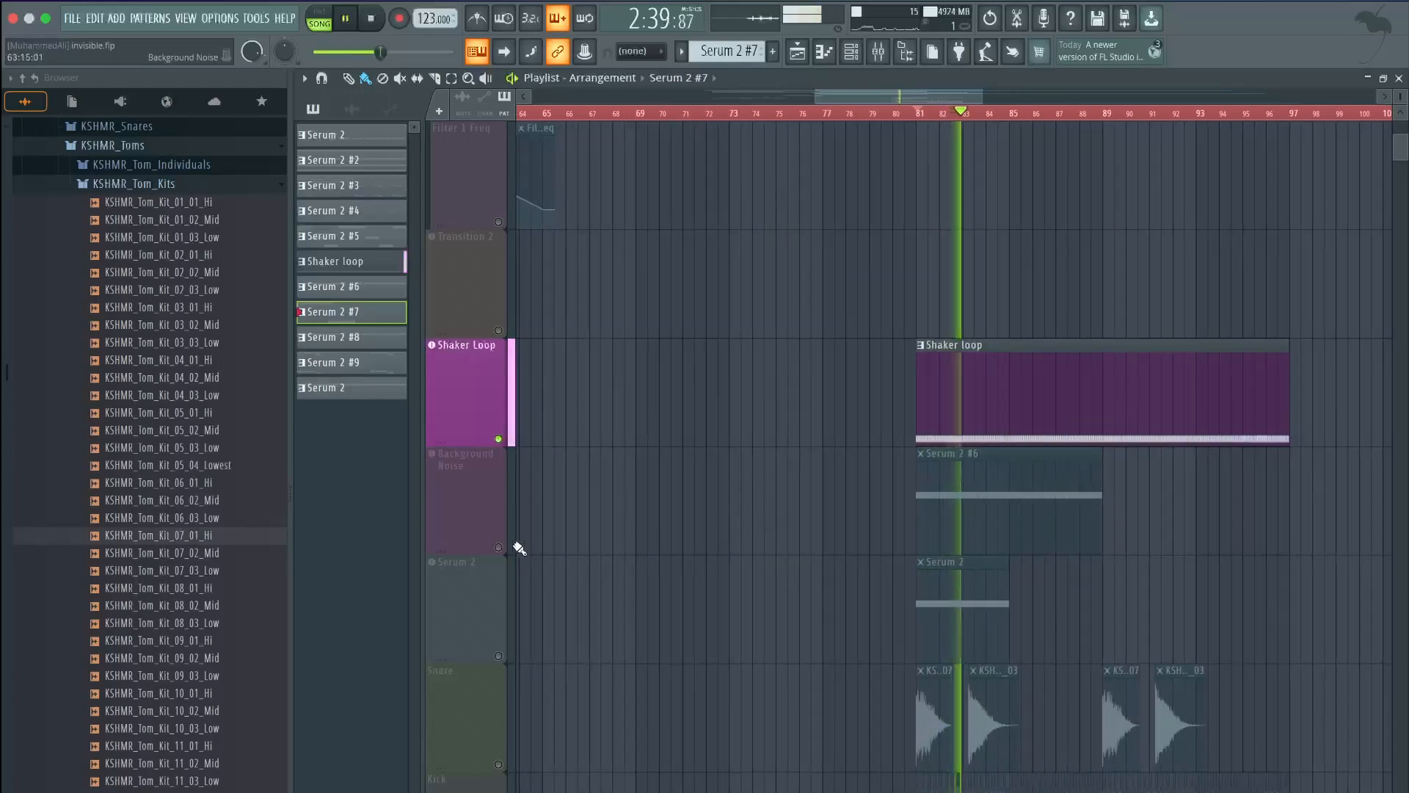
pyautogui.click(513, 547)
pyautogui.scroll(3, 932, 491)
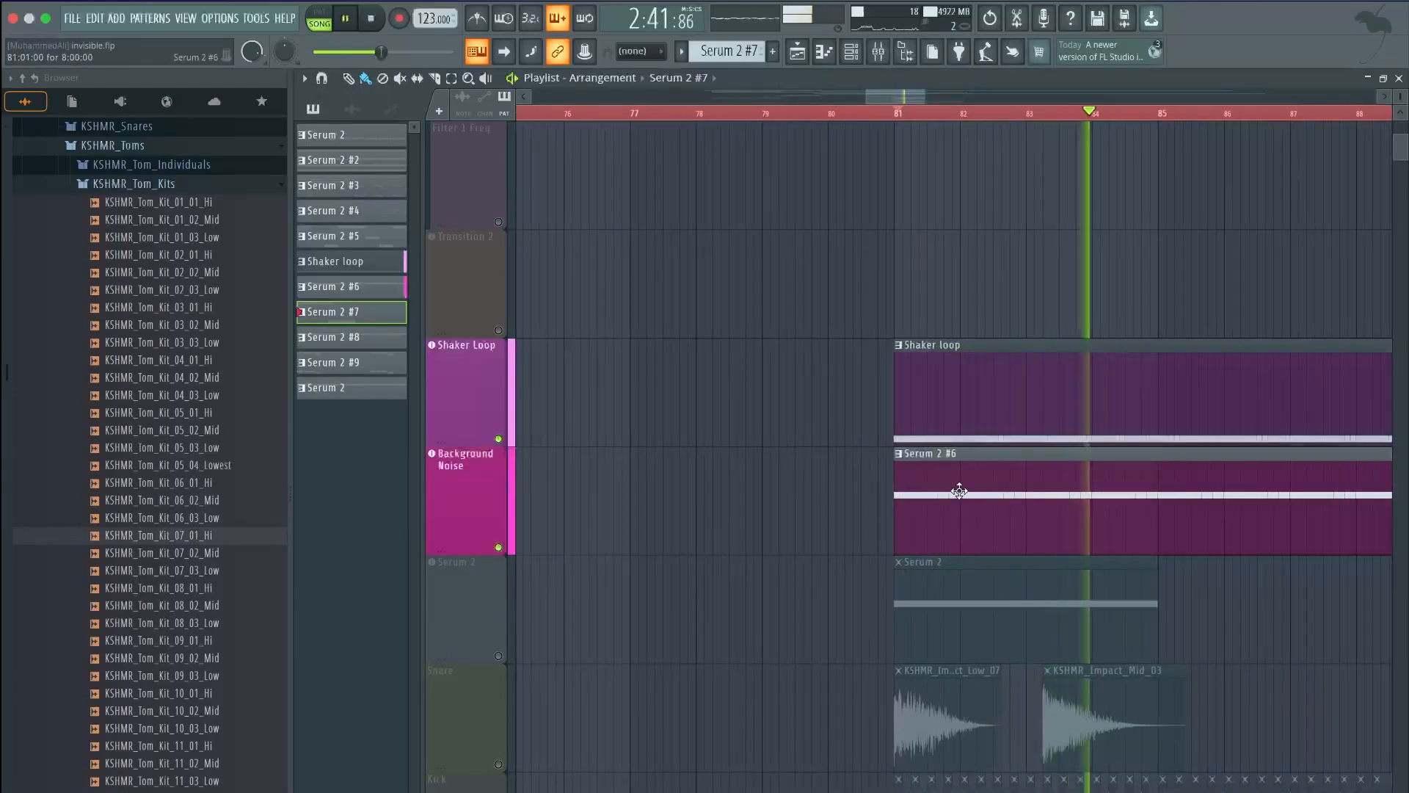
pyautogui.click(498, 655)
pyautogui.scroll(-5, 651, 613)
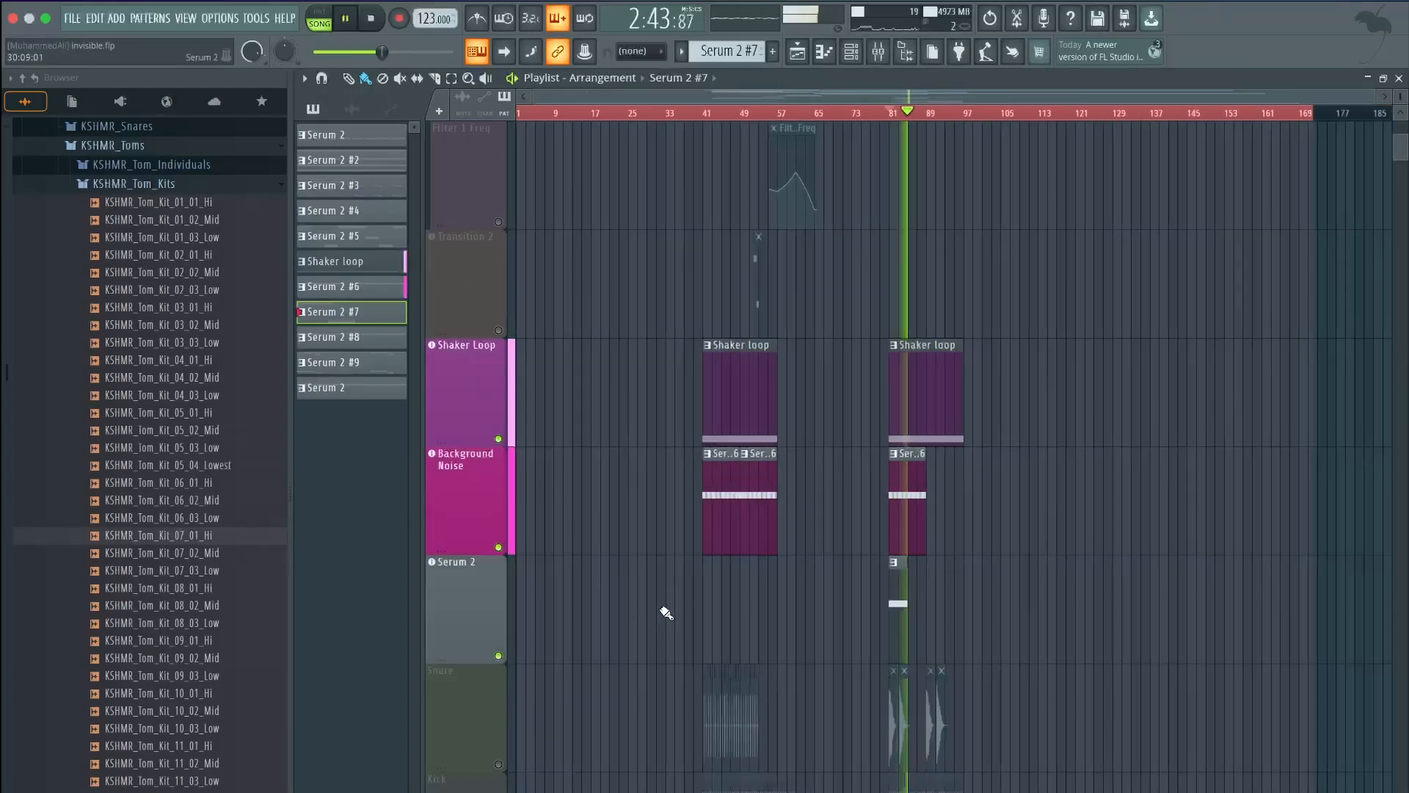
pyautogui.scroll(5, 940, 486)
pyautogui.press('space')
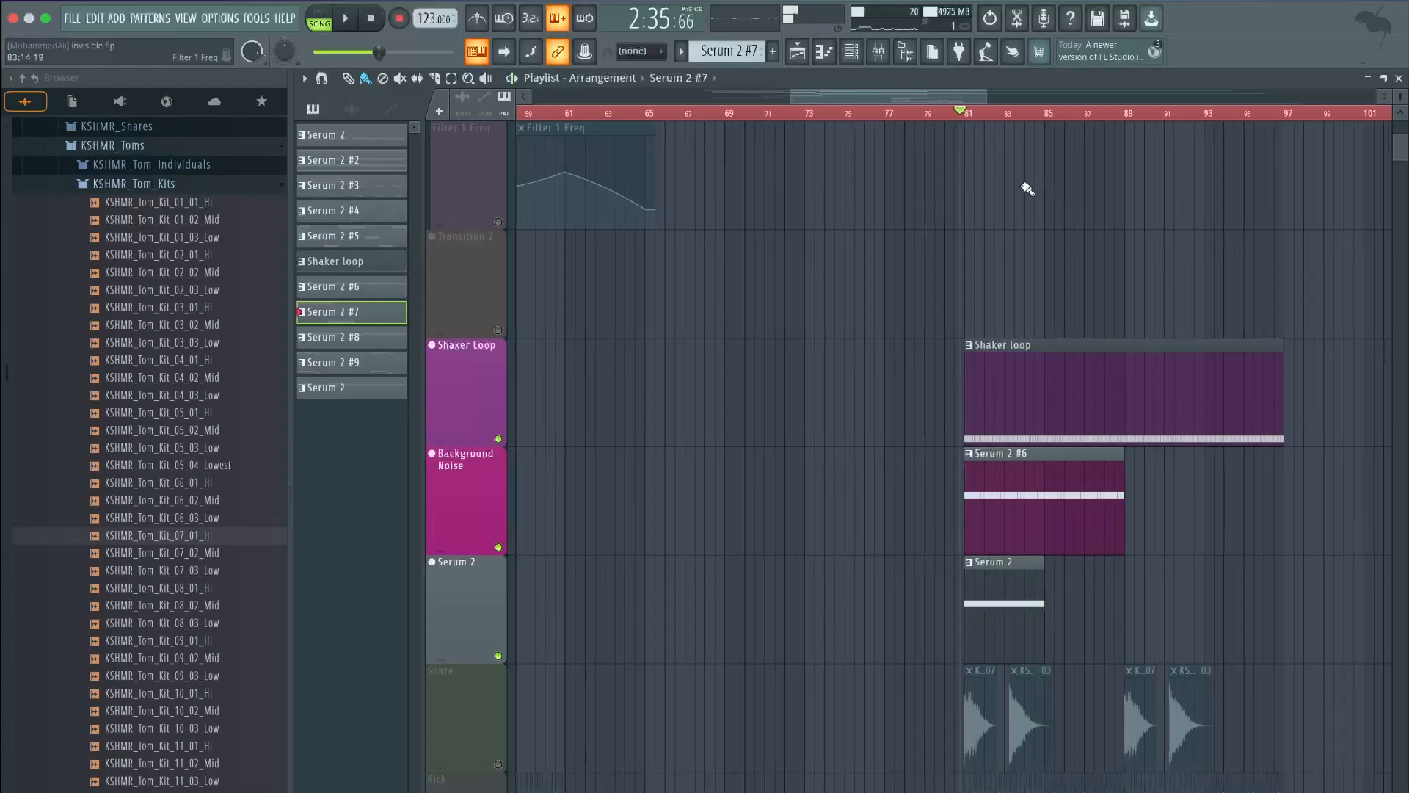
# Play the full section from bar 81, then open the Serum 2 track's synth
pyautogui.scroll(4, 1027, 189)
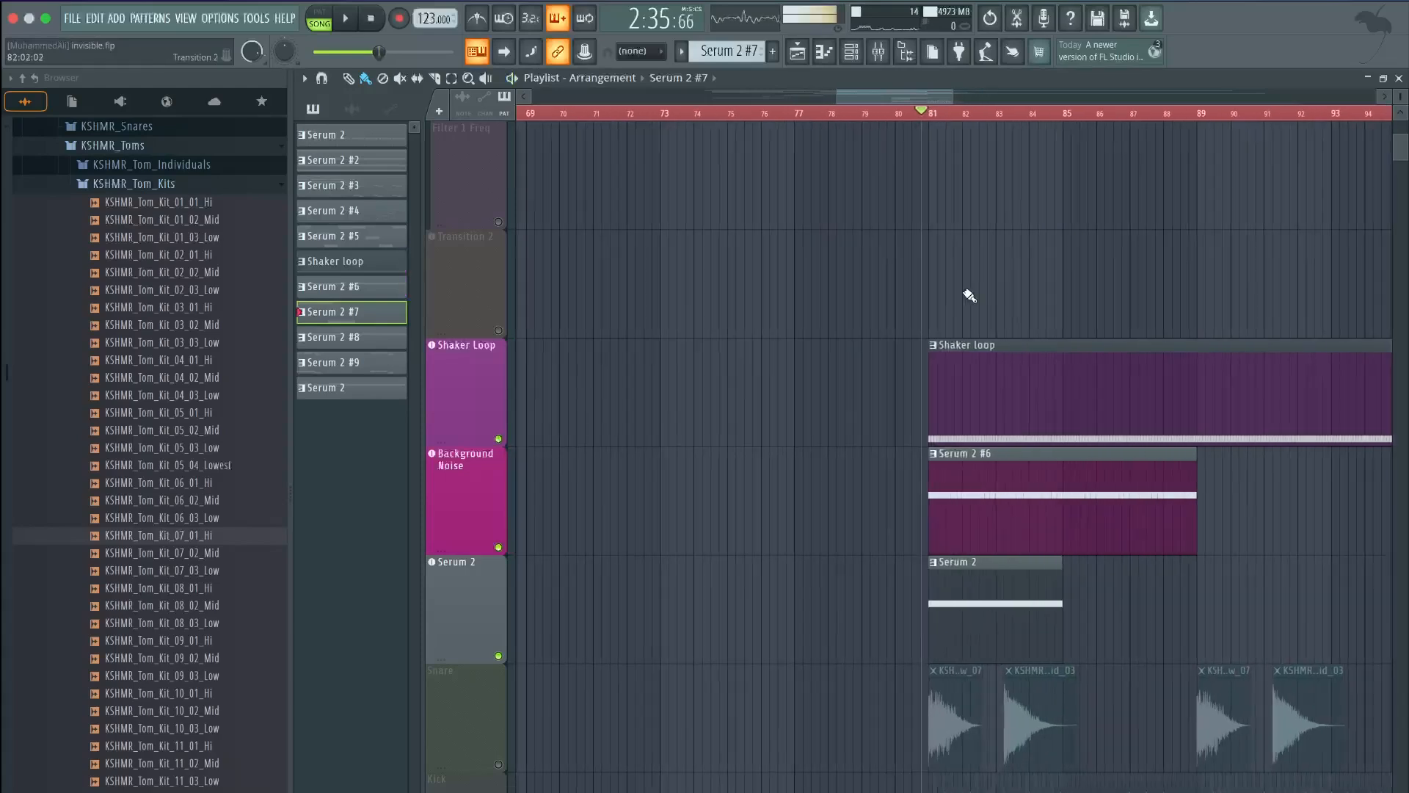
pyautogui.scroll(-2, 726, 546)
pyautogui.press('space')
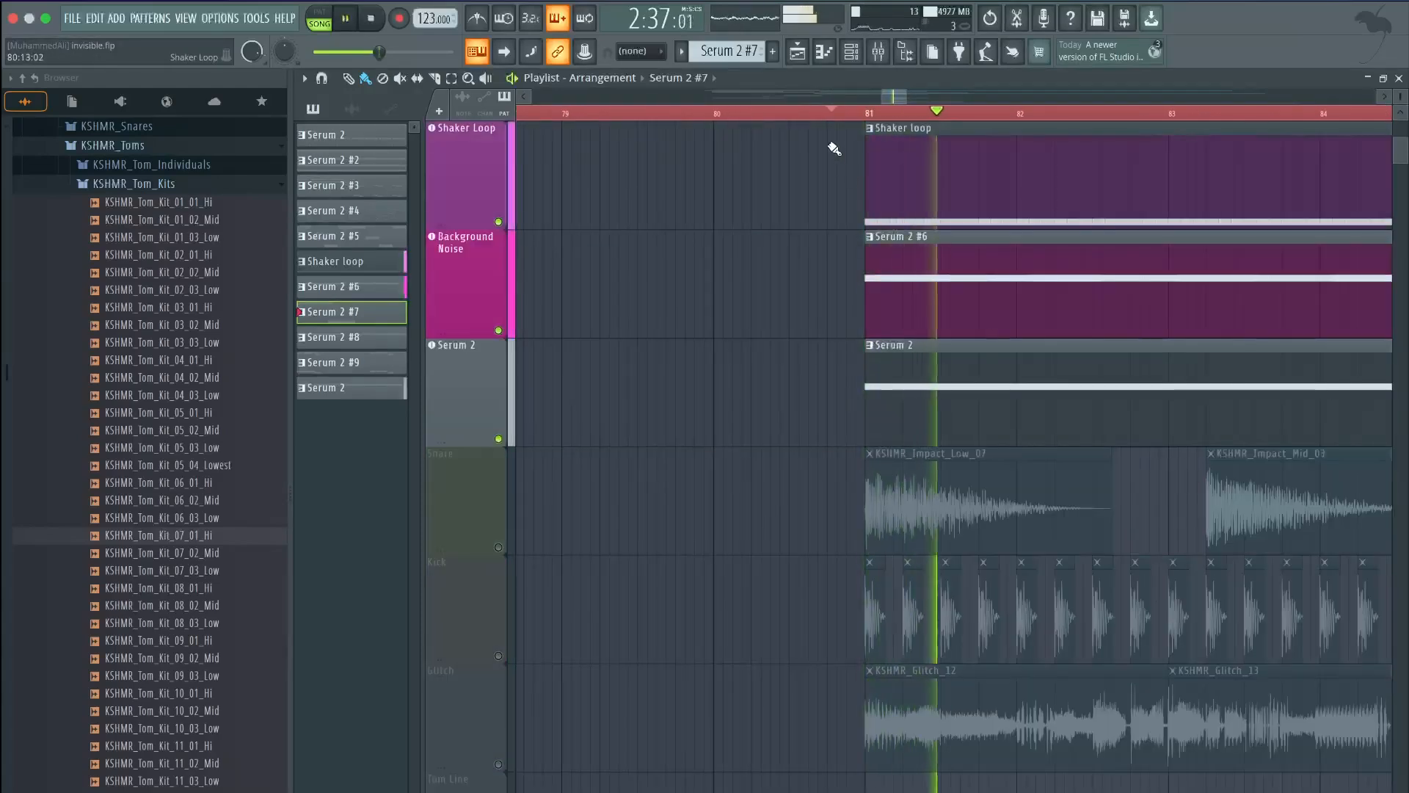
pyautogui.moveTo(889, 98); pyautogui.dragTo(899, 98)
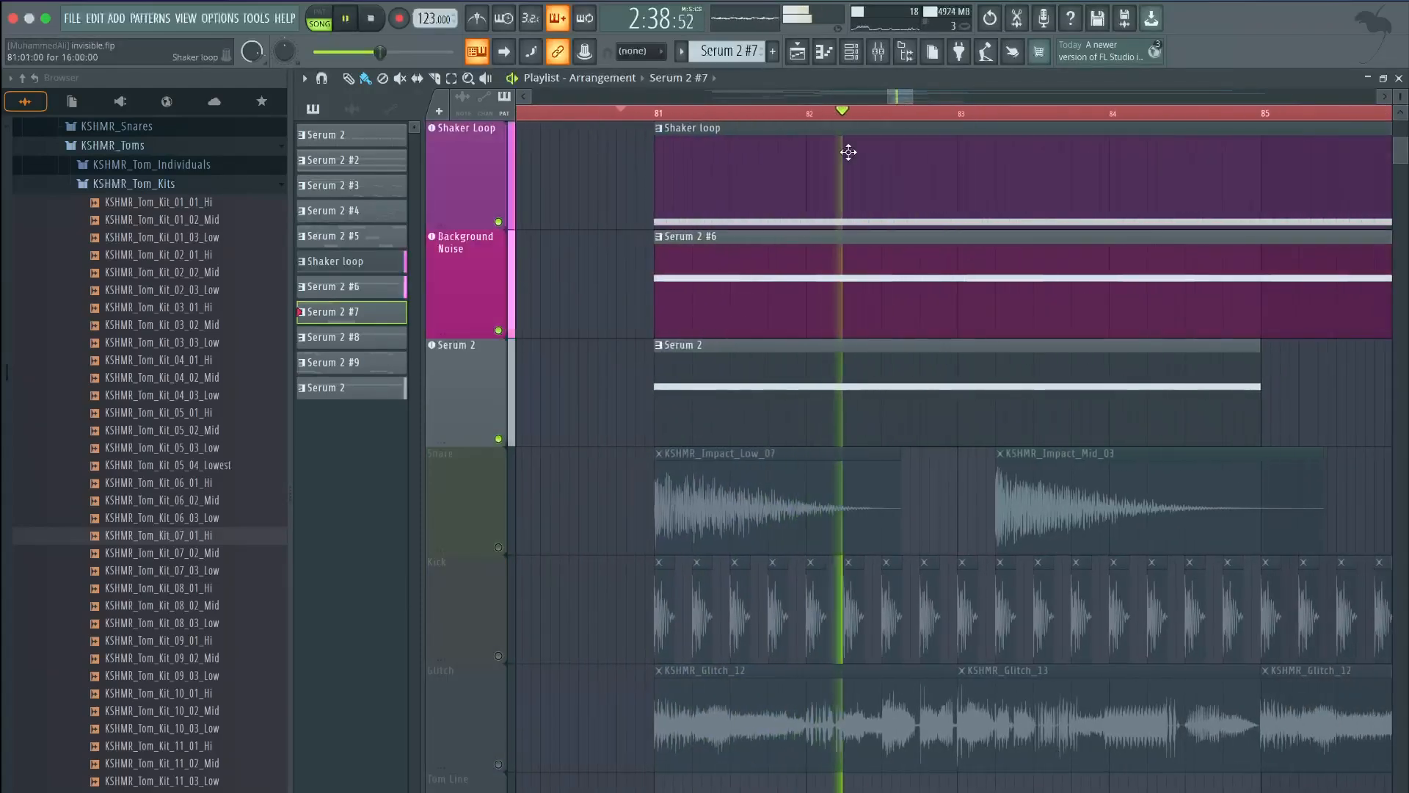
pyautogui.press('space')
pyautogui.click(469, 375)
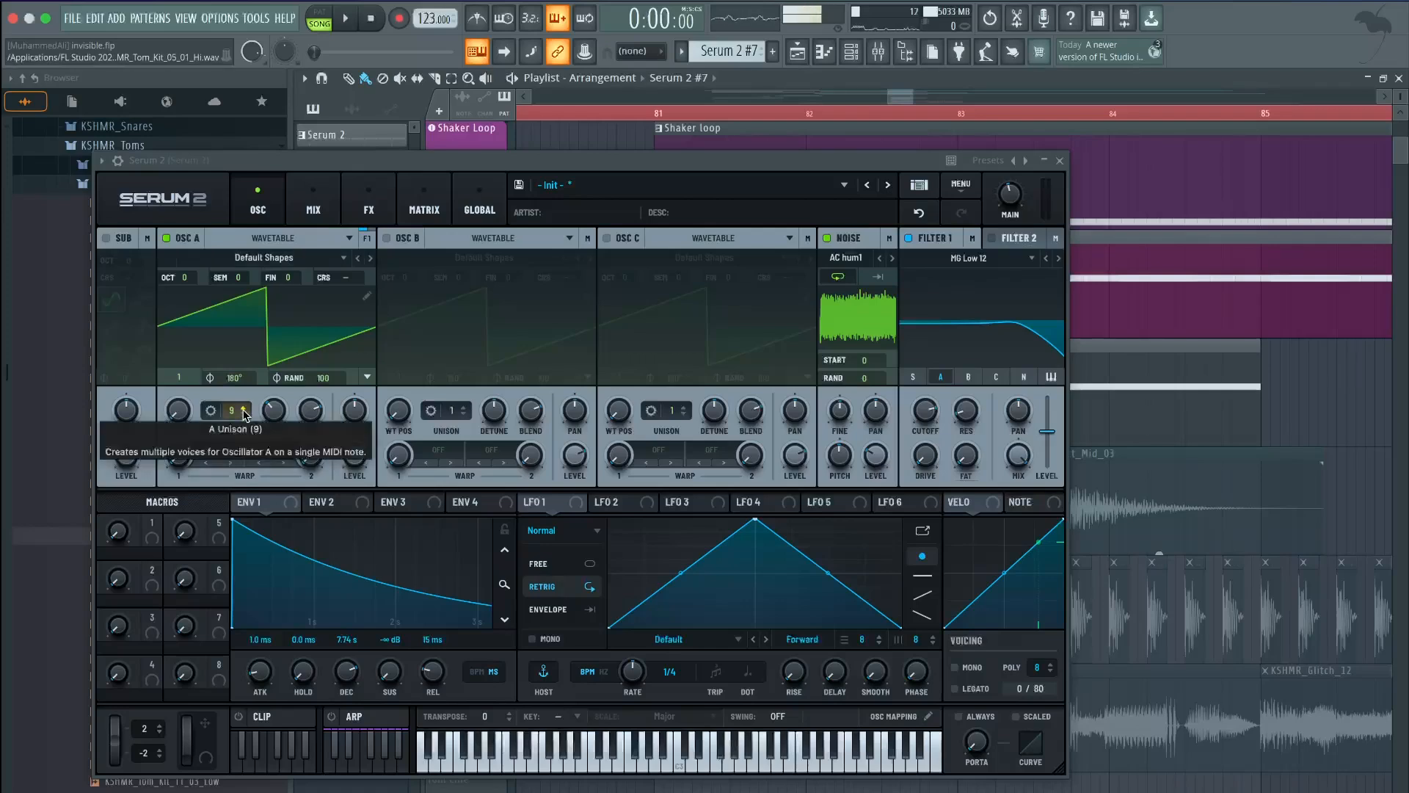
# Show the Serum 2 synth's oscillators: 9-voice Osc A with AC hum1 noise
pyautogui.click(369, 205)
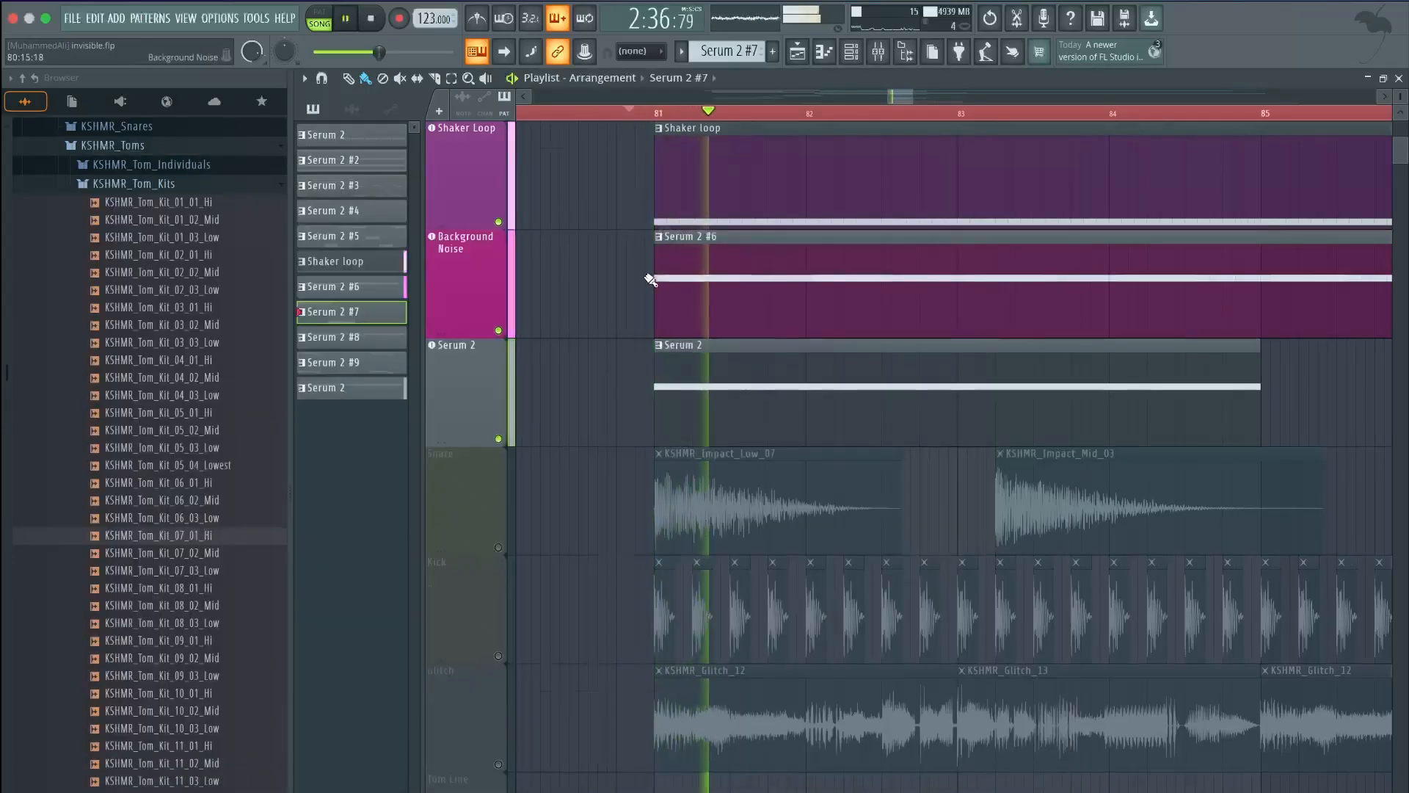
# Unmute the Kick track and play from bar 81
pyautogui.press('space')
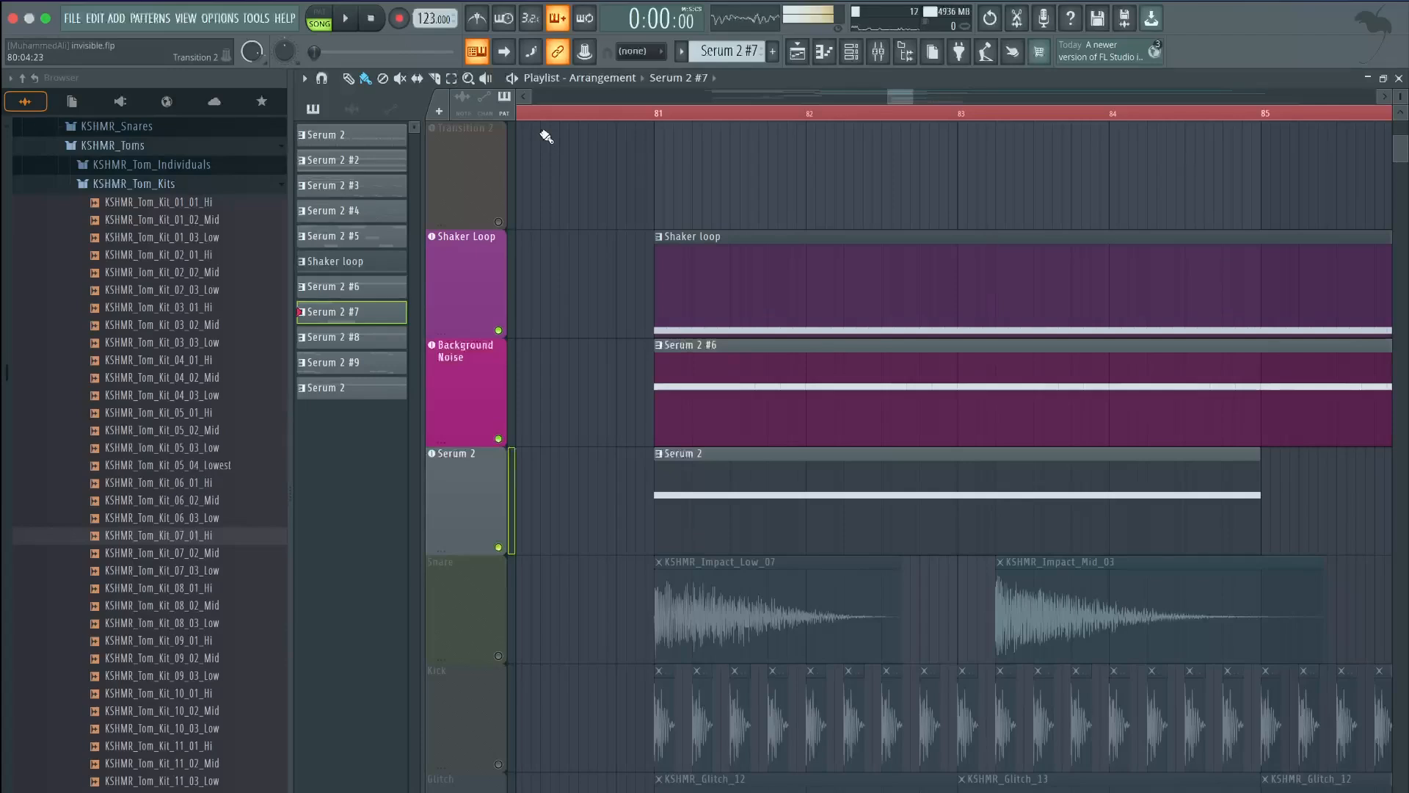
pyautogui.click(503, 764)
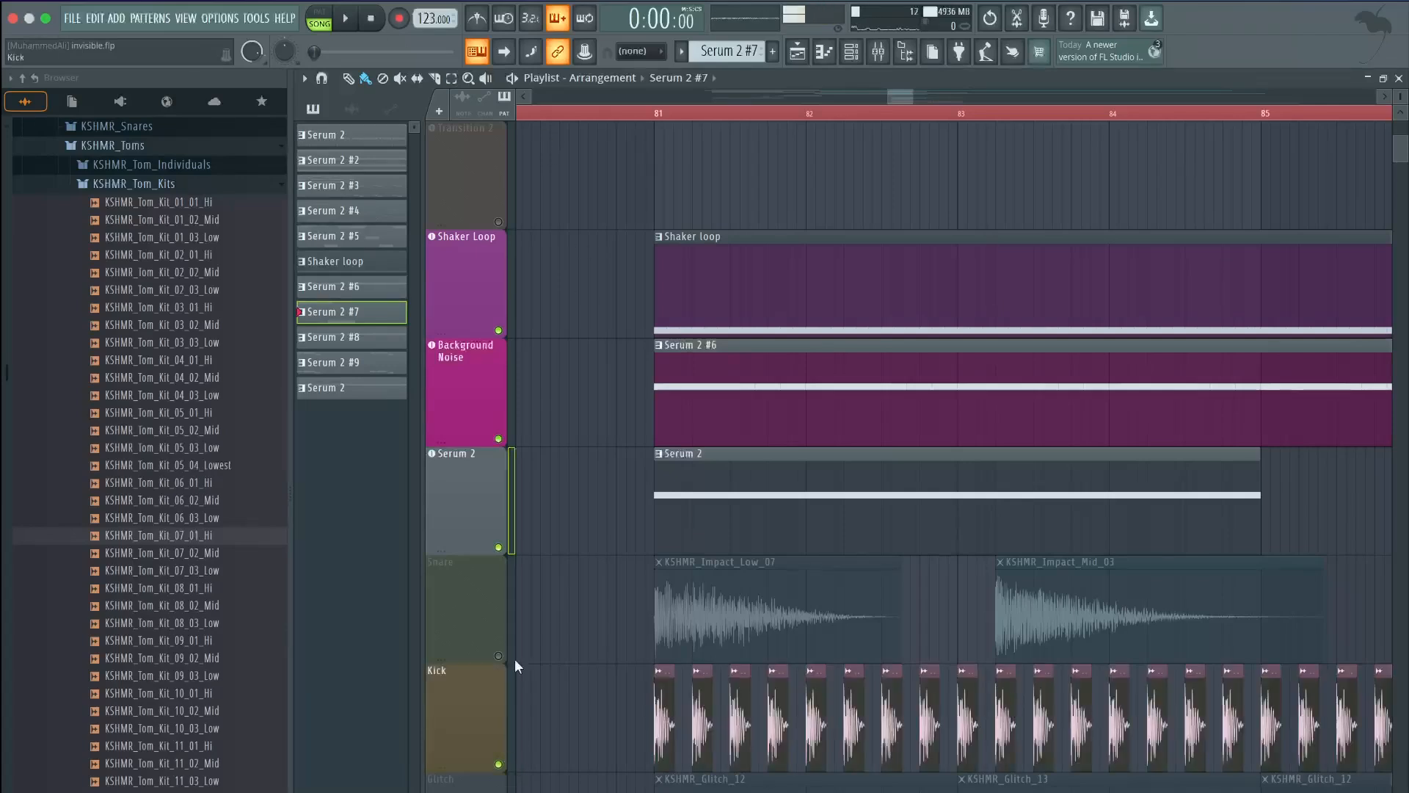
pyautogui.press('space')
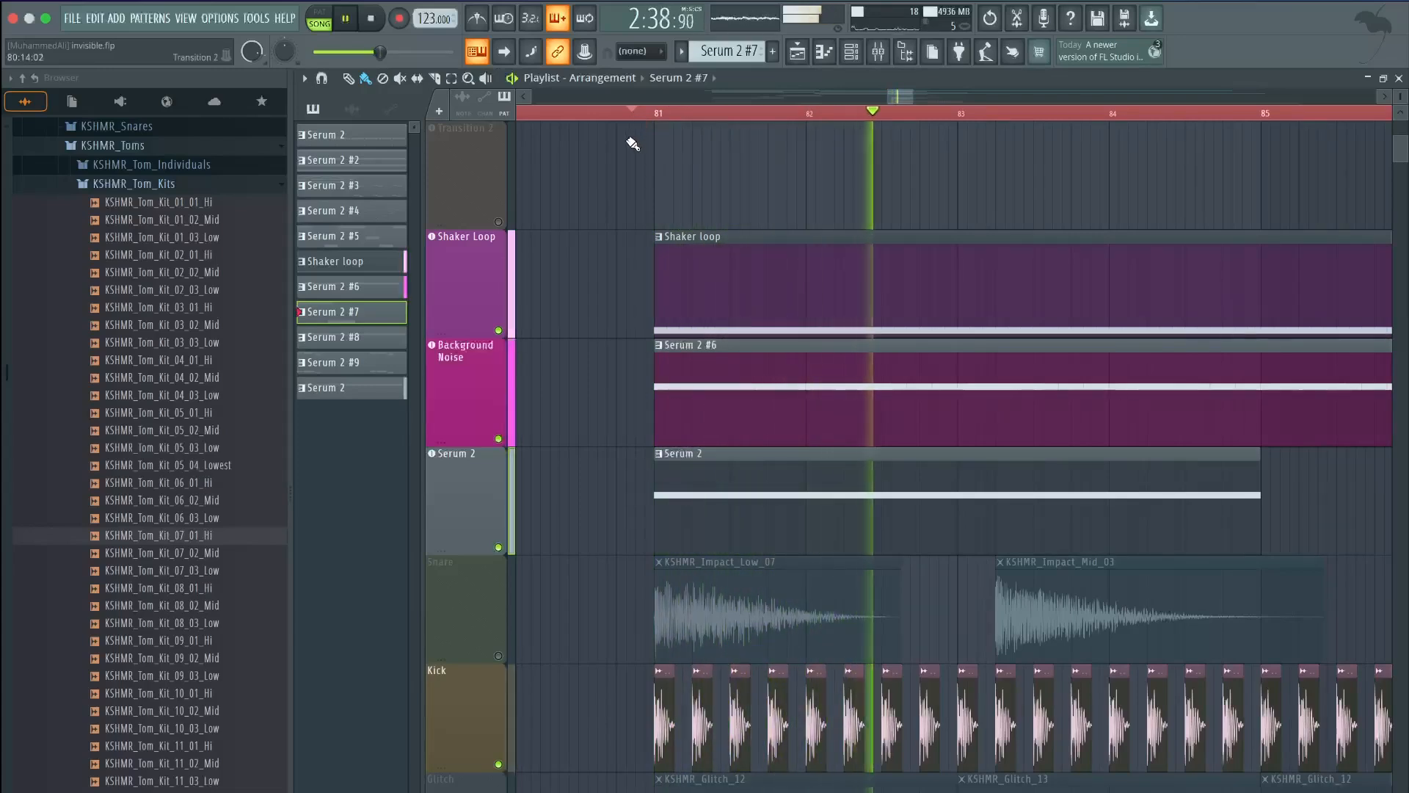
pyautogui.click(371, 20)
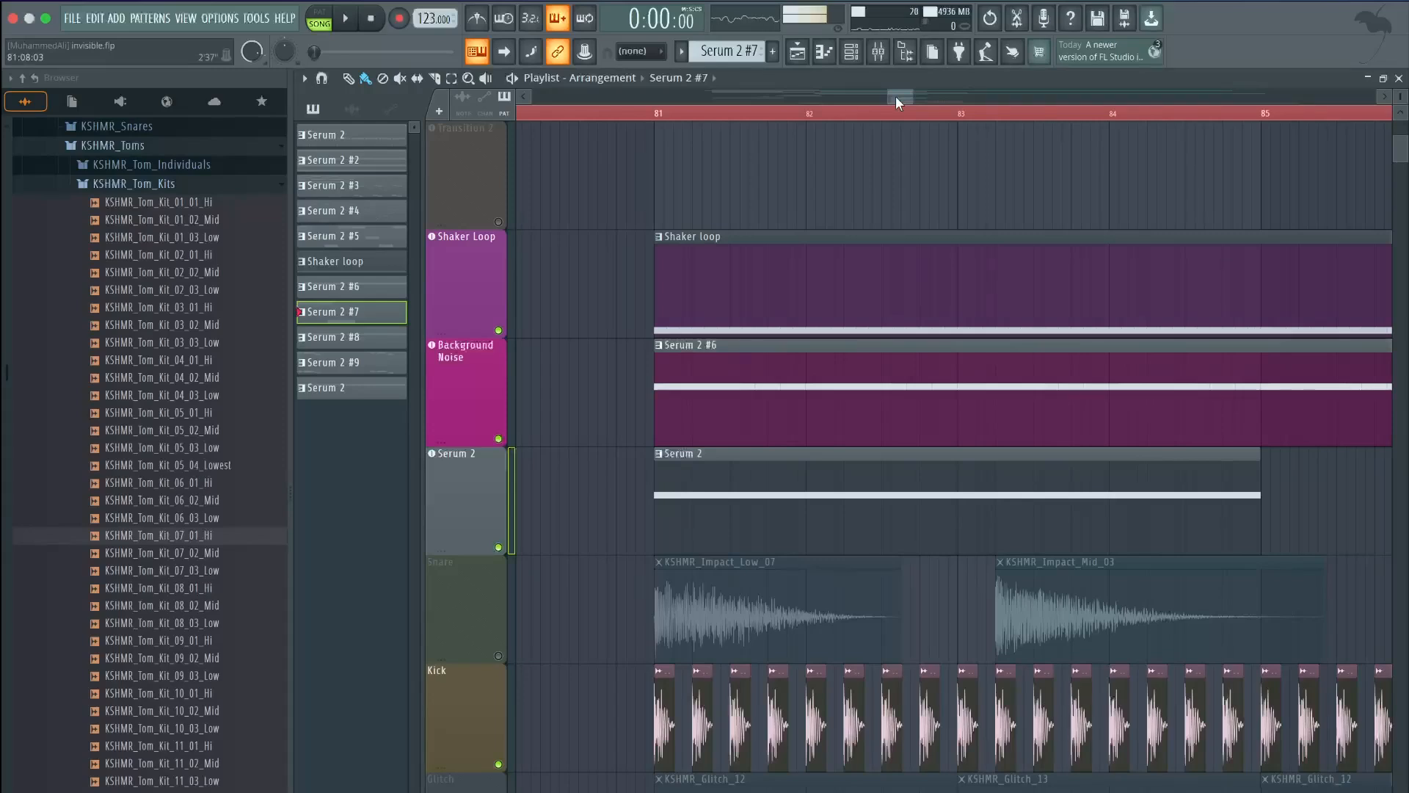
# Place the song start just before bar 81 and unmute the Glitch track
pyautogui.click(635, 111)
pyautogui.press('space')
pyautogui.press('space')
pyautogui.press('space')
pyautogui.click(658, 115)
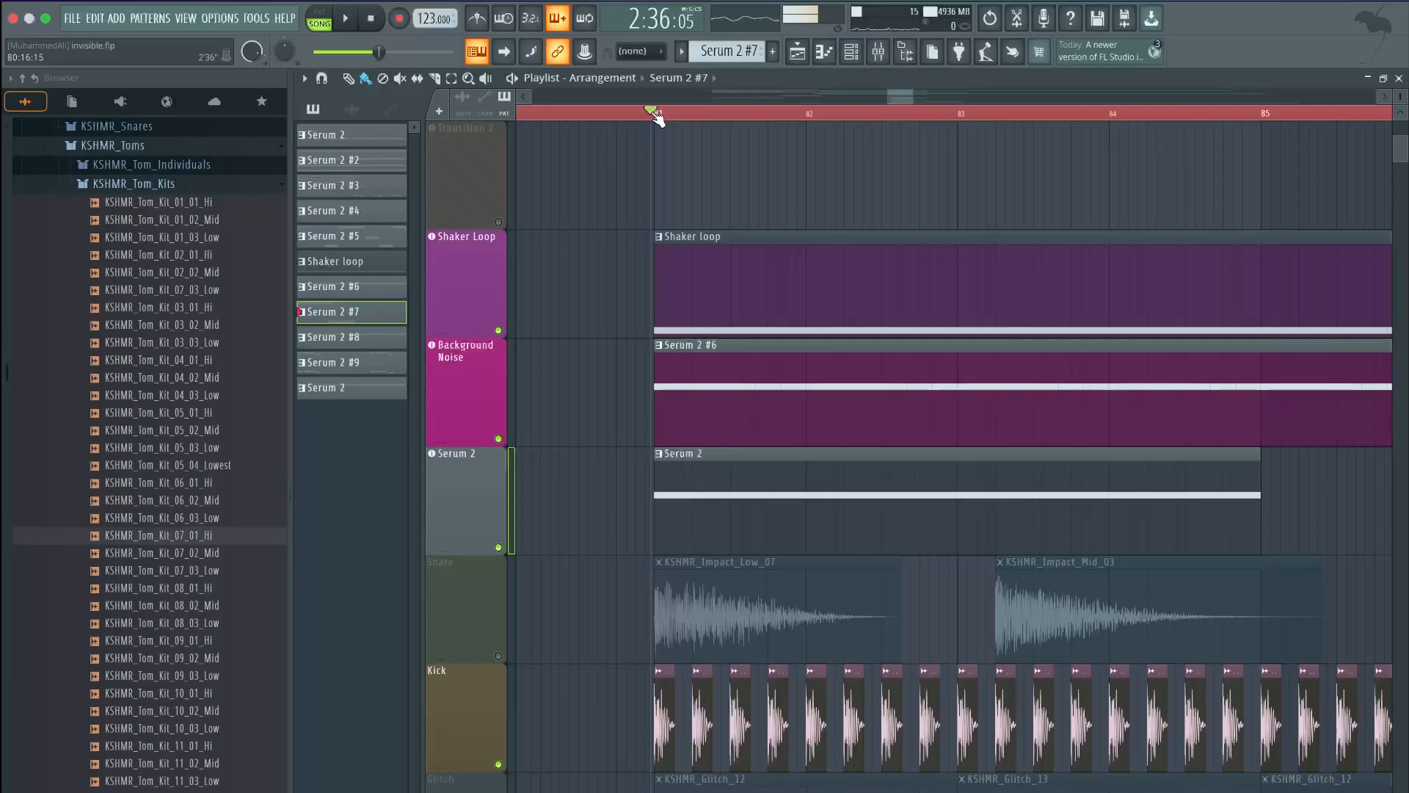
pyautogui.scroll(-2, 655, 129)
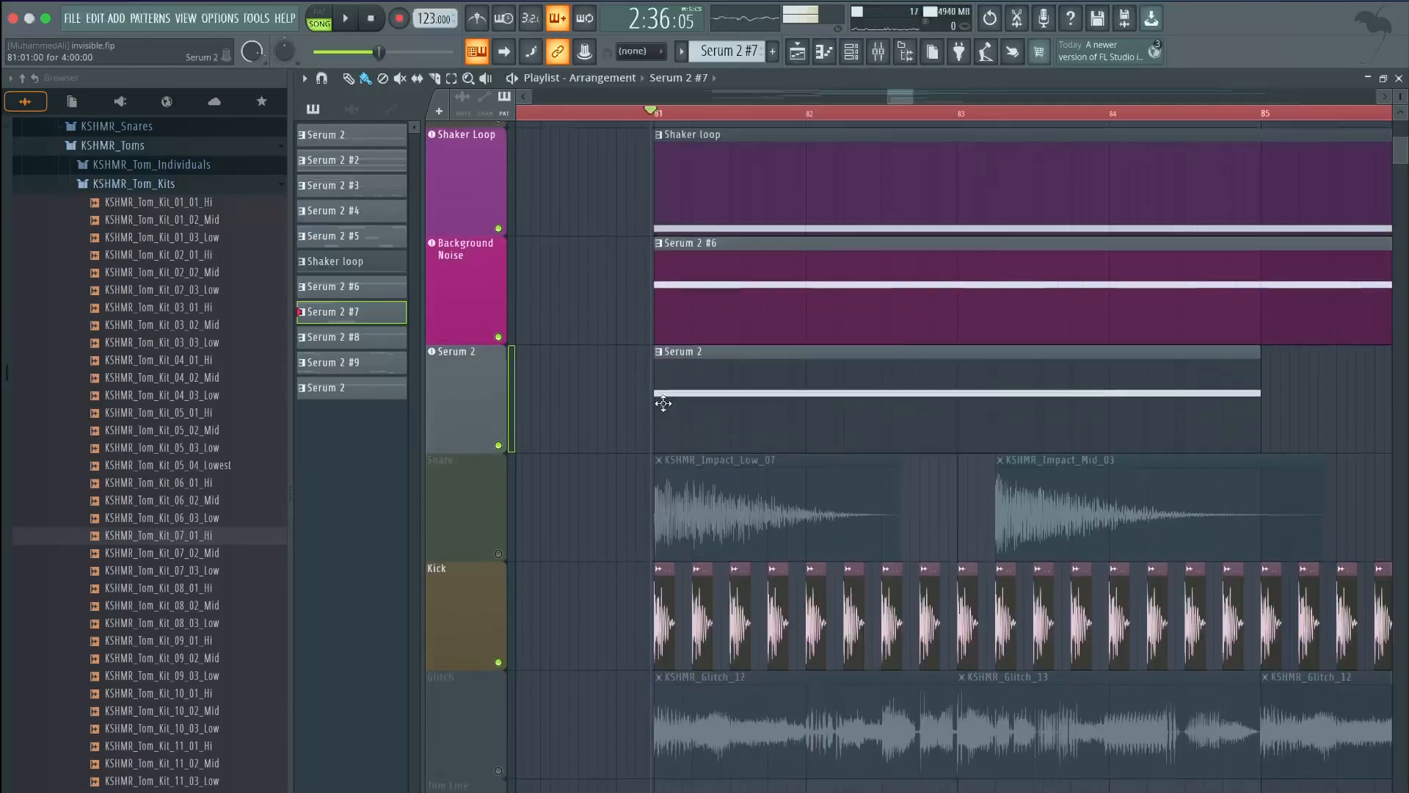
pyautogui.click(499, 655)
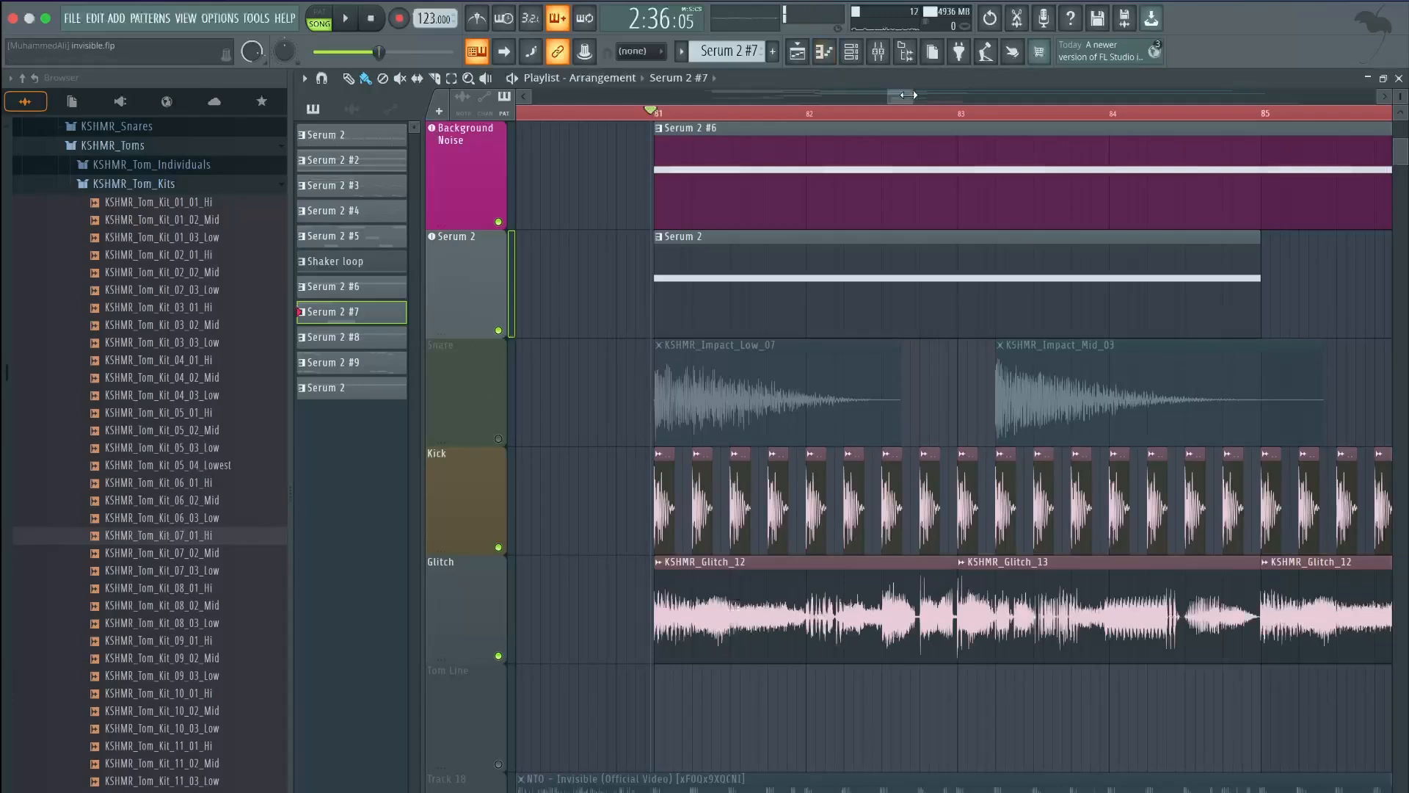
# Play from bar 81 while muting the Serum 2 and Background Noise tracks, then stop
pyautogui.scroll(1, 876, 167)
pyautogui.press('space')
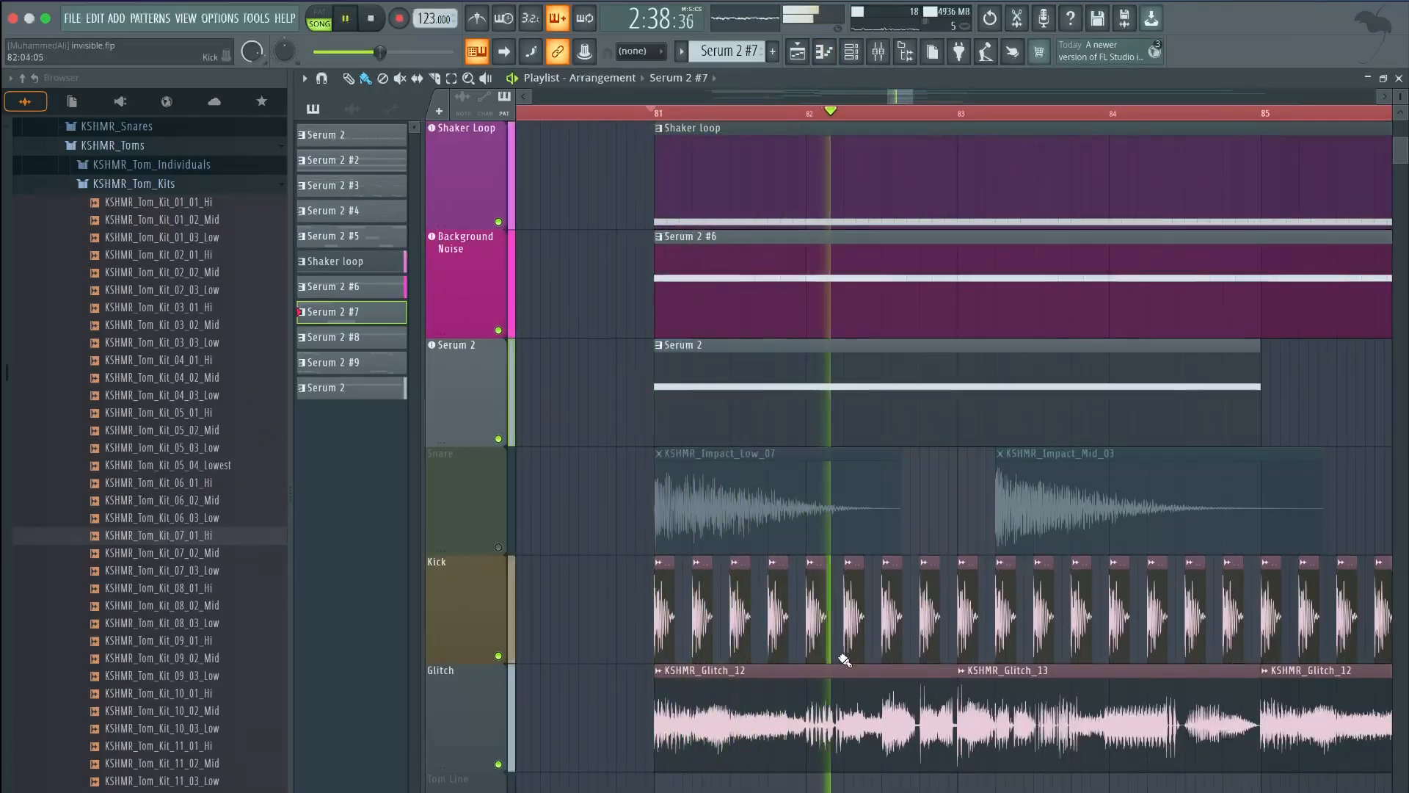
pyautogui.click(498, 438)
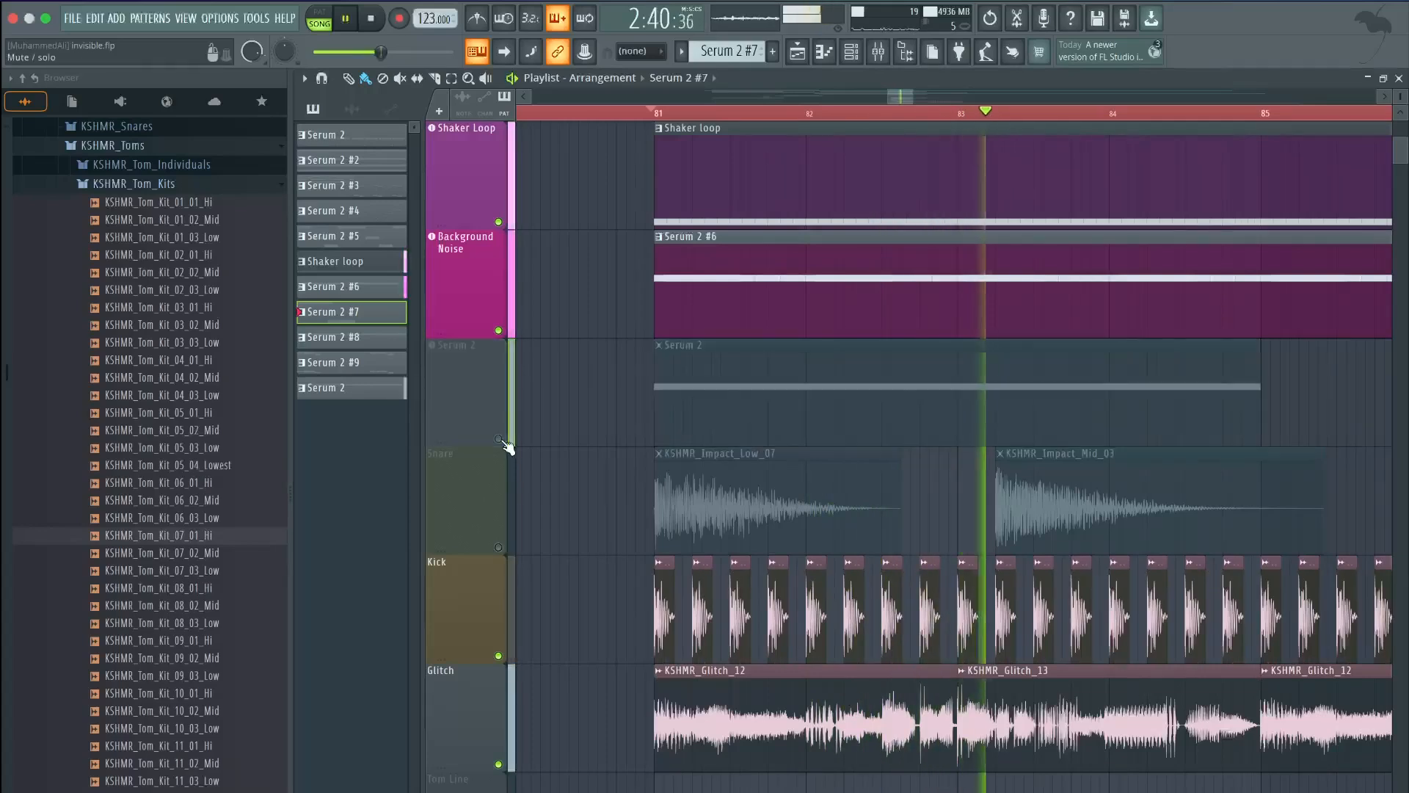
pyautogui.click(371, 19)
pyautogui.click(498, 330)
pyautogui.scroll(1, 655, 145)
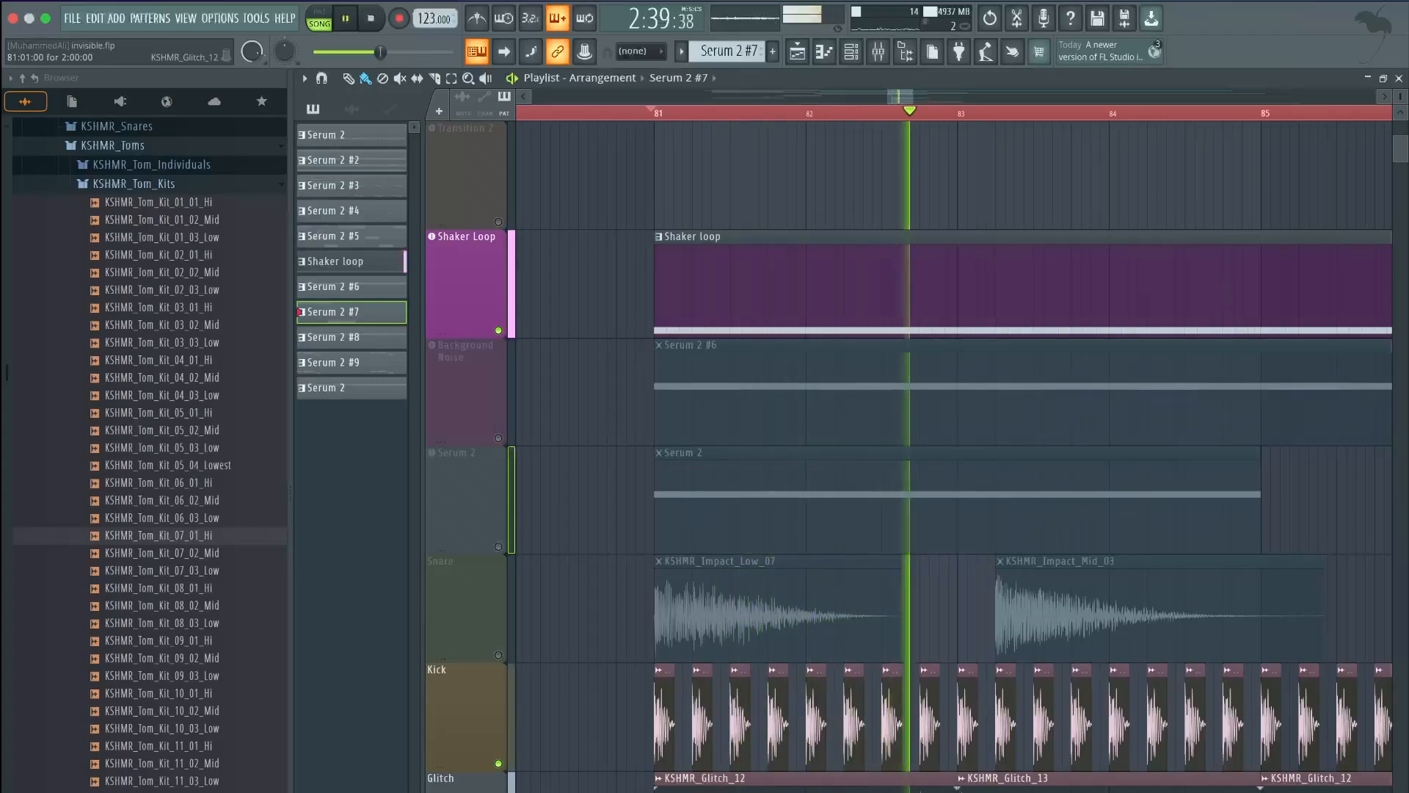
pyautogui.press('space')
# Mute the Kick track and audition the section from bar 81
pyautogui.click(499, 764)
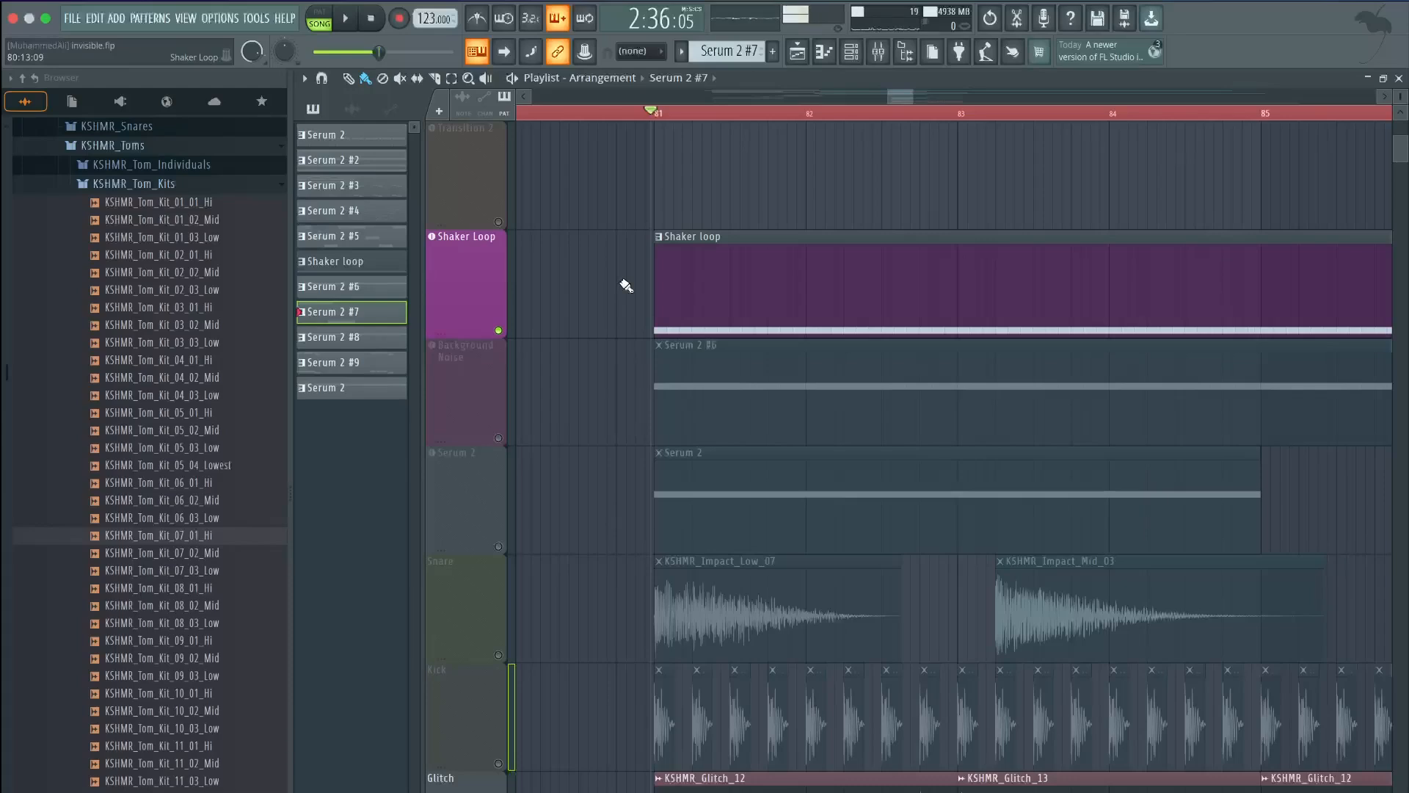
pyautogui.scroll(1, 626, 285)
pyautogui.press('space')
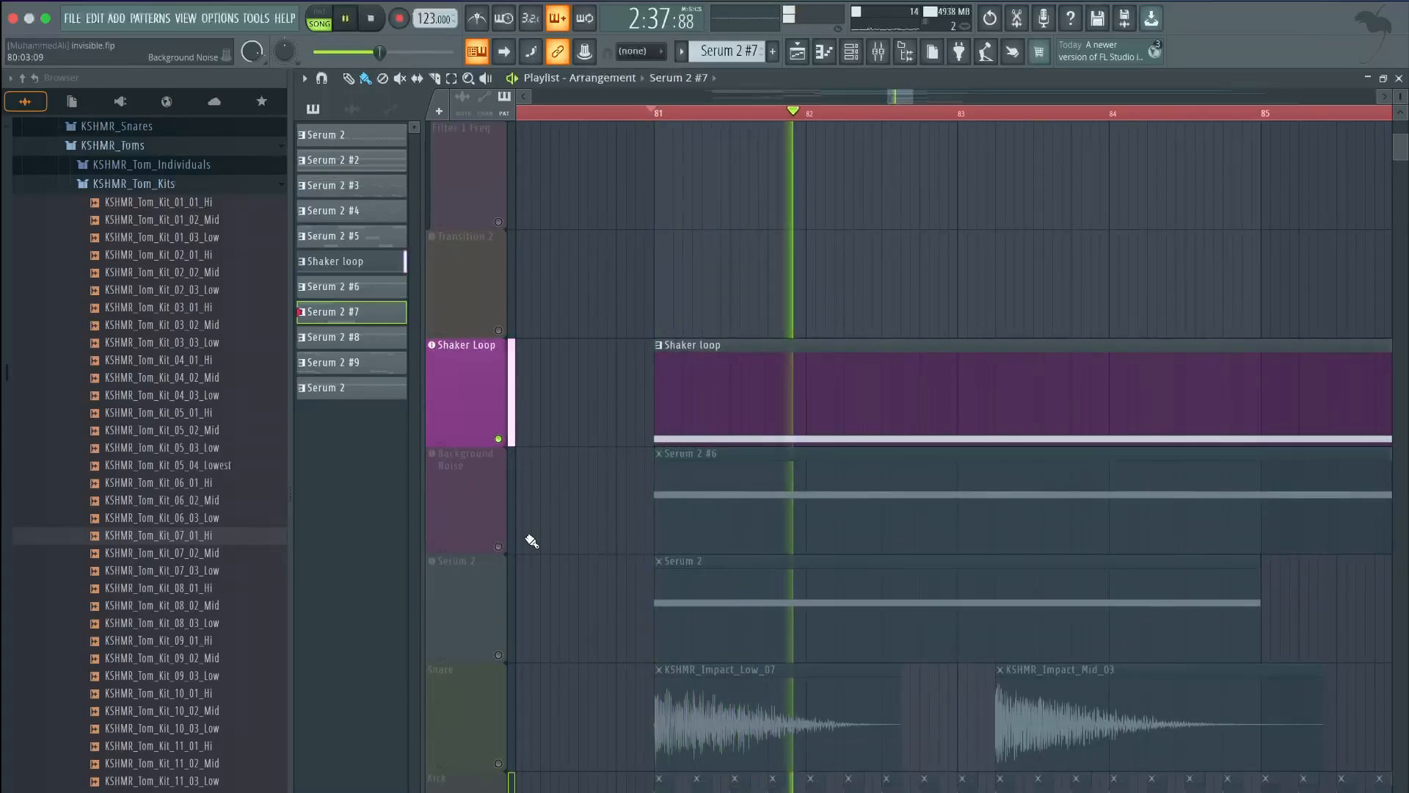
pyautogui.press('space')
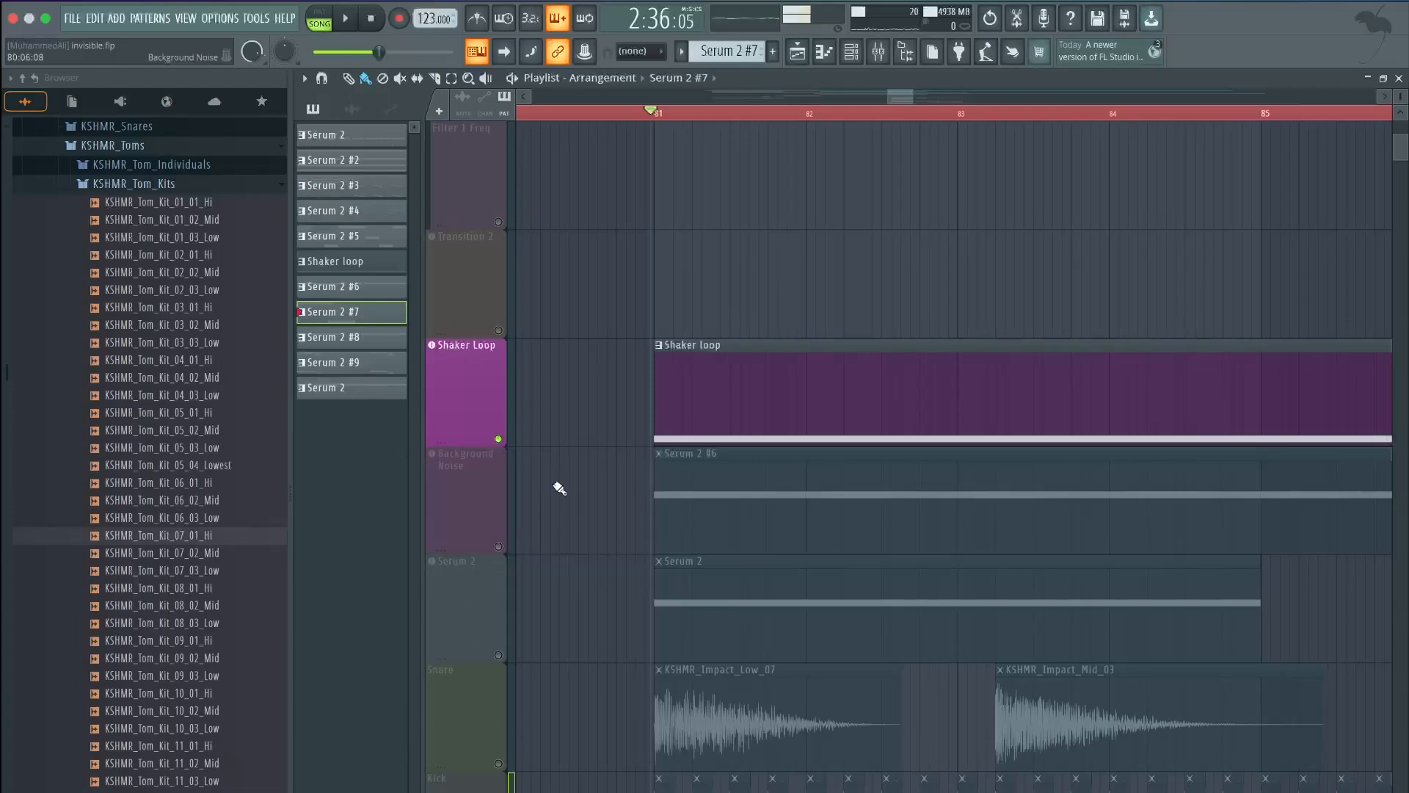
# Unmute the Kick, Snare and Serum 2 tracks and replay the section from bar 81
pyautogui.scroll(-1, 559, 488)
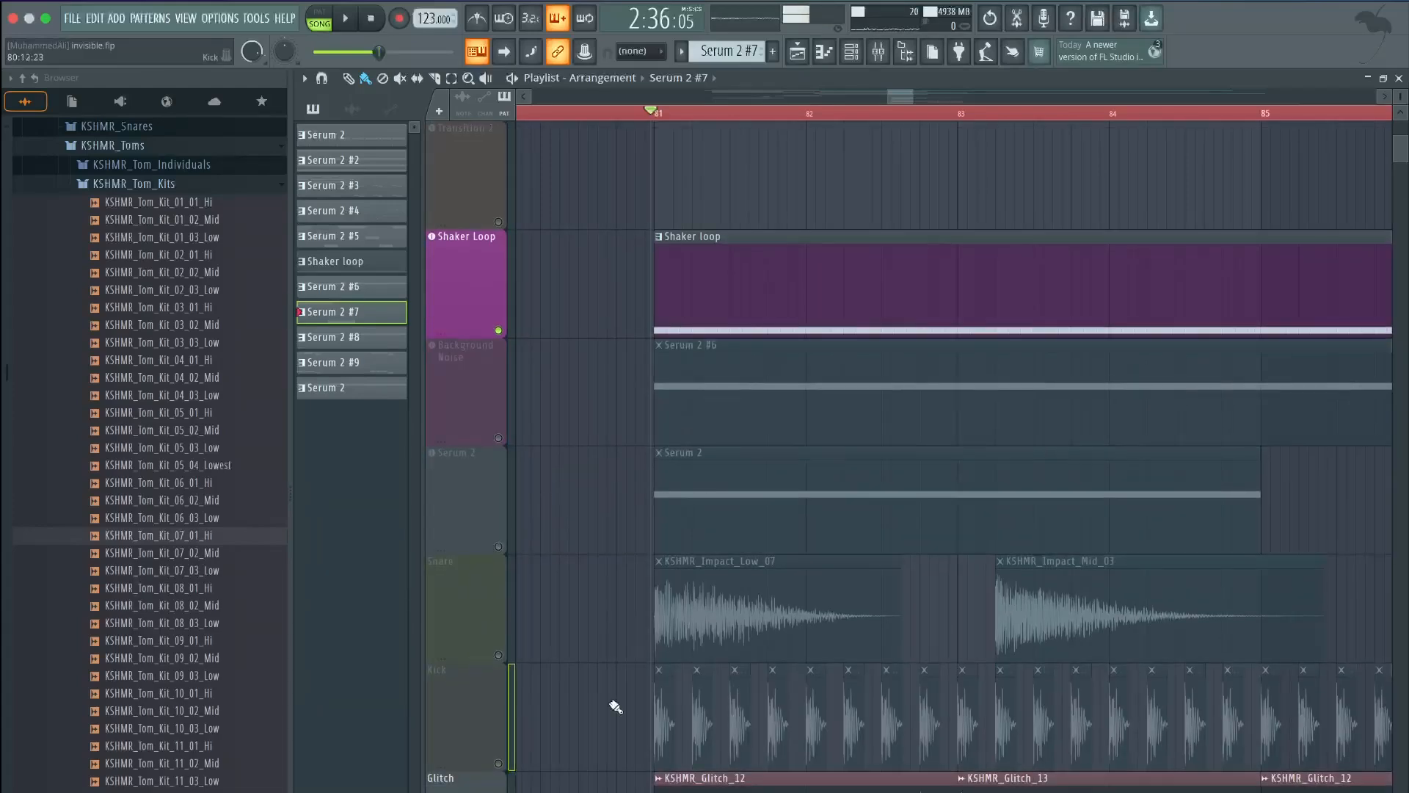
pyautogui.click(499, 763)
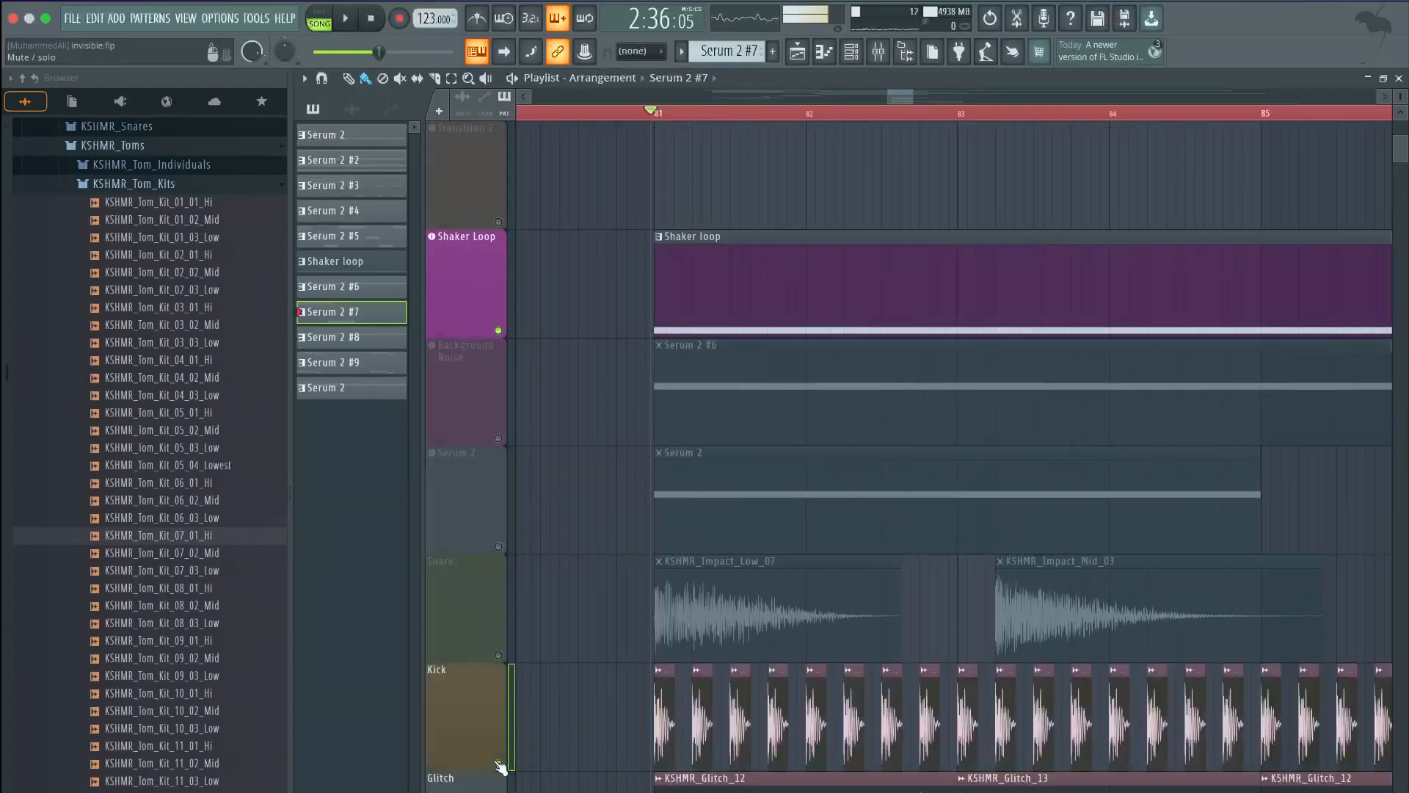
pyautogui.click(499, 622)
pyautogui.click(498, 546)
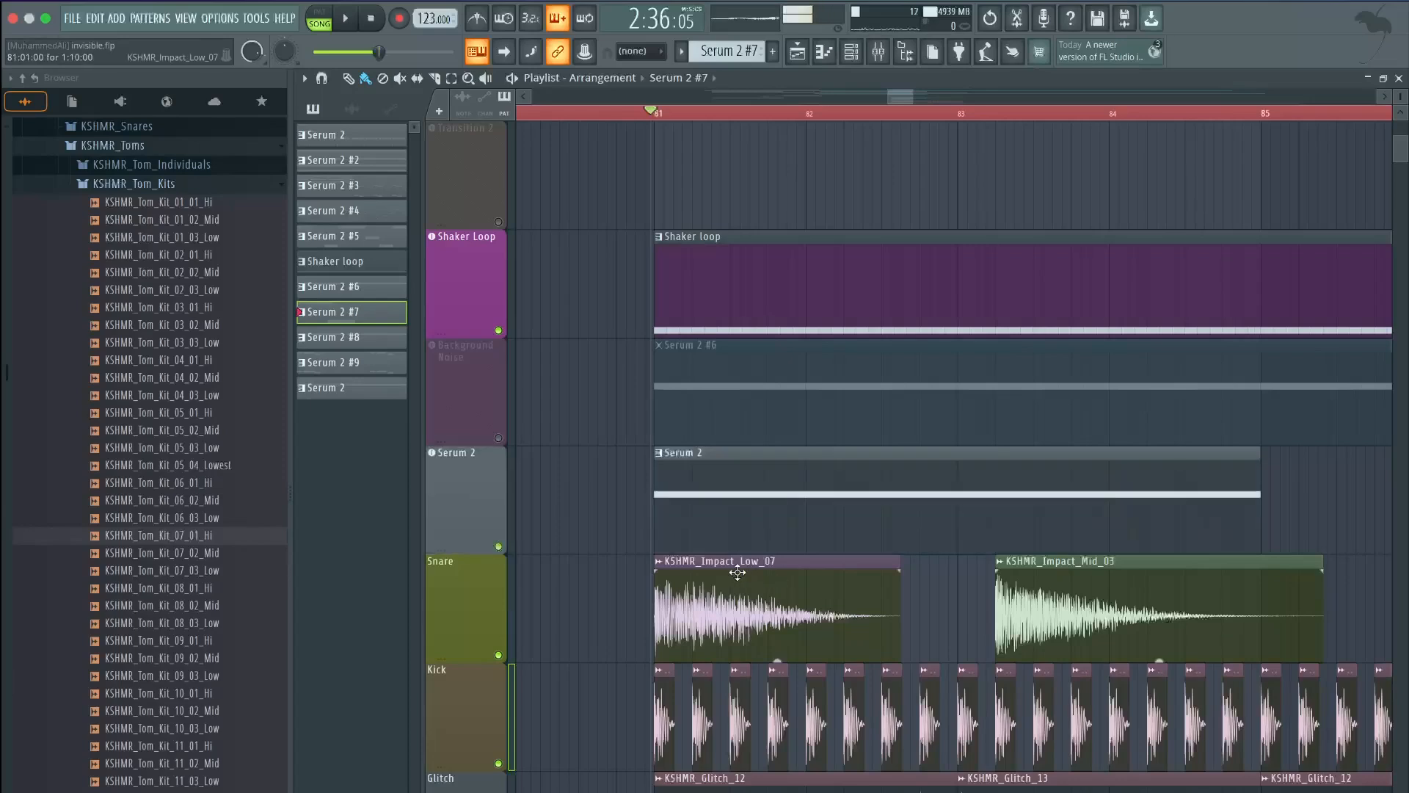
pyautogui.press('space')
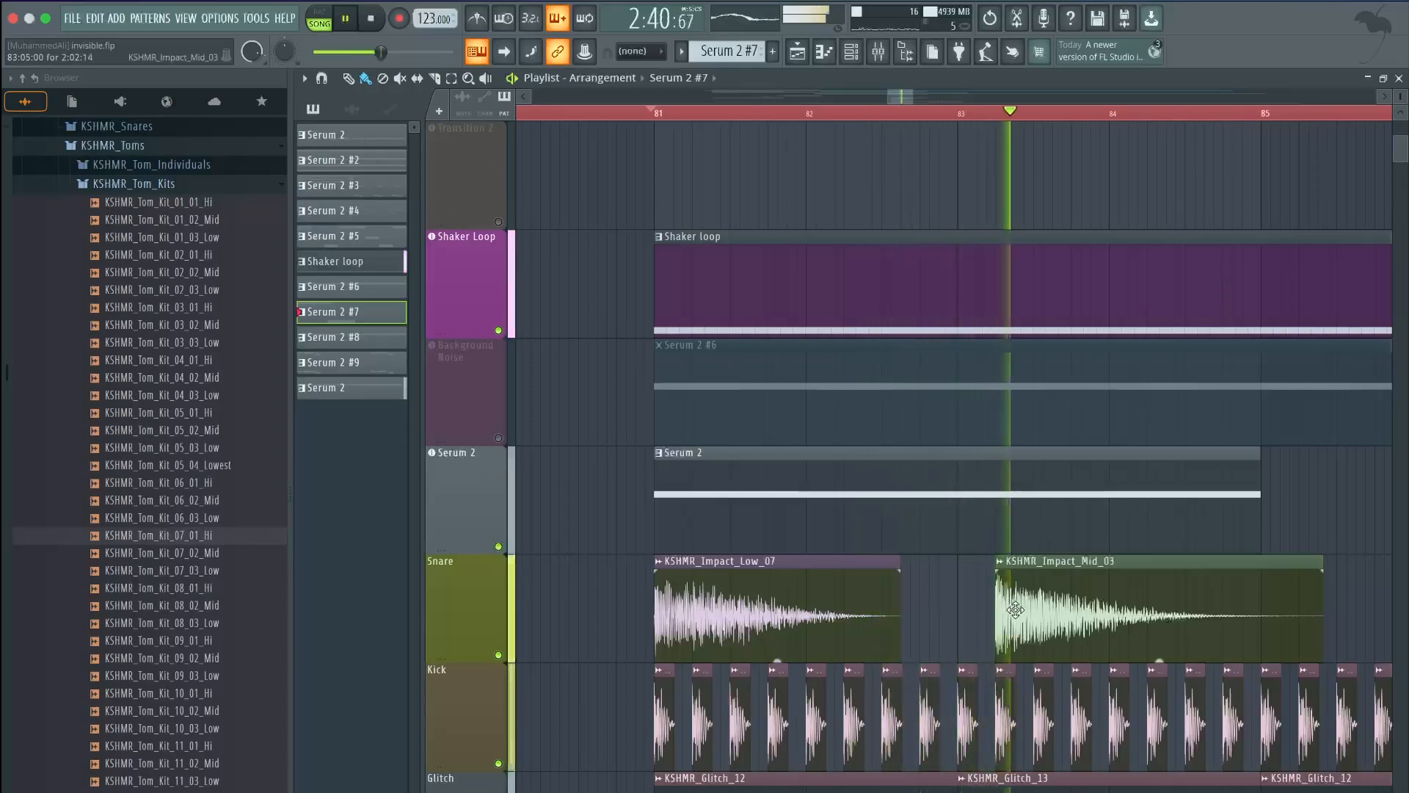
pyautogui.press('space')
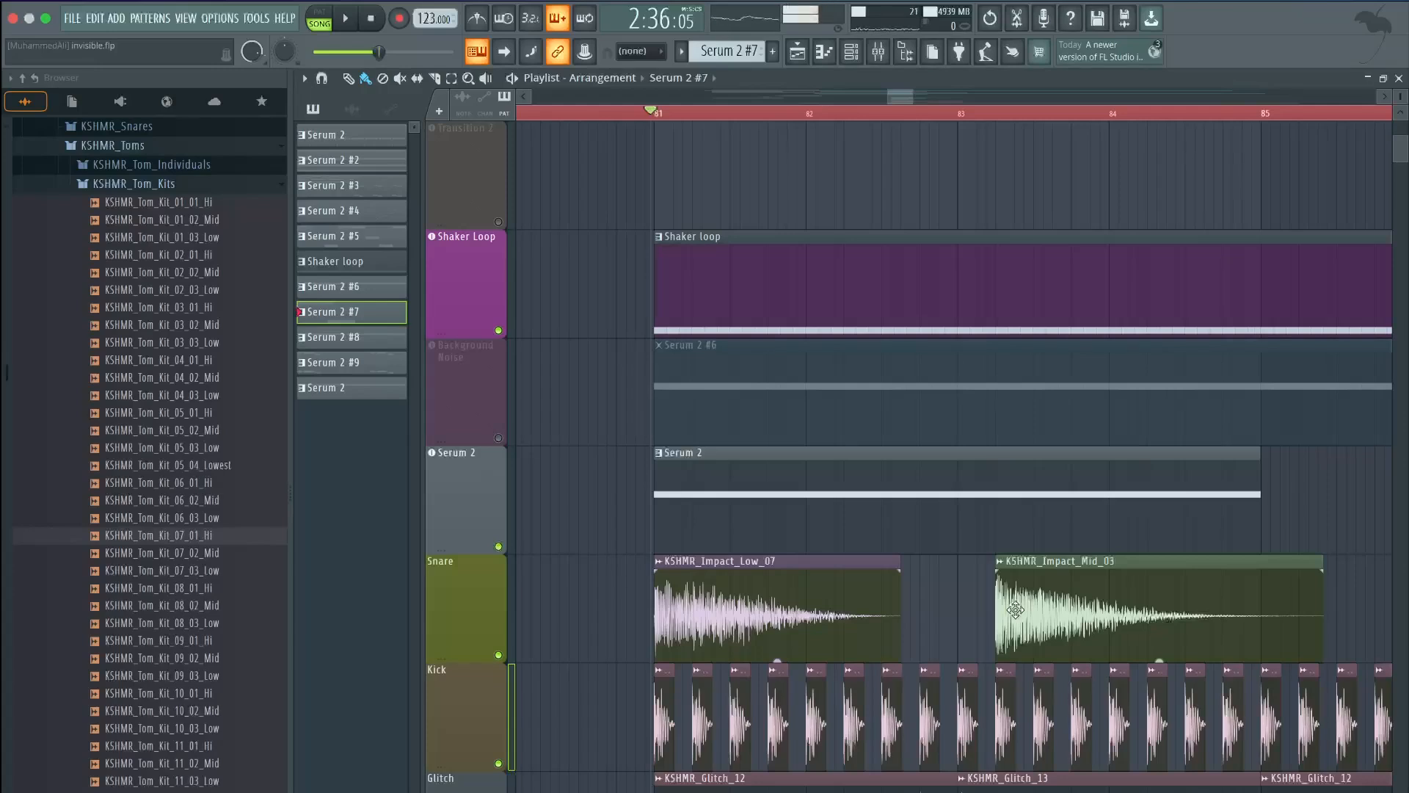
pyautogui.scroll(4, 1012, 624)
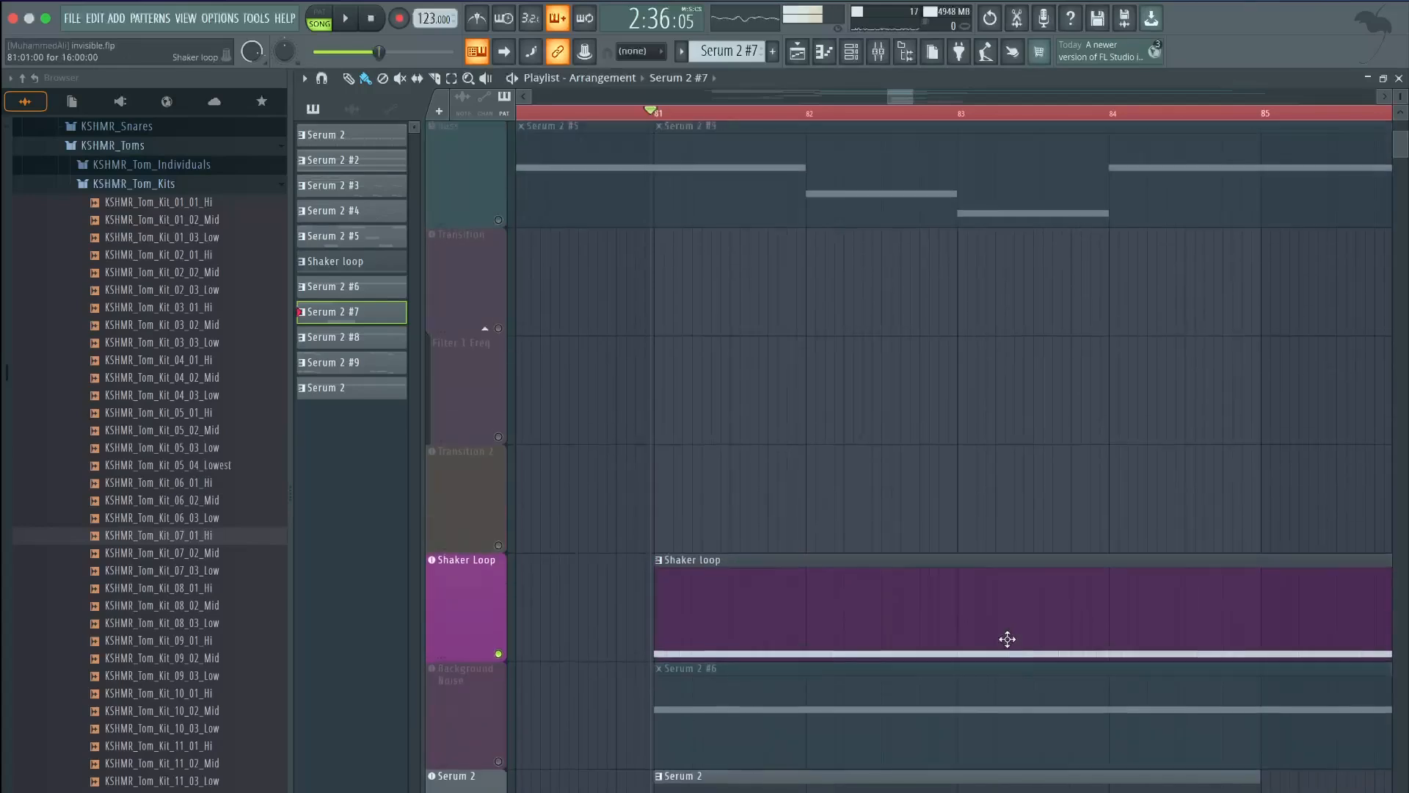
# Play the arrangement from around bar 76 and review the playlist leading into bar 81
pyautogui.scroll(-3, 1007, 639)
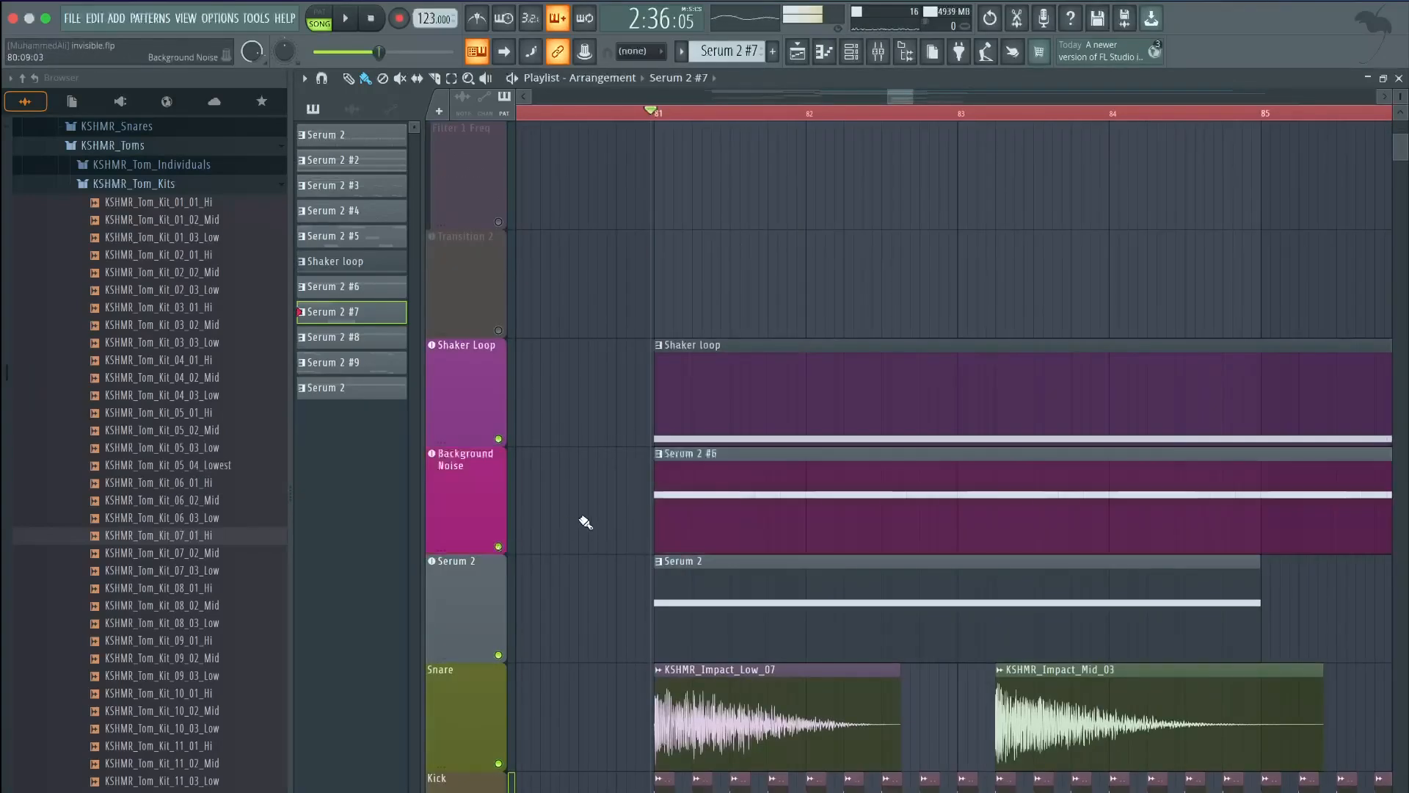
pyautogui.scroll(-2, 566, 487)
pyautogui.scroll(6, 566, 488)
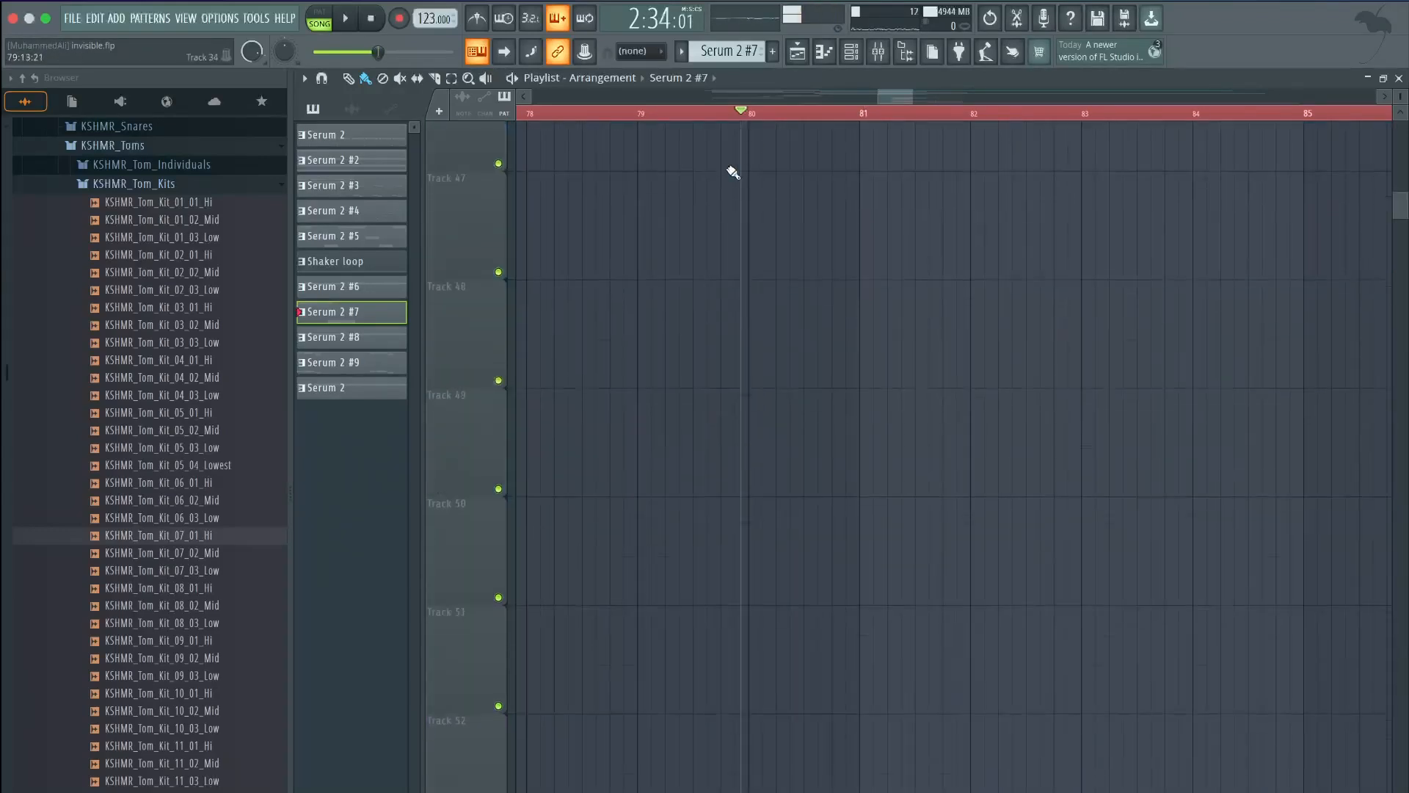
pyautogui.scroll(10, 712, 231)
pyautogui.scroll(-8, 701, 257)
pyautogui.click(501, 761)
pyautogui.scroll(-1, 695, 477)
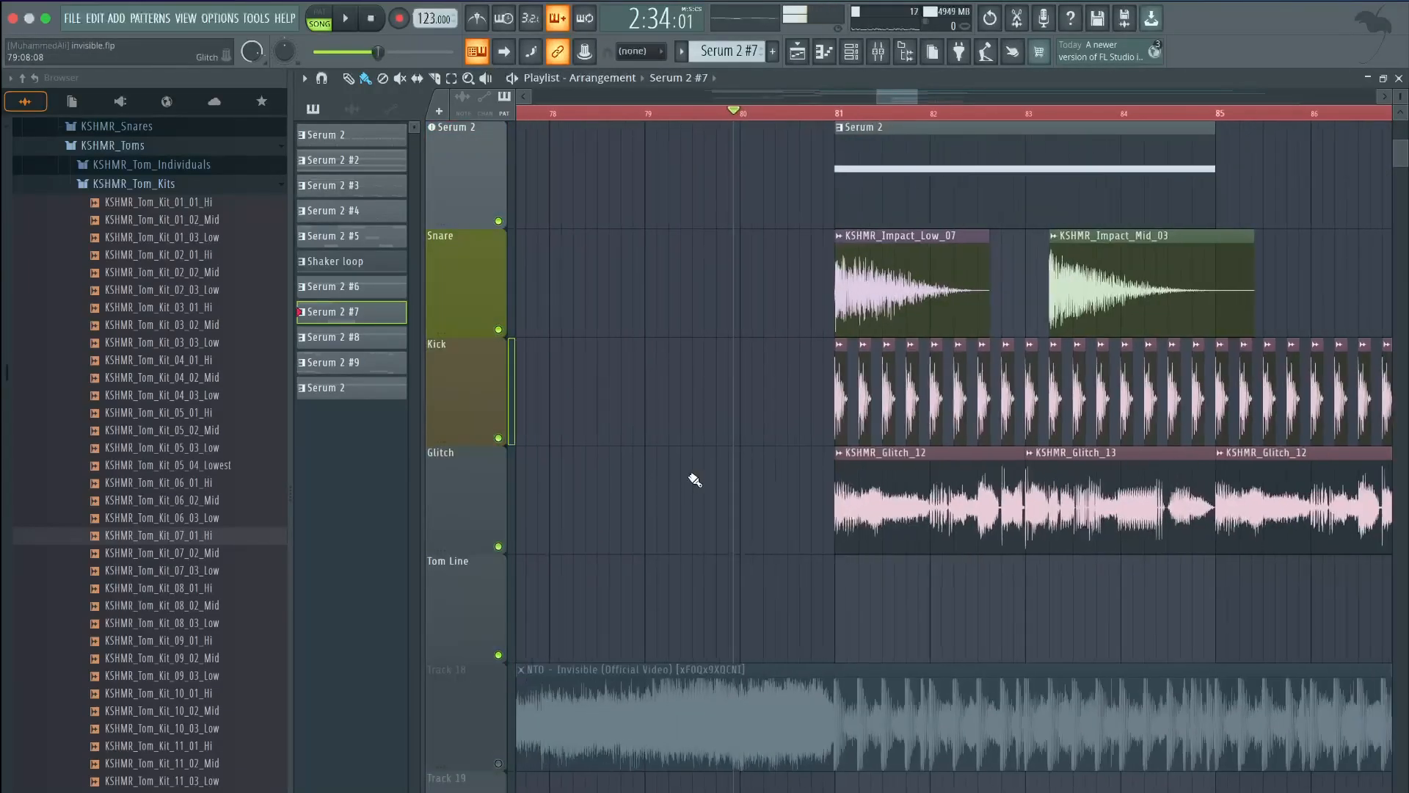
pyautogui.scroll(5, 697, 474)
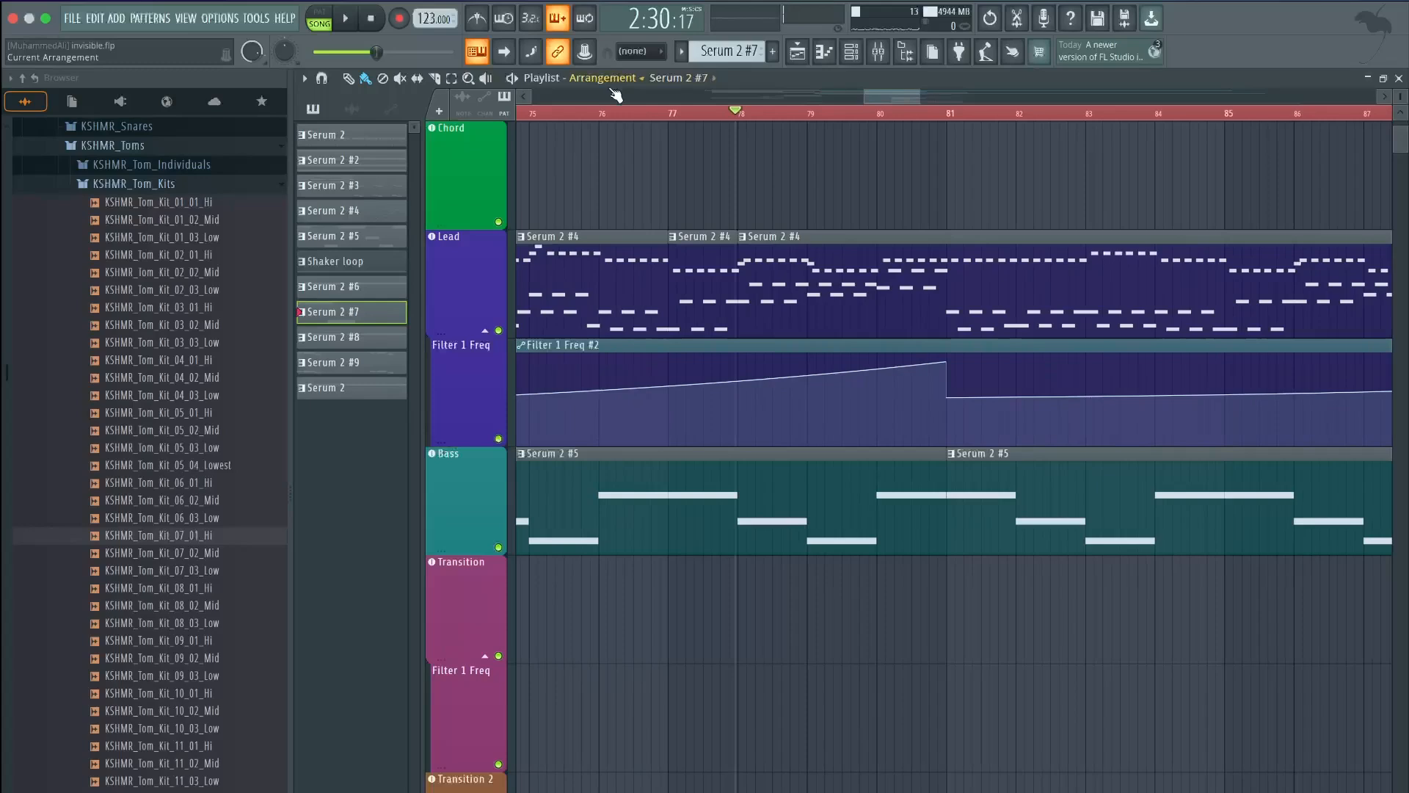
pyautogui.press('space')
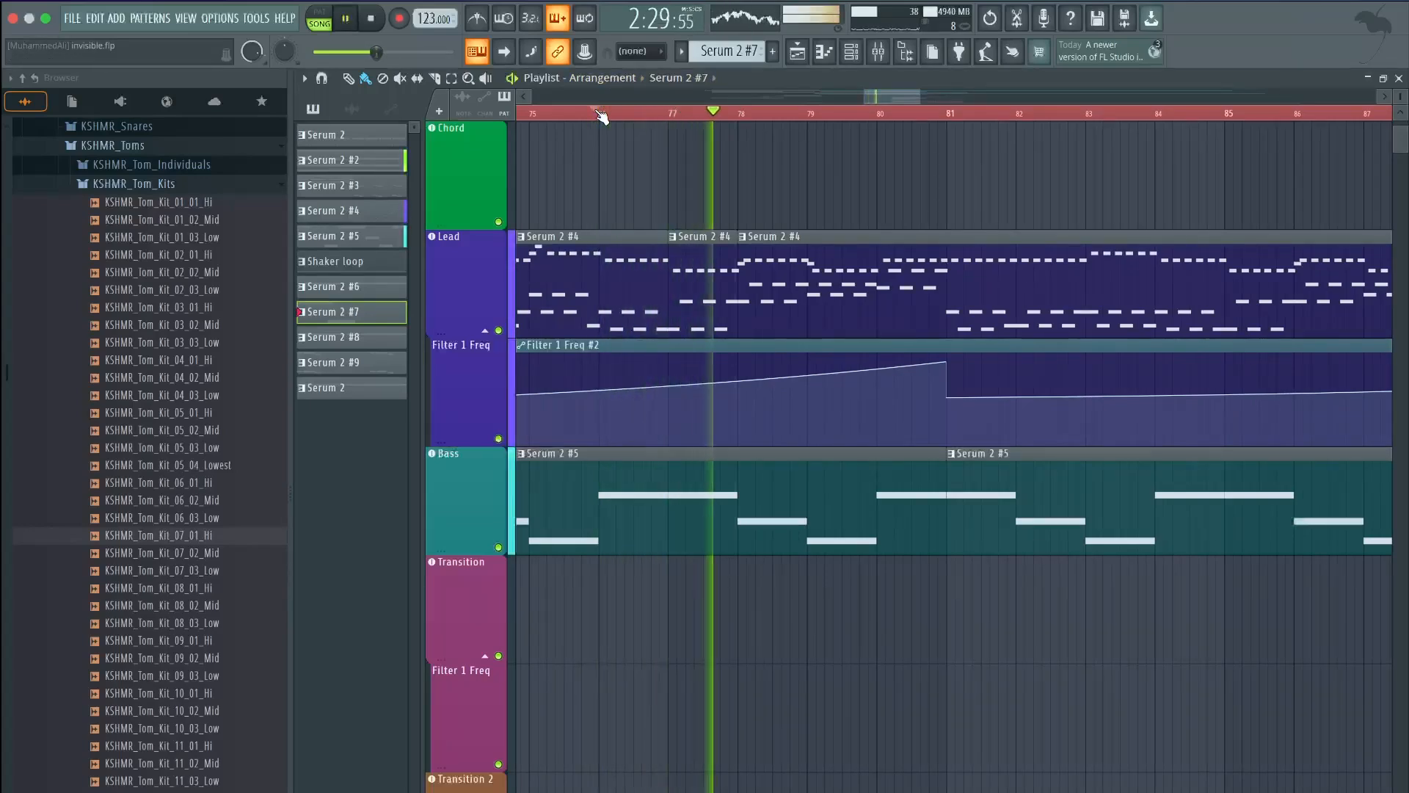
pyautogui.scroll(-4, 802, 242)
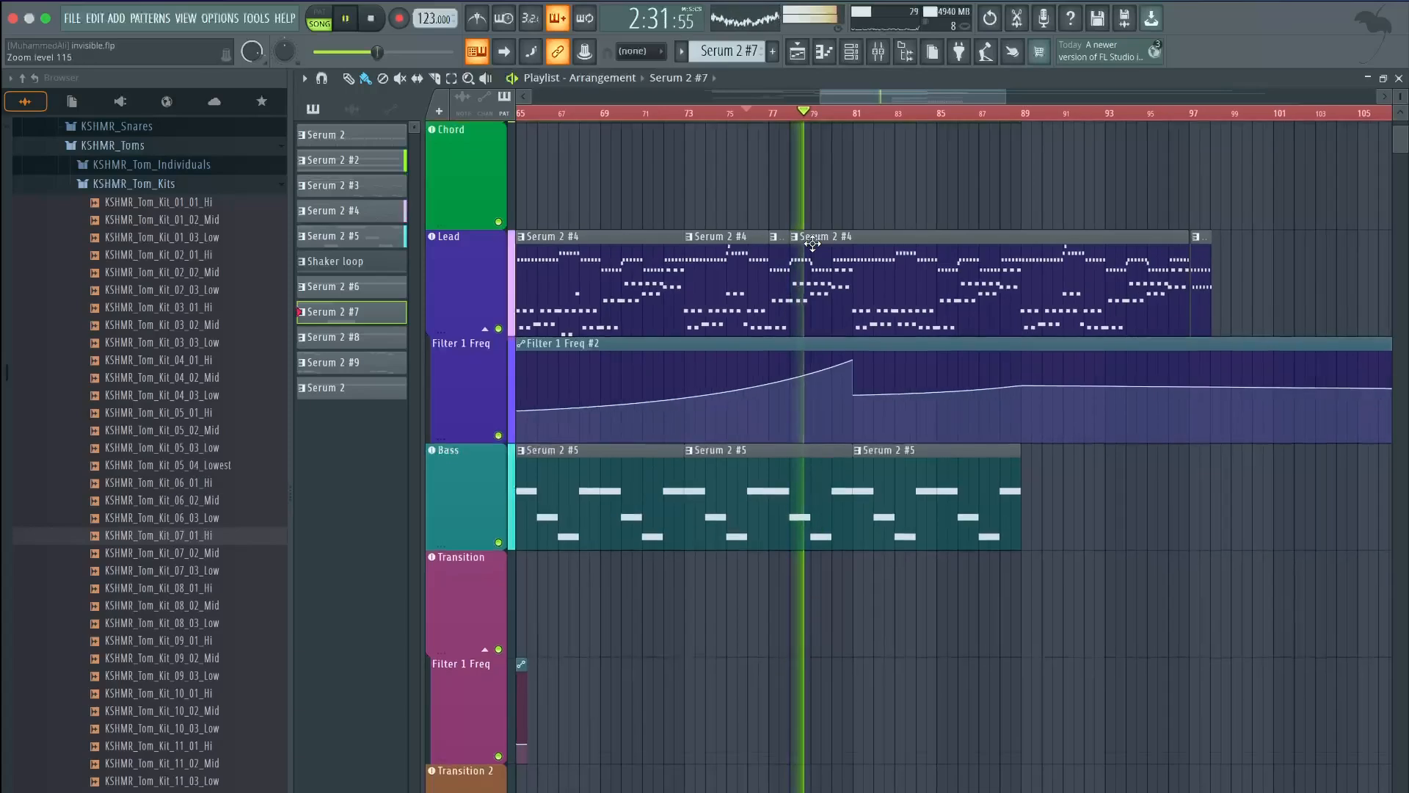
pyautogui.scroll(-2, 812, 243)
pyautogui.scroll(-3, 811, 243)
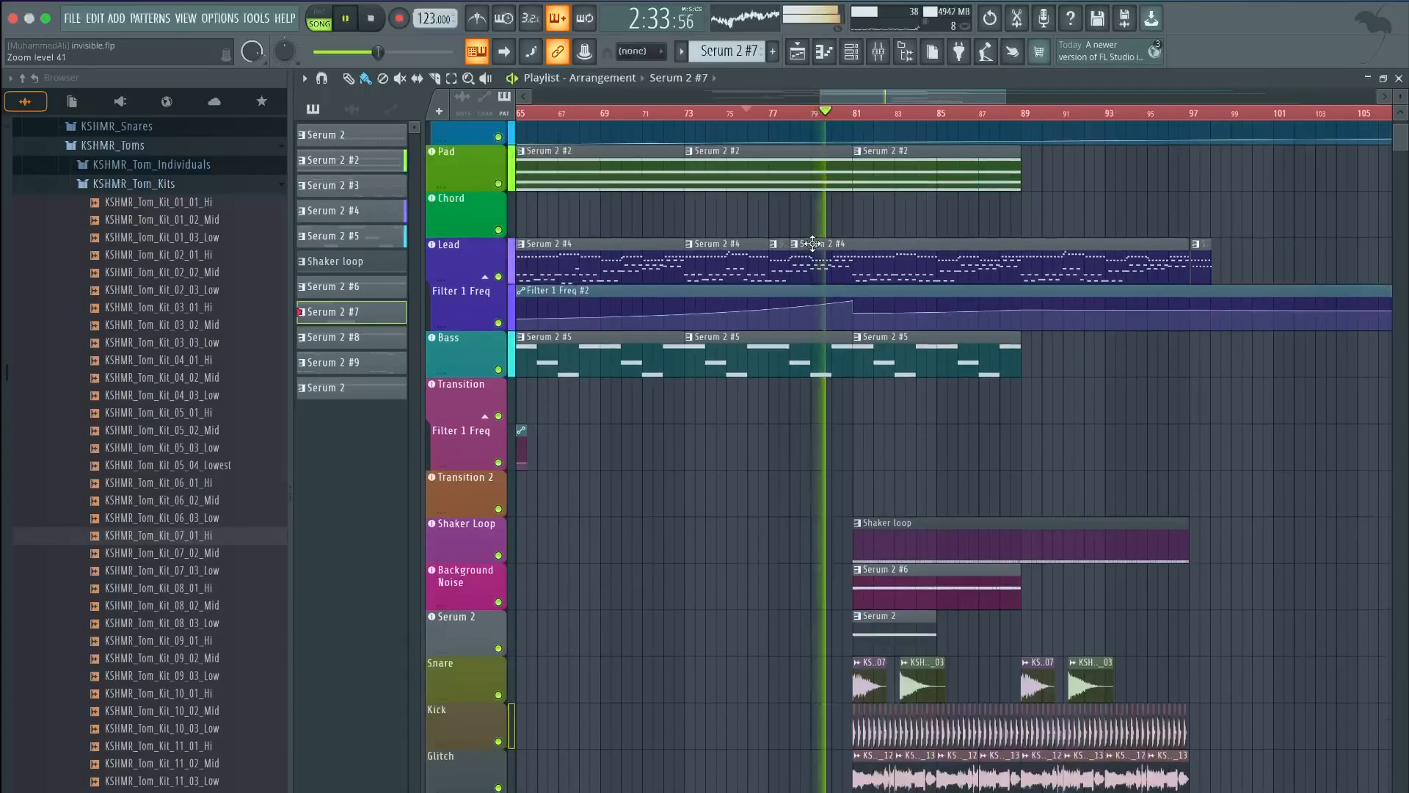
pyautogui.scroll(-3, 812, 243)
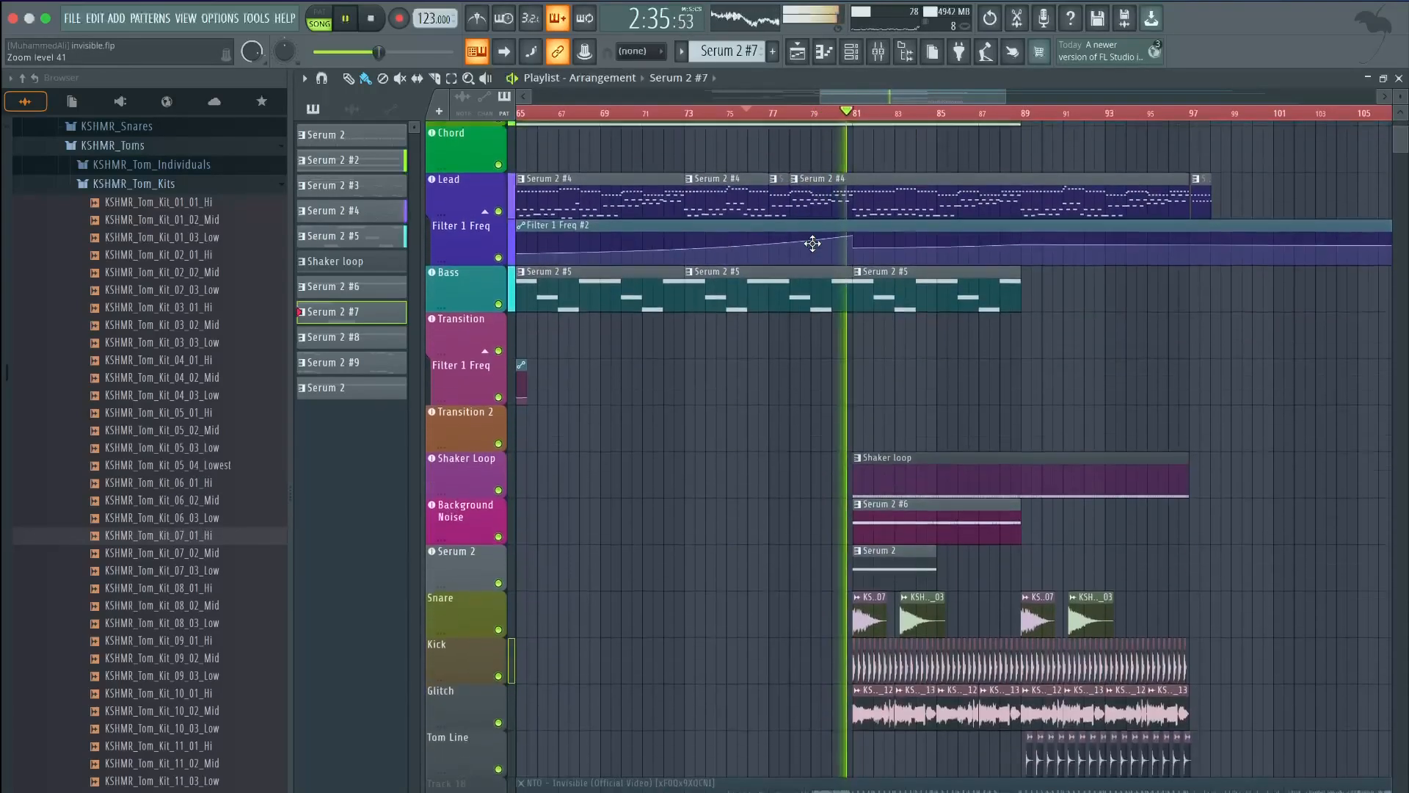
pyautogui.scroll(2, 1138, 336)
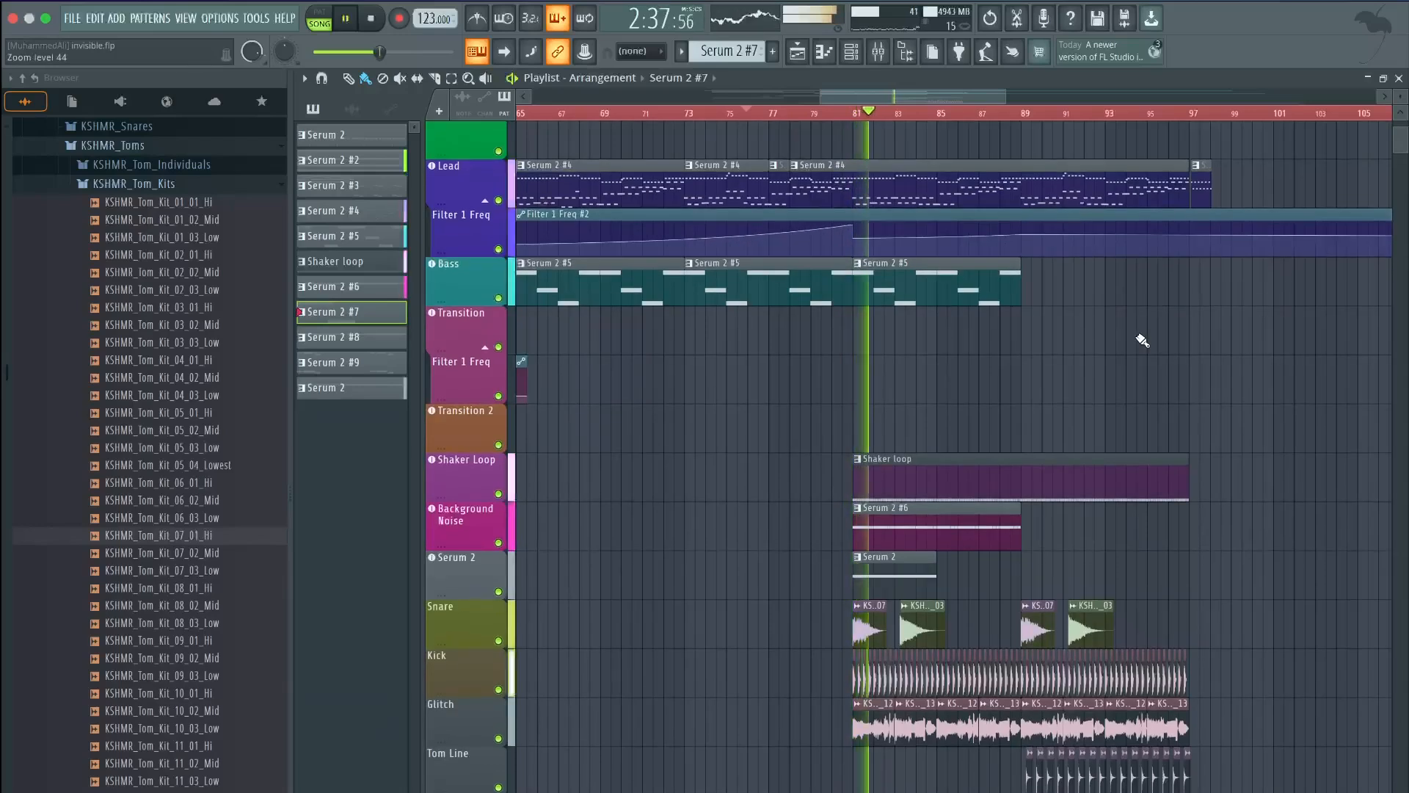
pyautogui.scroll(1, 1143, 340)
pyautogui.scroll(3, 1142, 339)
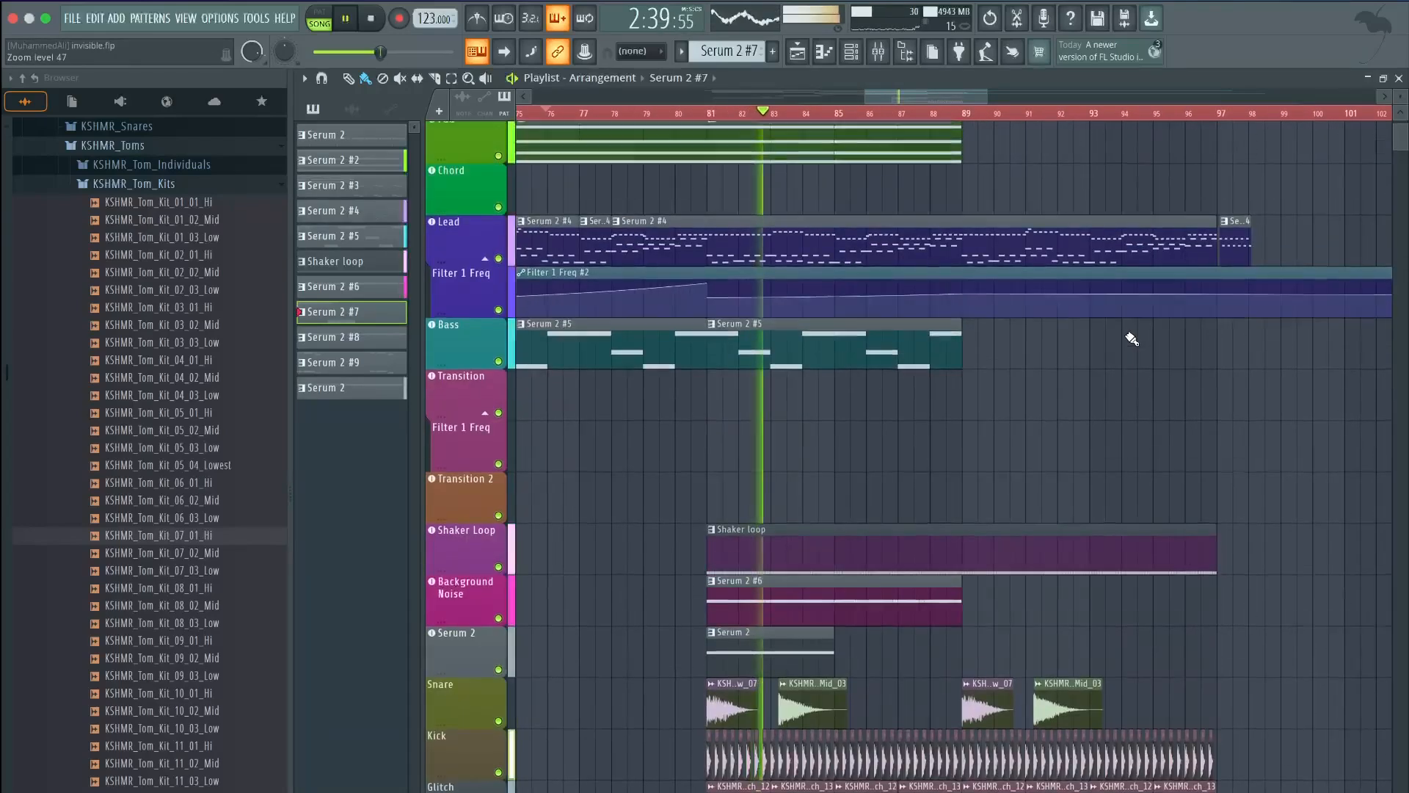
pyautogui.scroll(-3, 1124, 333)
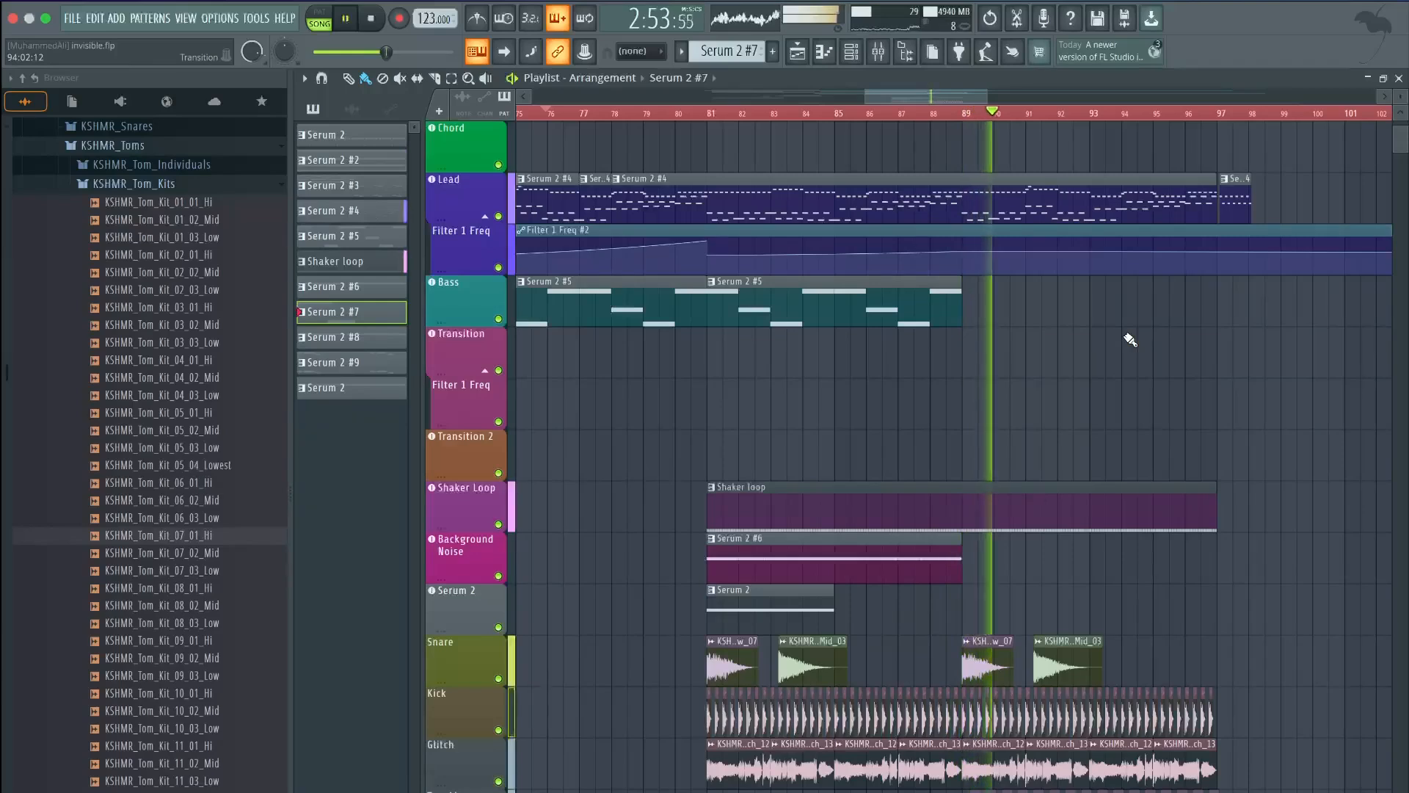
pyautogui.scroll(-1, 1132, 339)
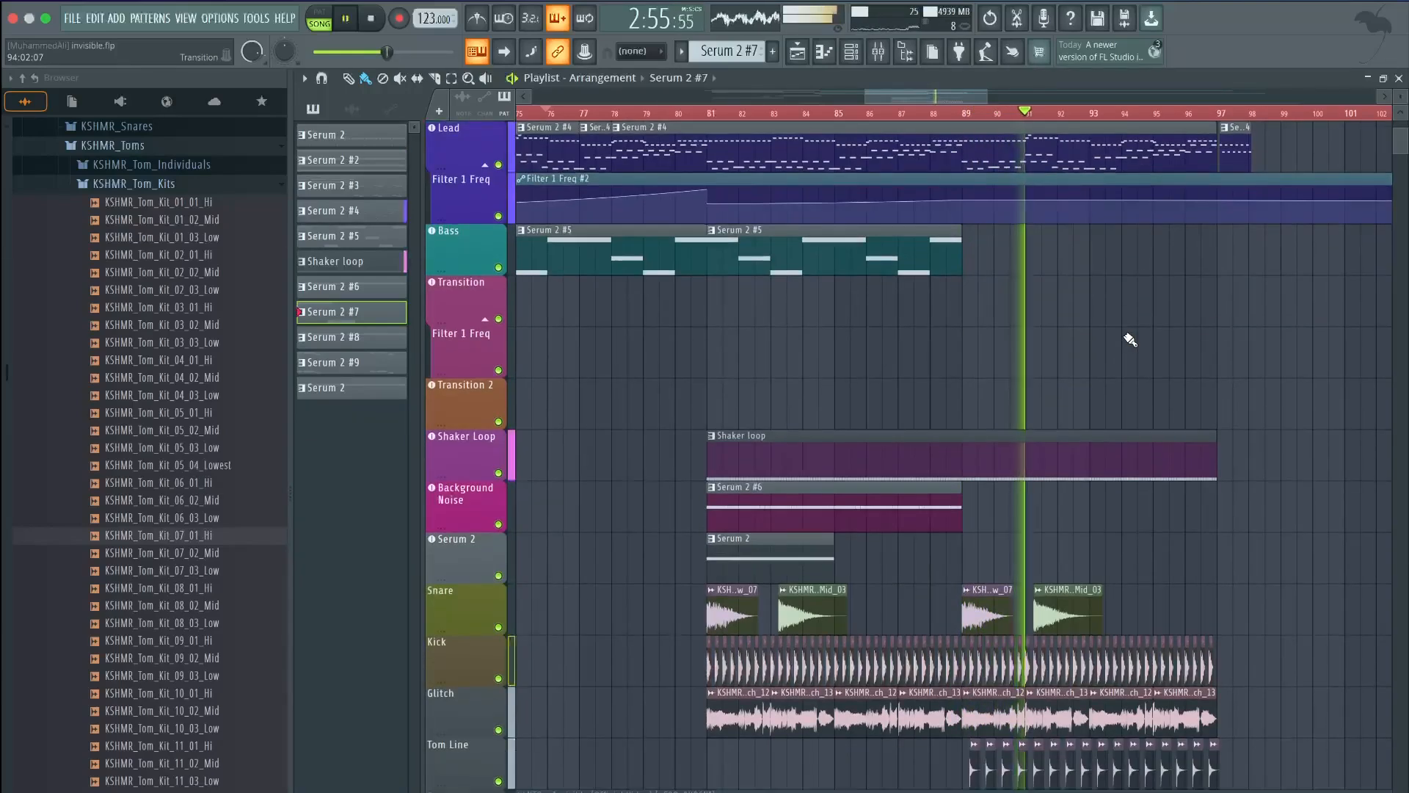
pyautogui.scroll(1, 1138, 338)
pyautogui.scroll(1, 1137, 338)
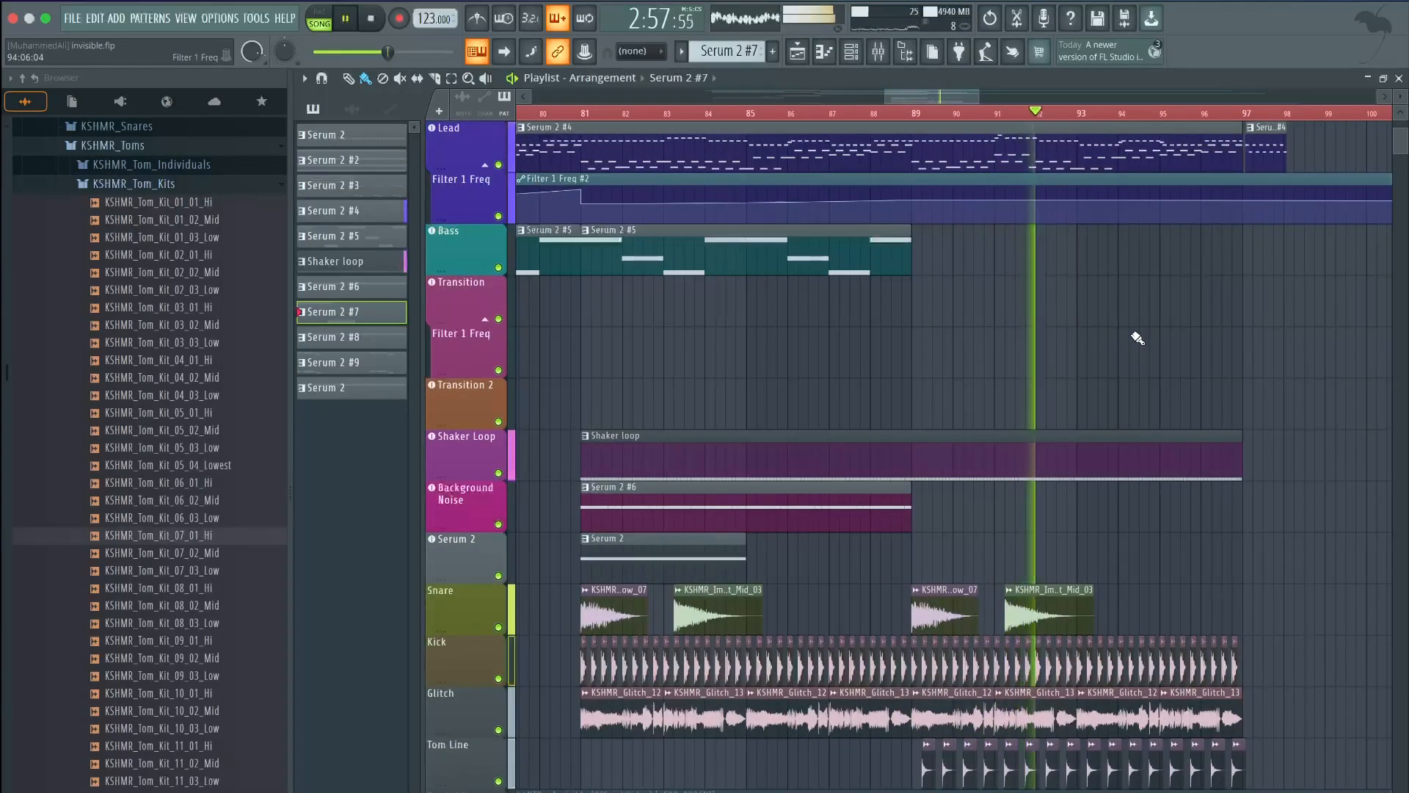
# Save the project as invisible.flp and stop playback
pyautogui.press('super+s')
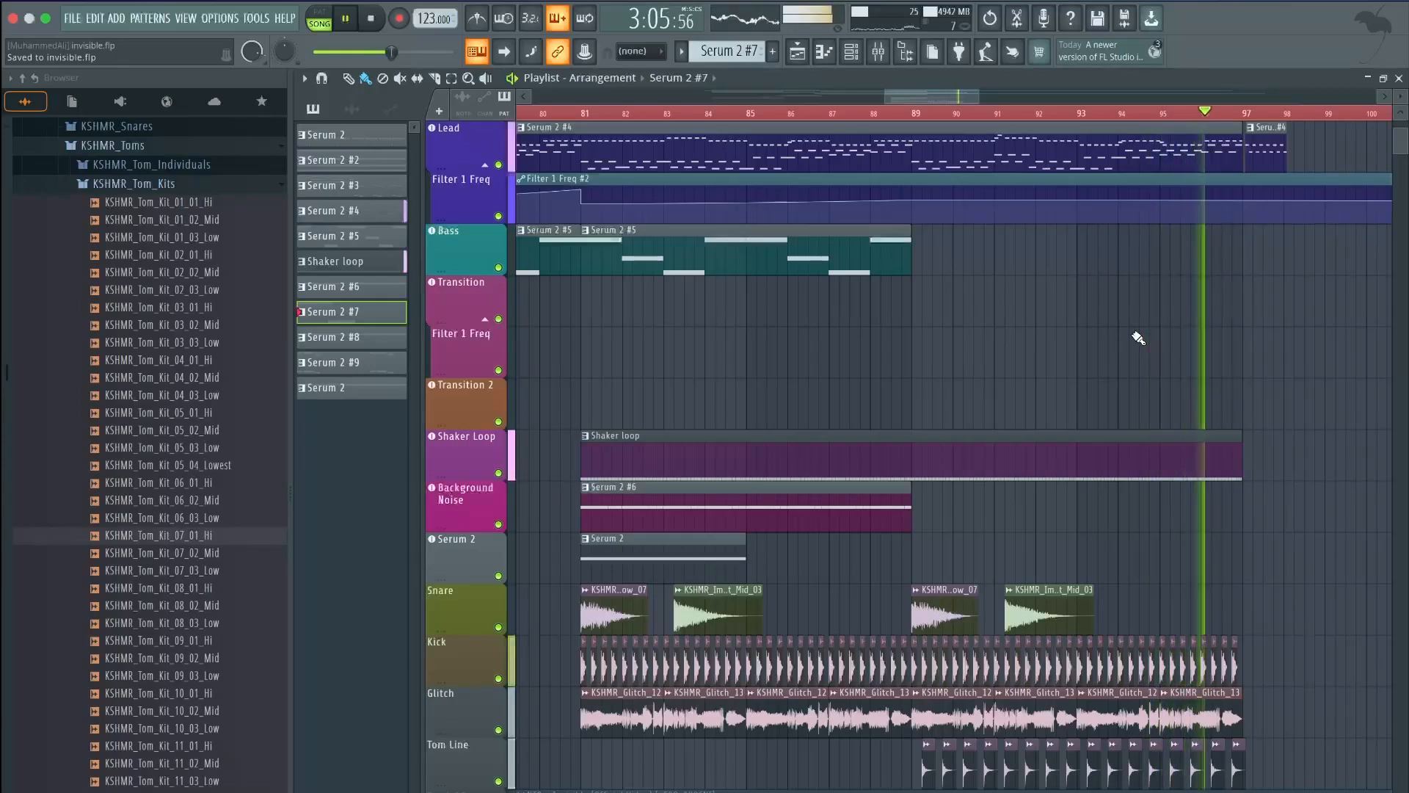
pyautogui.press('space')
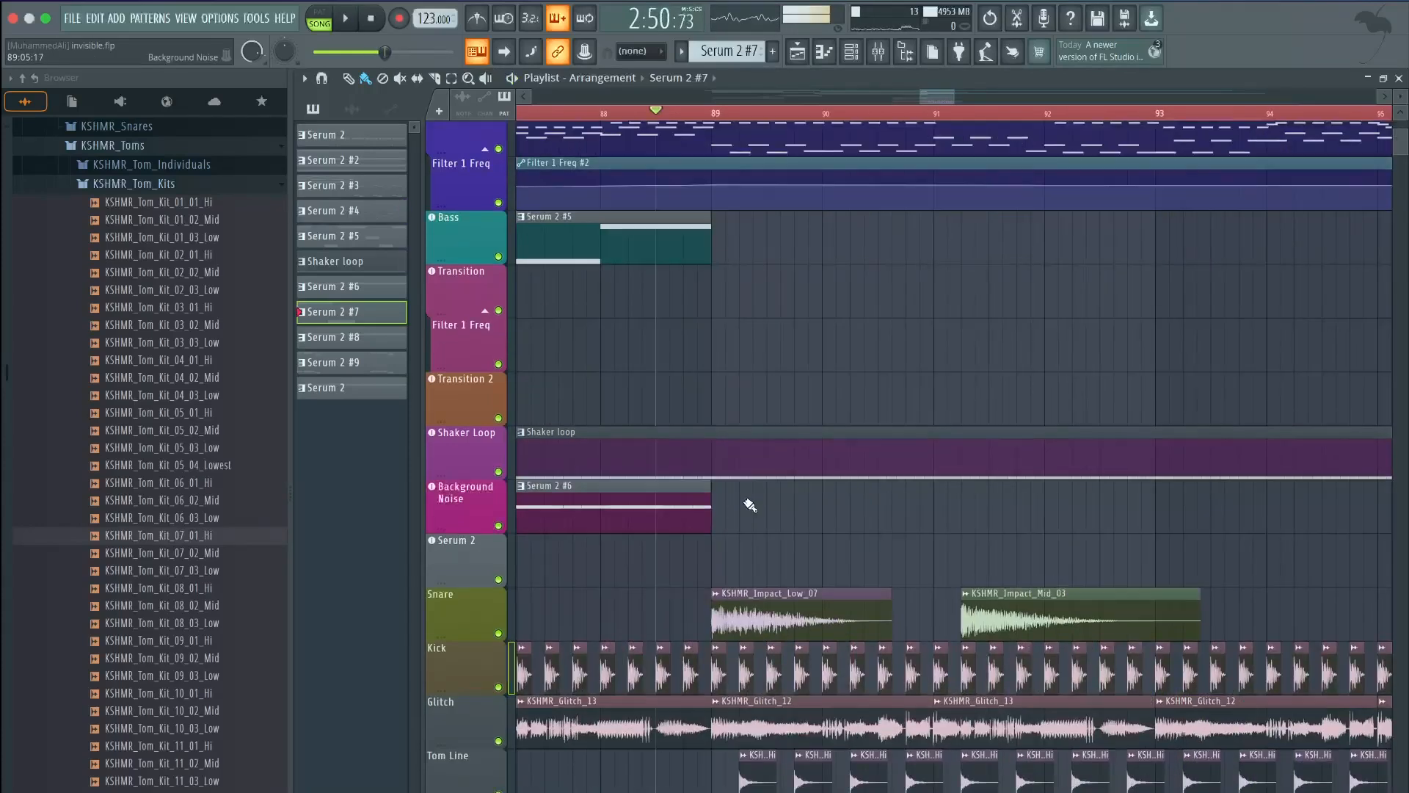
pyautogui.scroll(-4, 746, 499)
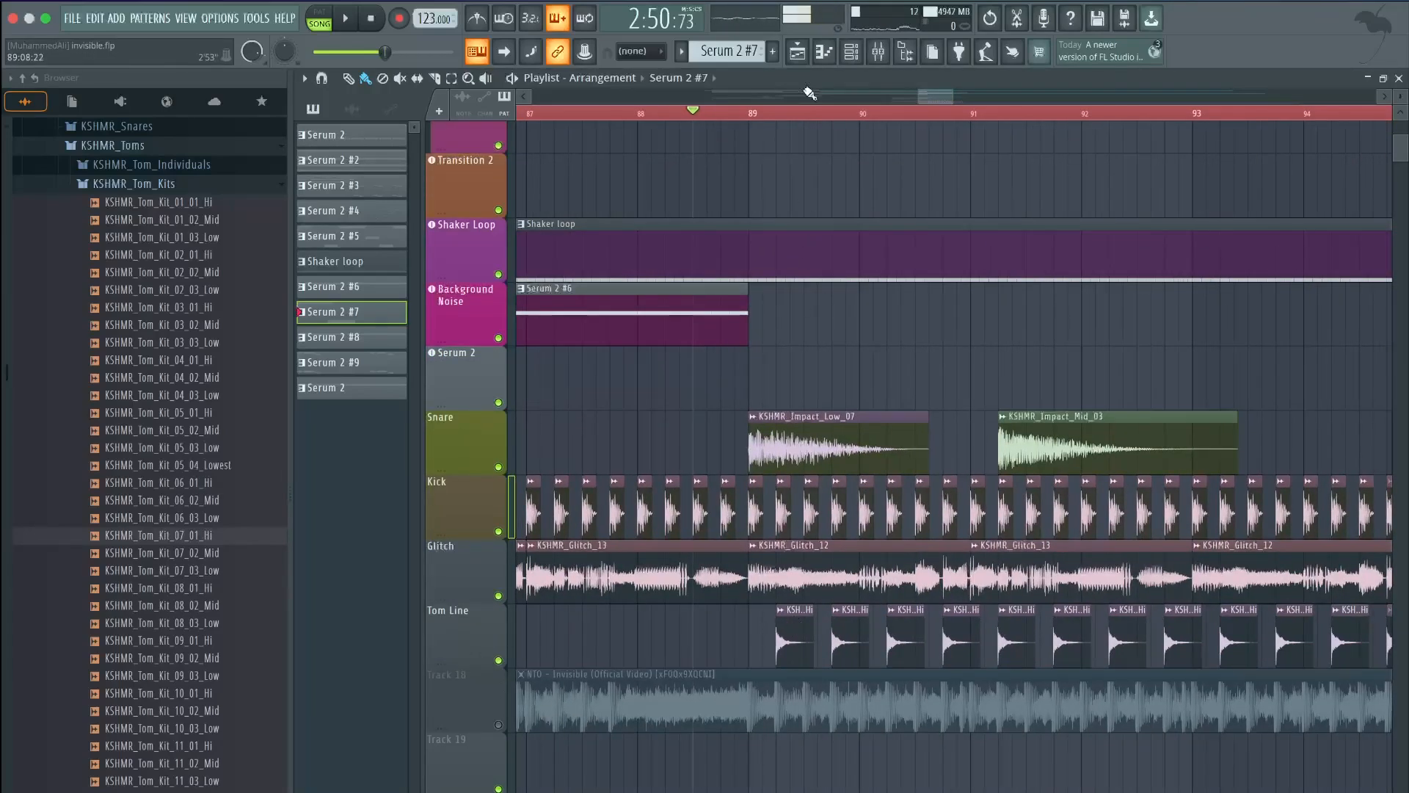
# Solo the Tom Line track and preview it, briefly bringing the Kick back in
pyautogui.keyDown('ctrl'); pyautogui.click(499, 660); pyautogui.keyUp('ctrl')
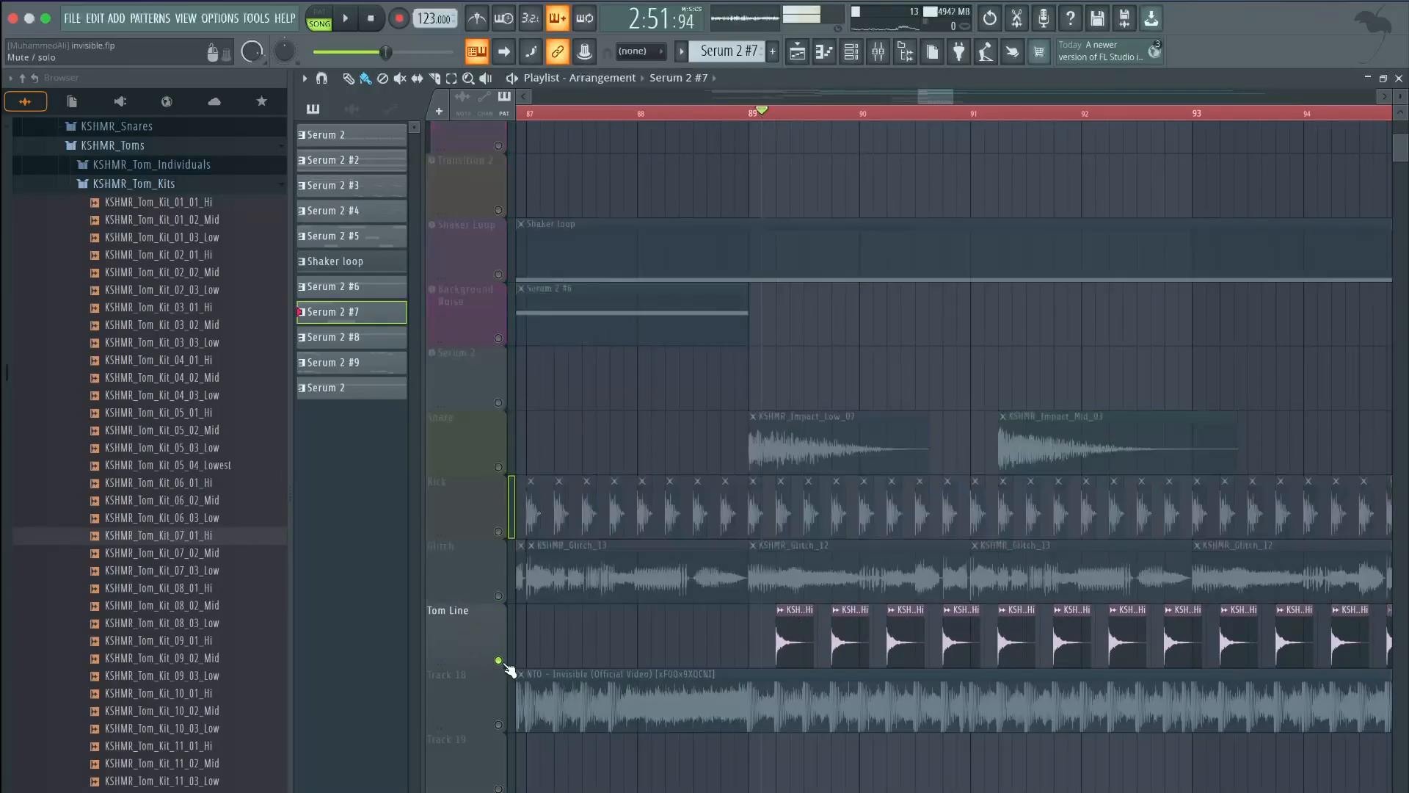
pyautogui.press('space')
pyautogui.press('space')
pyautogui.press('space')
pyautogui.press('space')
pyautogui.press('space')
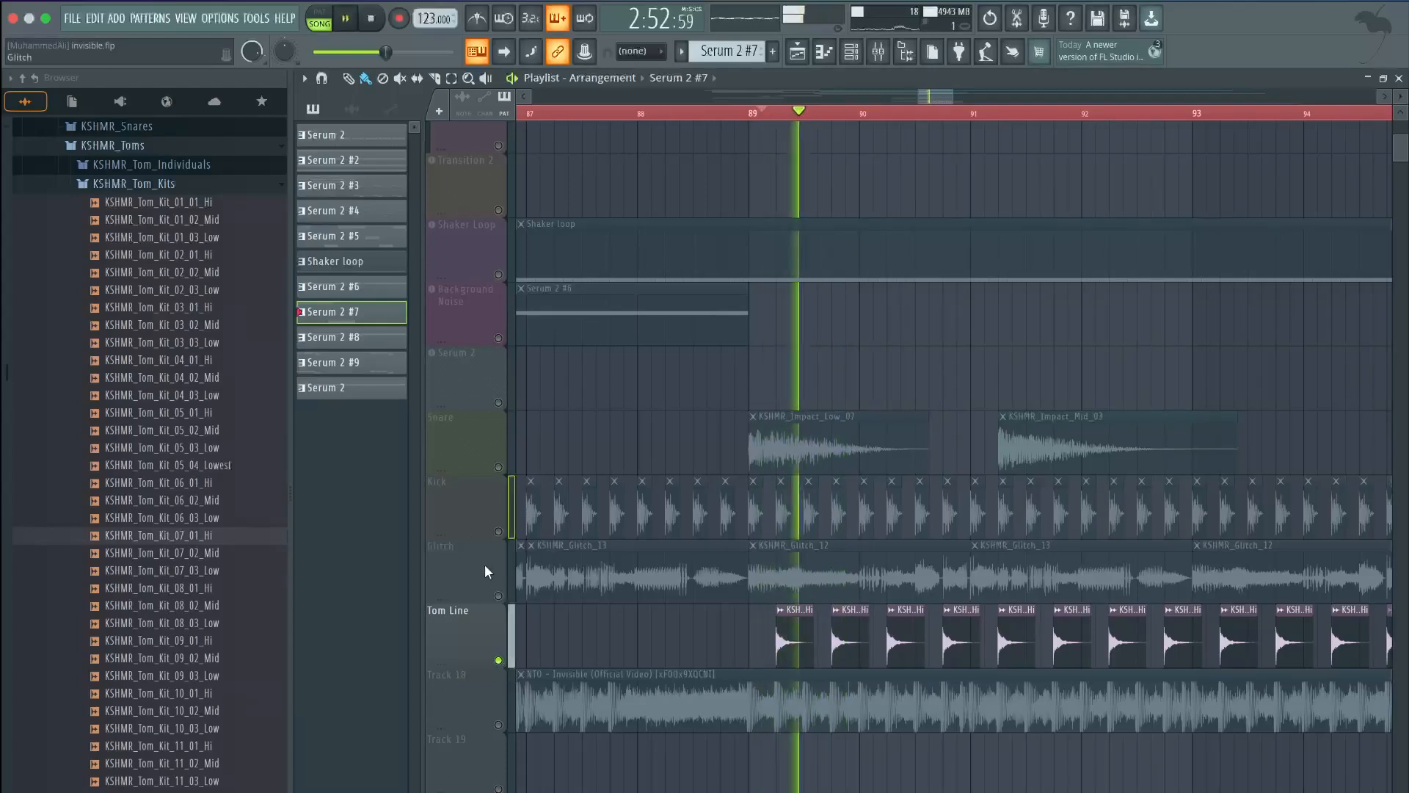
pyautogui.click(499, 532)
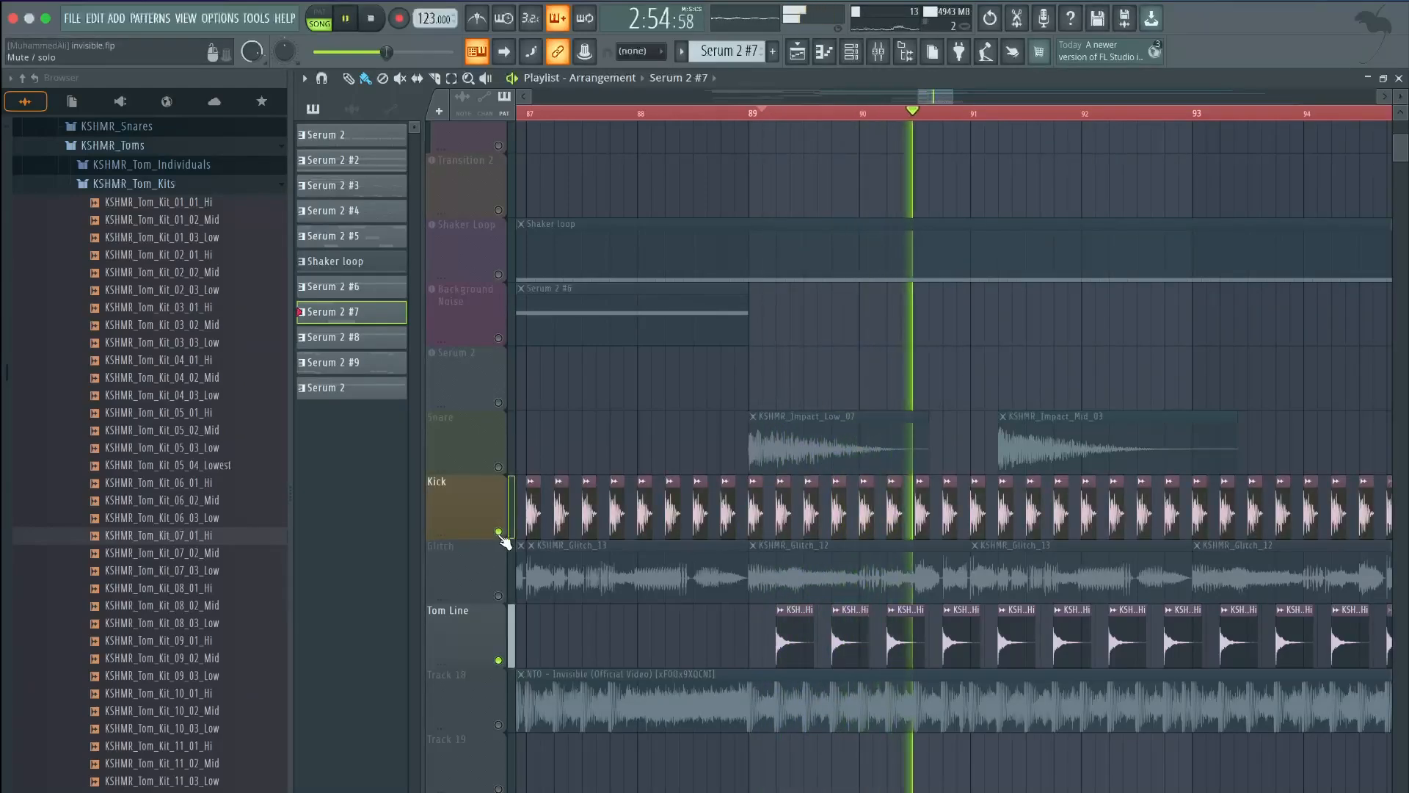
pyautogui.click(499, 532)
pyautogui.press('space')
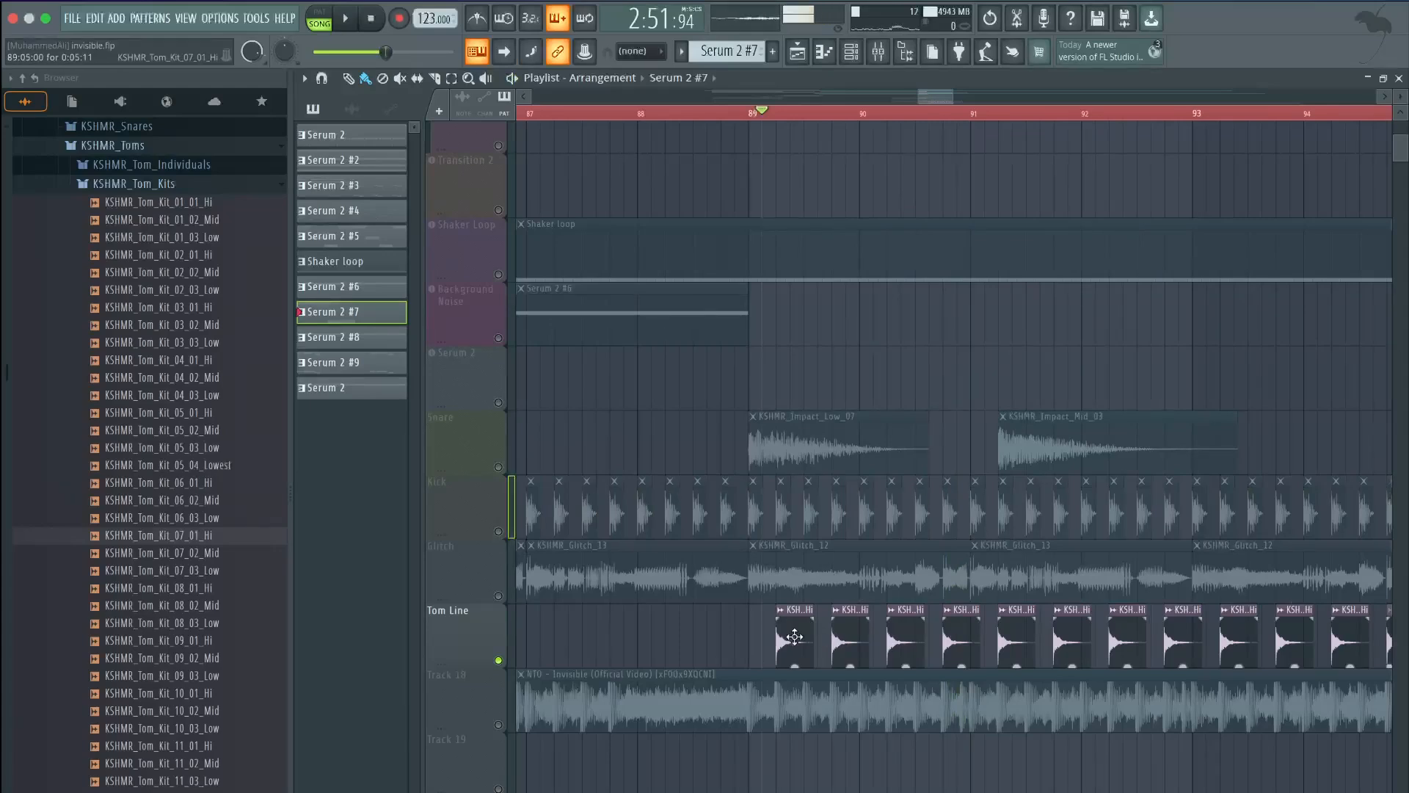
# Start playback from just before bar 89 to hear the toms
pyautogui.scroll(-3, 742, 497)
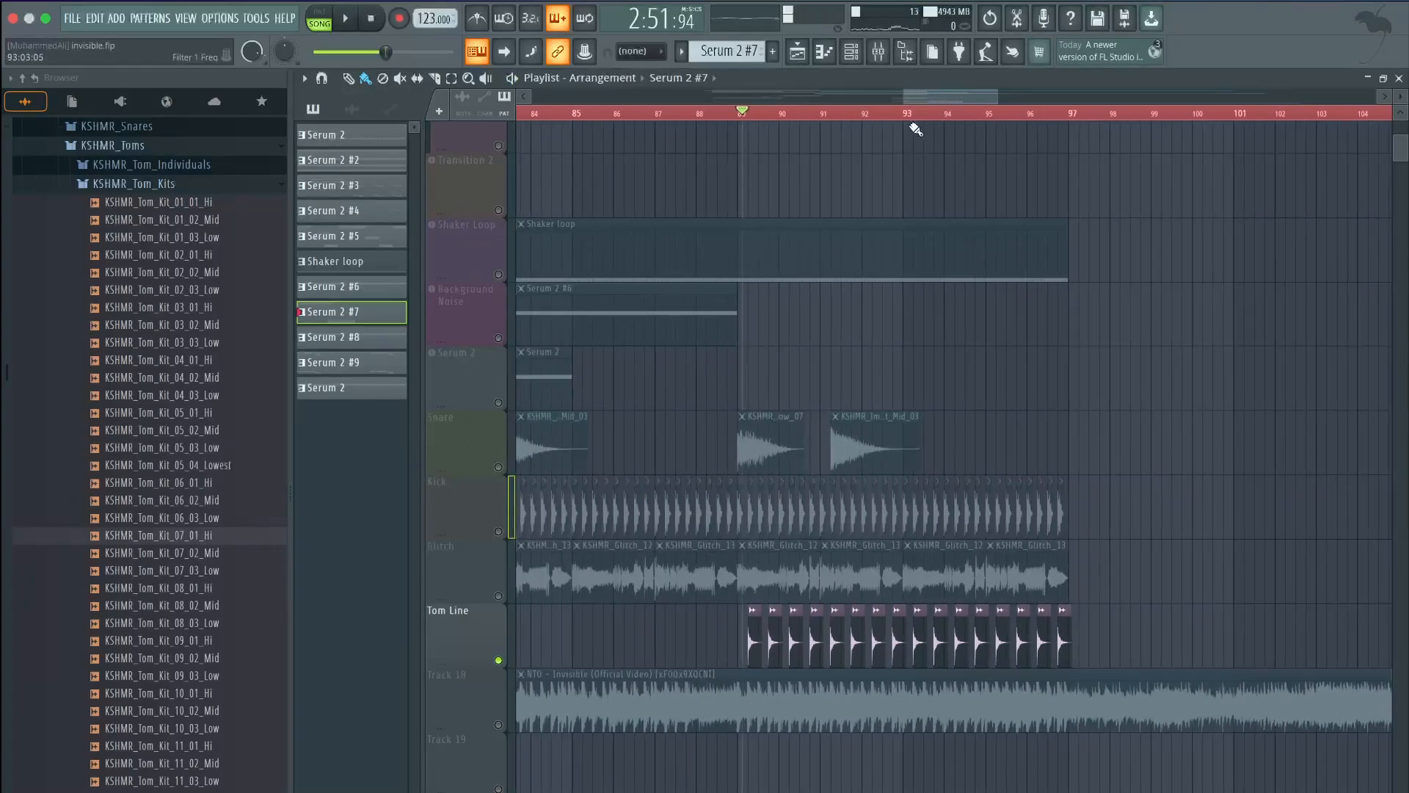
pyautogui.moveTo(919, 103); pyautogui.dragTo(900, 102)
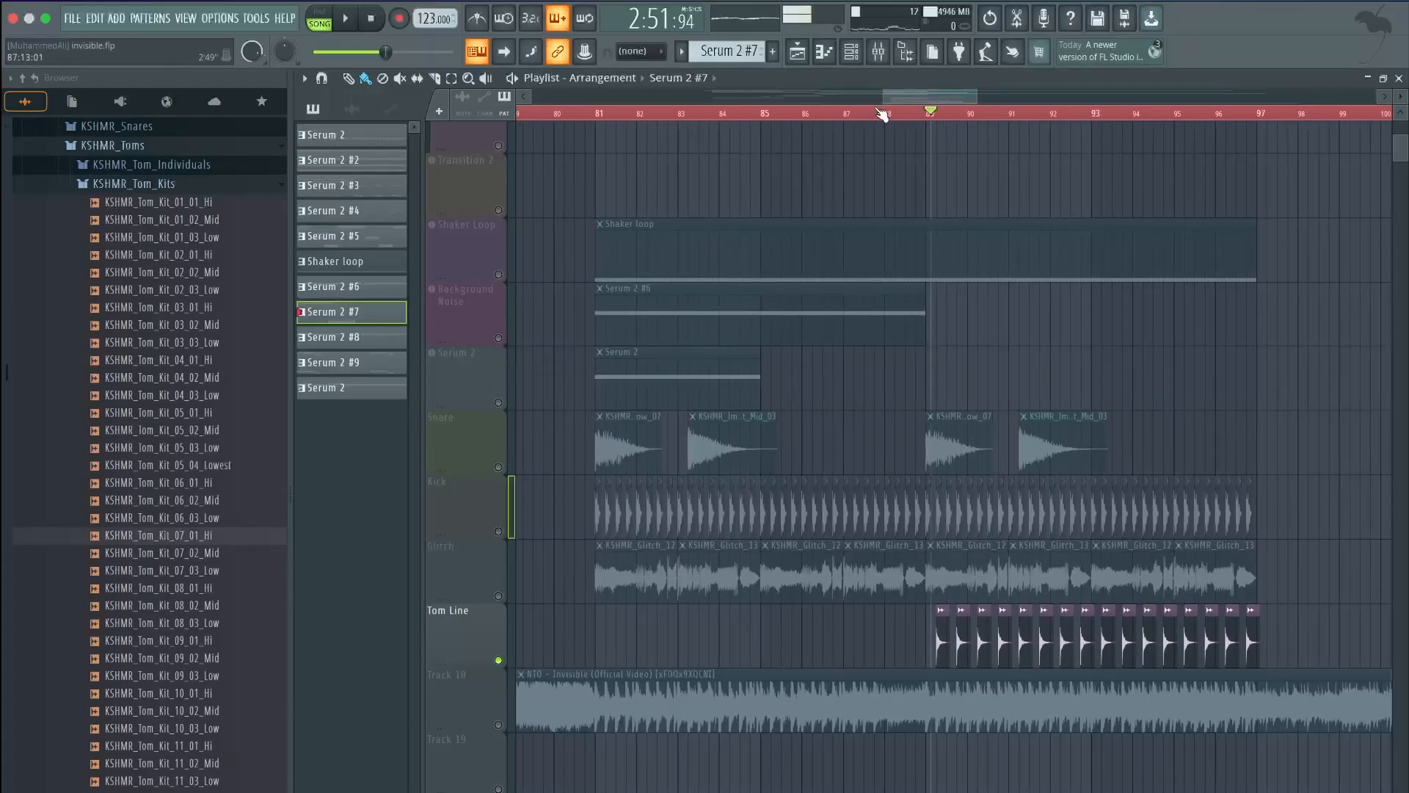
pyautogui.click(915, 111)
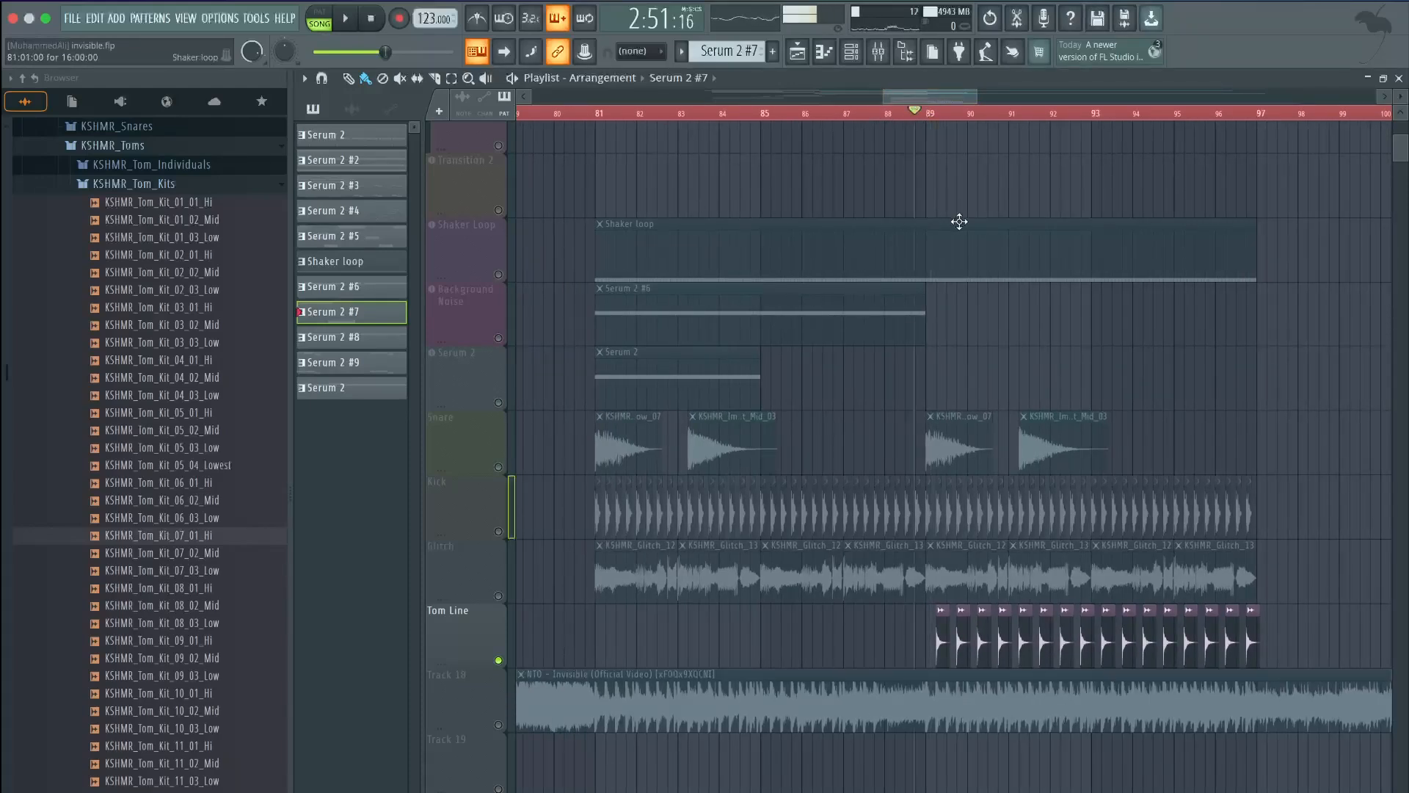
# Select the last Serum 2 #5 bass clip, zoom out, and play the full arrangement from bar 41
pyautogui.scroll(6, 959, 221)
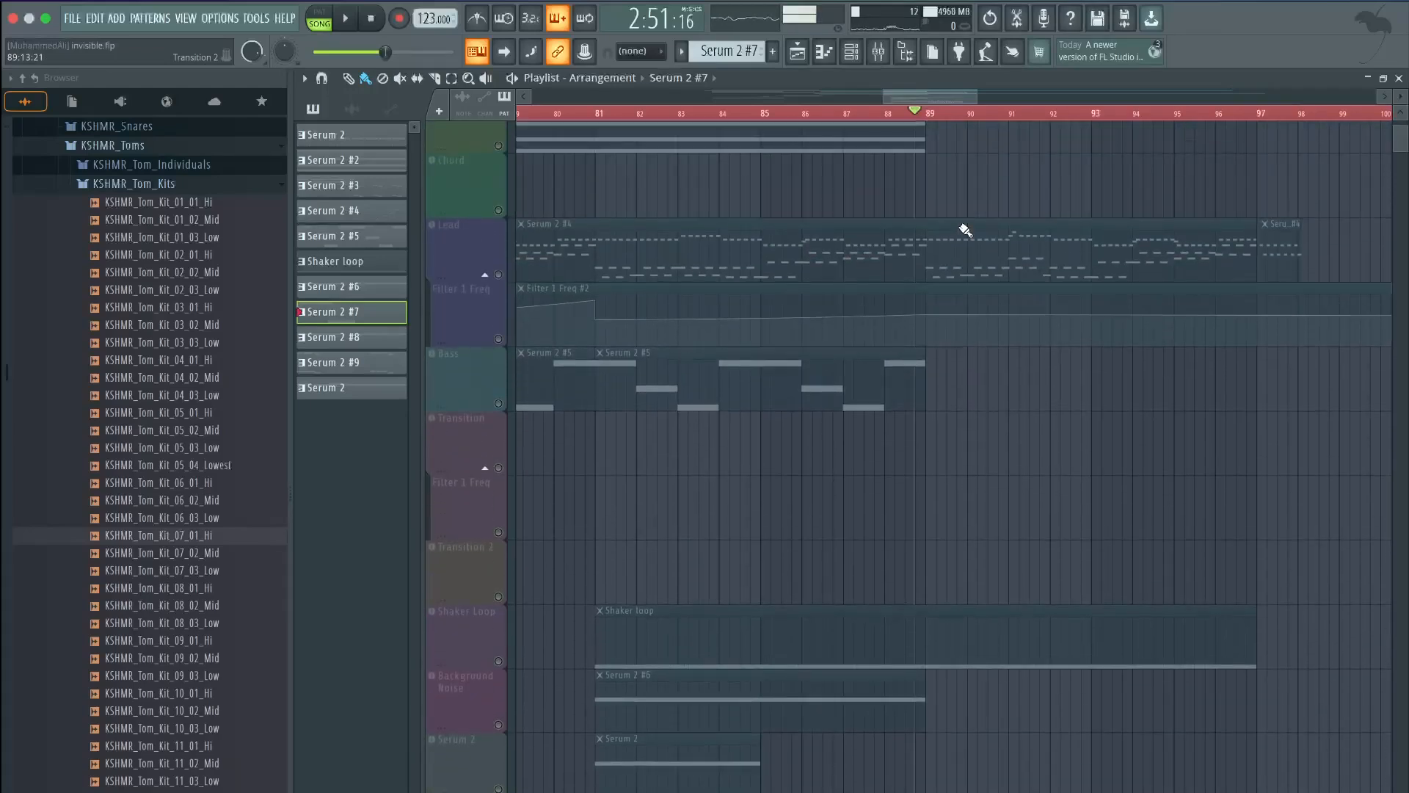
pyautogui.click(893, 359)
pyautogui.scroll(5, 922, 368)
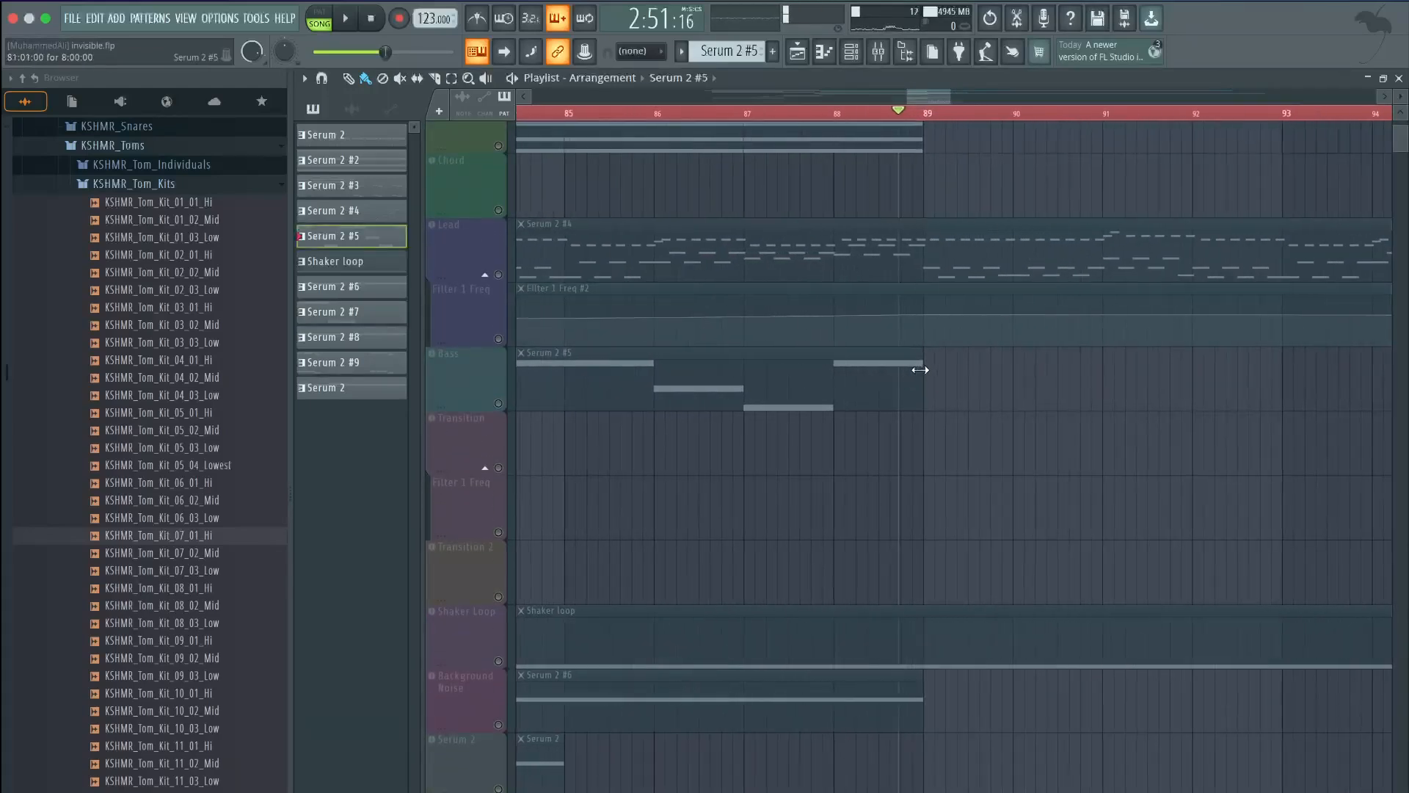
pyautogui.click(935, 370)
pyautogui.scroll(-10, 835, 320)
pyautogui.scroll(8, 834, 320)
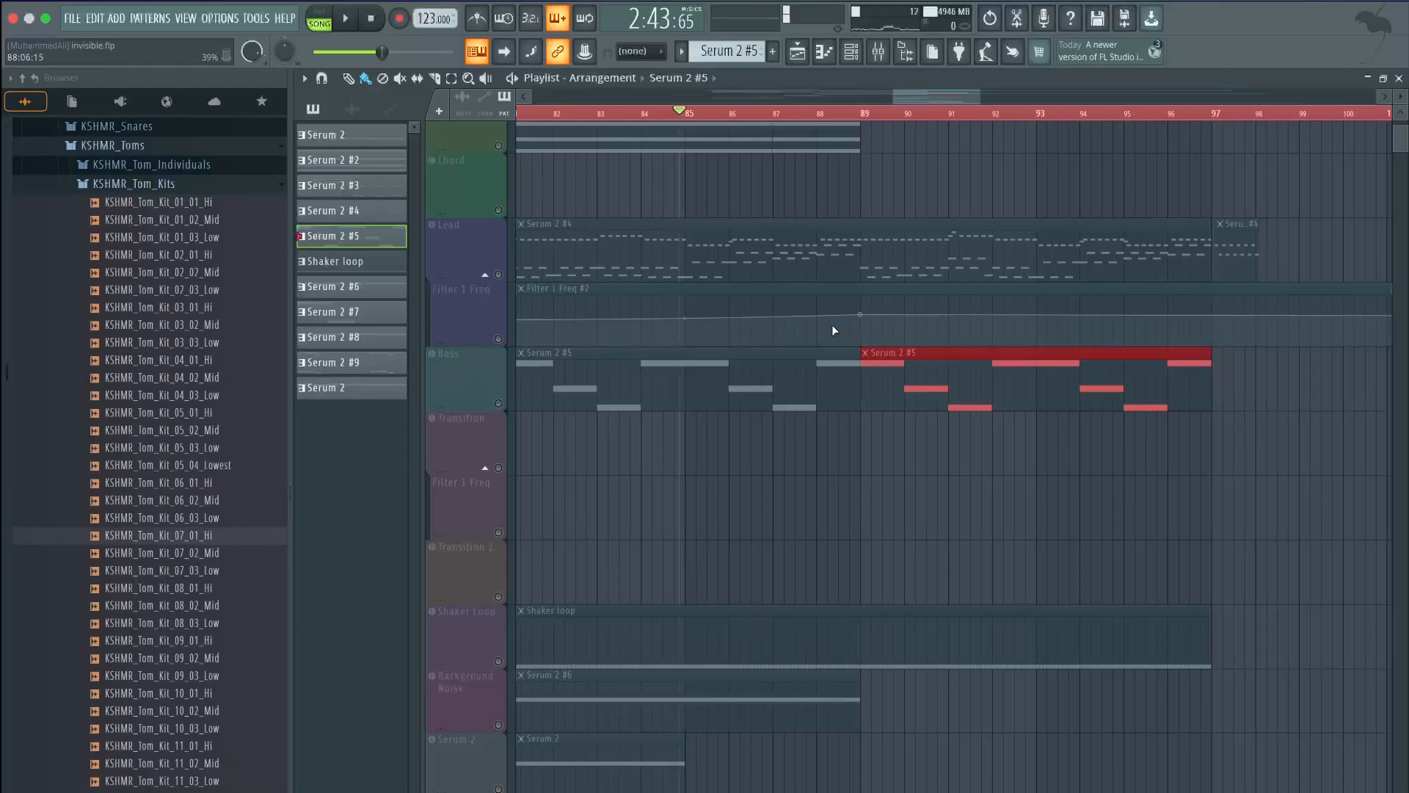
pyautogui.scroll(-10, 831, 325)
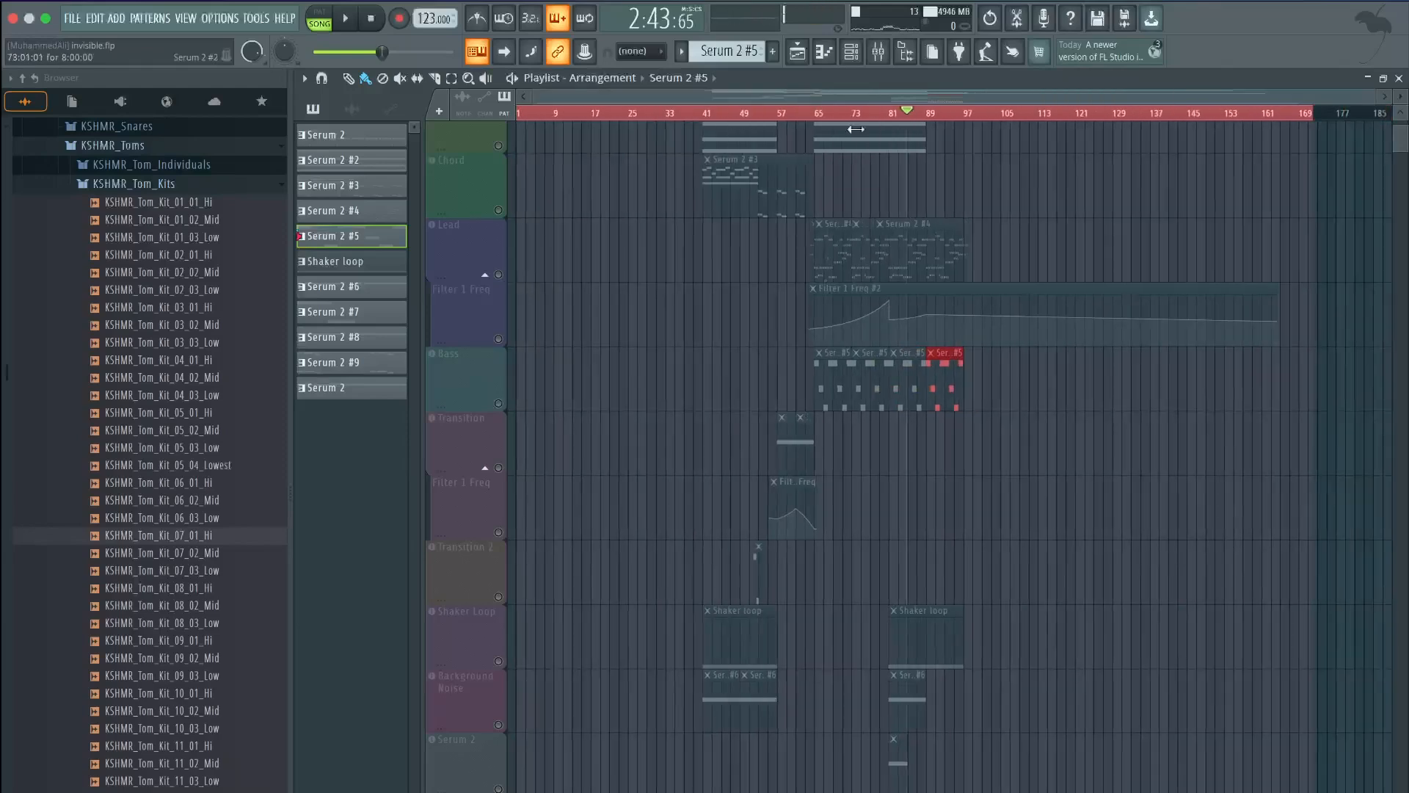
pyautogui.scroll(-3, 782, 202)
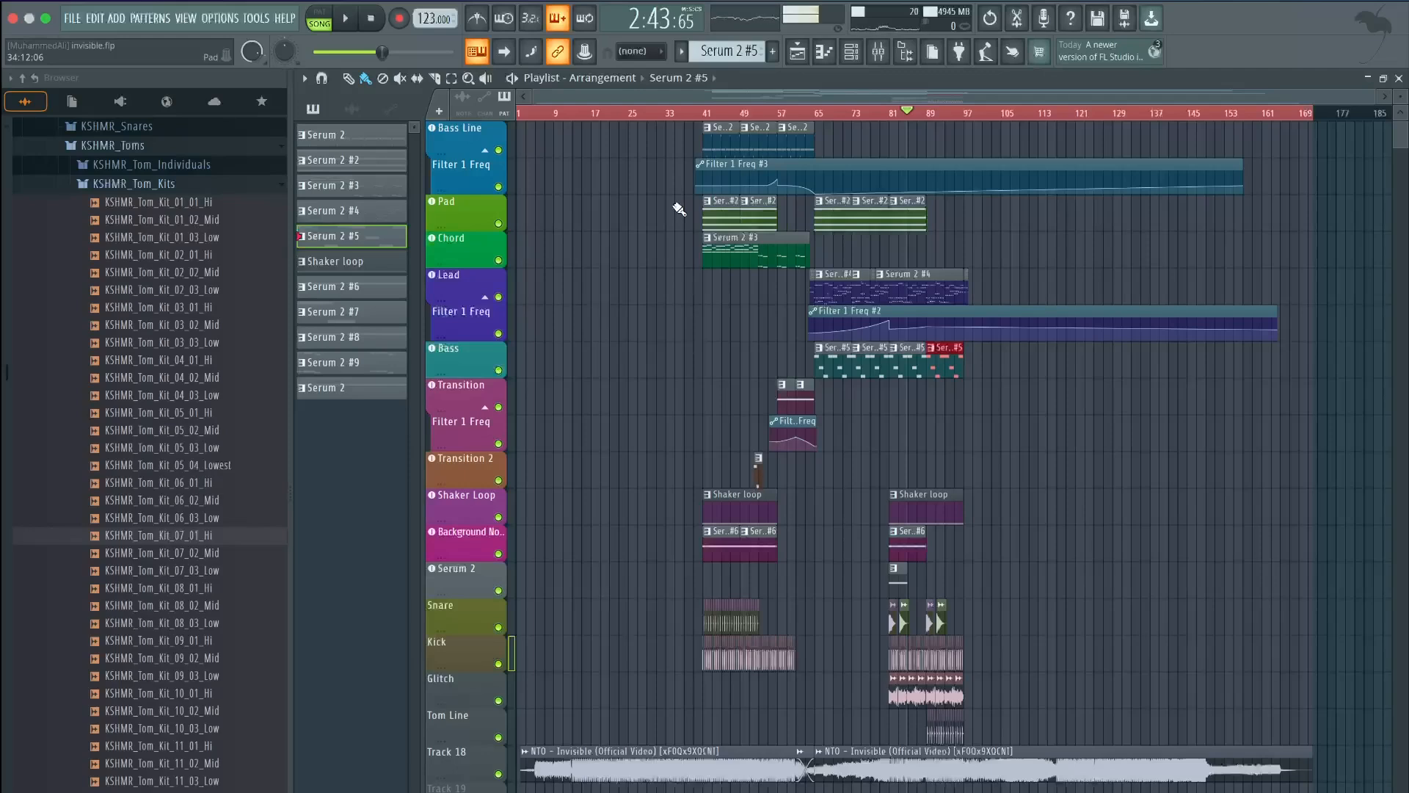
pyautogui.click(705, 113)
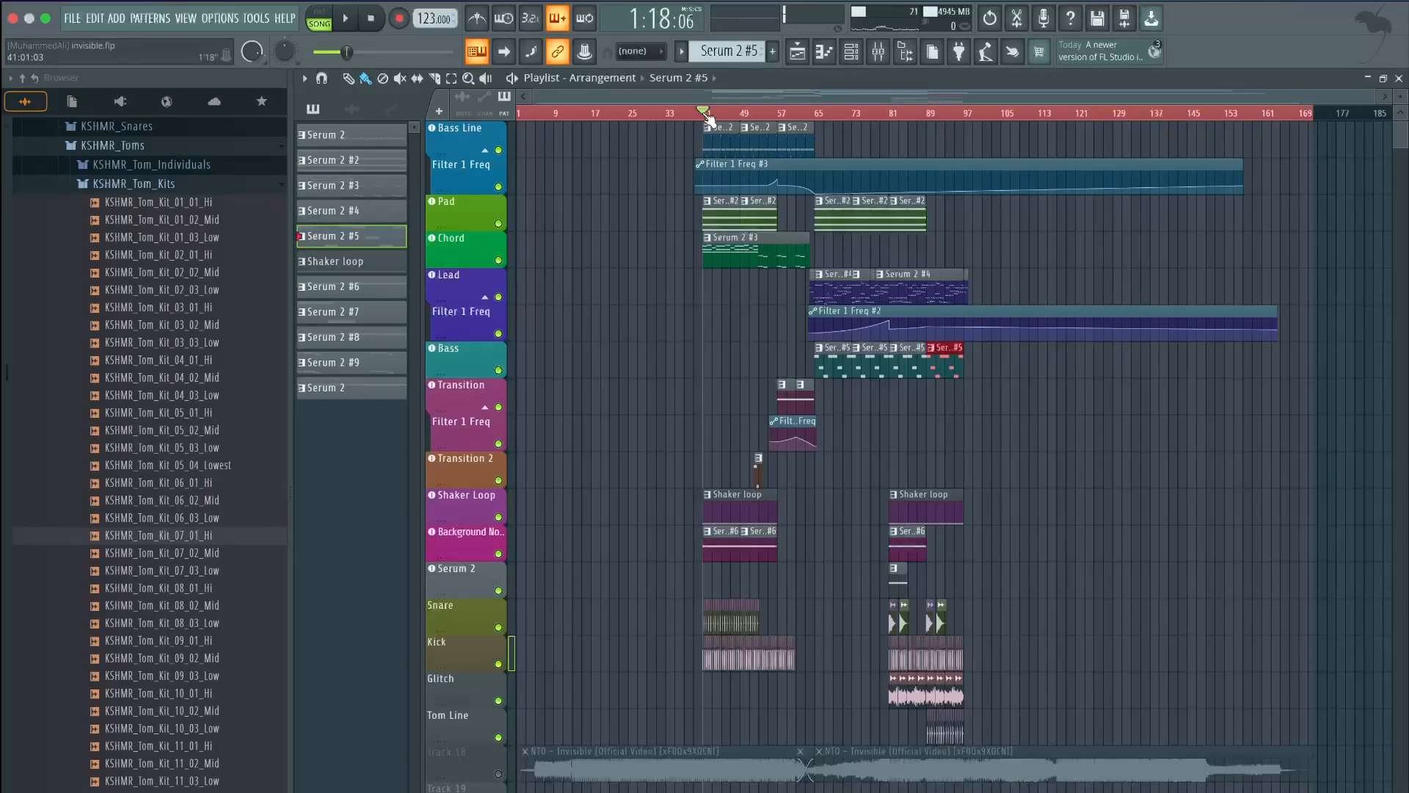
pyautogui.press('space')
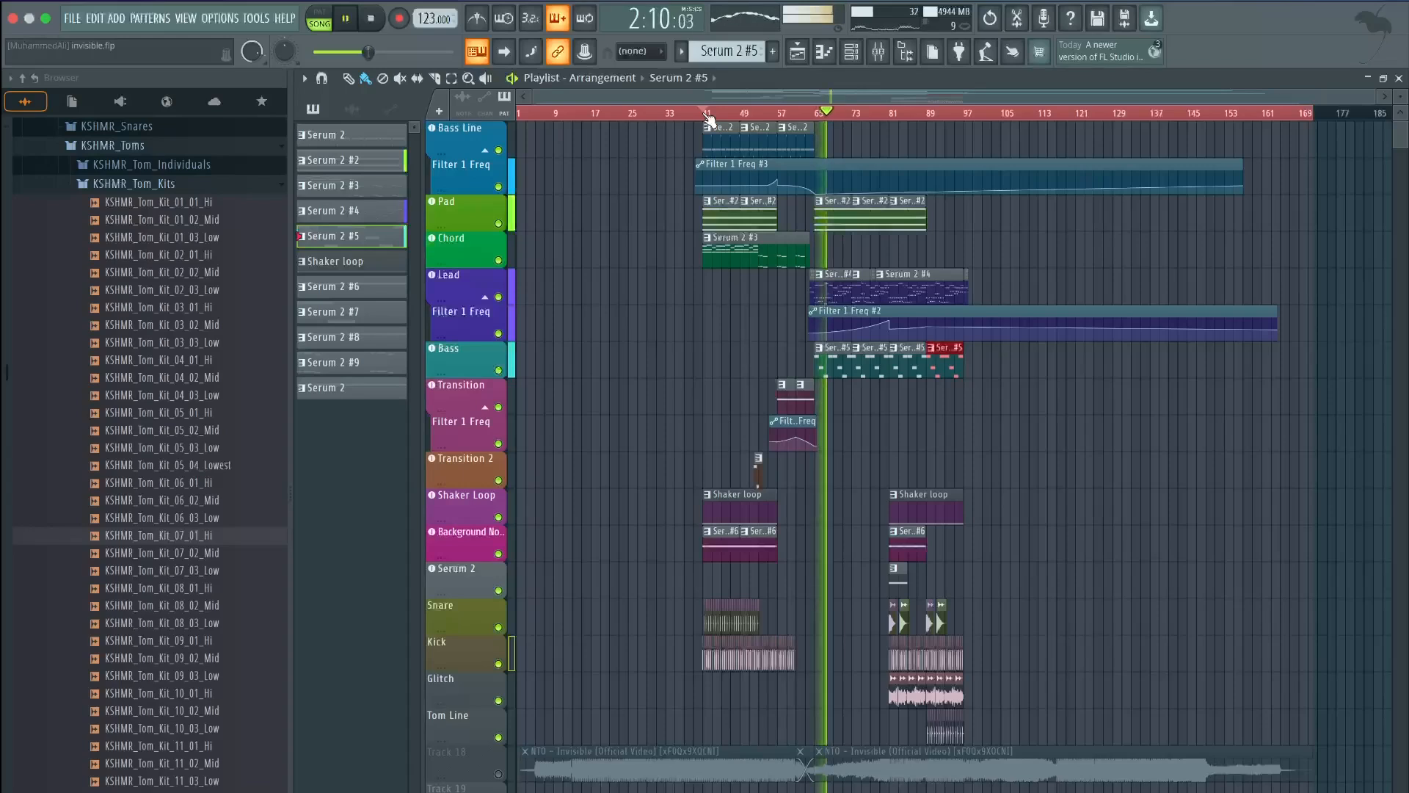
pyautogui.scroll(5, 849, 432)
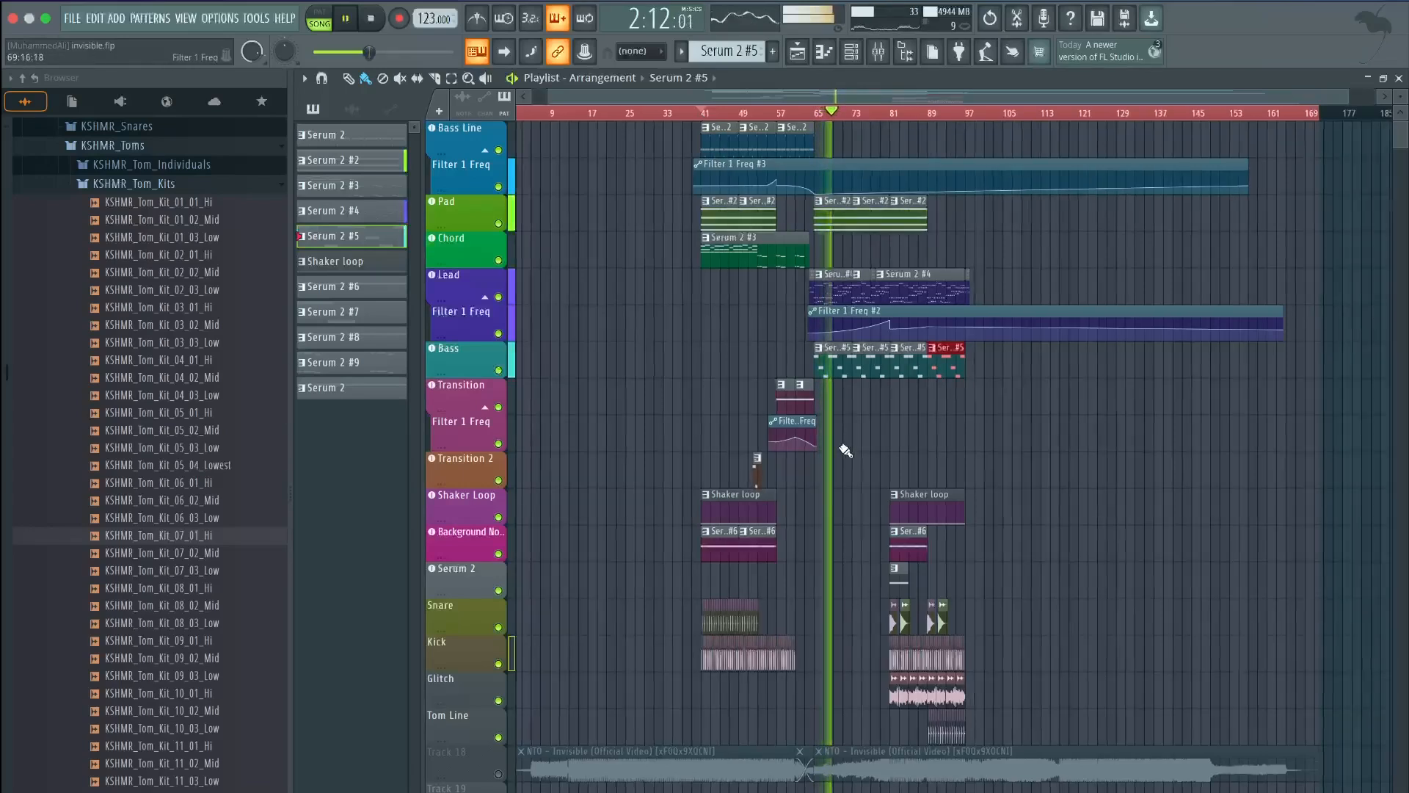
pyautogui.scroll(3, 850, 433)
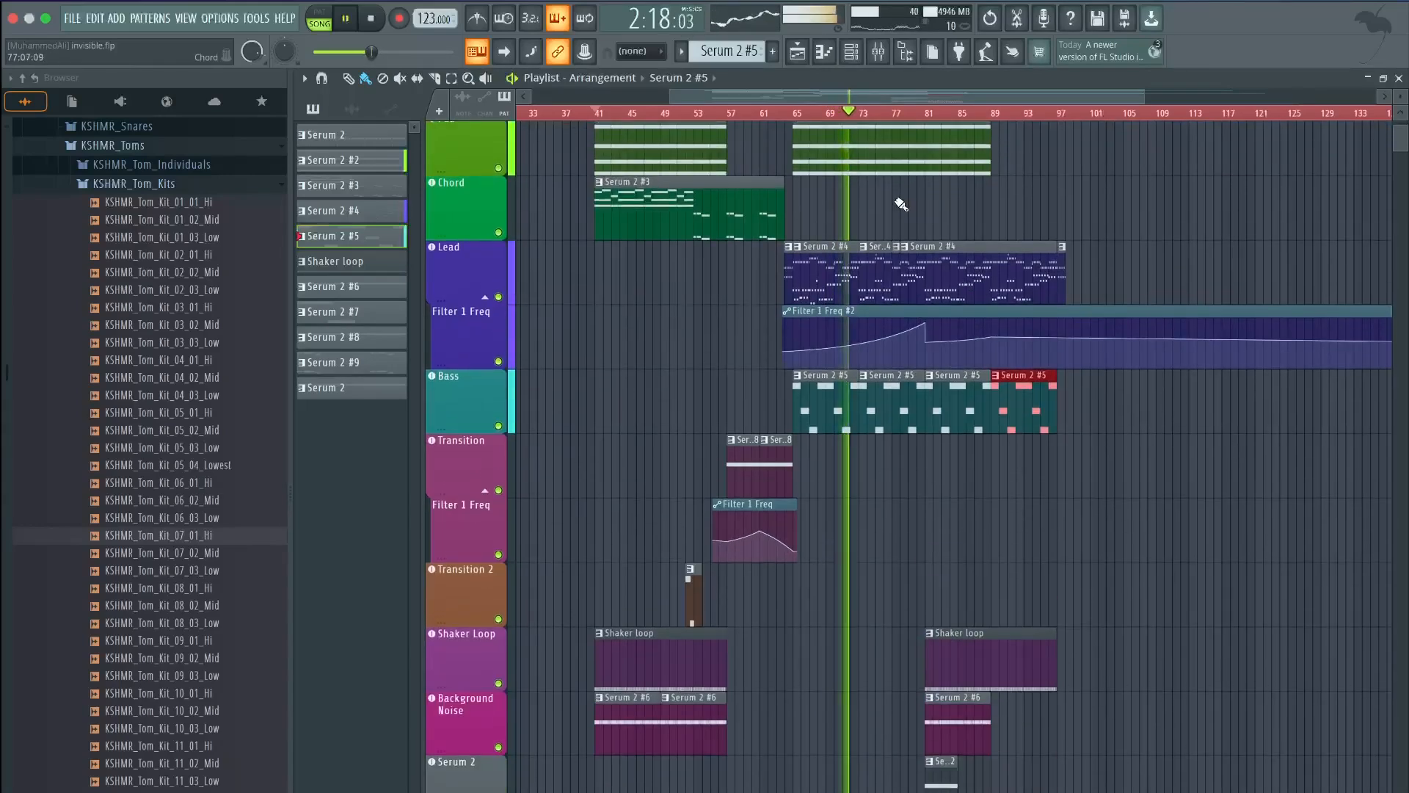
pyautogui.scroll(3, 901, 204)
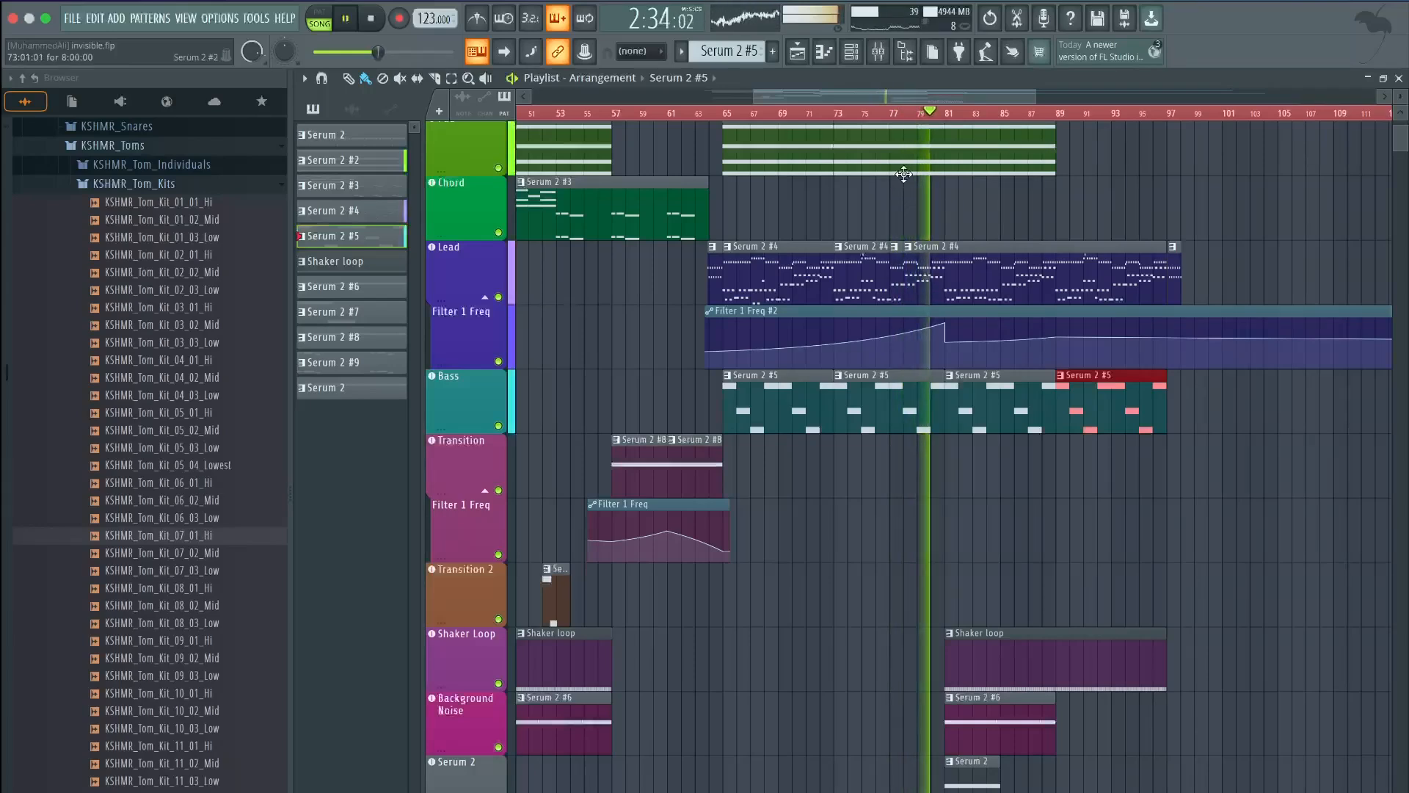
pyautogui.moveTo(979, 95); pyautogui.dragTo(991, 98)
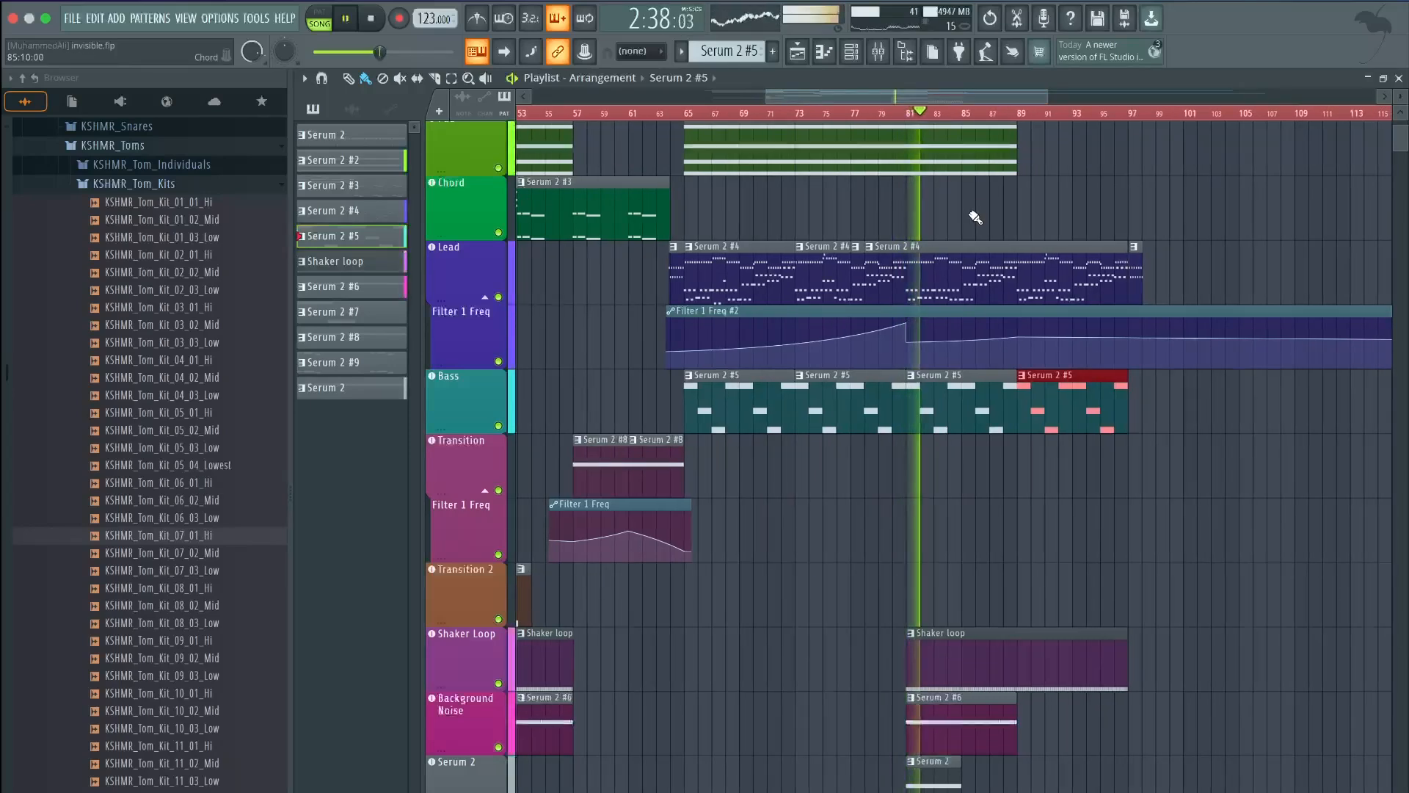
pyautogui.scroll(-4, 964, 295)
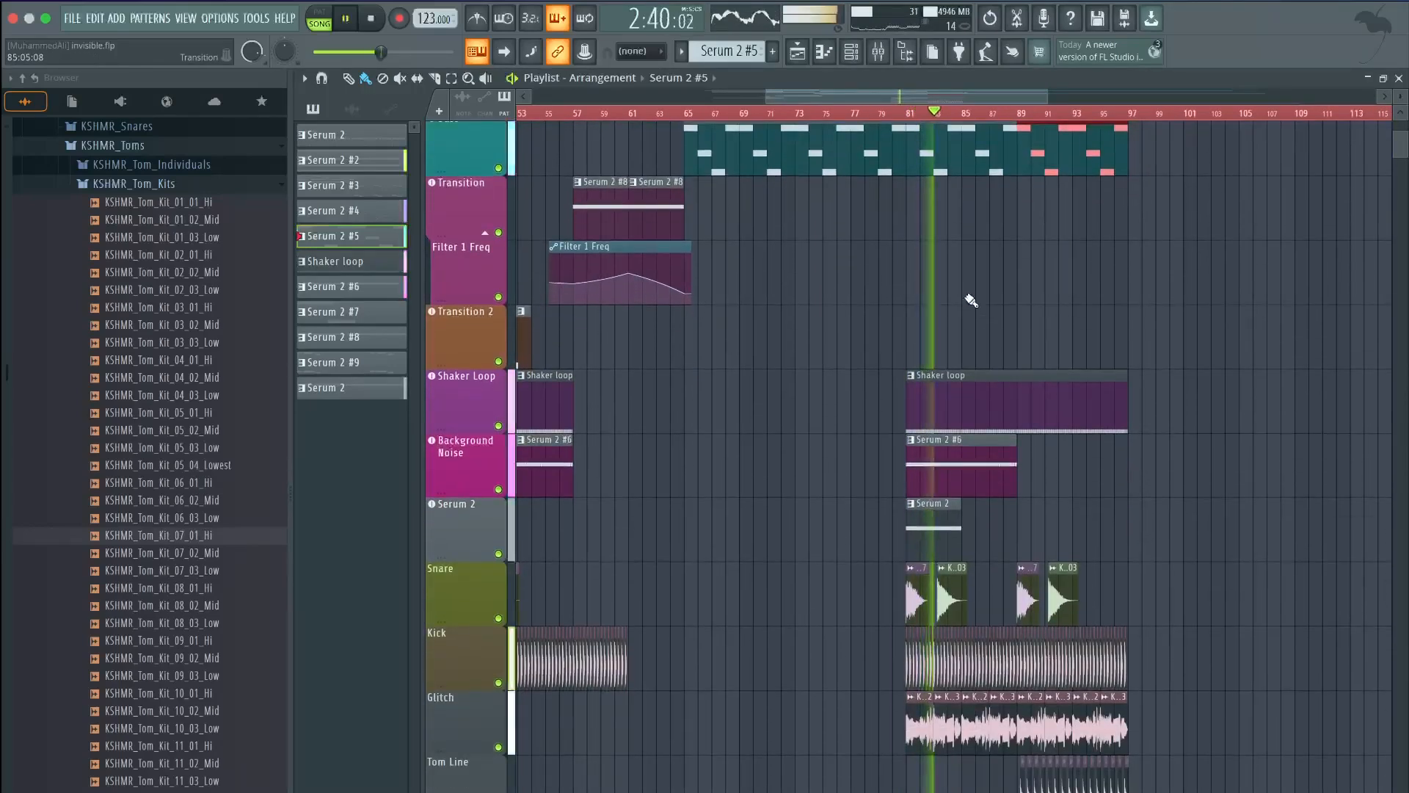
pyautogui.scroll(2, 971, 300)
pyautogui.scroll(1, 972, 300)
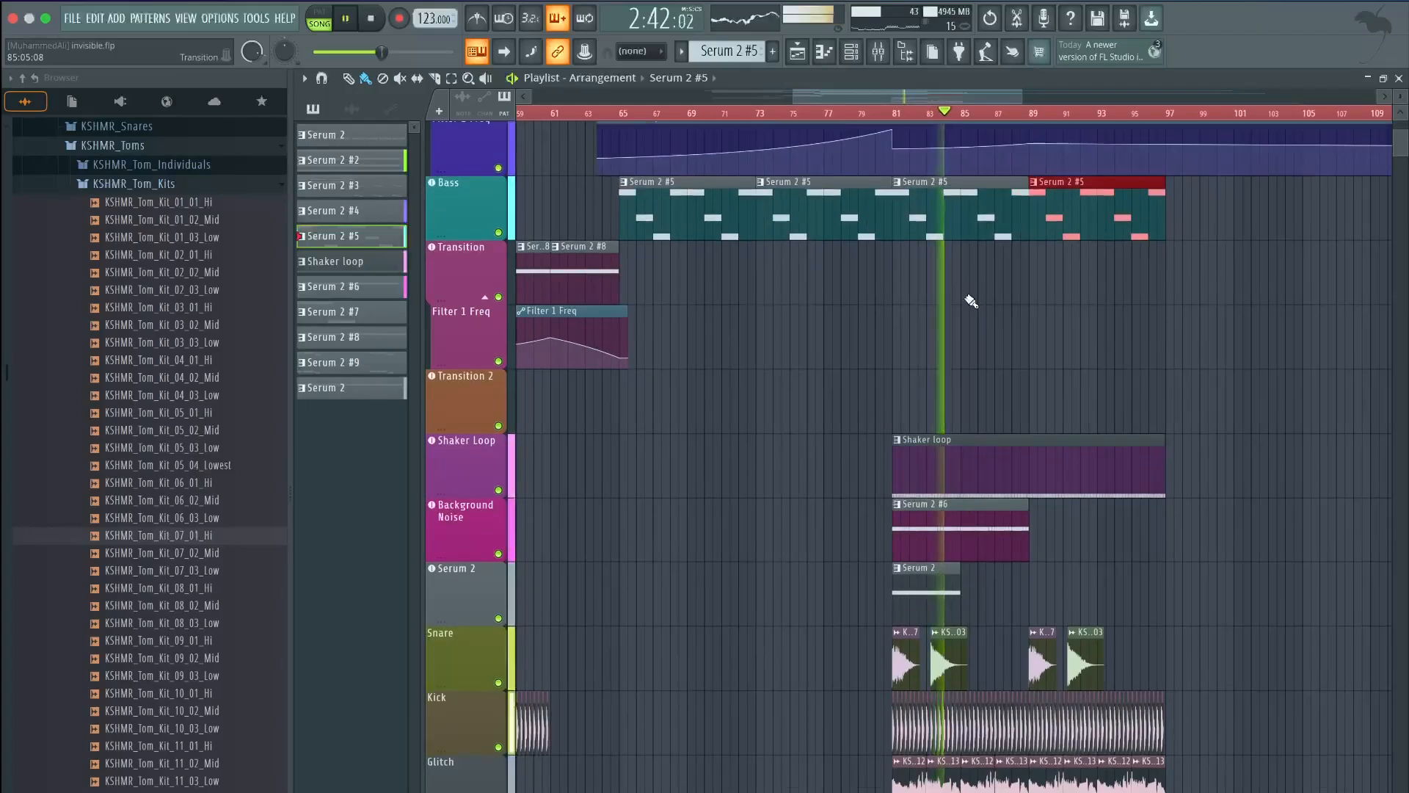
pyautogui.scroll(-2, 596, 780)
pyautogui.rightClick(498, 791)
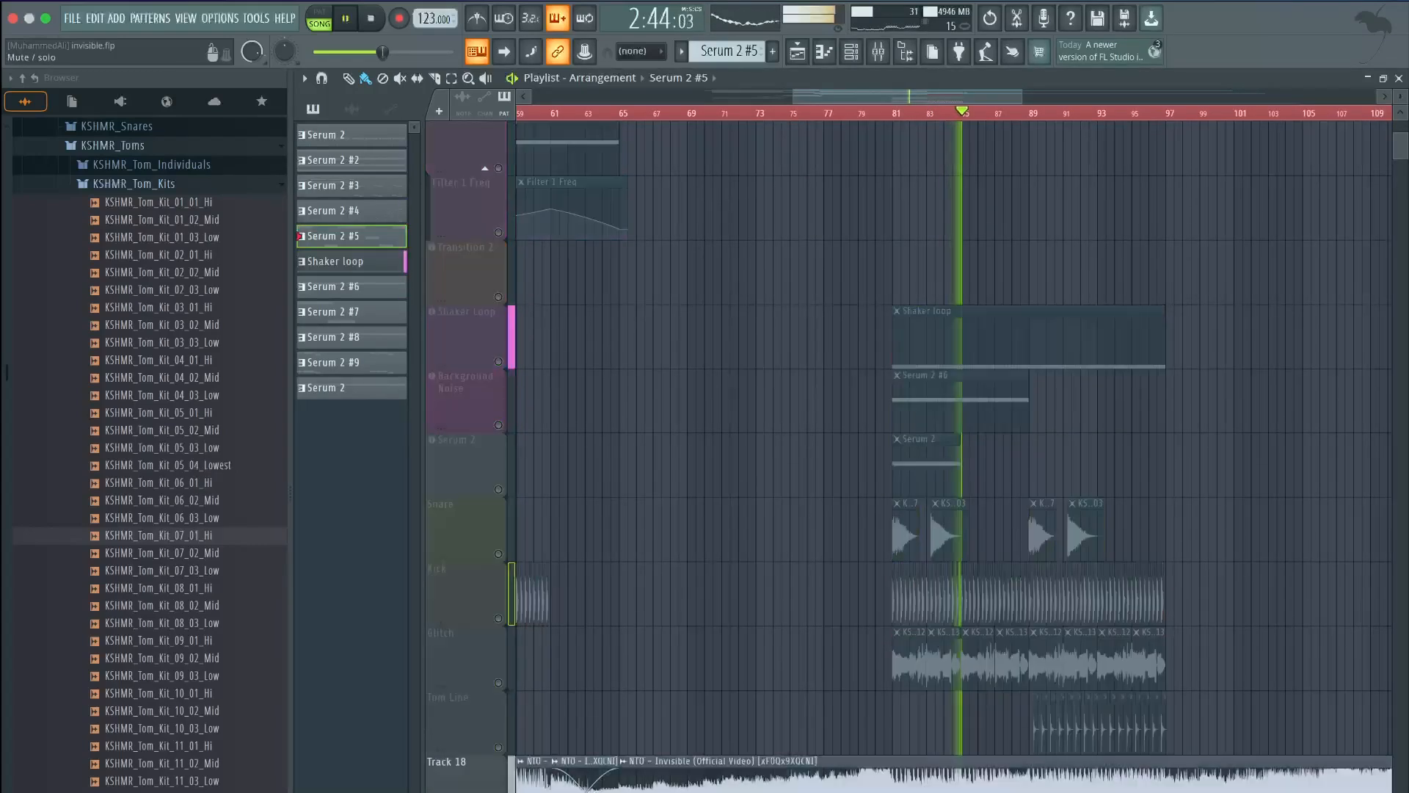
pyautogui.rightClick(498, 791)
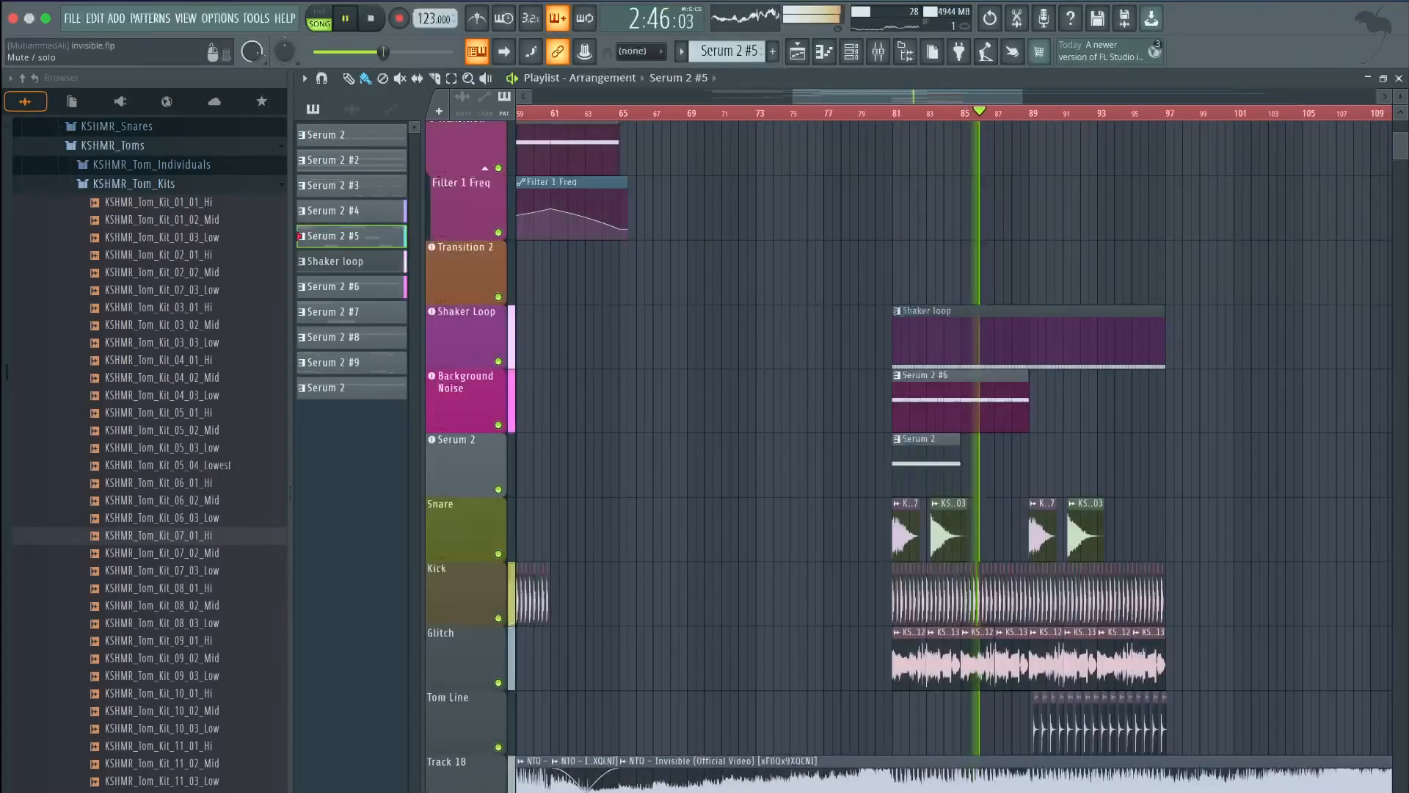
pyautogui.click(499, 791)
pyautogui.rightClick(499, 791)
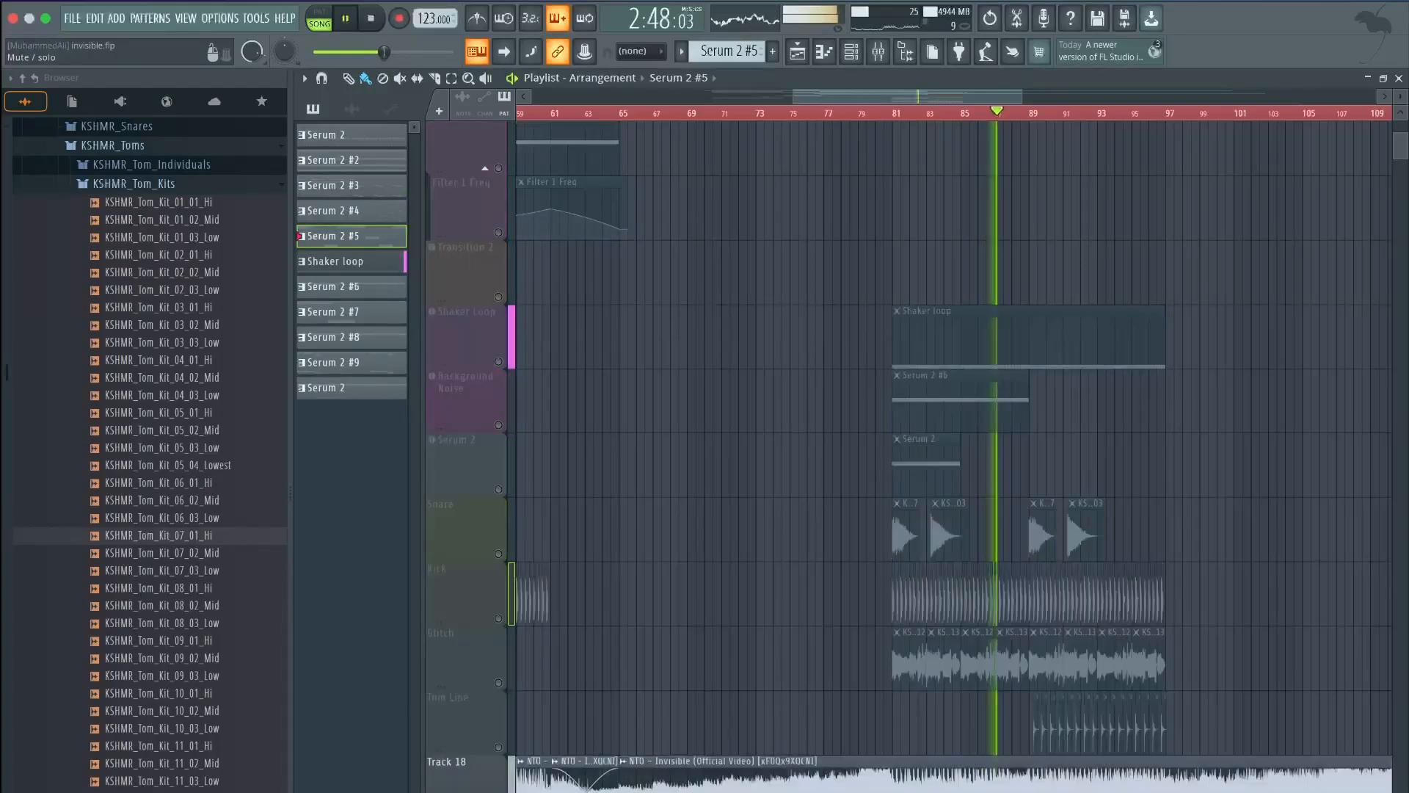
pyautogui.rightClick(498, 791)
pyautogui.click(498, 791)
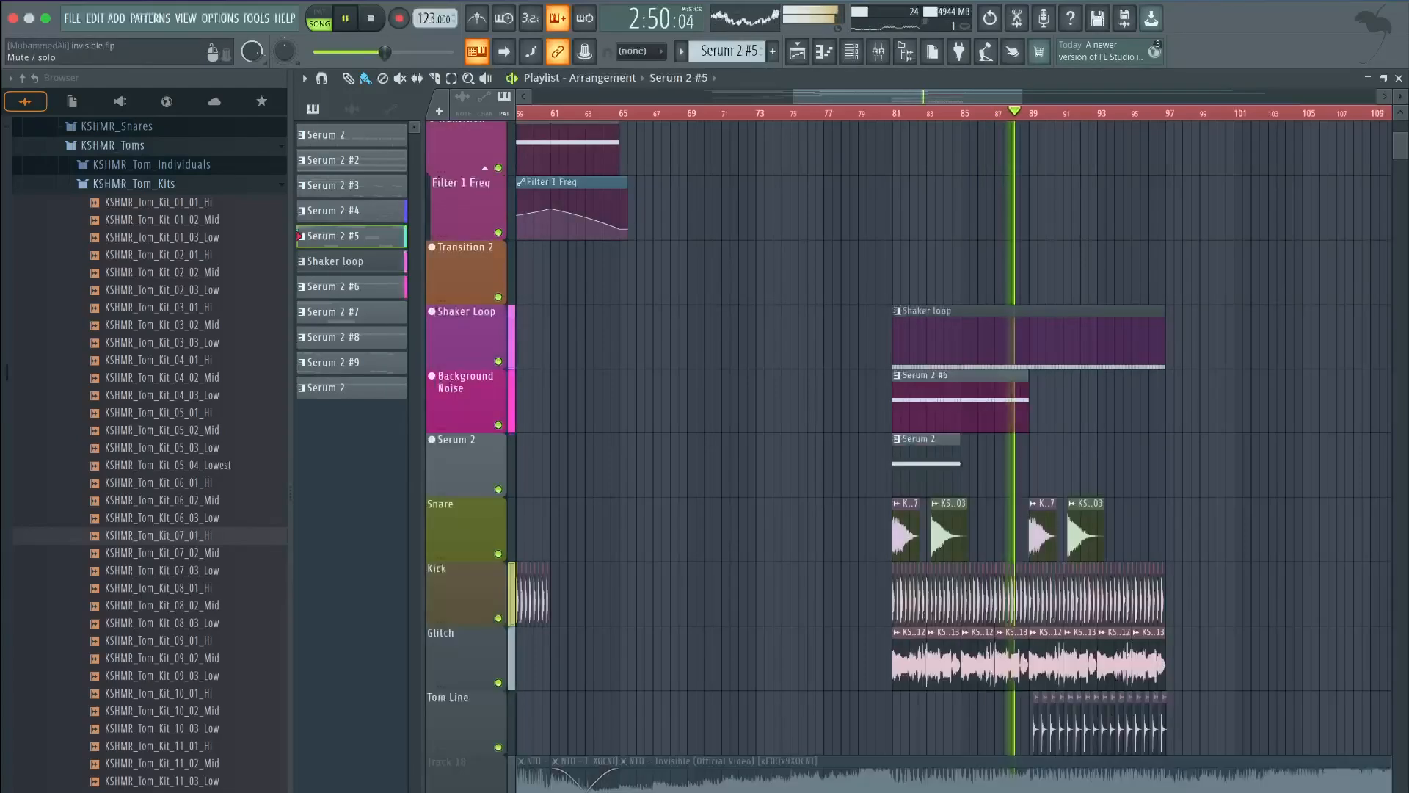
pyautogui.keyDown('ctrl'); pyautogui.scroll(2, 1247, 440); pyautogui.keyUp('ctrl')
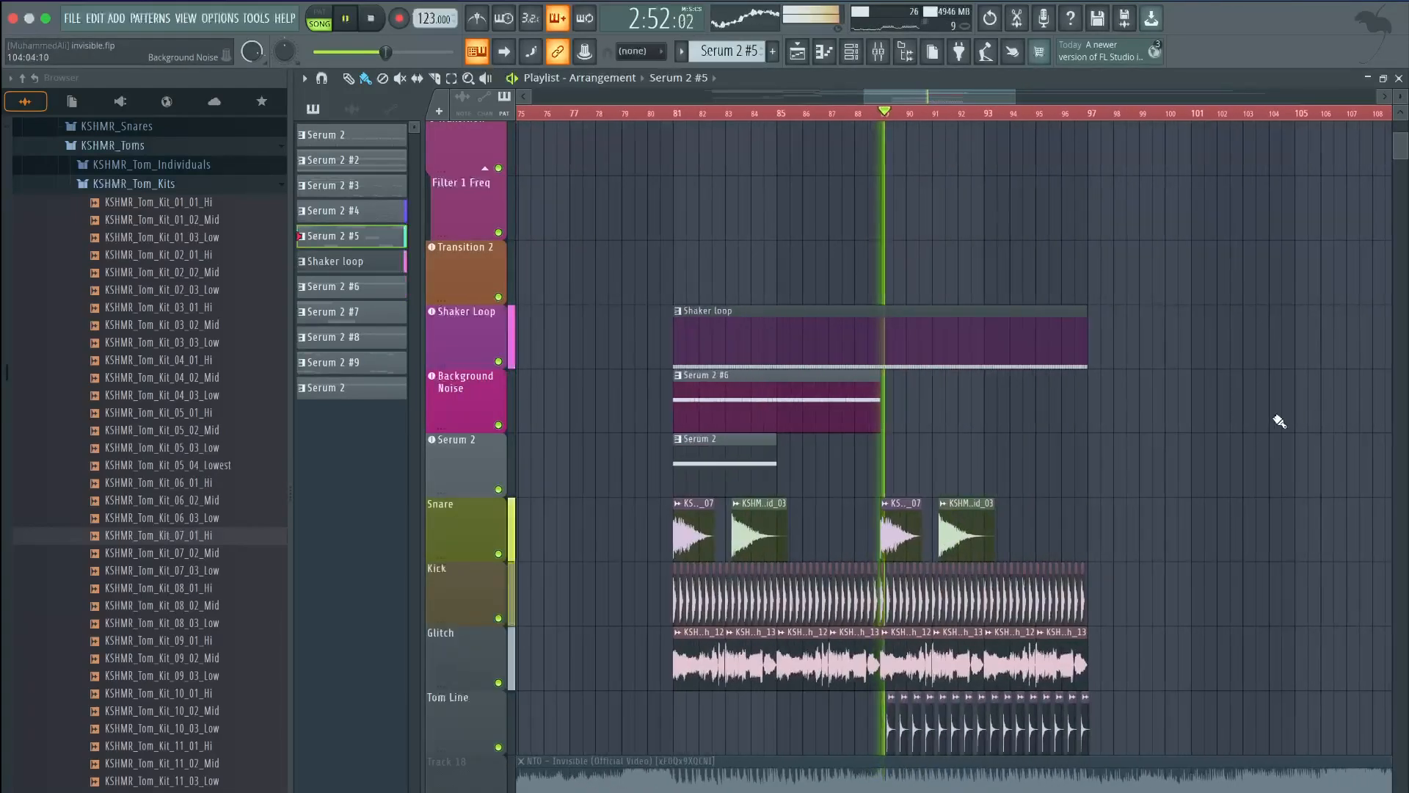
pyautogui.scroll(1, 1252, 418)
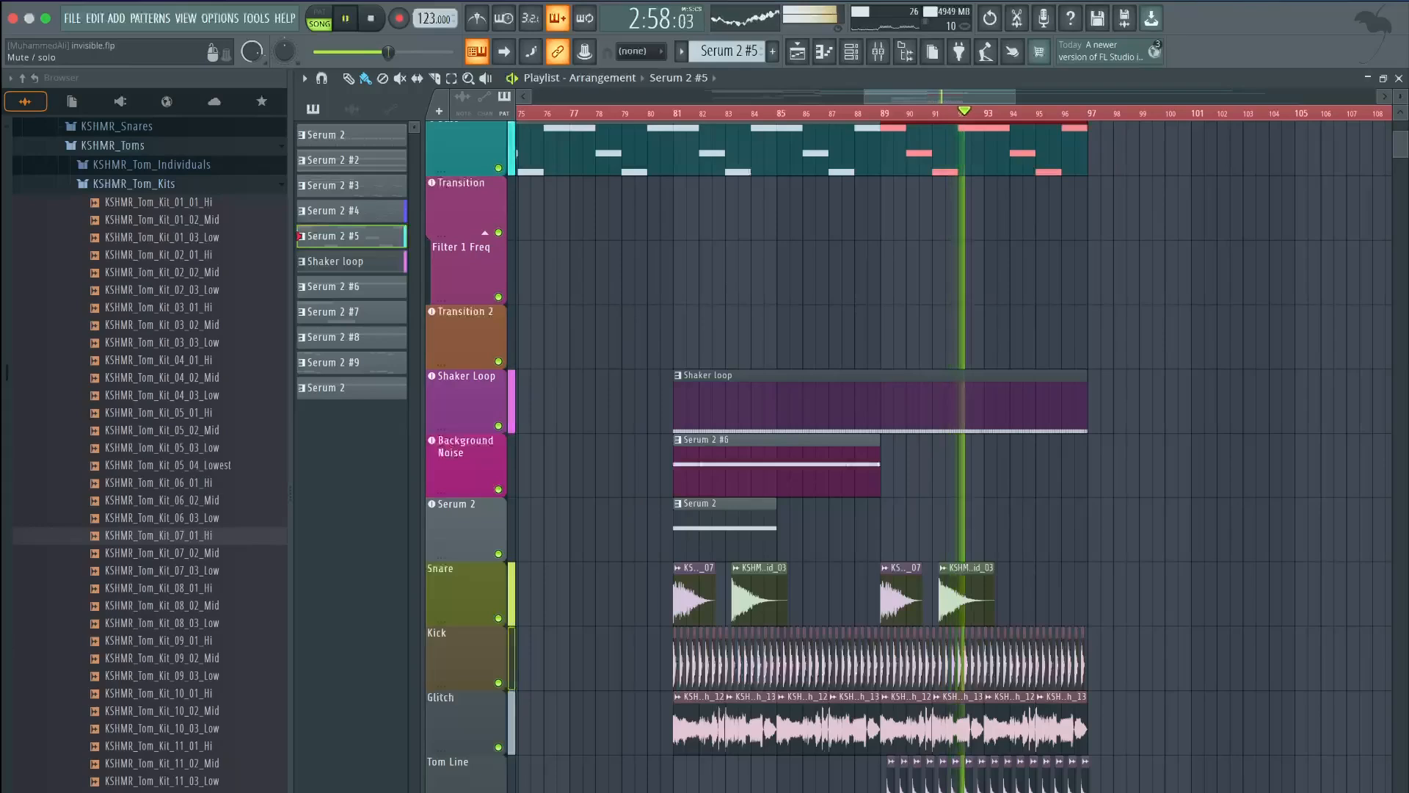
pyautogui.rightClick(498, 791)
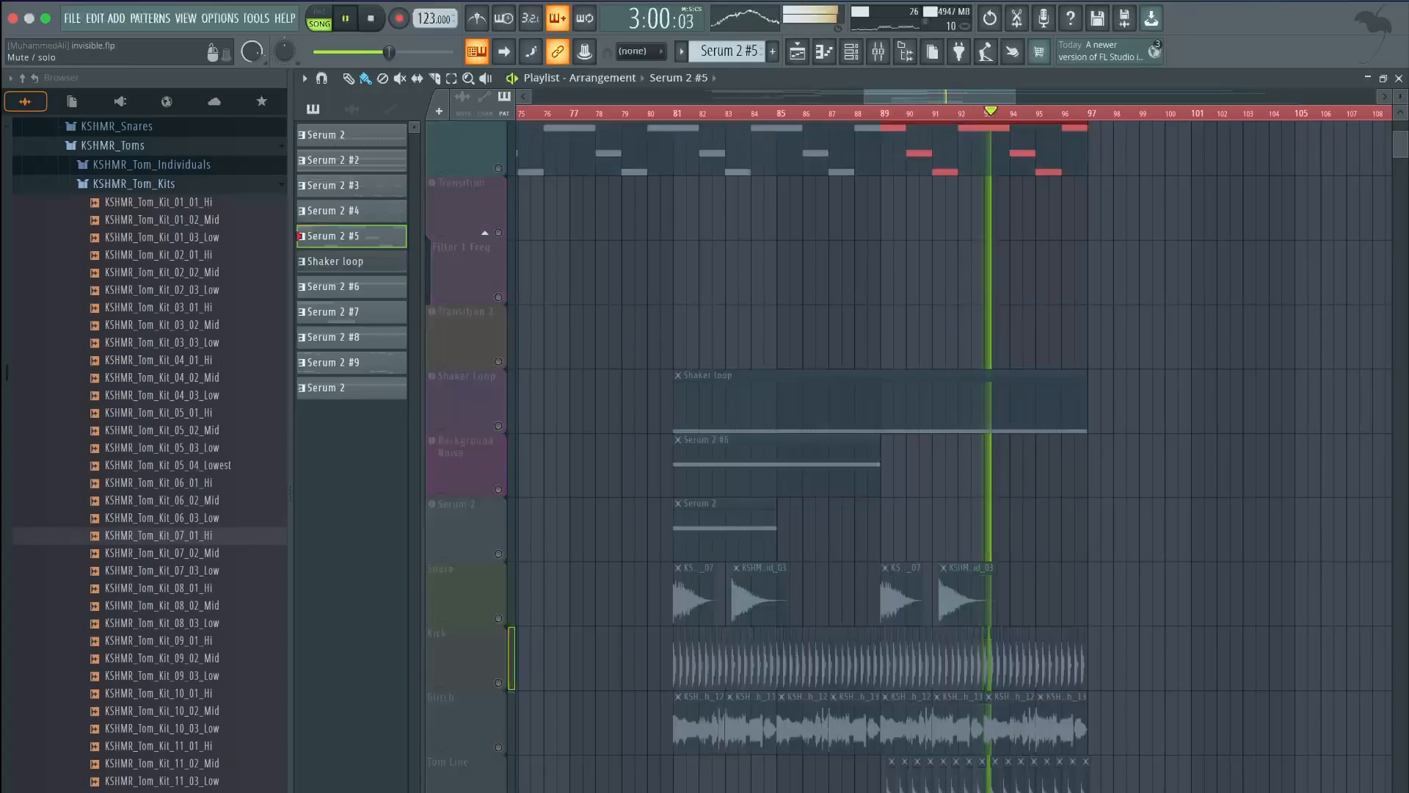
pyautogui.rightClick(499, 791)
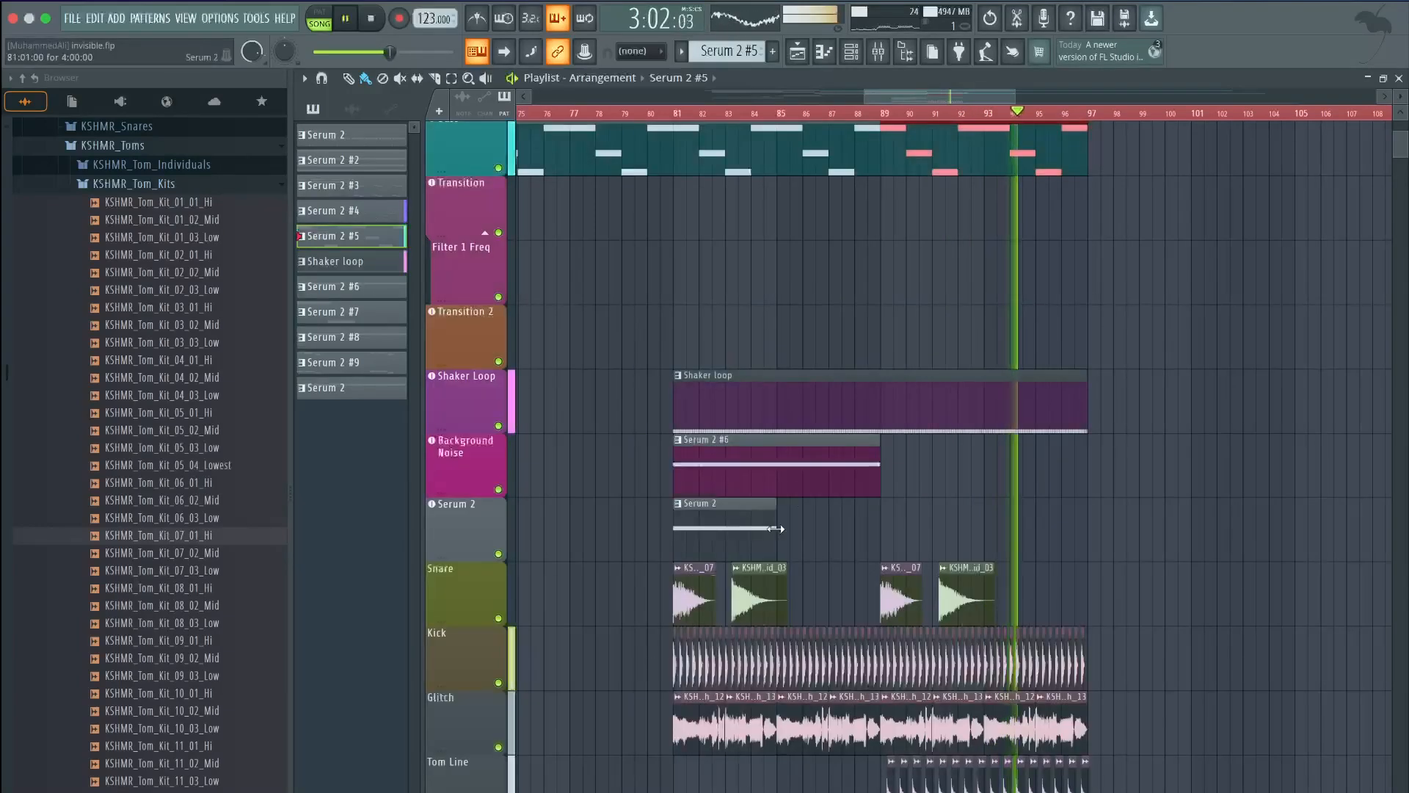
pyautogui.scroll(3, 859, 441)
pyautogui.scroll(1, 860, 442)
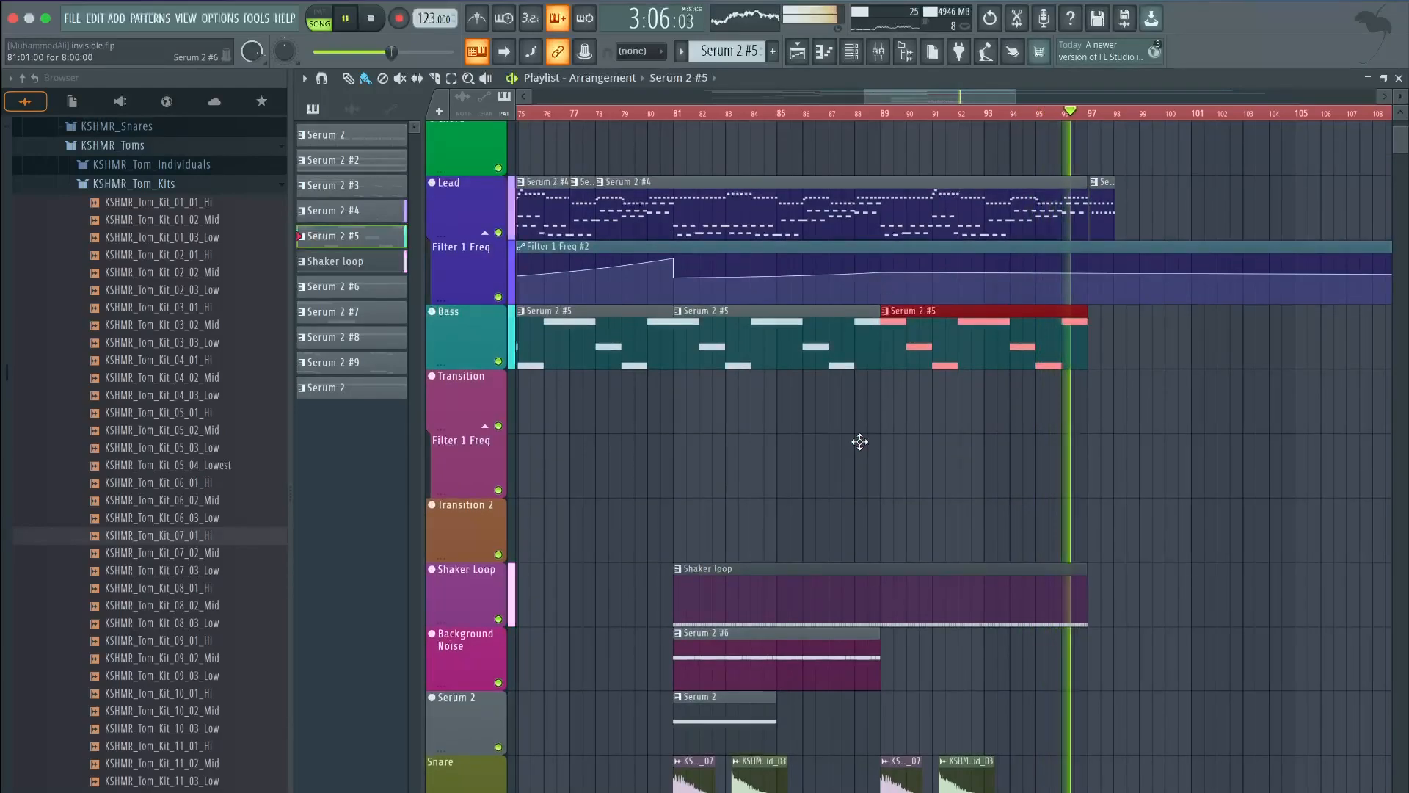
# Stop playback to return the song position to bar 41 and zoom out the playlist
pyautogui.press('space')
pyautogui.scroll(-5, 859, 442)
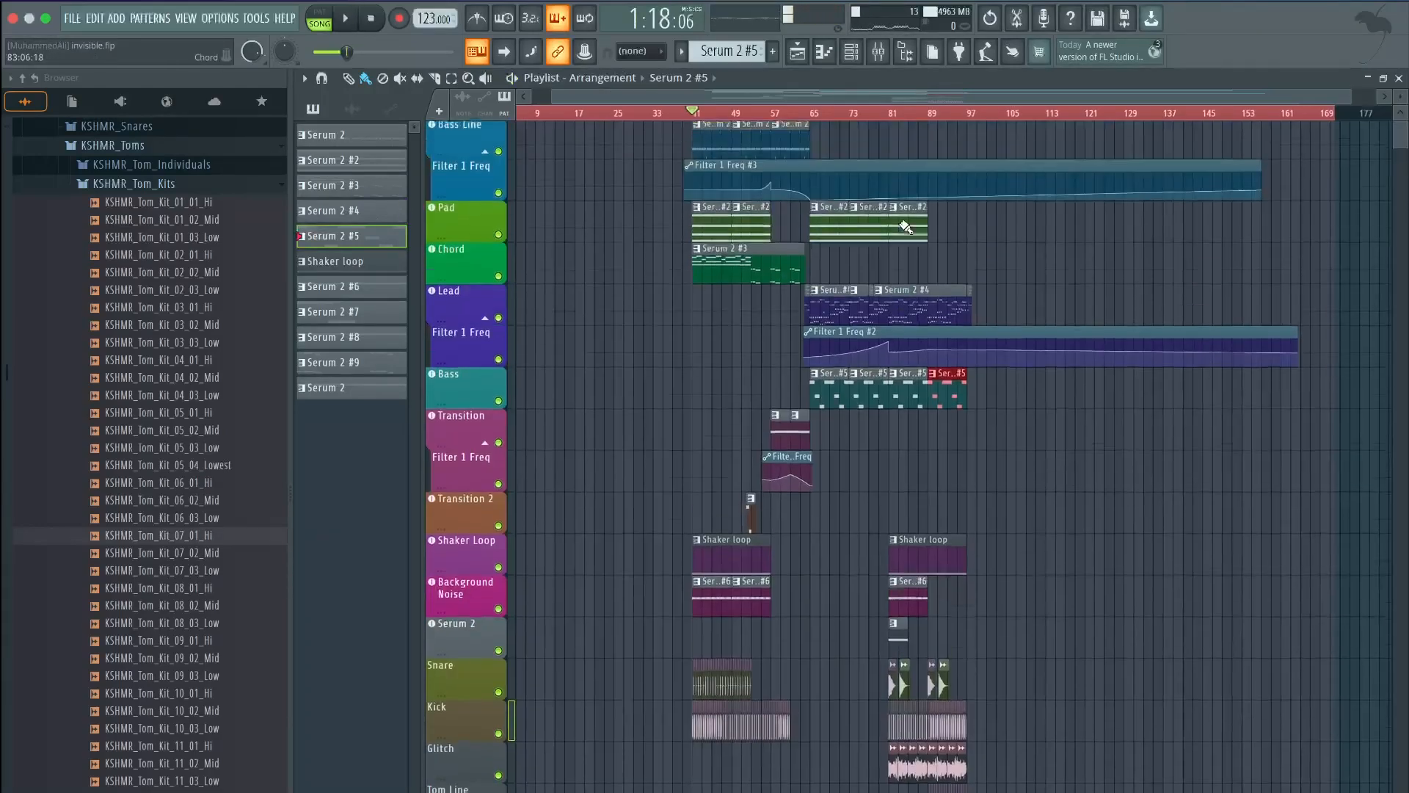